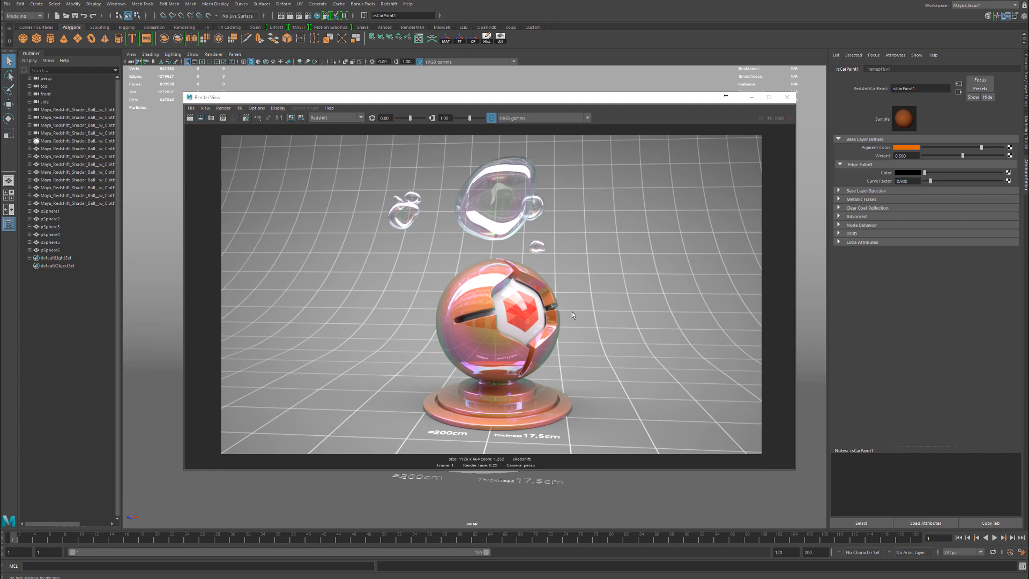
Step: Try the ACES RRT v1.0 and Filmic Med LogC view transforms on the rendered image
{"action": "left_click", "coordinate": [587, 118]}
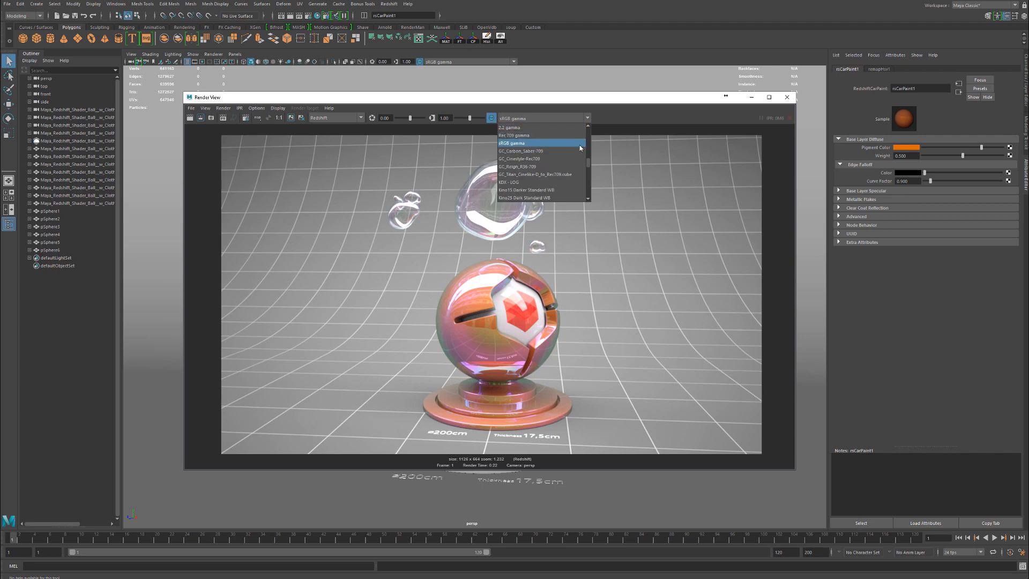
{"action": "scroll", "coordinate": [589, 141], "scroll_direction": "up", "scroll_amount": 3}
{"action": "left_click", "coordinate": [565, 131]}
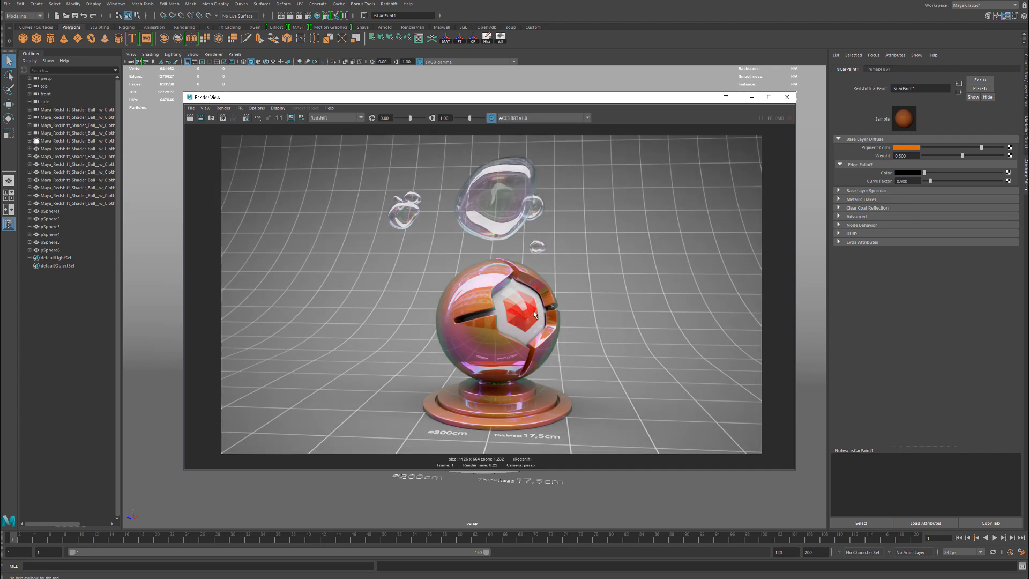
{"action": "left_click", "coordinate": [562, 118]}
{"action": "scroll", "coordinate": [551, 146], "scroll_direction": "down", "scroll_amount": 3}
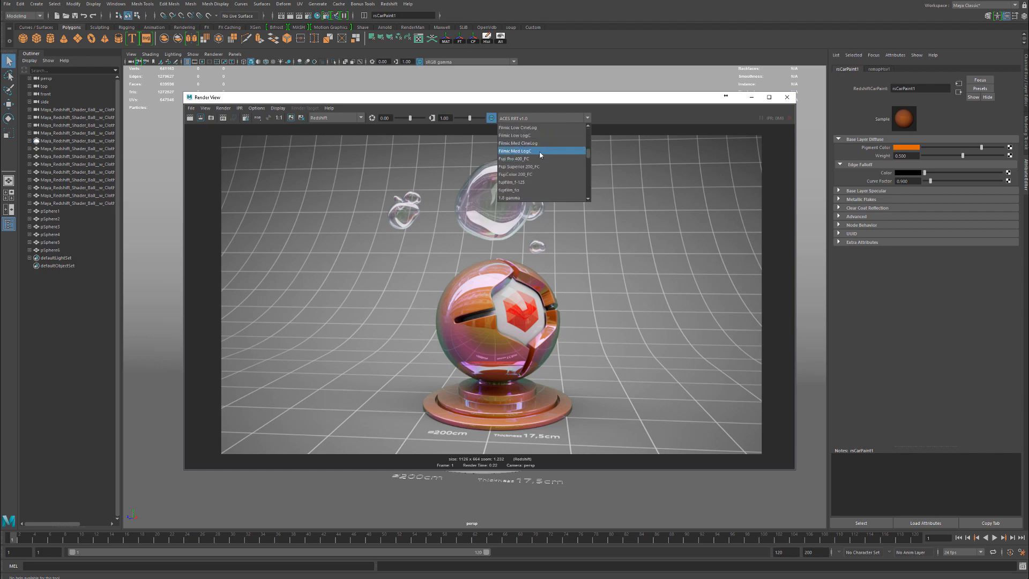
{"action": "left_click", "coordinate": [530, 151]}
Step: Apply the Filmic Med CineLog view transform to the render and set the exposure to 0.9
{"action": "left_click", "coordinate": [541, 118]}
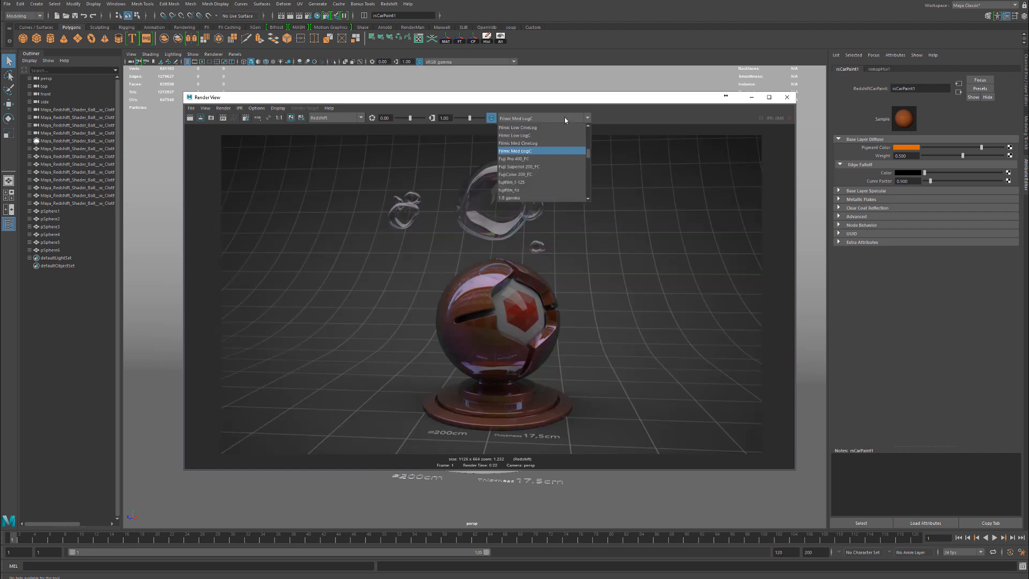
{"action": "left_click", "coordinate": [525, 143]}
{"action": "left_click_drag", "start_coordinate": [411, 119], "coordinate": [329, 111]}
{"action": "type", "text": "0.8"}
{"action": "key", "text": "Return"}
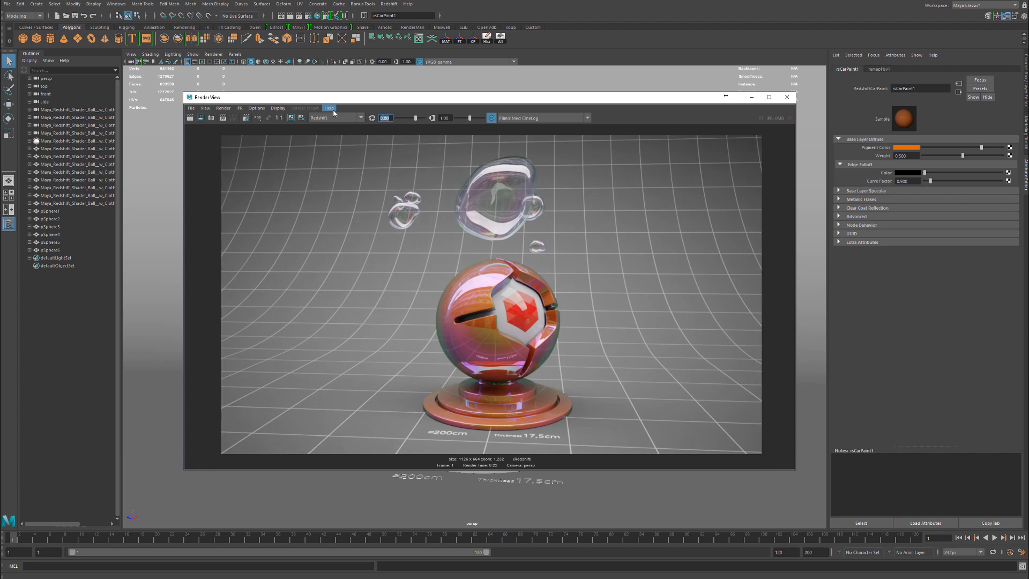
{"action": "key", "text": "BackSpace"}
{"action": "type", "text": ".9"}
{"action": "key", "text": "Return"}
Step: Start an interactive IPR render, and resize and move the render window so the shader ball in the viewport is uncovered
{"action": "left_click_drag", "start_coordinate": [182, 91], "coordinate": [380, 249]}
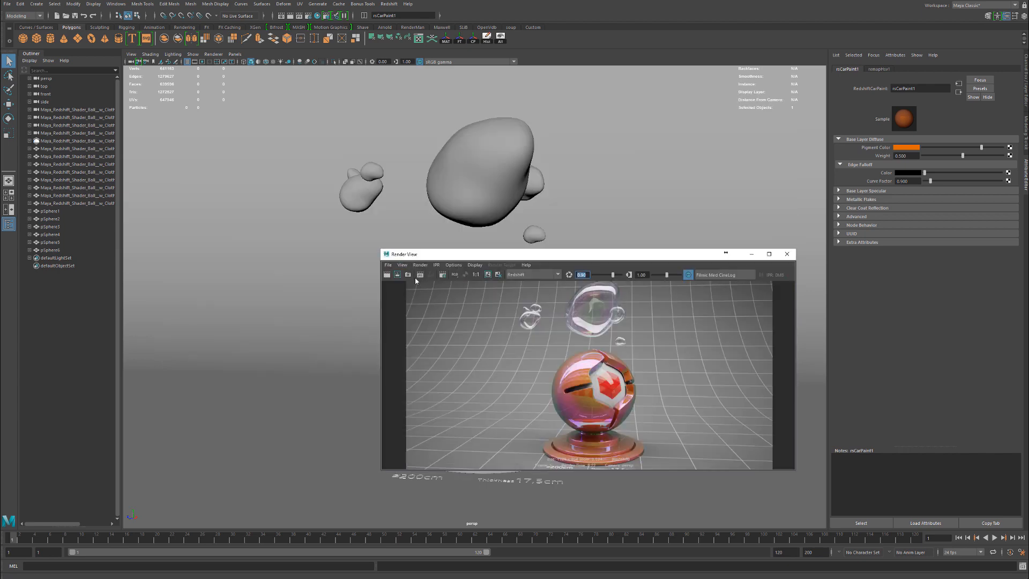
{"action": "left_click", "coordinate": [430, 274]}
{"action": "left_click_drag", "start_coordinate": [491, 254], "coordinate": [641, 270]}
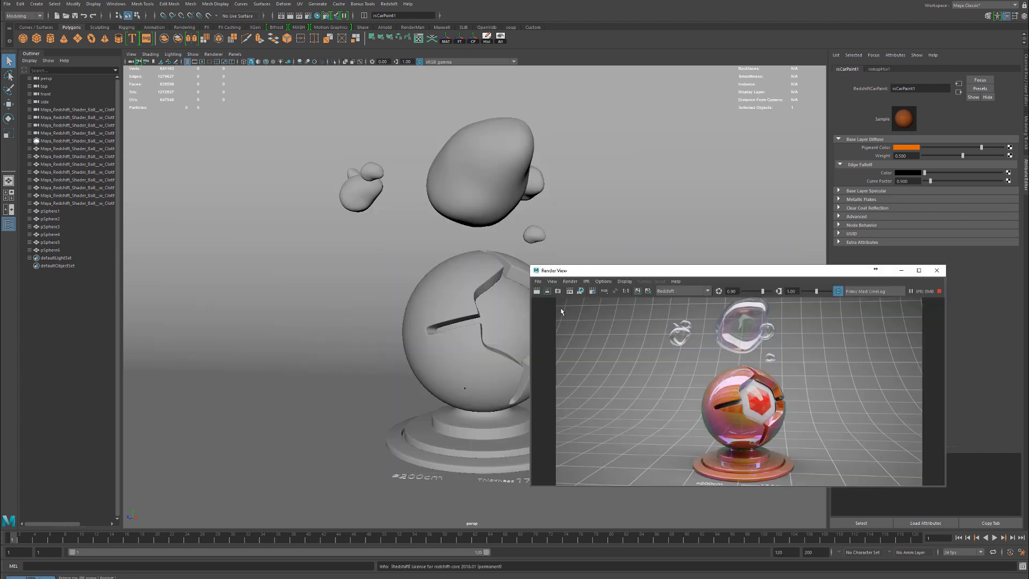
{"action": "left_click_drag", "start_coordinate": [533, 484], "coordinate": [560, 546]}
{"action": "left_click_drag", "start_coordinate": [715, 273], "coordinate": [773, 258]}
Step: Assign a new RedshiftMaterial to the shader ball and its base together
{"action": "left_click", "coordinate": [452, 278]}
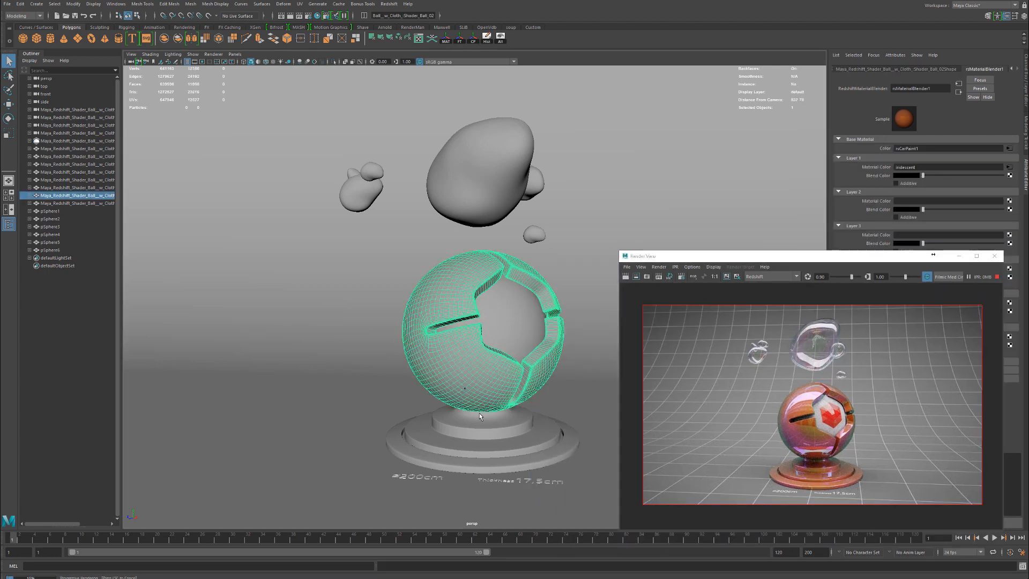
{"action": "left_click", "coordinate": [496, 443], "text": "shift"}
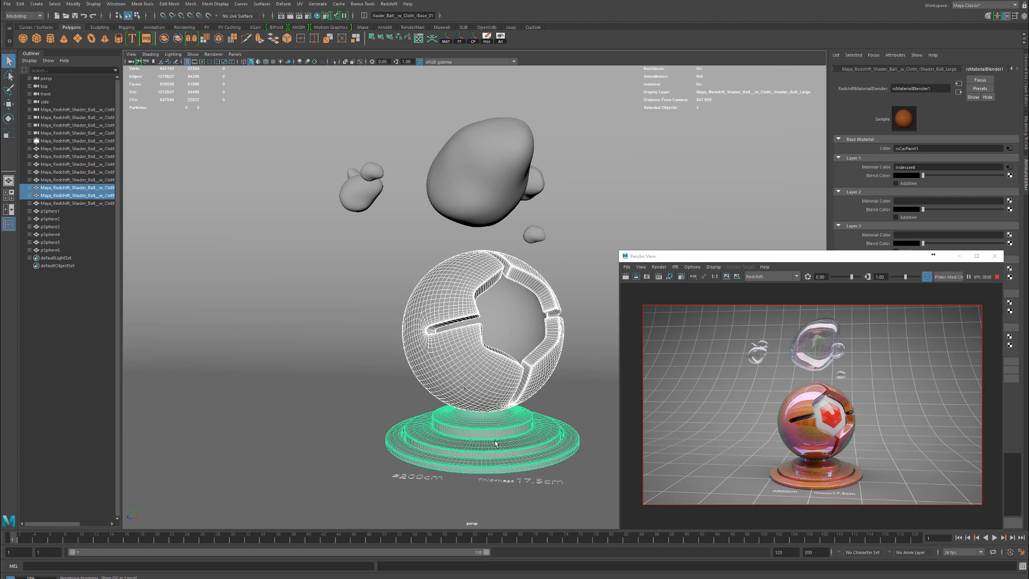
{"action": "right_click", "coordinate": [470, 274]}
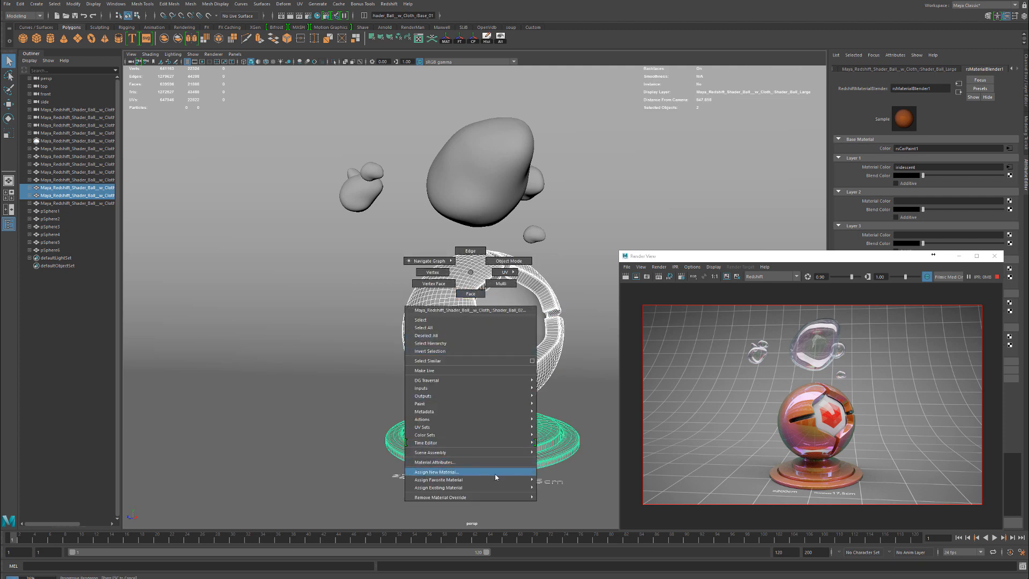
{"action": "mouse_move", "coordinate": [496, 480]}
{"action": "left_click", "coordinate": [509, 475]}
{"action": "scroll", "coordinate": [115, 327], "scroll_direction": "down", "scroll_amount": 5}
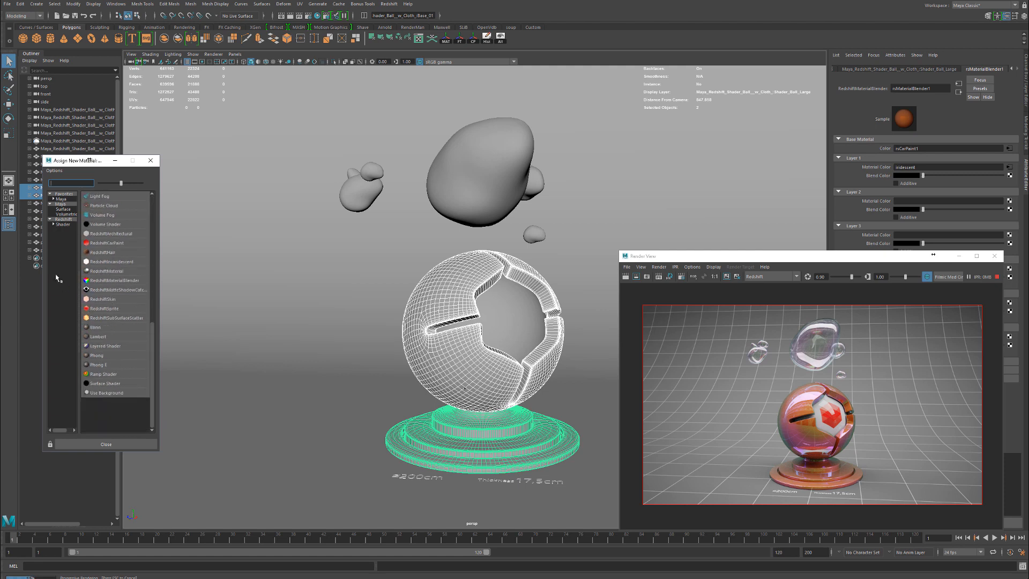
{"action": "left_click", "coordinate": [108, 271]}
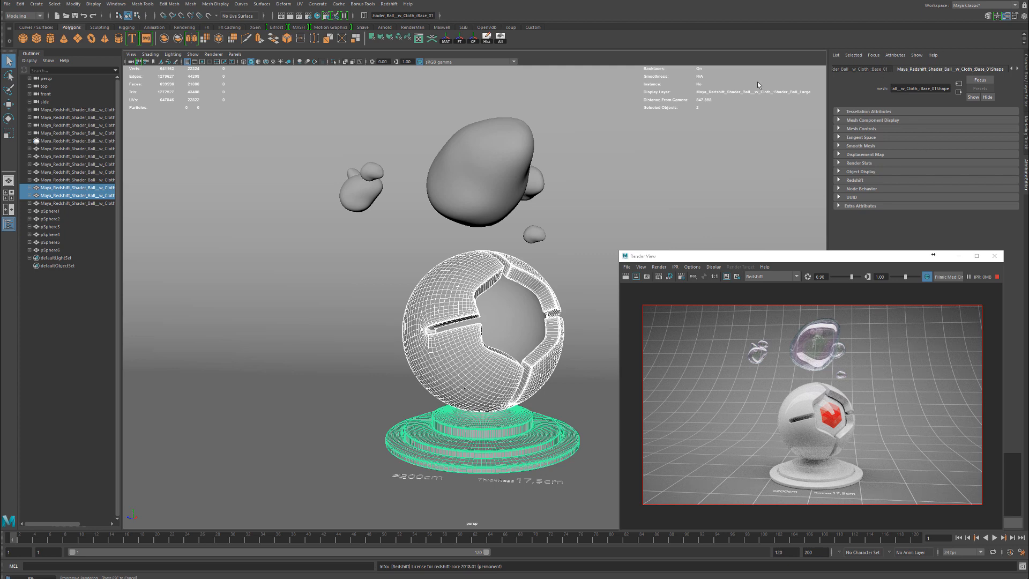
Step: Clear the Hypershade work area and graph the shader ball's new material with its shading group connections
{"action": "left_click_drag", "start_coordinate": [0, 165], "coordinate": [470, 93]}
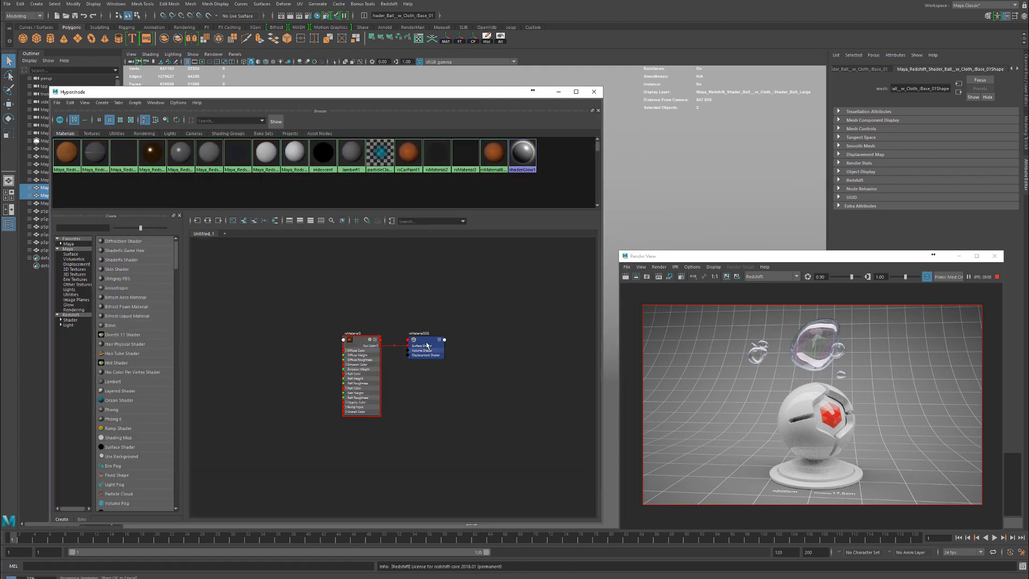
{"action": "left_click", "coordinate": [459, 338]}
{"action": "left_click", "coordinate": [233, 220]}
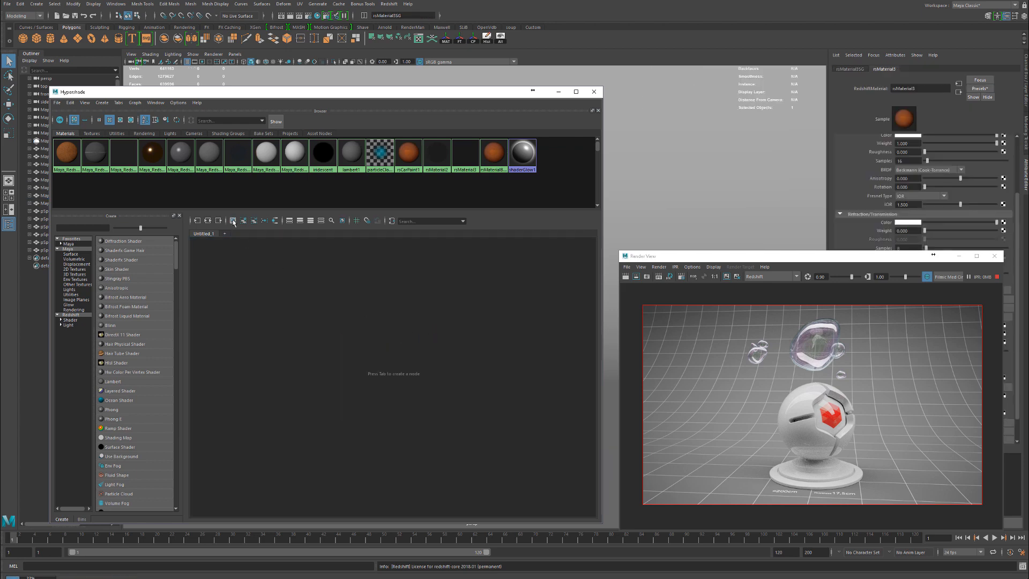
{"action": "left_click_drag", "start_coordinate": [418, 92], "coordinate": [350, 324]}
{"action": "left_click", "coordinate": [435, 276]}
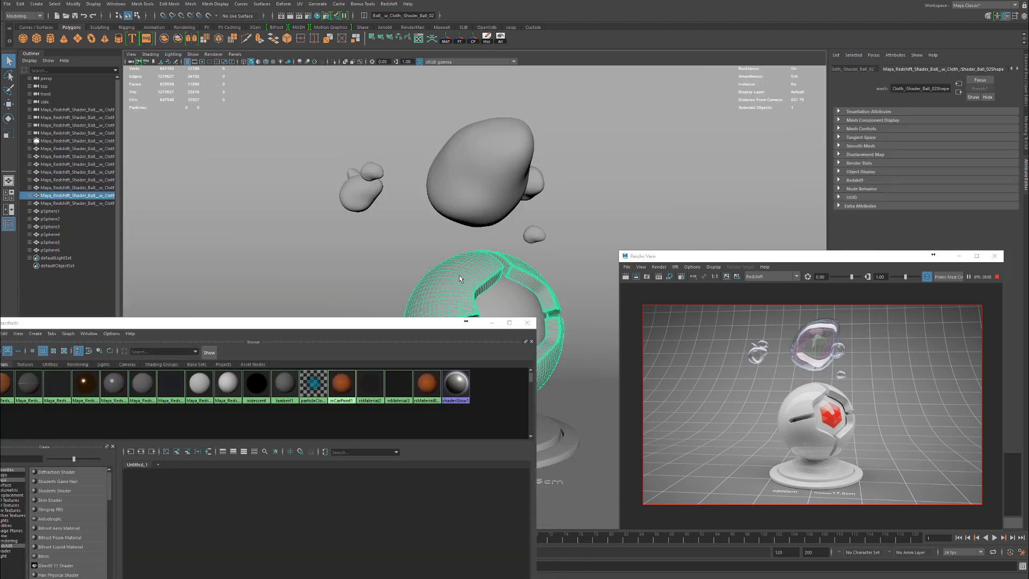
{"action": "right_click", "coordinate": [449, 279]}
{"action": "left_click_drag", "start_coordinate": [214, 325], "coordinate": [262, 98]}
{"action": "left_click", "coordinate": [382, 374]}
{"action": "left_click", "coordinate": [188, 225]}
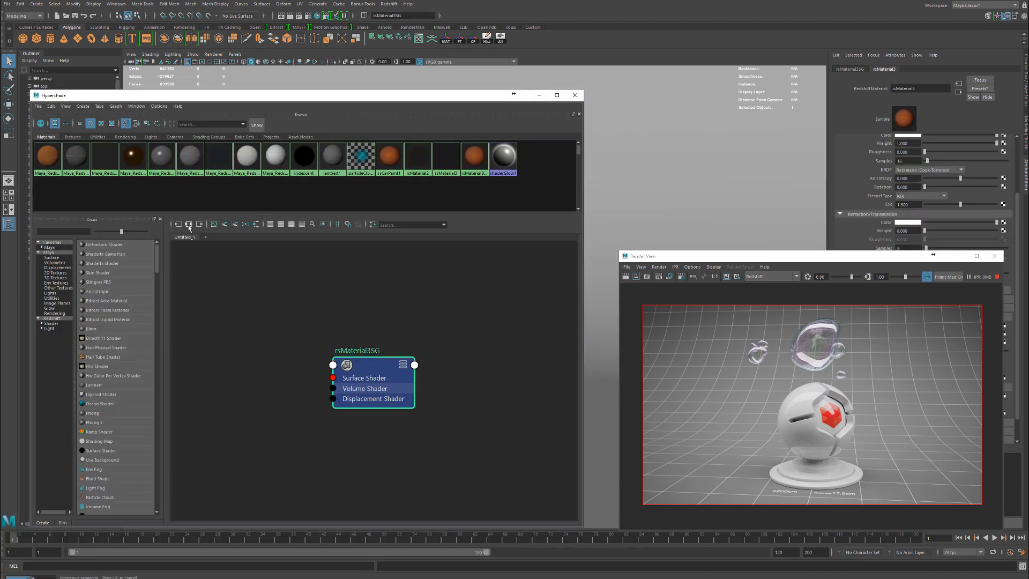
Step: Rename the new Redshift material to Car_Paint_iri and space its node apart from the shading group
{"action": "double_click", "coordinate": [930, 88]}
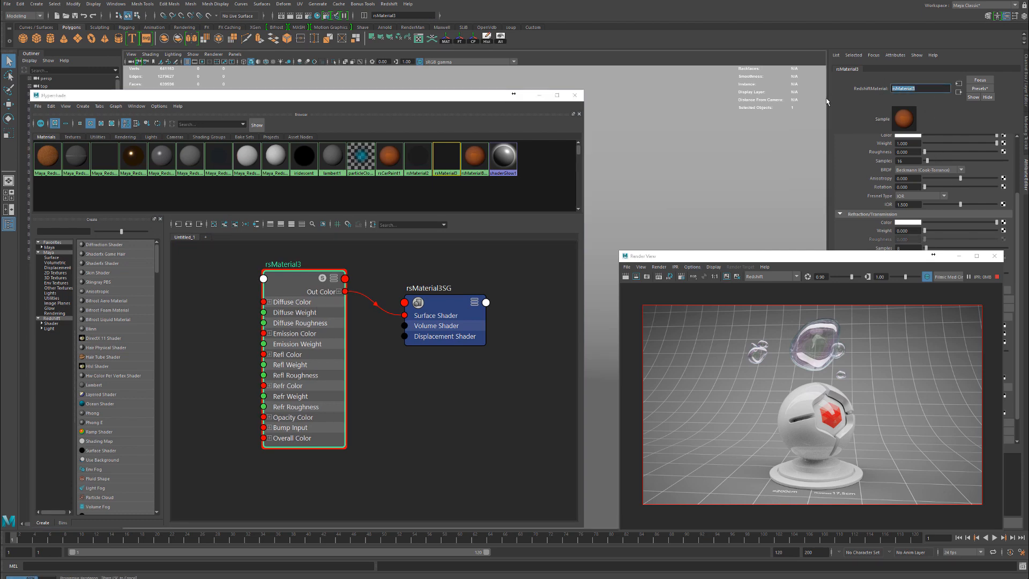
{"action": "type", "text": "Car_Paint_iri"}
{"action": "left_click", "coordinate": [827, 101]}
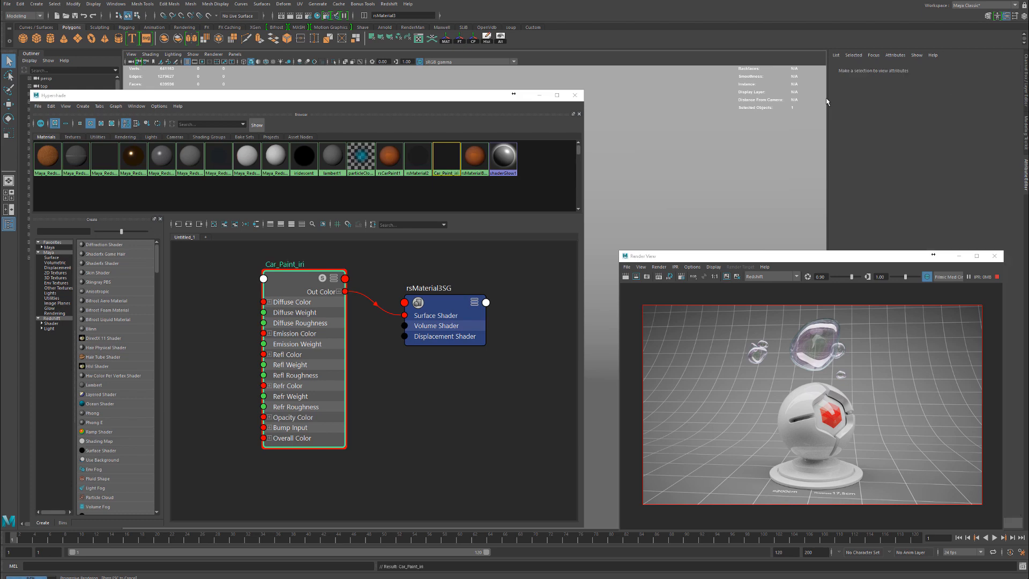
{"action": "left_click_drag", "start_coordinate": [299, 309], "coordinate": [342, 342]}
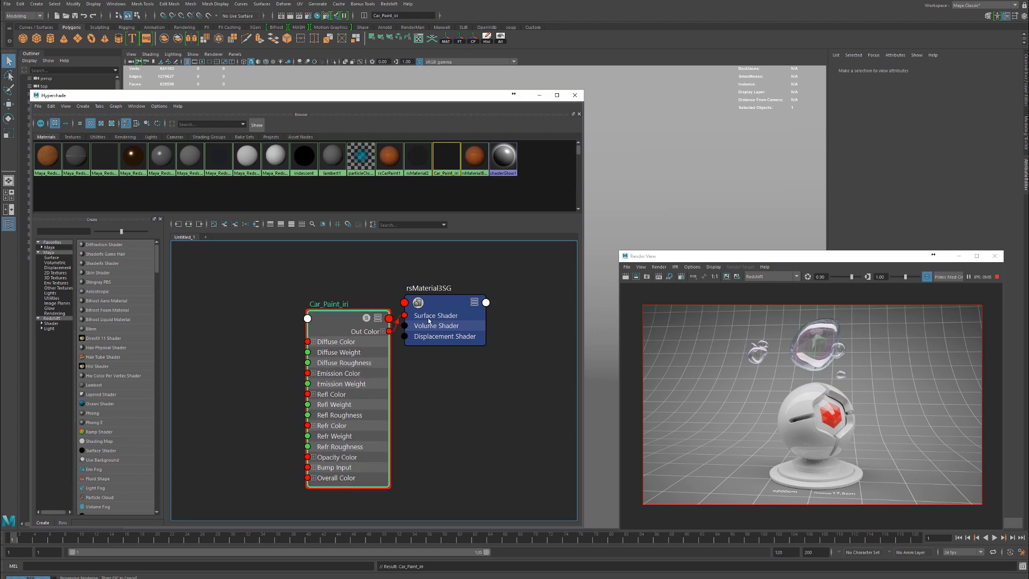
{"action": "left_click_drag", "start_coordinate": [433, 322], "coordinate": [500, 336]}
{"action": "left_click_drag", "start_coordinate": [358, 336], "coordinate": [381, 330]}
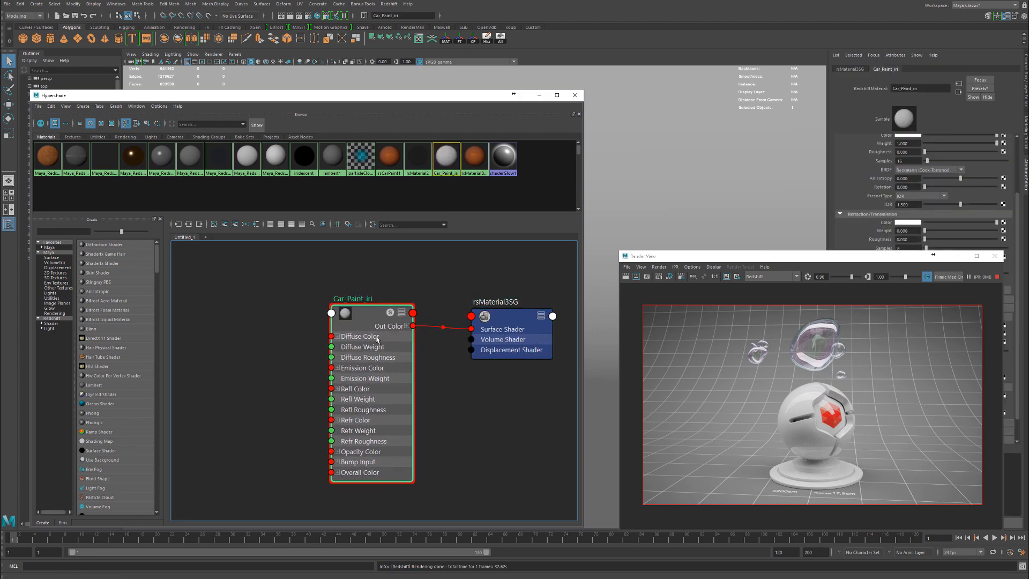
Step: Delete the Car_Paint_iri material and create a RedshiftCarPaint node in its place
{"action": "mouse_move", "coordinate": [362, 328]}
{"action": "left_mouse_down"}
{"action": "mouse_move", "coordinate": [358, 360]}
{"action": "mouse_move", "coordinate": [367, 329]}
{"action": "left_mouse_up"}
{"action": "key", "text": "Delete"}
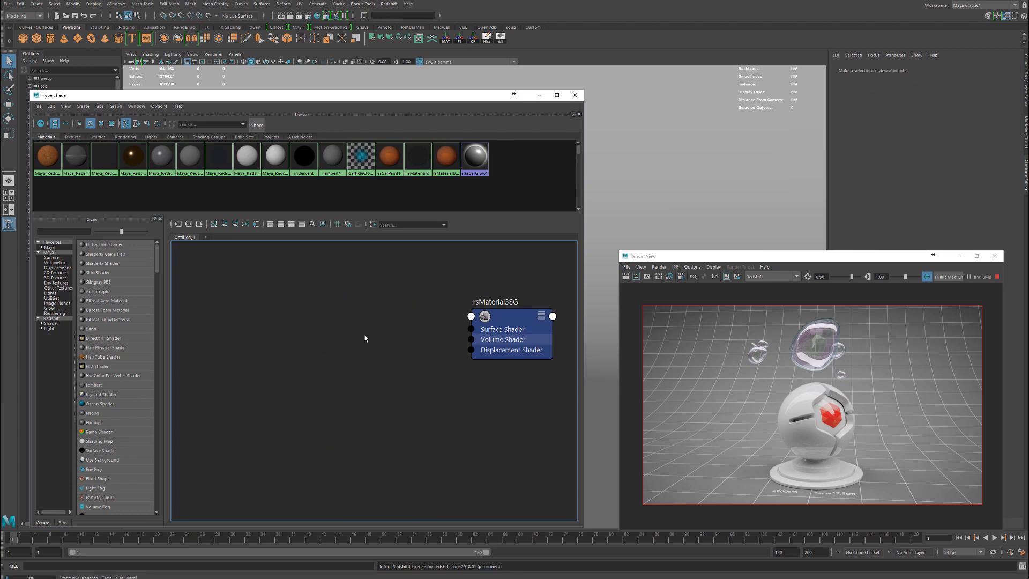
{"action": "key", "text": "Tab"}
{"action": "type", "text": "car"}
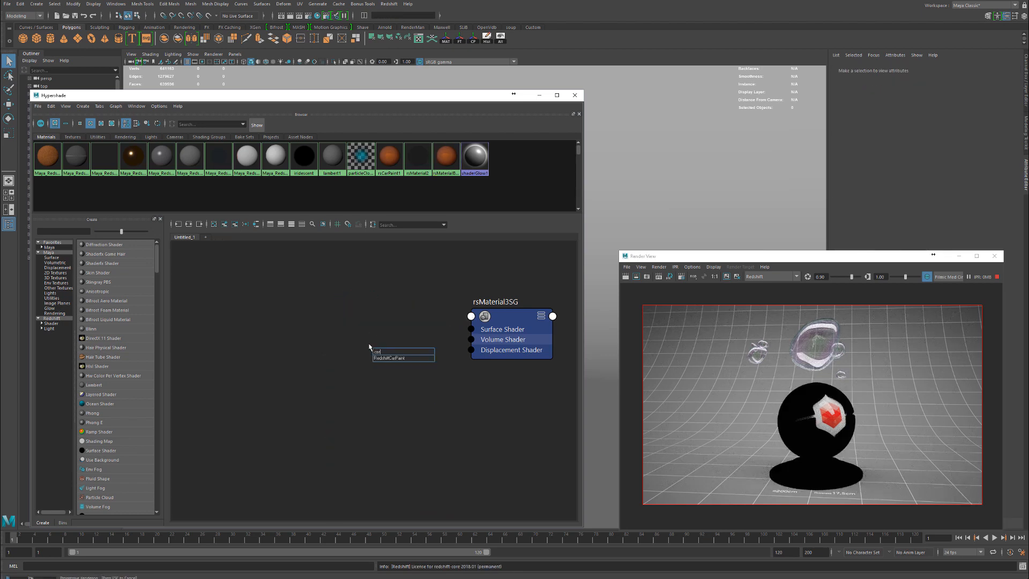
{"action": "key", "text": "Down"}
{"action": "key", "text": "Return"}
{"action": "left_click_drag", "start_coordinate": [416, 351], "coordinate": [375, 323]}
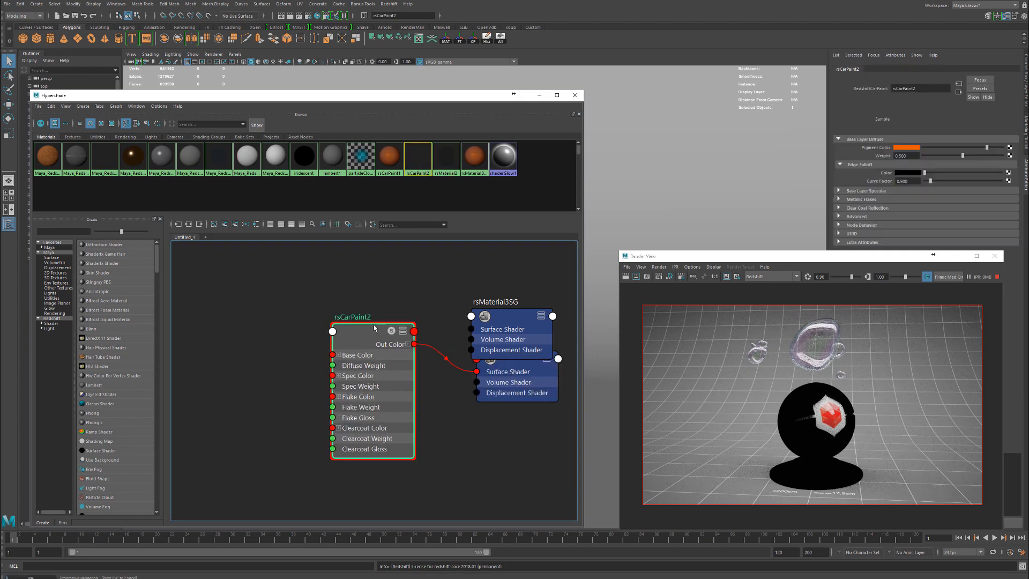
Step: Delete the car paint's own shading group and connect its Out Color to the Surface Shader of rsMaterial3SG
{"action": "left_click_drag", "start_coordinate": [530, 375], "coordinate": [522, 442]}
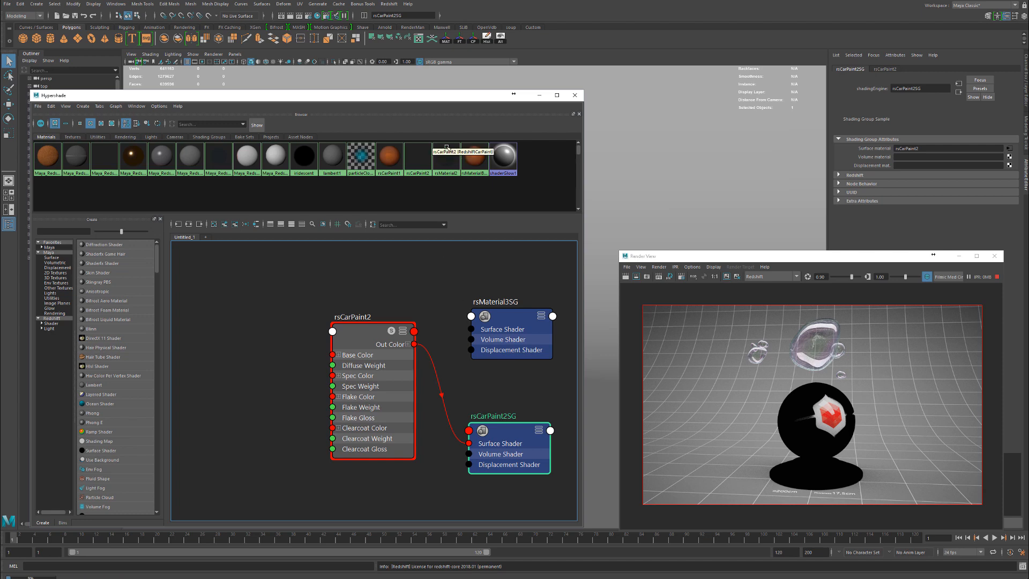
{"action": "key", "text": "Delete"}
{"action": "left_click_drag", "start_coordinate": [413, 344], "coordinate": [471, 329]}
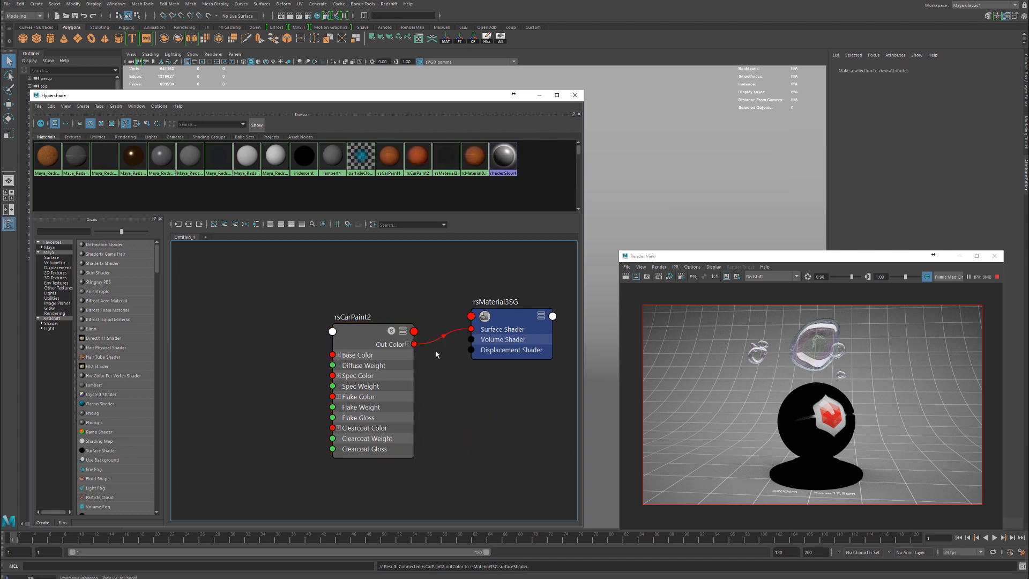
Step: Move the car paint node closer to its shading group and rename it to car_paint_iri
{"action": "left_click_drag", "start_coordinate": [378, 328], "coordinate": [414, 315]}
{"action": "left_click", "coordinate": [449, 336]}
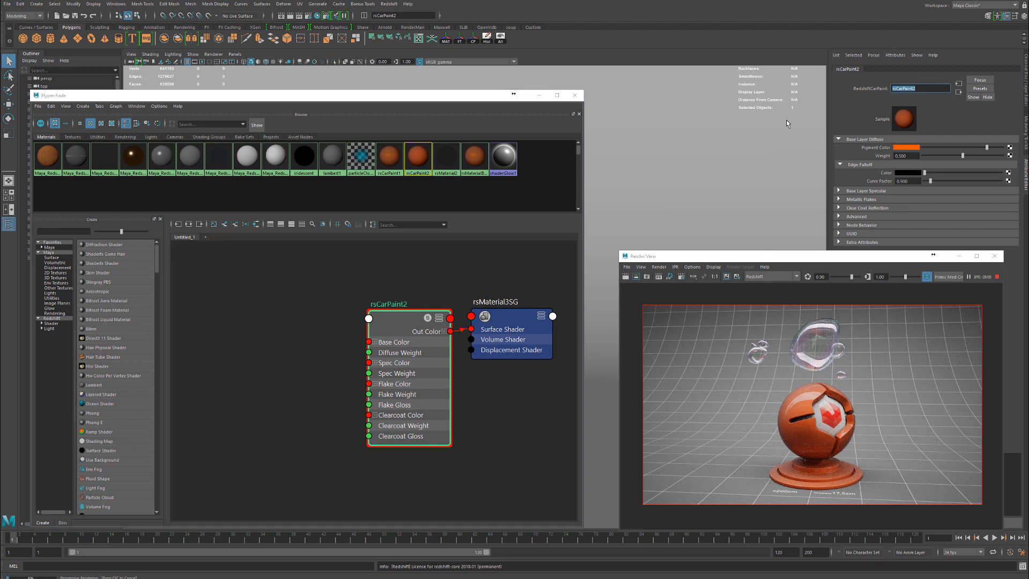
{"action": "type", "text": "car_paint_iri"}
{"action": "key", "text": "Return"}
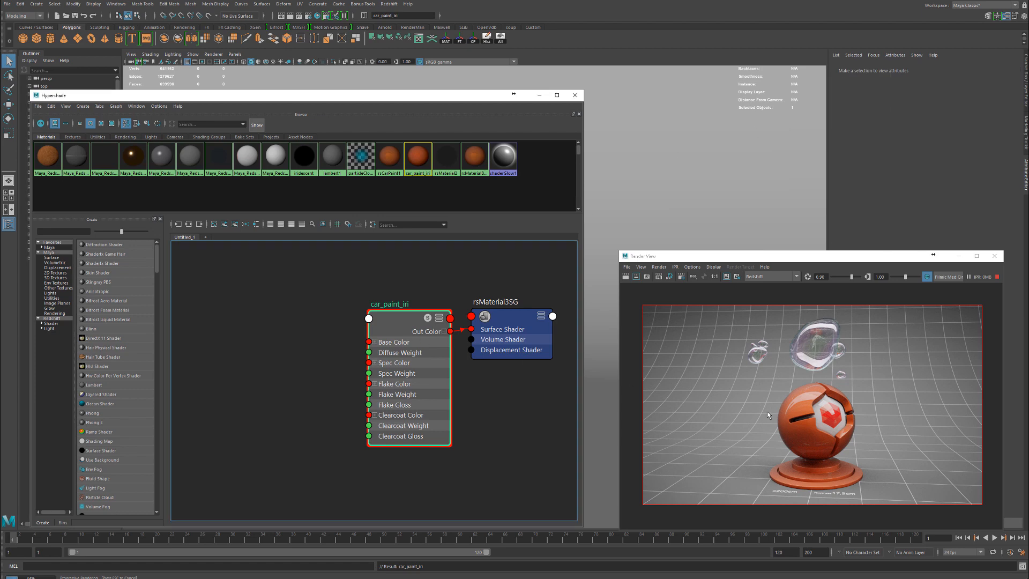
Step: Frame the shader ball closely in the live render, enlarge the render window, and arrange it beside Hypershade with the material attributes uncovered
{"action": "scroll", "coordinate": [761, 375], "scroll_direction": "up", "scroll_amount": 1}
{"action": "scroll", "coordinate": [788, 413], "scroll_direction": "up", "scroll_amount": 1}
{"action": "scroll", "coordinate": [791, 419], "scroll_direction": "down", "scroll_amount": 2}
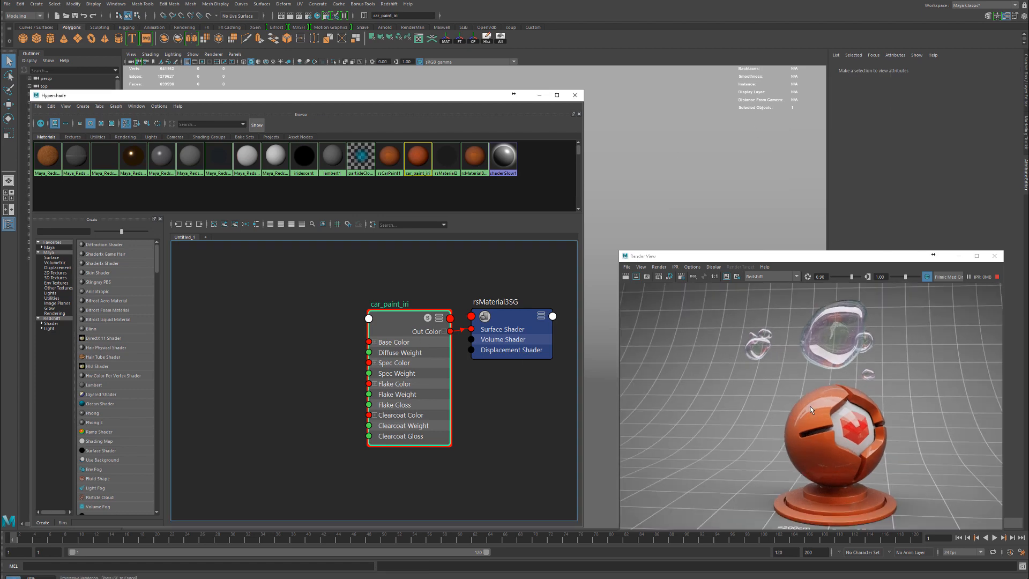
{"action": "left_click", "coordinate": [859, 484]}
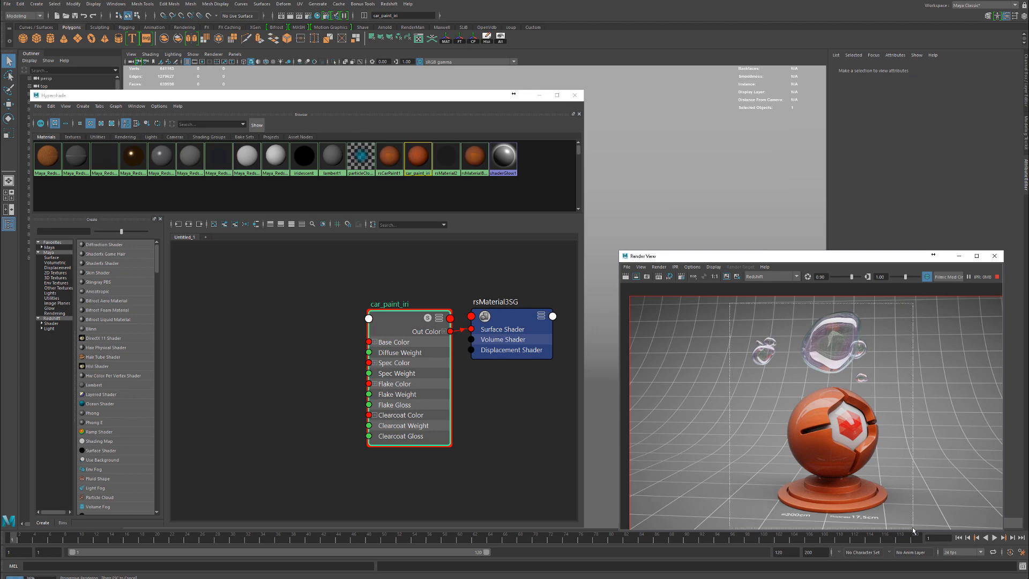
{"action": "scroll", "coordinate": [836, 447], "scroll_direction": "up", "scroll_amount": 2}
{"action": "middle_click_drag", "start_coordinate": [836, 447], "coordinate": [798, 417], "text": "alt"}
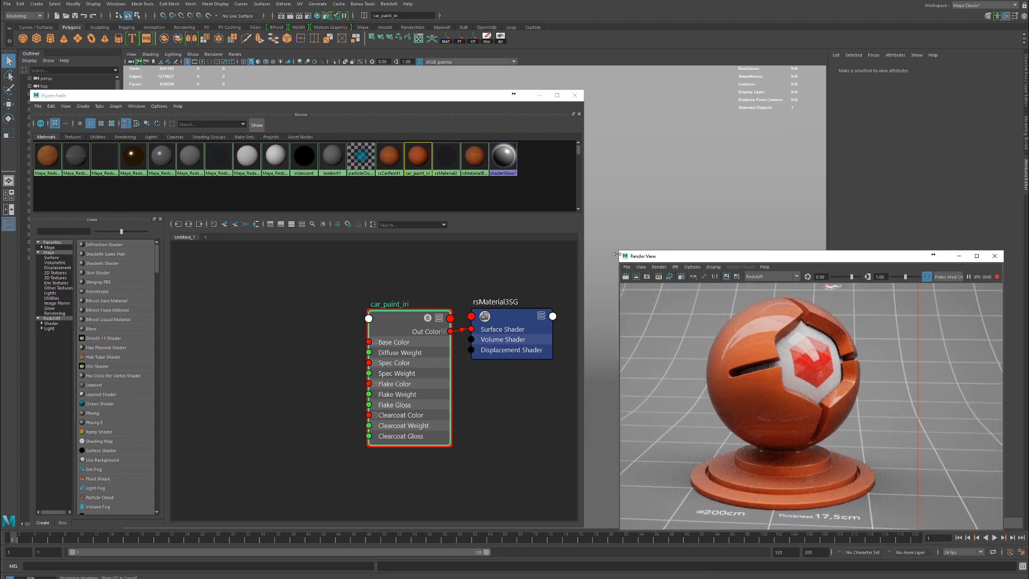
{"action": "left_click_drag", "start_coordinate": [616, 250], "coordinate": [600, 219]}
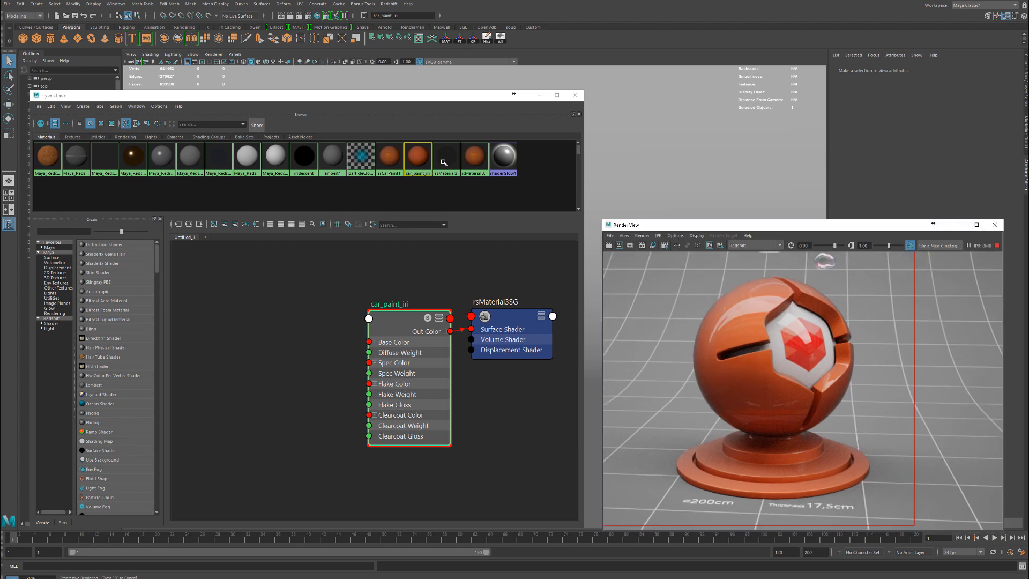
{"action": "left_click_drag", "start_coordinate": [431, 102], "coordinate": [152, 104]}
{"action": "left_click_drag", "start_coordinate": [640, 225], "coordinate": [371, 200]}
Step: Set the pigment color of the car_paint_iri base diffuse layer to dark purple
{"action": "mouse_move", "coordinate": [139, 333]}
{"action": "left_mouse_down"}
{"action": "mouse_move", "coordinate": [147, 373]}
{"action": "mouse_move", "coordinate": [128, 354]}
{"action": "mouse_move", "coordinate": [134, 338]}
{"action": "left_mouse_up"}
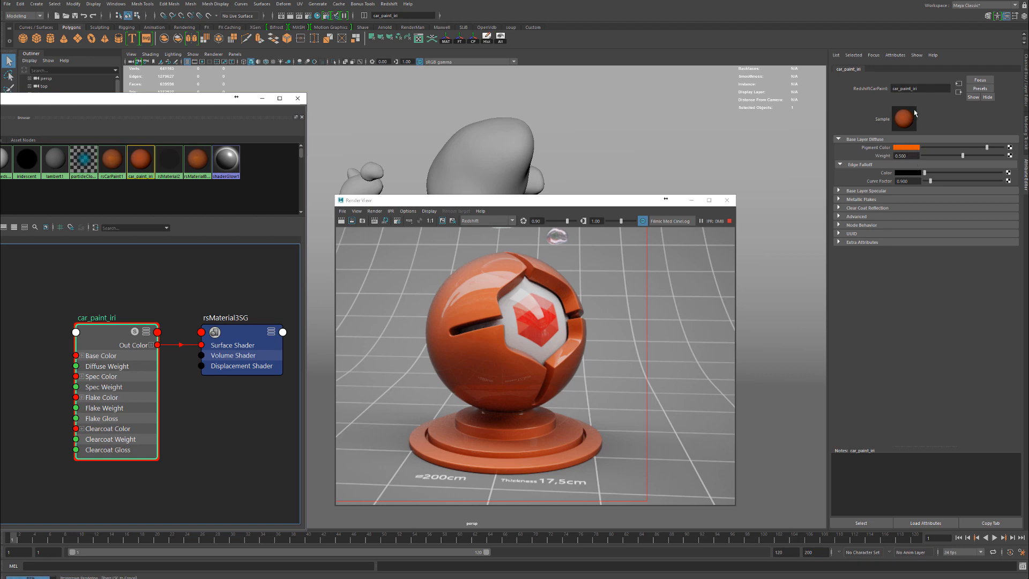
{"action": "left_click", "coordinate": [913, 148]}
{"action": "left_click", "coordinate": [879, 141]}
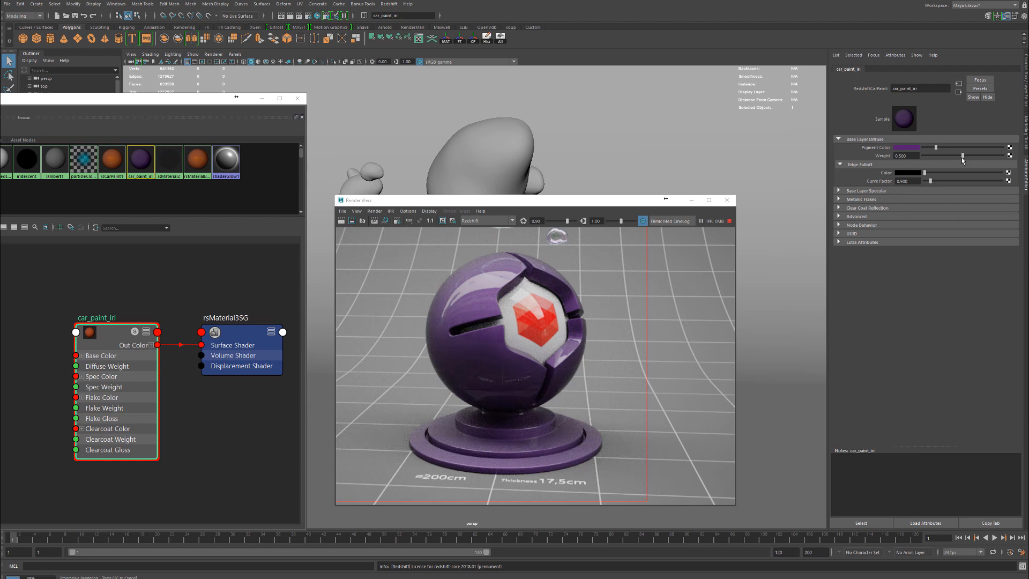
Step: Try a base layer diffuse weight of 0 on the car paint and undo the change
{"action": "left_click_drag", "start_coordinate": [963, 155], "coordinate": [909, 159]}
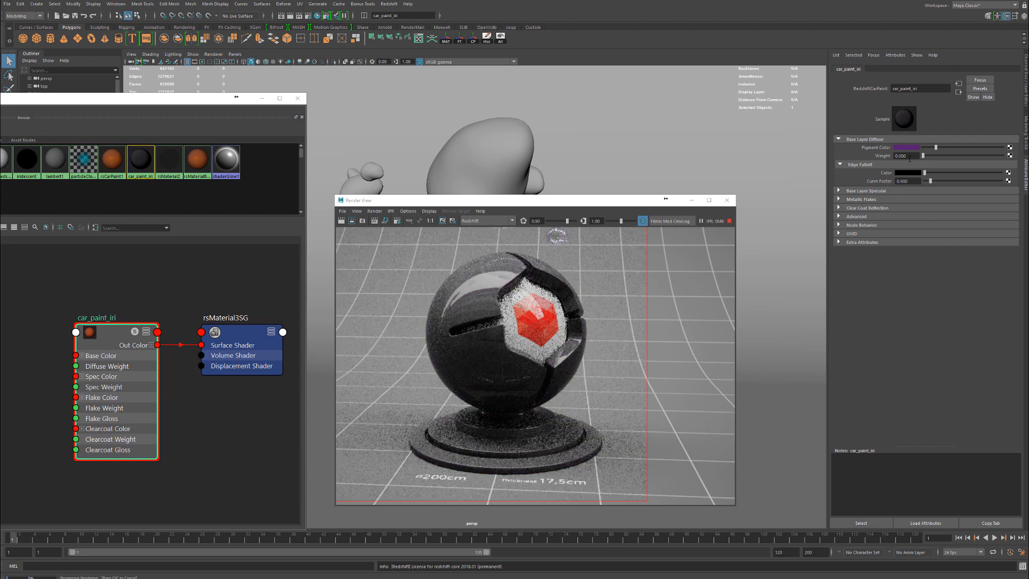
{"action": "key", "text": "ctrl+z"}
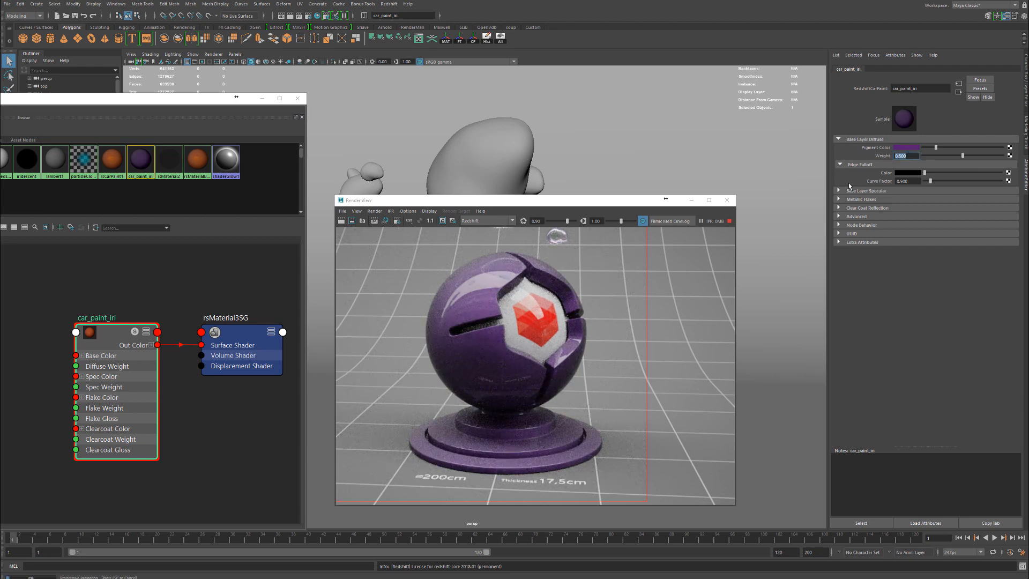
Step: Set the base layer diffuse weight to 0.75 and change the edge falloff color to white
{"action": "type", "text": "0.75"}
{"action": "key", "text": "Return"}
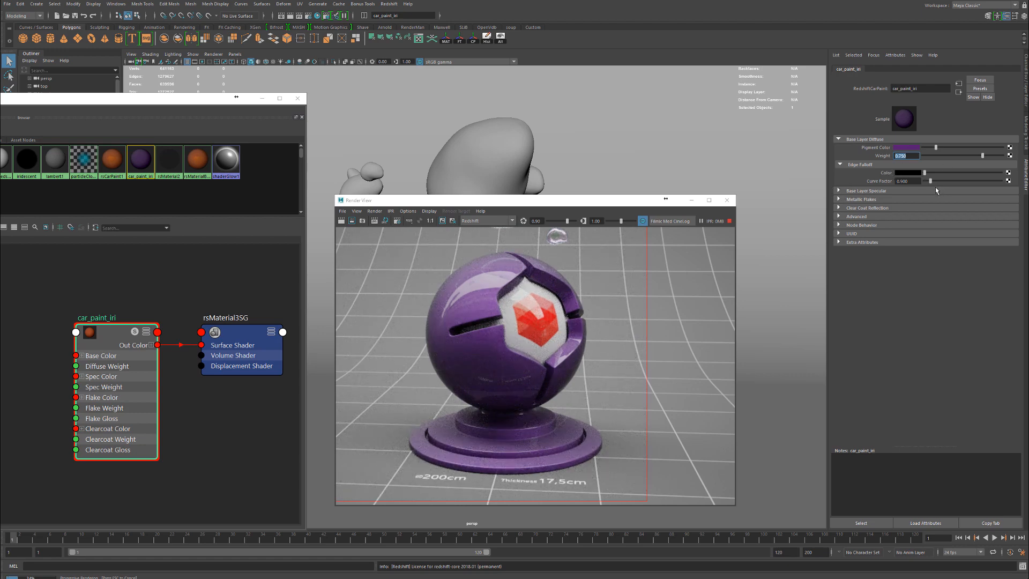
{"action": "left_click_drag", "start_coordinate": [961, 172], "coordinate": [1001, 172]}
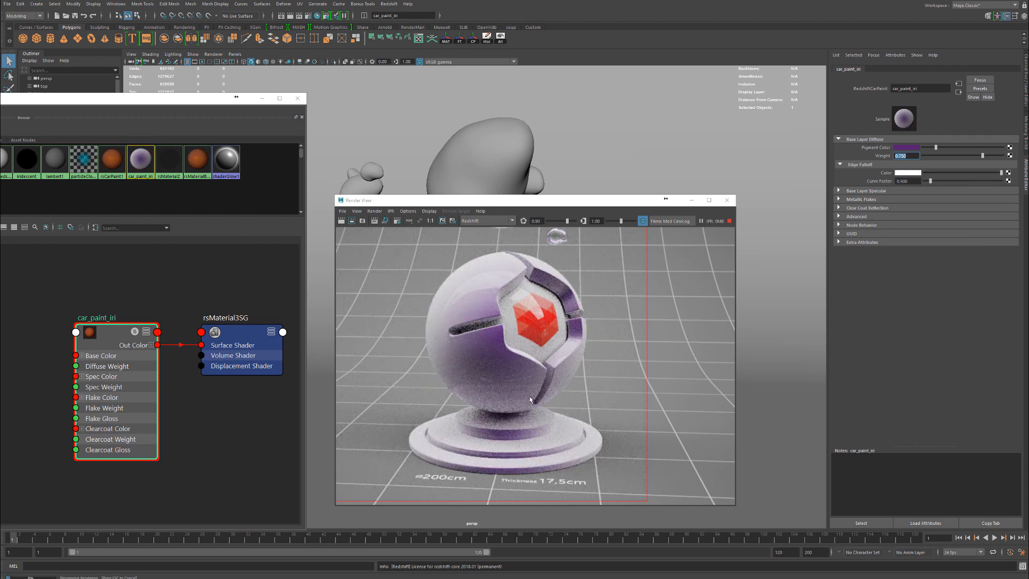
{"action": "left_click_drag", "start_coordinate": [944, 173], "coordinate": [1019, 175]}
Step: Compare low and high edge falloff curve factors, leave the factor at 10, and set the edge falloff color back to black
{"action": "left_click_drag", "start_coordinate": [930, 181], "coordinate": [970, 181]}
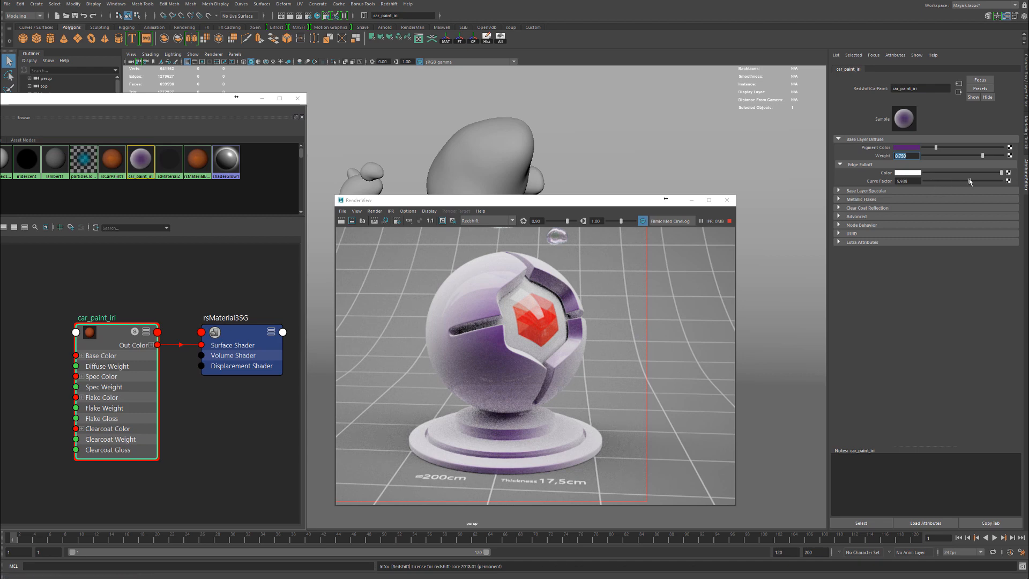
{"action": "mouse_move", "coordinate": [940, 182]}
{"action": "left_mouse_down"}
{"action": "mouse_move", "coordinate": [962, 188]}
{"action": "mouse_move", "coordinate": [922, 182]}
{"action": "left_mouse_up"}
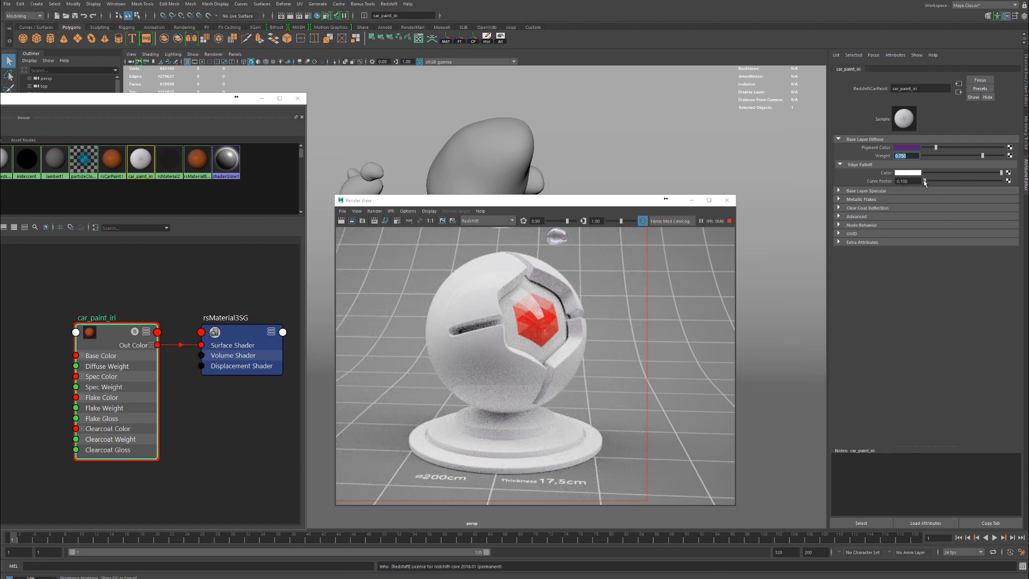
{"action": "left_click_drag", "start_coordinate": [924, 182], "coordinate": [1000, 181]}
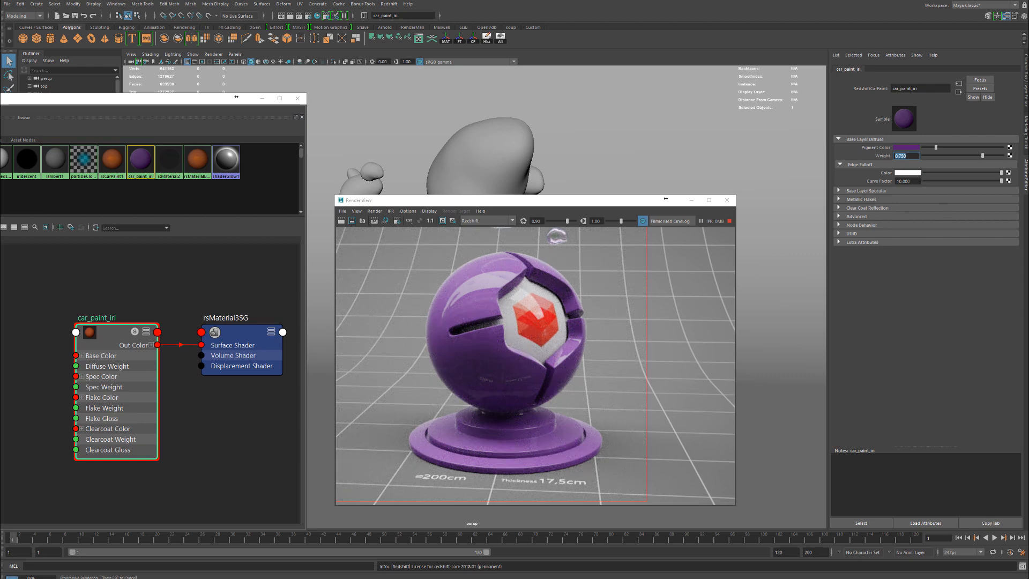
{"action": "key", "text": "Tab"}
{"action": "left_click_drag", "start_coordinate": [940, 181], "coordinate": [989, 181]}
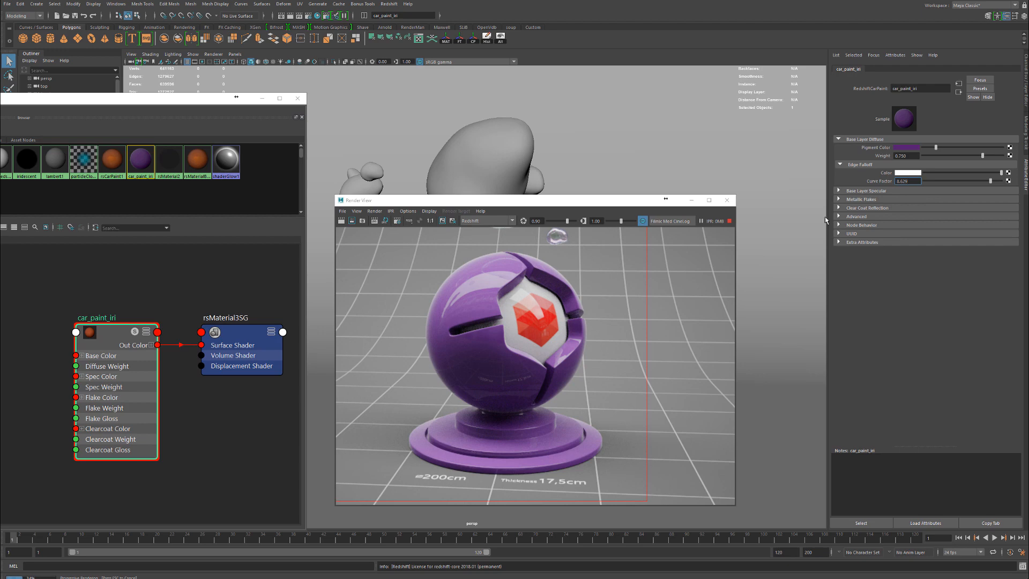
{"action": "left_click_drag", "start_coordinate": [992, 185], "coordinate": [1003, 186]}
{"action": "left_click", "coordinate": [838, 191]}
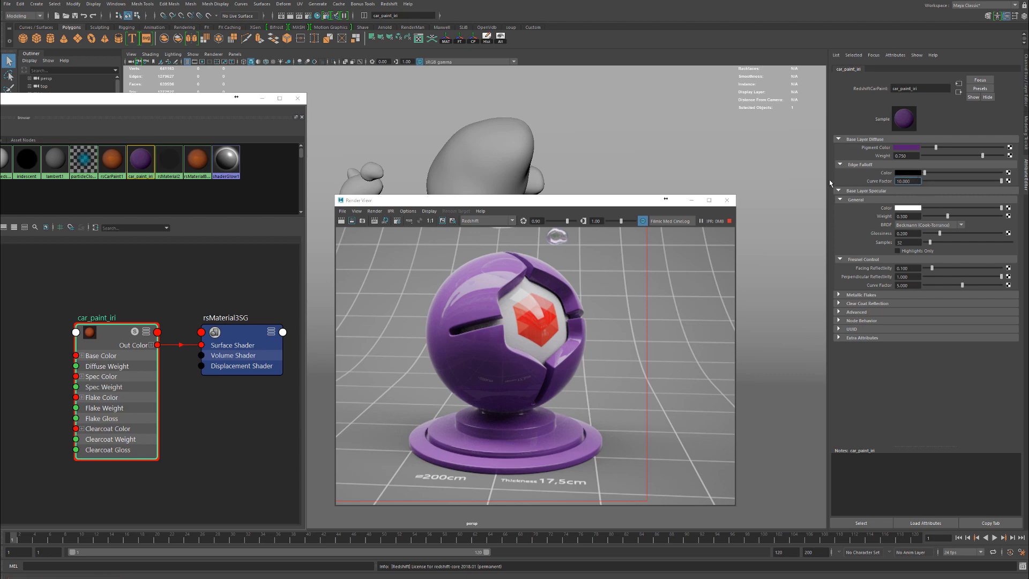
{"action": "left_click", "coordinate": [924, 172]}
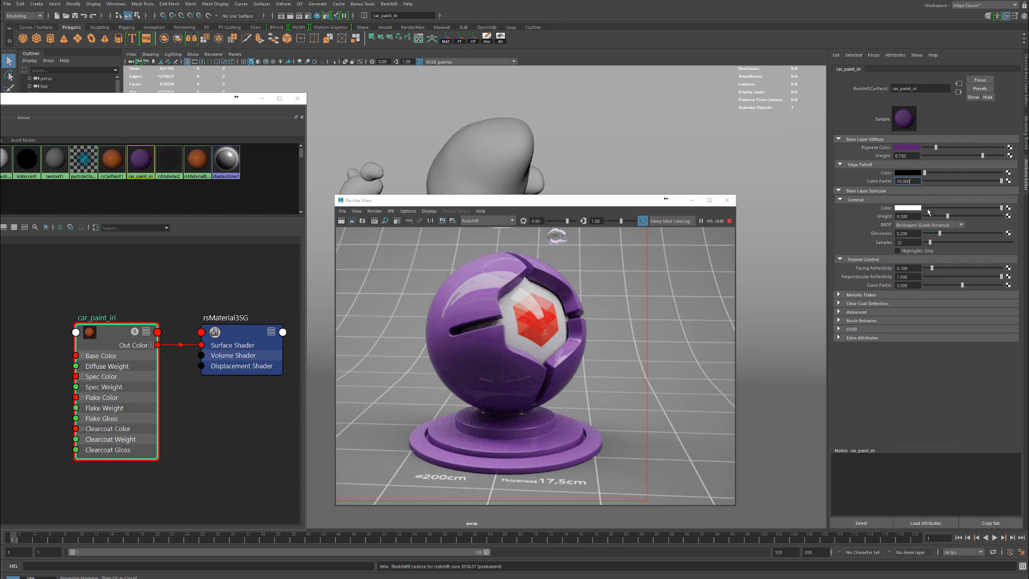
Step: Switch the base layer specular BRDF to GGX, try a specular weight of 1, and set the weight to 0.5
{"action": "left_click", "coordinate": [910, 226]}
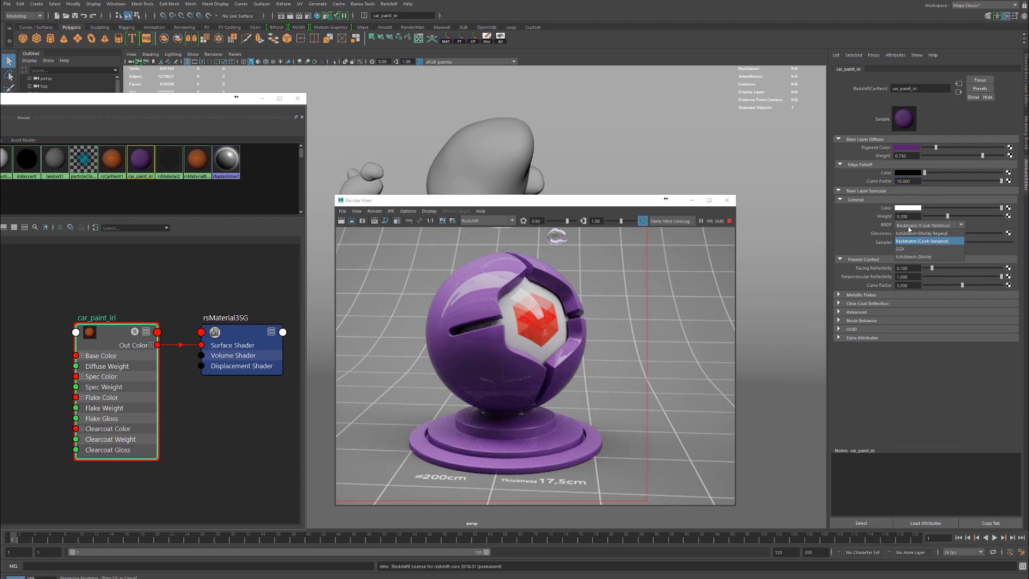
{"action": "left_click", "coordinate": [905, 249]}
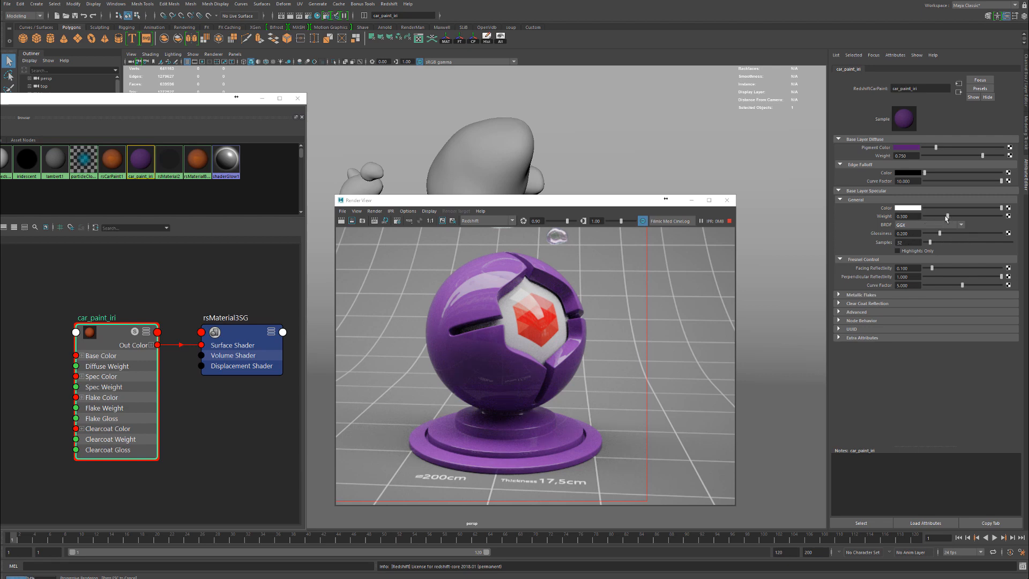
{"action": "left_click_drag", "start_coordinate": [946, 216], "coordinate": [1012, 224]}
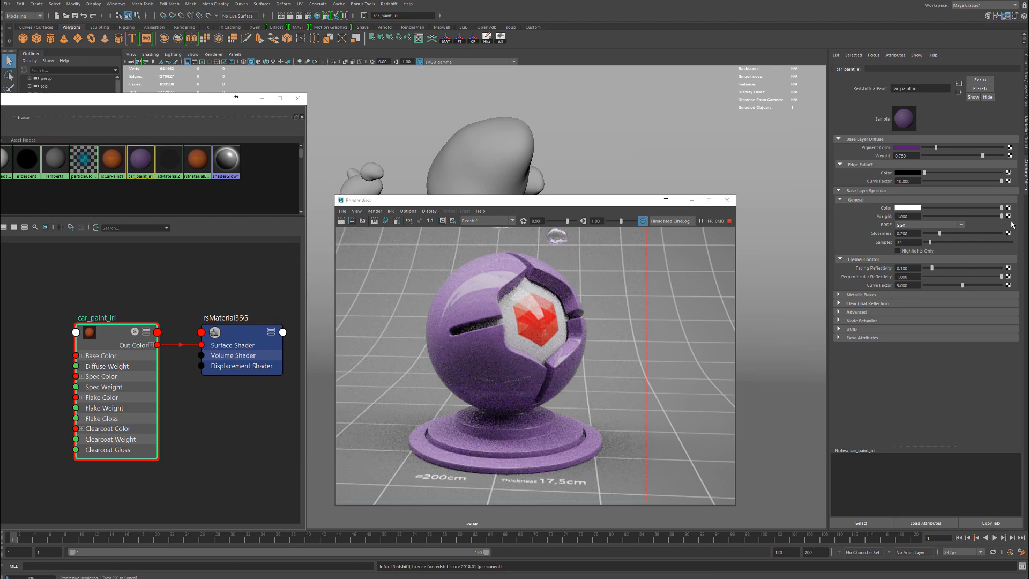
{"action": "double_click", "coordinate": [910, 216]}
{"action": "type", "text": "0.3"}
{"action": "key", "text": "Return"}
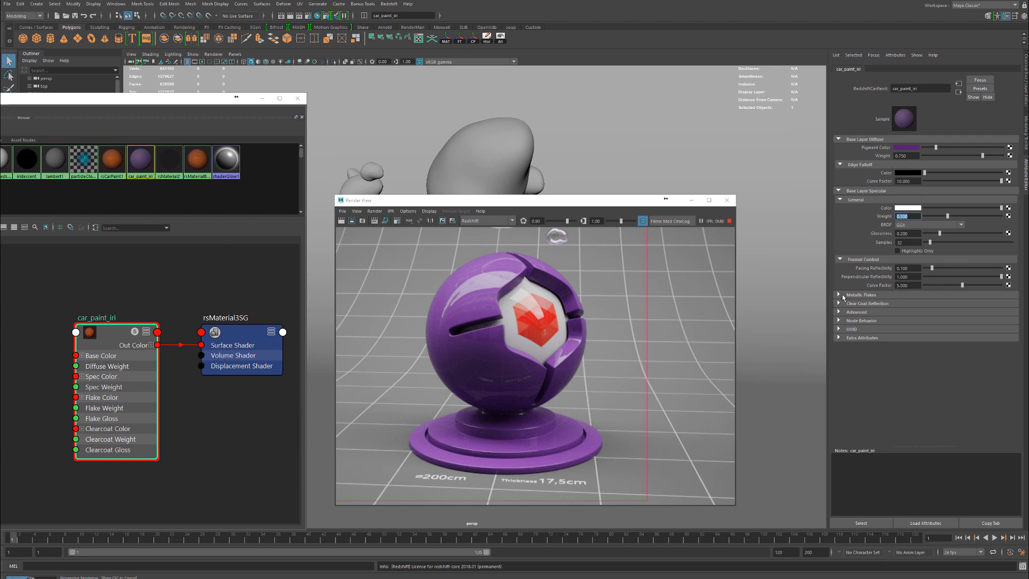
Step: Reveal the metallic flake settings, move the render window aside, and bring the camera close to the shader ball
{"action": "left_click", "coordinate": [839, 294]}
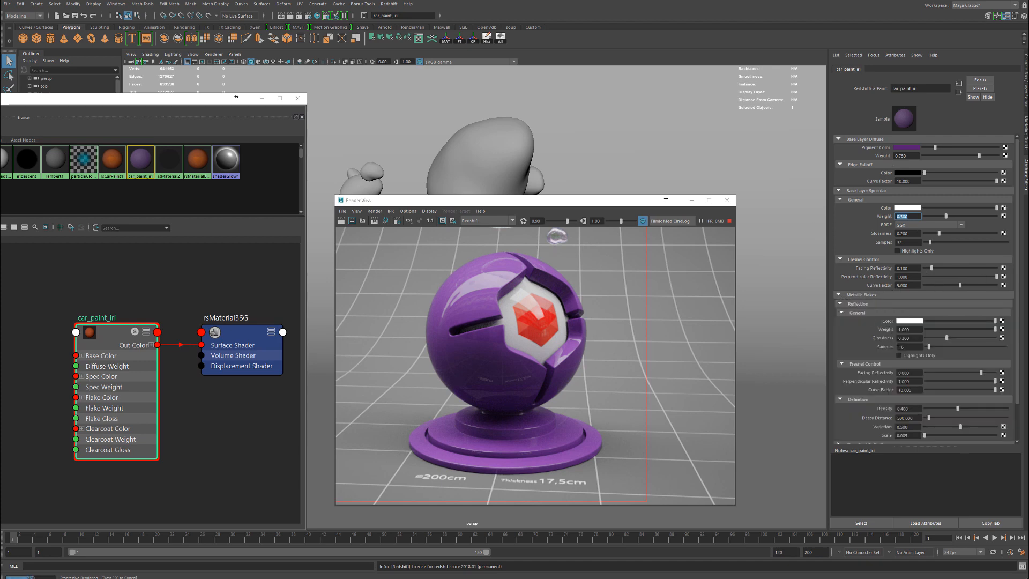
{"action": "scroll", "coordinate": [852, 284], "scroll_direction": "down", "scroll_amount": 2}
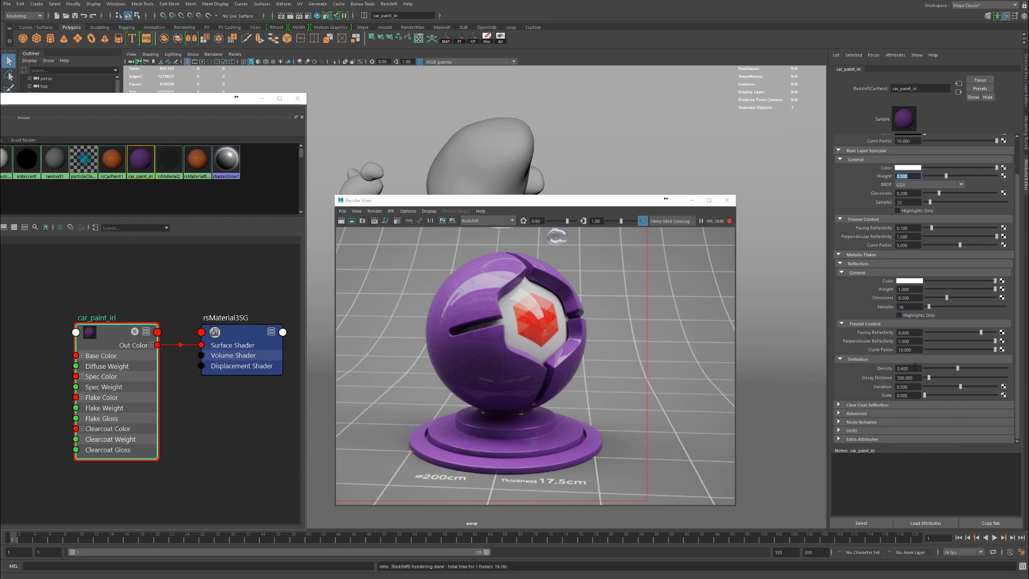
{"action": "left_click_drag", "start_coordinate": [557, 198], "coordinate": [311, 180]}
{"action": "scroll", "coordinate": [786, 339], "scroll_direction": "up", "scroll_amount": 5}
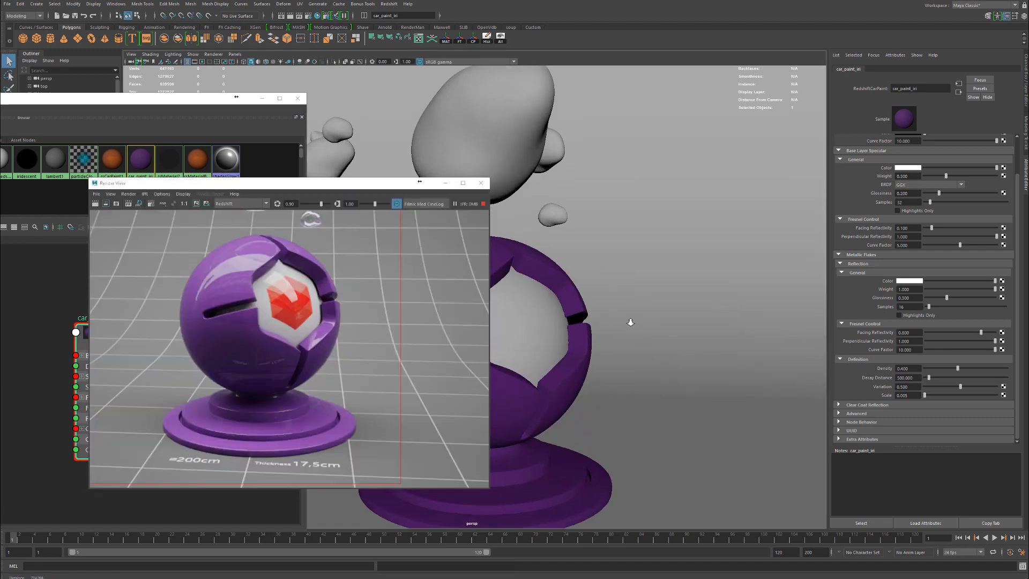
{"action": "scroll", "coordinate": [616, 230], "scroll_direction": "up", "scroll_amount": 6}
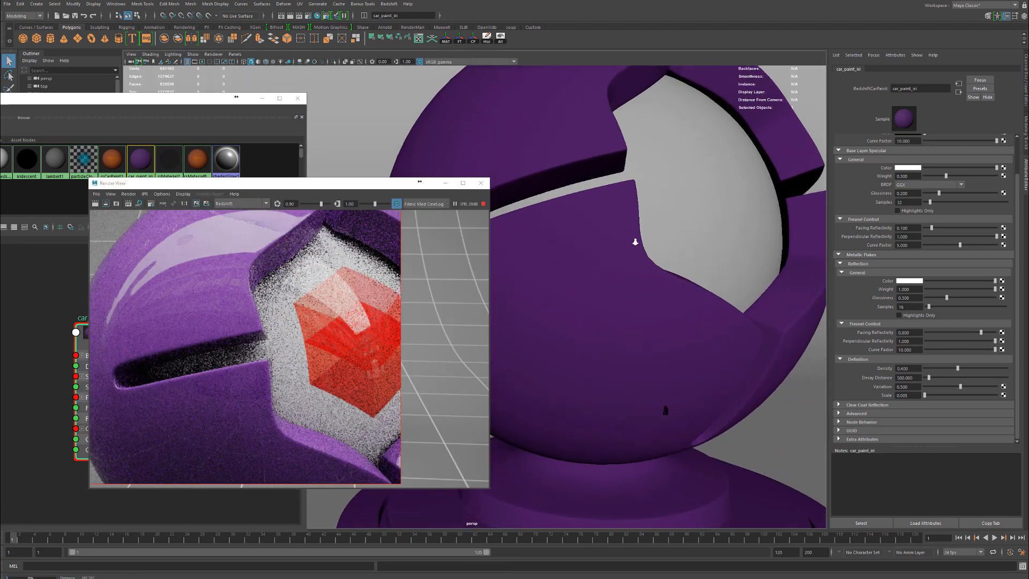
{"action": "scroll", "coordinate": [625, 284], "scroll_direction": "down", "scroll_amount": 6}
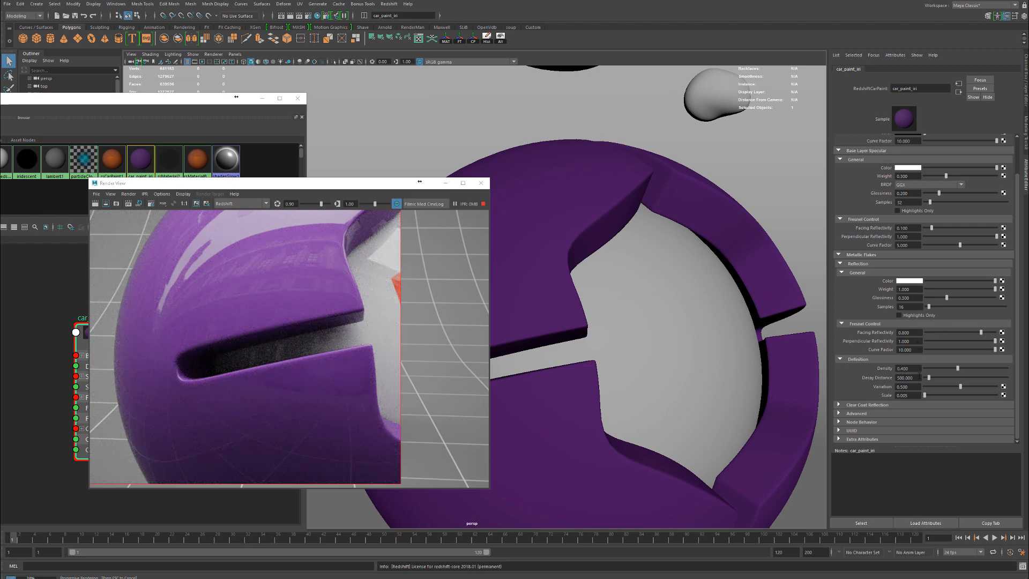
Step: Try metallic flake scales of 1, 3 and 2 while viewing the paint surface up close in the render
{"action": "left_click", "coordinate": [940, 395]}
{"action": "left_click", "coordinate": [996, 394]}
{"action": "scroll", "coordinate": [217, 316], "scroll_direction": "up", "scroll_amount": 4}
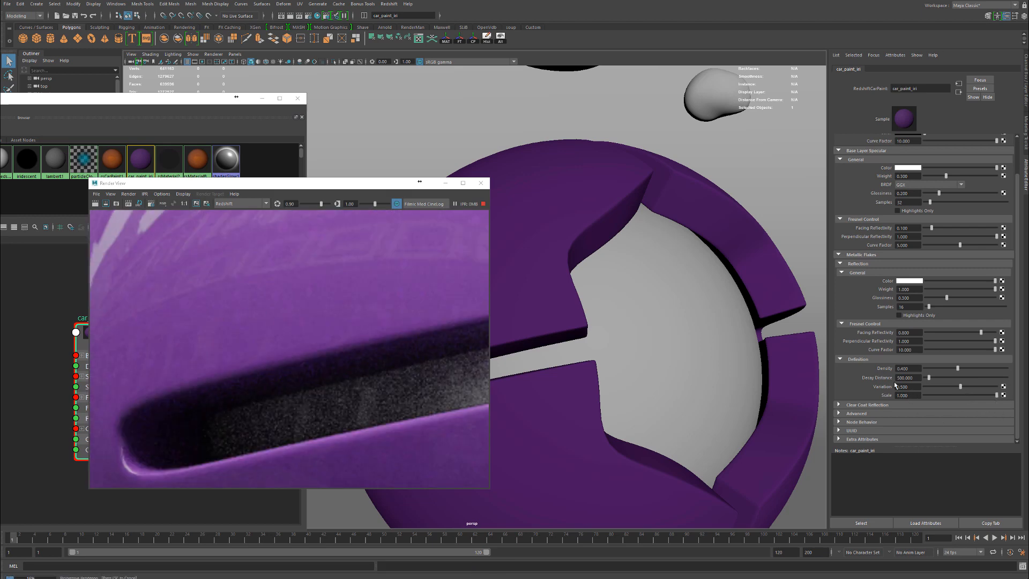
{"action": "double_click", "coordinate": [915, 394]}
{"action": "type", "text": "3"}
{"action": "key", "text": "Return"}
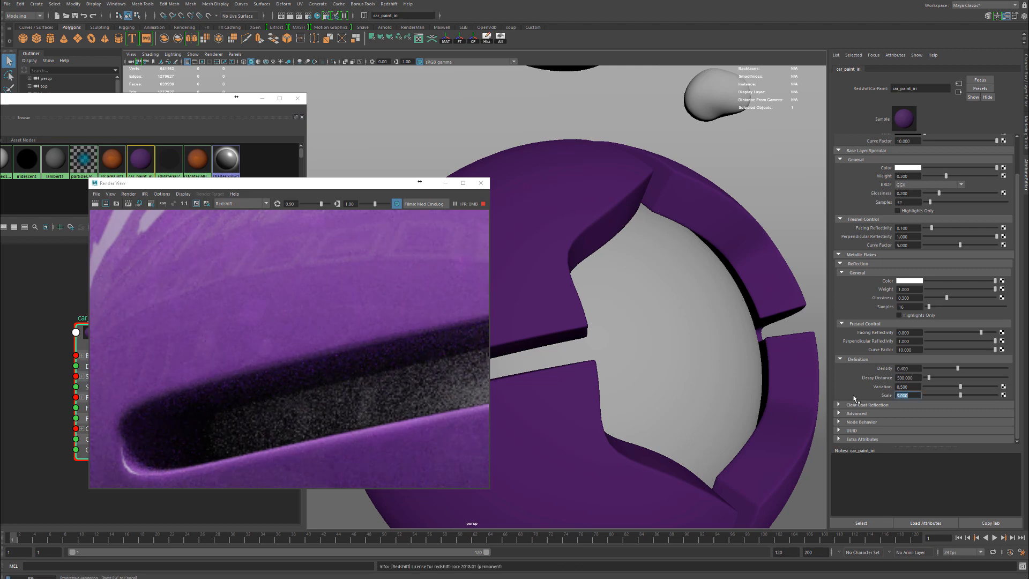
{"action": "type", "text": "2"}
{"action": "key", "text": "Return"}
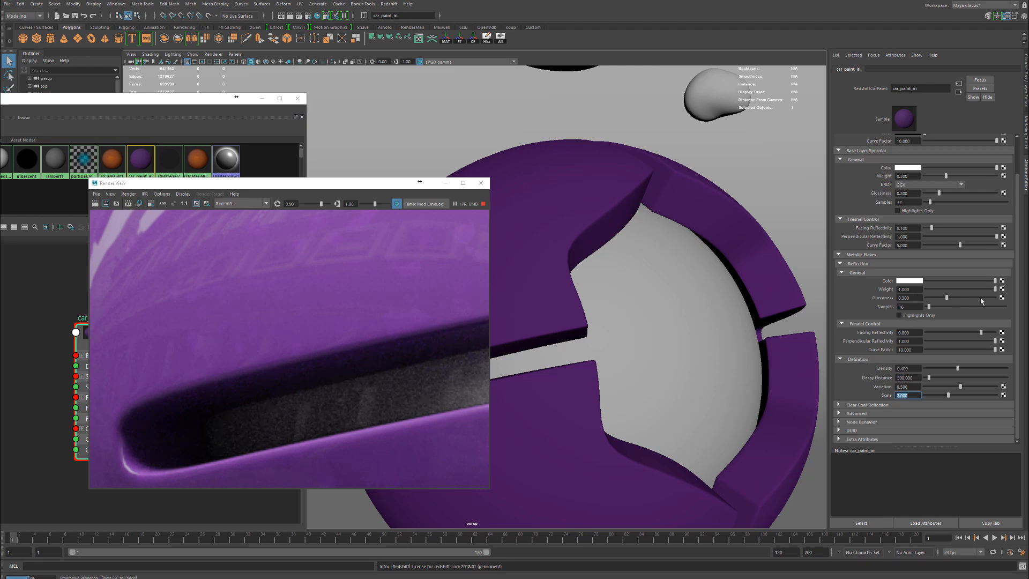
Step: Raise the metallic flake glossiness to about 0.794 and set both the facing and perpendicular reflectivity to 1
{"action": "mouse_move", "coordinate": [992, 298]}
{"action": "left_mouse_down"}
{"action": "mouse_move", "coordinate": [1001, 300]}
{"action": "mouse_move", "coordinate": [981, 298]}
{"action": "left_mouse_up"}
{"action": "left_click_drag", "start_coordinate": [991, 333], "coordinate": [996, 333]}
{"action": "scroll", "coordinate": [273, 347], "scroll_direction": "down", "scroll_amount": 5}
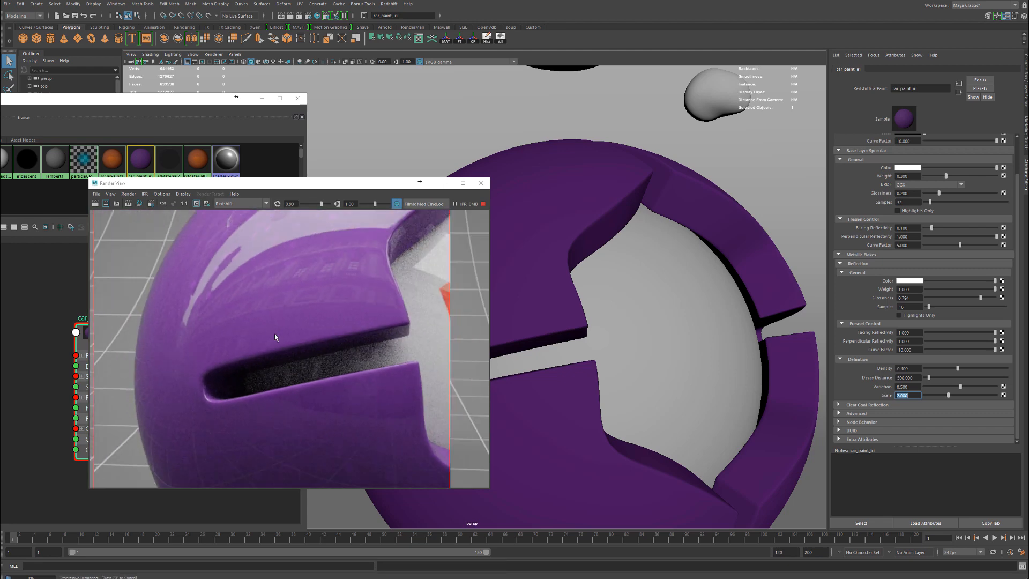
{"action": "left_click_drag", "start_coordinate": [937, 333], "coordinate": [996, 333]}
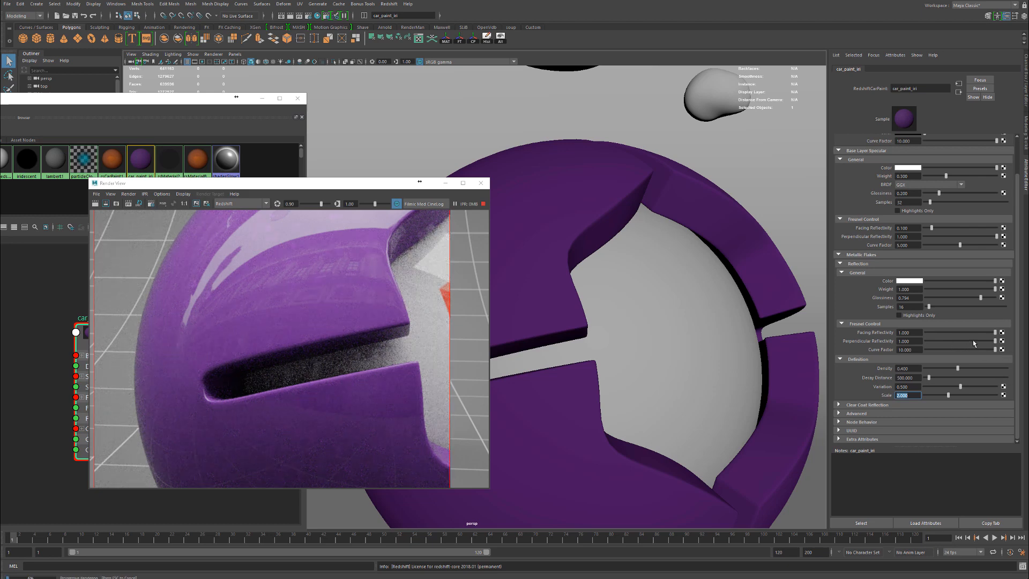
{"action": "left_click_drag", "start_coordinate": [973, 340], "coordinate": [996, 341]}
Step: Increase the metallic flake density to 1 and reduce the flake scale to about 0.754
{"action": "scroll", "coordinate": [372, 373], "scroll_direction": "down", "scroll_amount": 3}
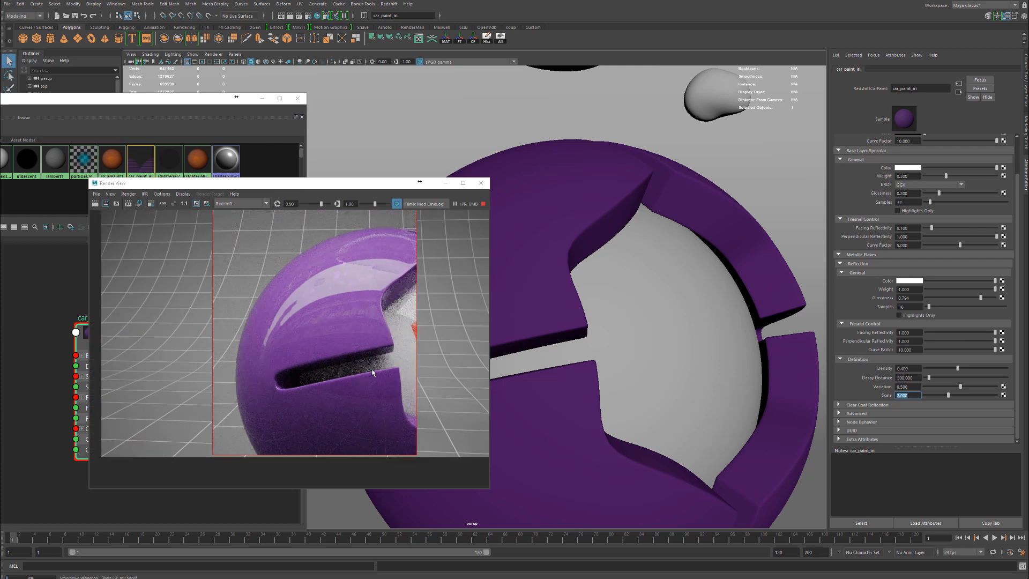
{"action": "scroll", "coordinate": [372, 373], "scroll_direction": "up", "scroll_amount": 3}
{"action": "left_click_drag", "start_coordinate": [983, 373], "coordinate": [995, 373]}
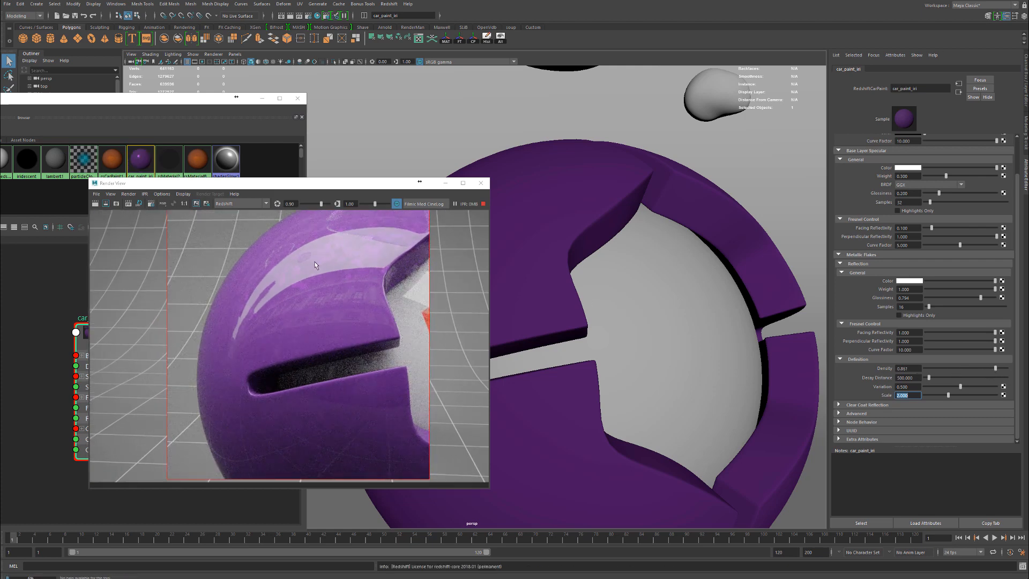
{"action": "scroll", "coordinate": [316, 265], "scroll_direction": "up", "scroll_amount": 5}
{"action": "middle_click_drag", "start_coordinate": [395, 268], "coordinate": [354, 364], "text": "alt"}
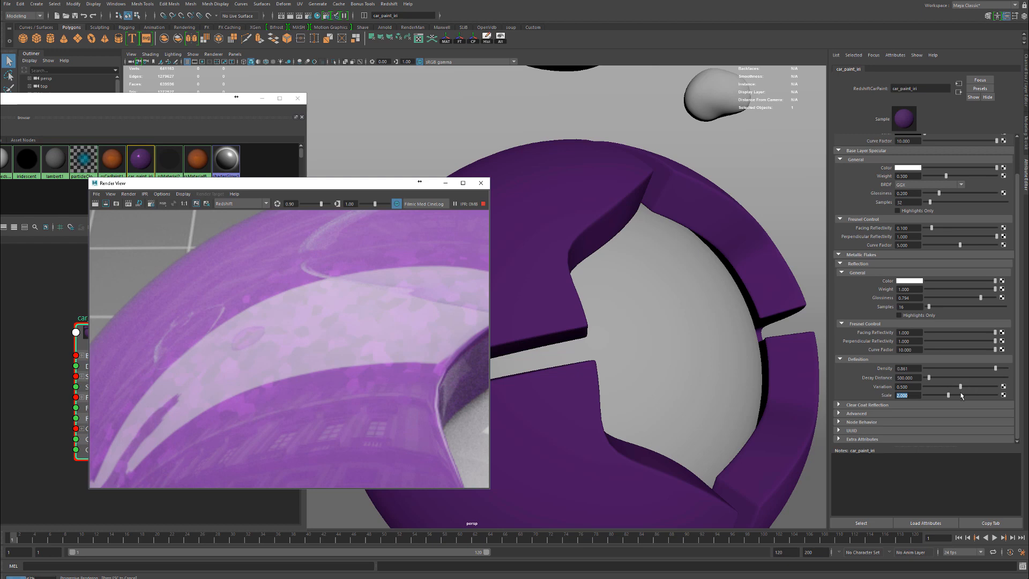
{"action": "left_click", "coordinate": [936, 395]}
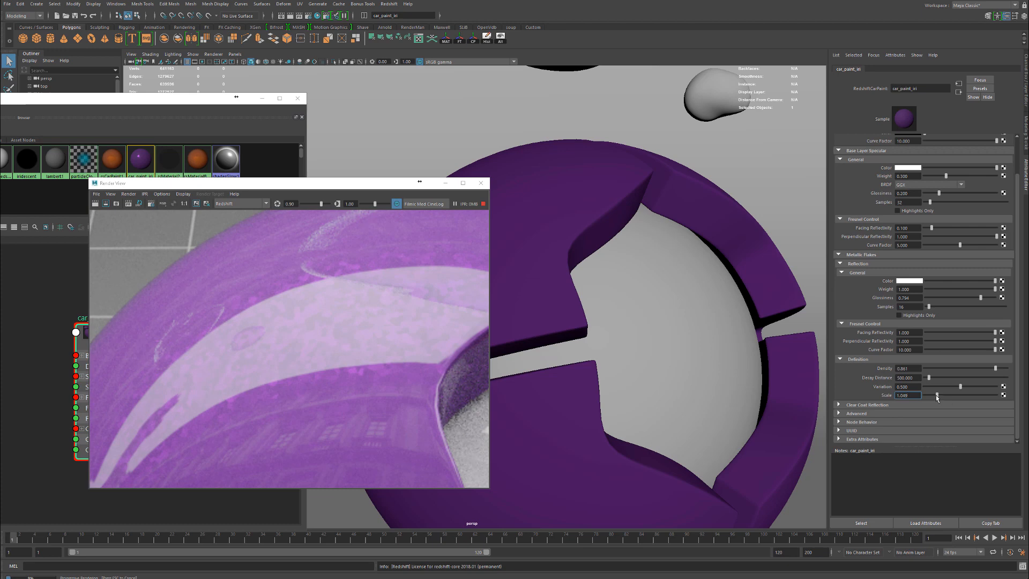
{"action": "left_click_drag", "start_coordinate": [934, 395], "coordinate": [933, 395]}
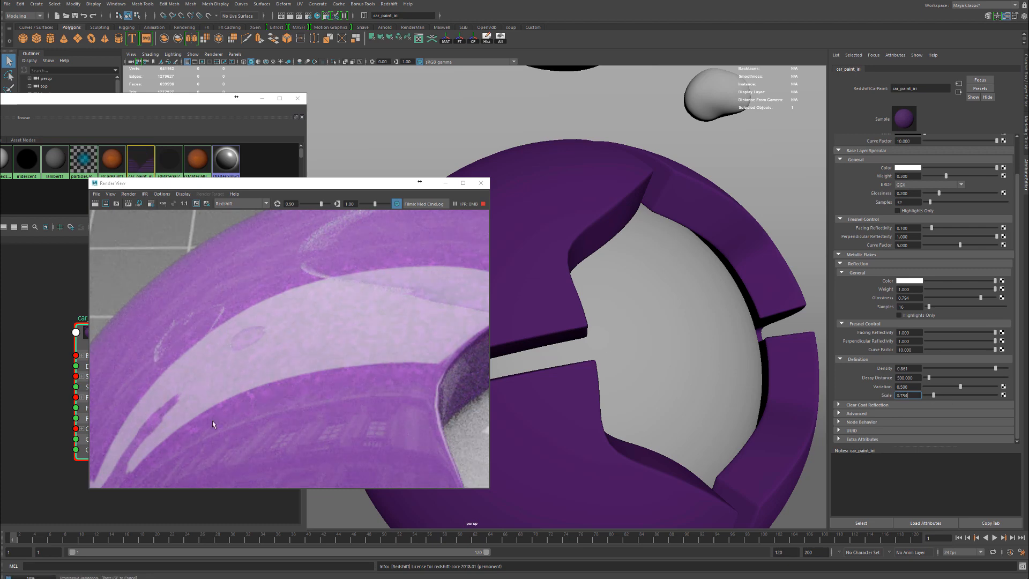
{"action": "left_click_drag", "start_coordinate": [1005, 368], "coordinate": [1007, 378]}
Step: Examine the flakes and reflections on the upper part of the shader ball from a higher camera angle
{"action": "scroll", "coordinate": [363, 353], "scroll_direction": "down", "scroll_amount": 1}
{"action": "middle_click_drag", "start_coordinate": [297, 363], "coordinate": [307, 190], "text": "alt"}
{"action": "middle_click_drag", "start_coordinate": [246, 324], "coordinate": [273, 416], "text": "alt"}
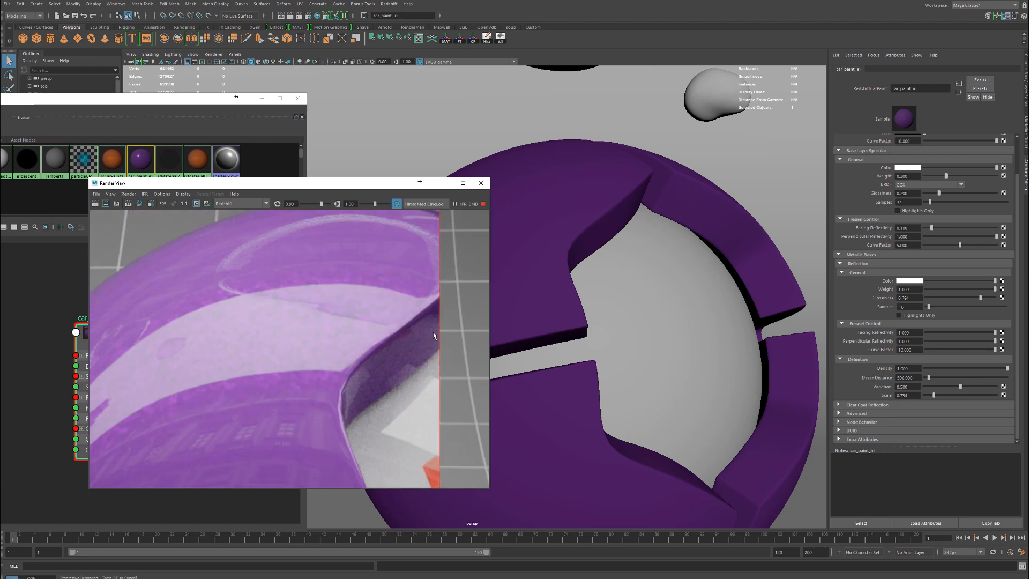
{"action": "left_click_drag", "start_coordinate": [561, 345], "coordinate": [620, 322], "text": "alt"}
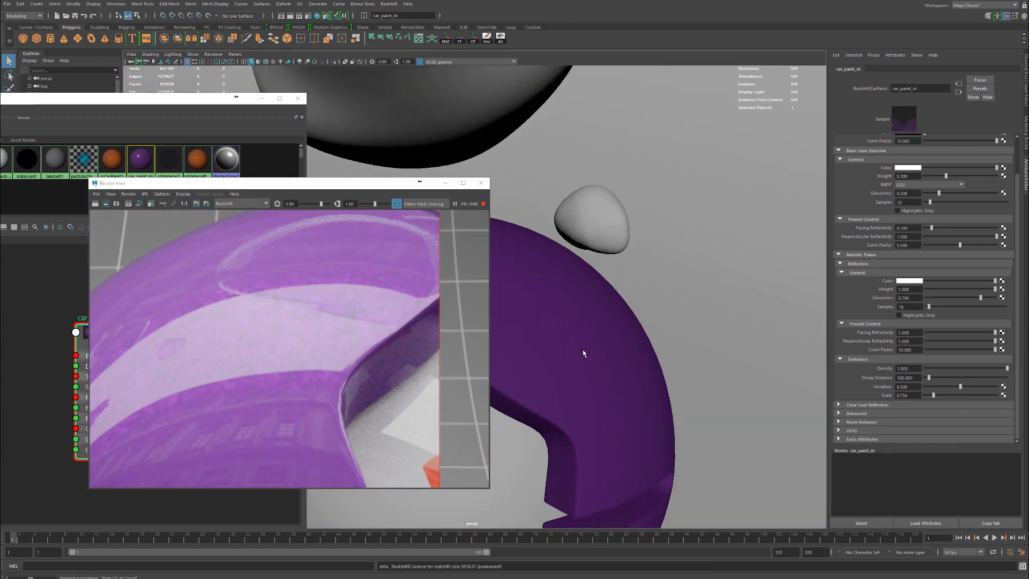
{"action": "middle_click_drag", "start_coordinate": [298, 305], "coordinate": [335, 218], "text": "alt"}
{"action": "right_click_drag", "start_coordinate": [368, 275], "coordinate": [172, 316], "text": "alt"}
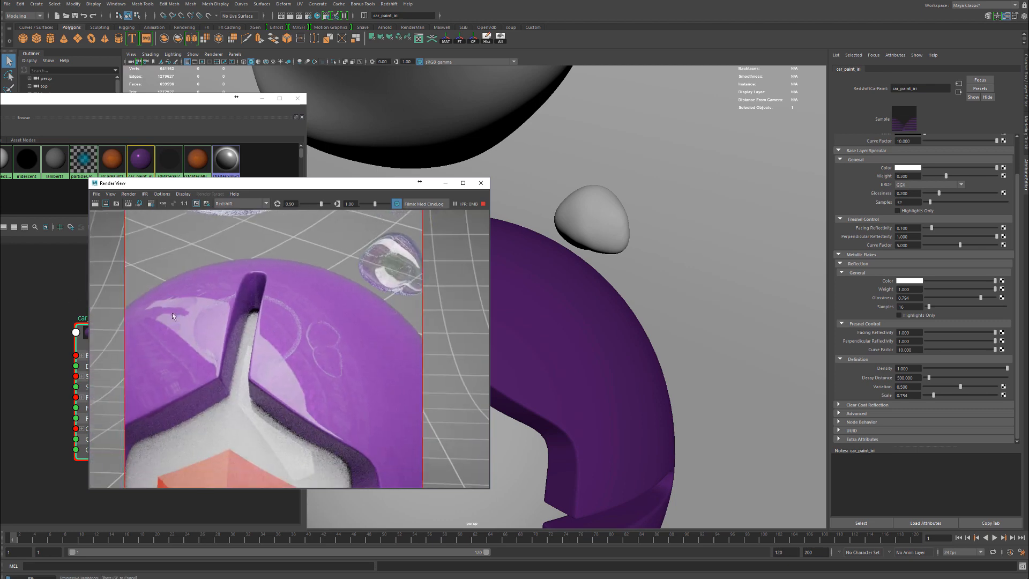
{"action": "middle_click_drag", "start_coordinate": [172, 317], "coordinate": [167, 294], "text": "alt"}
{"action": "right_click_drag", "start_coordinate": [328, 300], "coordinate": [268, 305], "text": "alt"}
{"action": "middle_click_drag", "start_coordinate": [267, 305], "coordinate": [257, 352], "text": "alt"}
{"action": "right_click_drag", "start_coordinate": [349, 350], "coordinate": [248, 320], "text": "alt"}
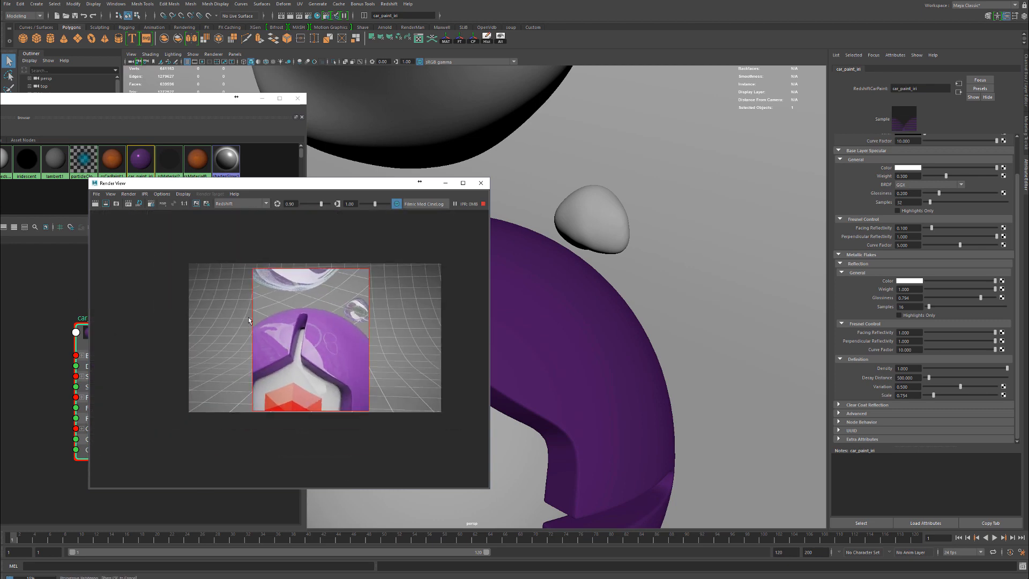
Step: Enlarge the render region to the whole frame and orbit the camera to frame the opposite side of the shader ball
{"action": "left_click_drag", "start_coordinate": [167, 247], "coordinate": [450, 428]}
{"action": "right_click_drag", "start_coordinate": [271, 326], "coordinate": [382, 351], "text": "alt"}
{"action": "middle_click_drag", "start_coordinate": [382, 350], "coordinate": [321, 306], "text": "alt"}
{"action": "left_click_drag", "start_coordinate": [664, 392], "coordinate": [498, 354], "text": "alt"}
{"action": "middle_click_drag", "start_coordinate": [560, 339], "coordinate": [571, 361], "text": "alt"}
{"action": "right_click_drag", "start_coordinate": [572, 361], "coordinate": [668, 349], "text": "alt"}
{"action": "middle_click_drag", "start_coordinate": [696, 314], "coordinate": [655, 331], "text": "alt"}
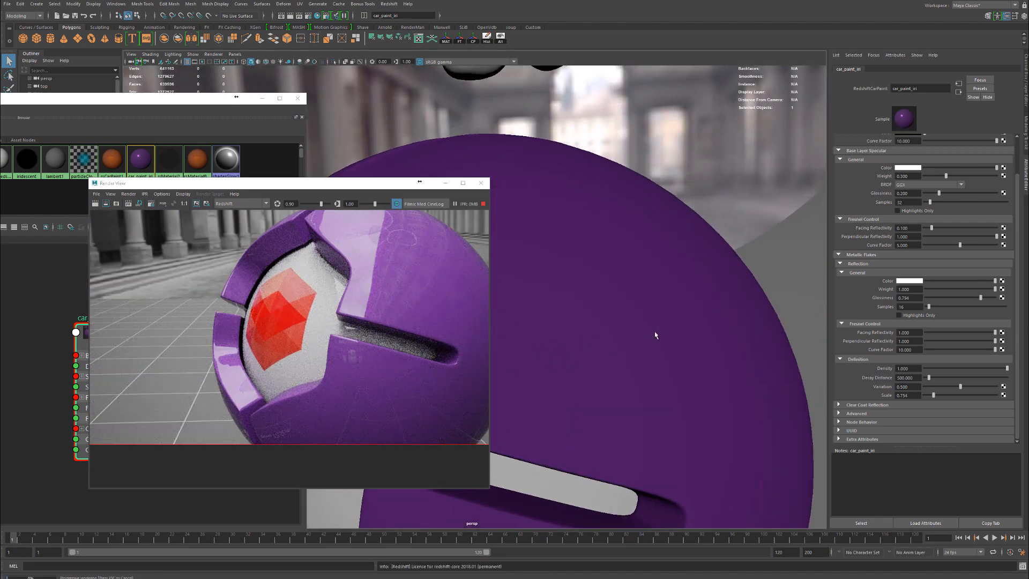
{"action": "right_click_drag", "start_coordinate": [314, 323], "coordinate": [358, 248], "text": "alt"}
{"action": "middle_click_drag", "start_coordinate": [300, 442], "coordinate": [361, 295], "text": "alt"}
{"action": "scroll", "coordinate": [364, 338], "scroll_direction": "down", "scroll_amount": 5}
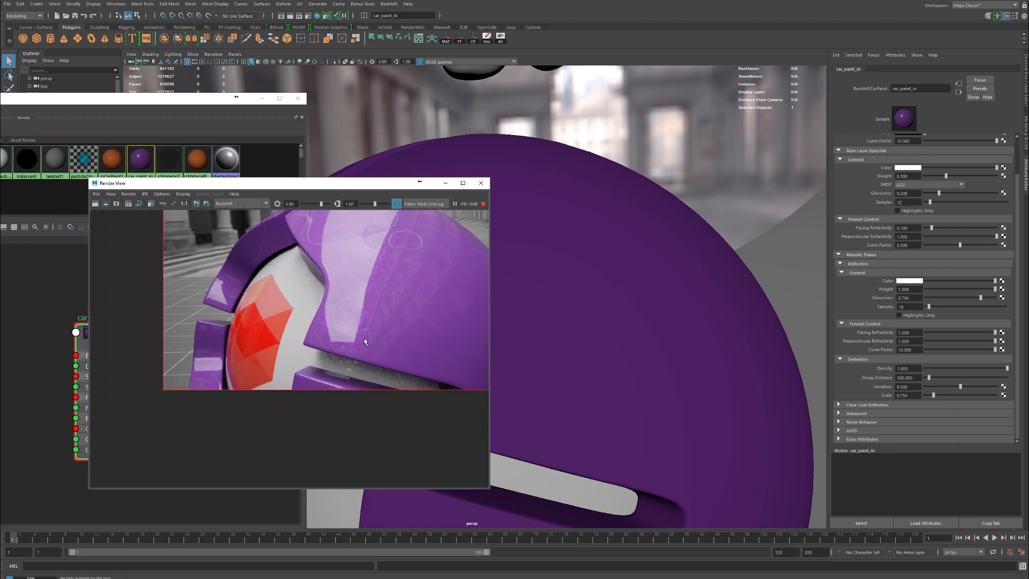
{"action": "scroll", "coordinate": [337, 342], "scroll_direction": "up", "scroll_amount": 1}
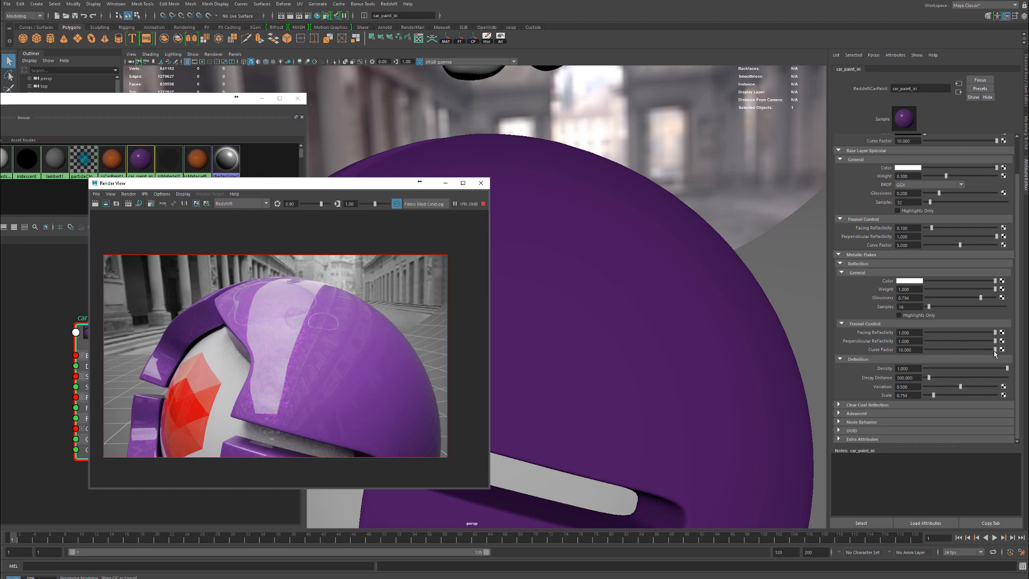
{"action": "mouse_move", "coordinate": [995, 349]}
{"action": "left_mouse_down"}
{"action": "mouse_move", "coordinate": [919, 355]}
{"action": "mouse_move", "coordinate": [1004, 354]}
{"action": "left_mouse_up"}
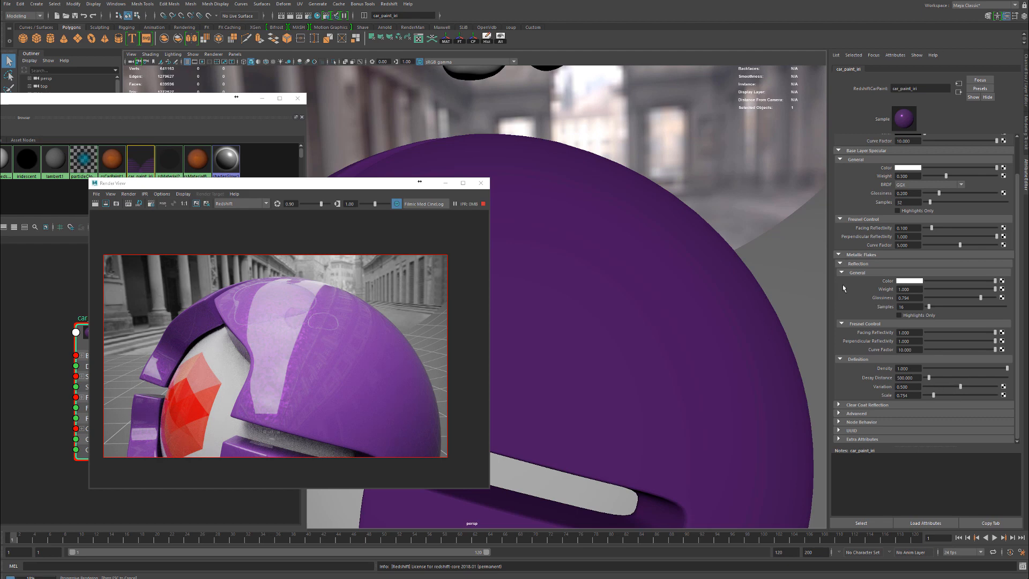
Step: Inspect the paint flakes up close in the render and reframe the camera on the whole shader ball, including its base
{"action": "scroll", "coordinate": [310, 375], "scroll_direction": "up", "scroll_amount": 5}
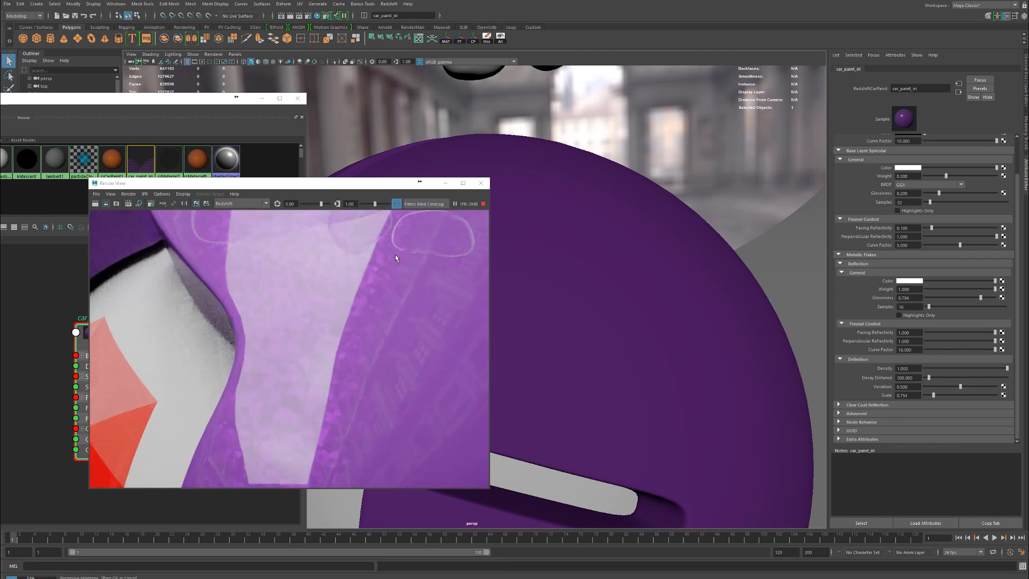
{"action": "scroll", "coordinate": [375, 339], "scroll_direction": "down", "scroll_amount": 5}
{"action": "middle_click_drag", "start_coordinate": [372, 372], "coordinate": [321, 363], "text": "alt"}
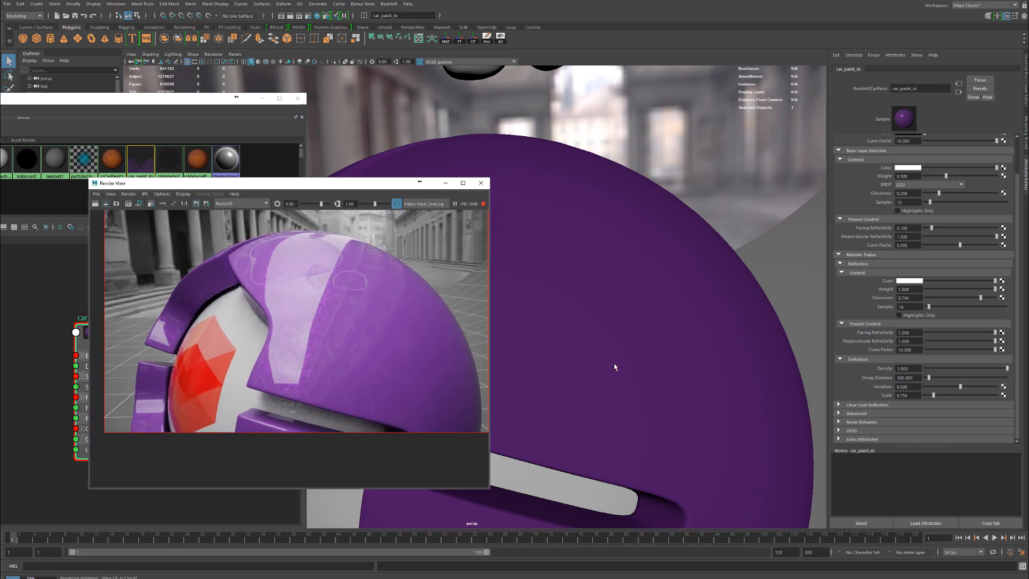
{"action": "right_click_drag", "start_coordinate": [615, 368], "coordinate": [487, 350], "text": "alt"}
{"action": "left_click_drag", "start_coordinate": [503, 348], "coordinate": [668, 324], "text": "alt"}
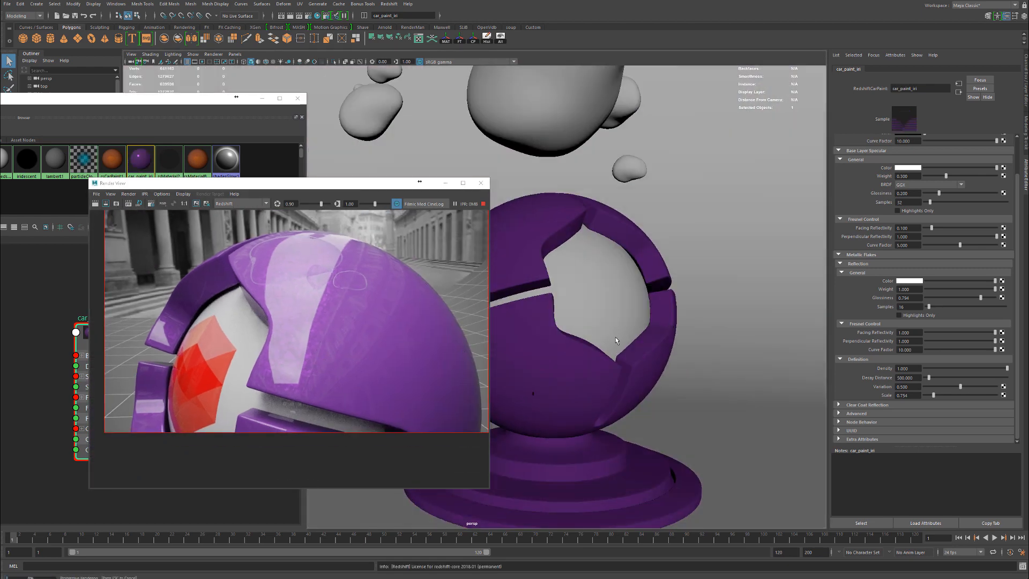
{"action": "right_click_drag", "start_coordinate": [614, 336], "coordinate": [608, 307], "text": "alt"}
{"action": "middle_click_drag", "start_coordinate": [608, 306], "coordinate": [513, 308], "text": "alt"}
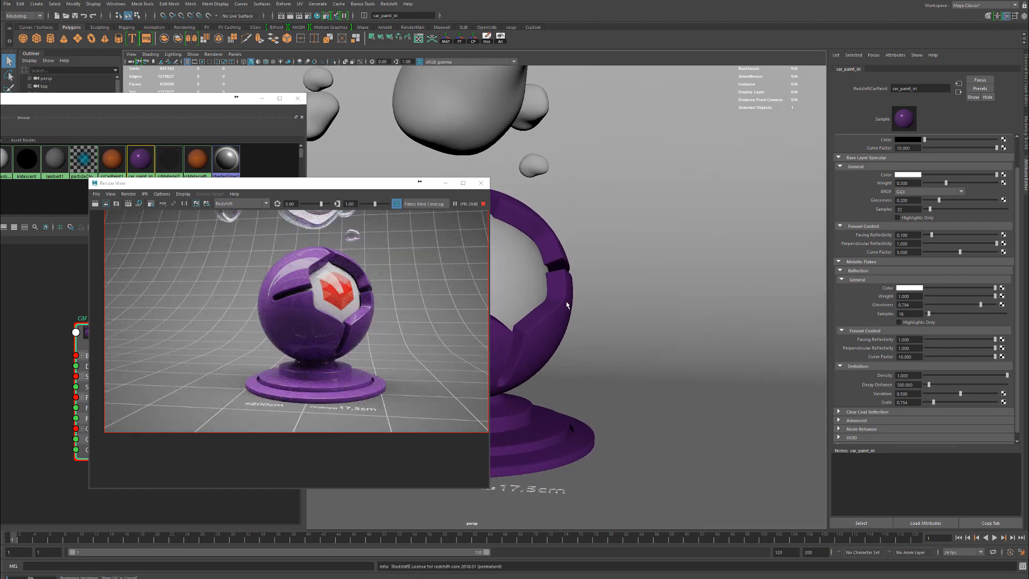
Step: Group the six floating spheres, pSphere1 through pSphere6, and hide the group
{"action": "left_click", "coordinate": [466, 105]}
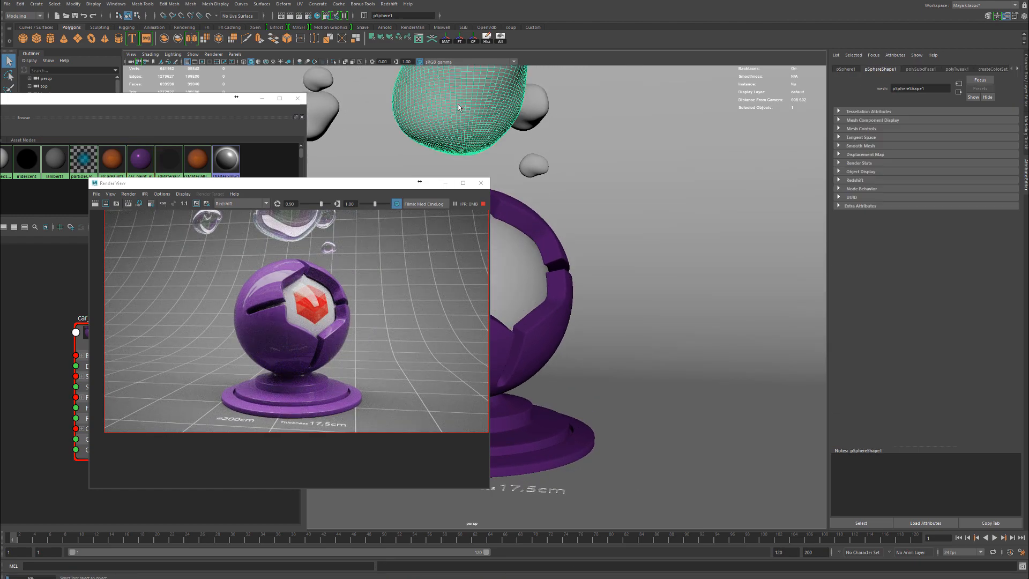
{"action": "left_click_drag", "start_coordinate": [169, 107], "coordinate": [67, 408]}
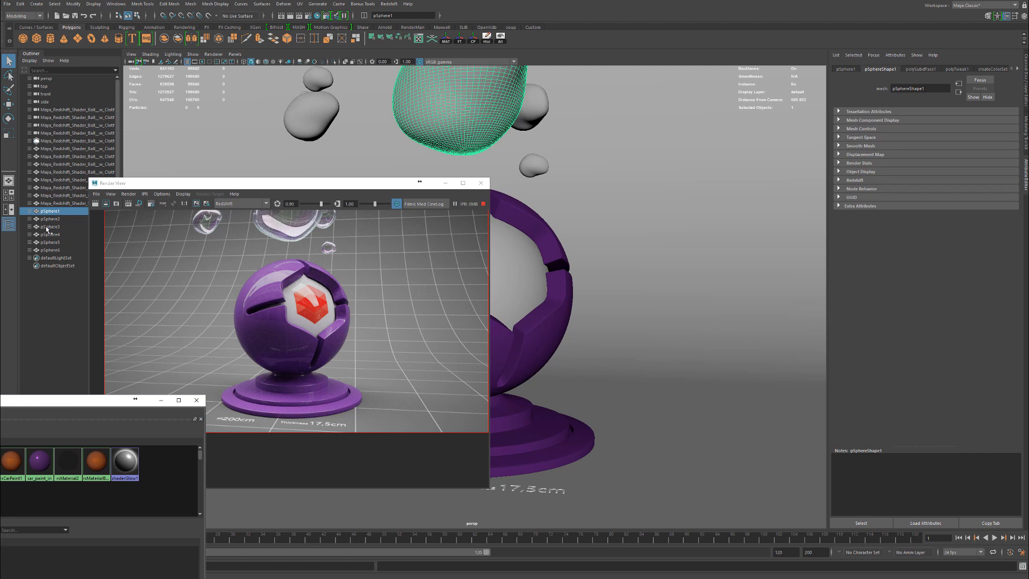
{"action": "left_click", "coordinate": [49, 250], "text": "shift"}
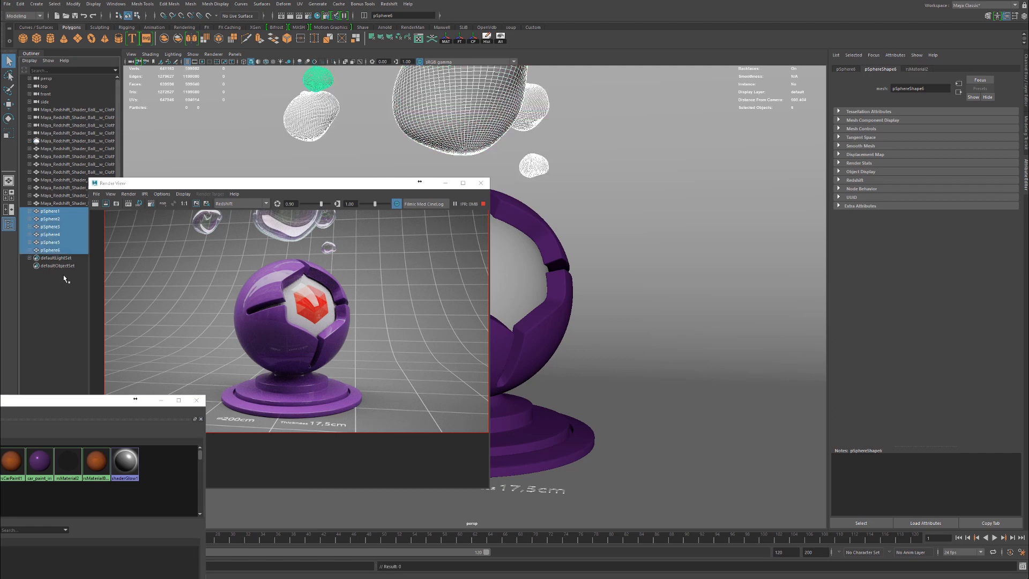
{"action": "key", "text": "ctrl+g"}
{"action": "key", "text": "ctrl+h"}
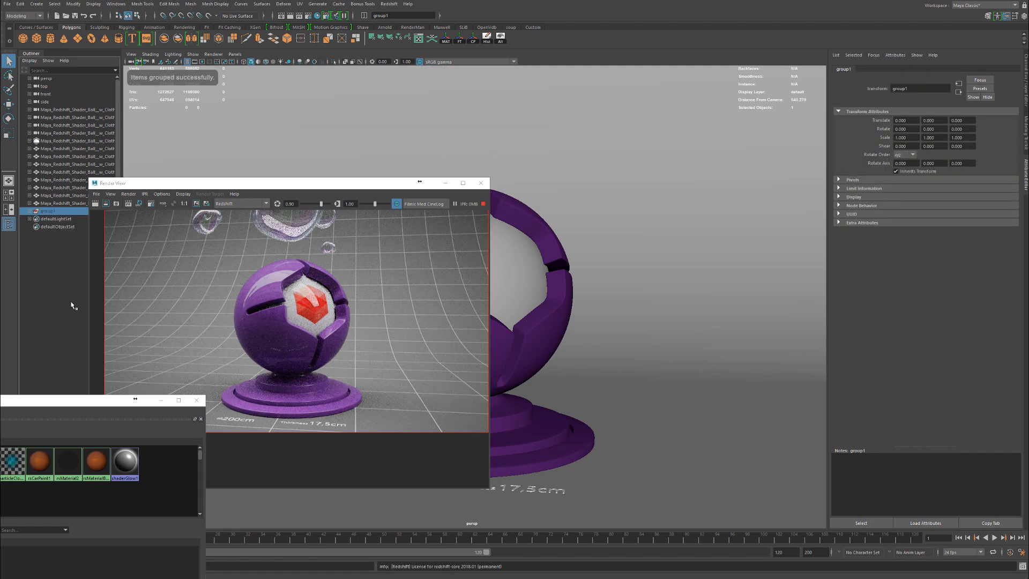
Step: Rearrange the Hypershade and render view, and limit the render region to the shader ball and its base for closer inspection
{"action": "left_click_drag", "start_coordinate": [40, 403], "coordinate": [98, 113]}
{"action": "left_click_drag", "start_coordinate": [314, 185], "coordinate": [400, 174]}
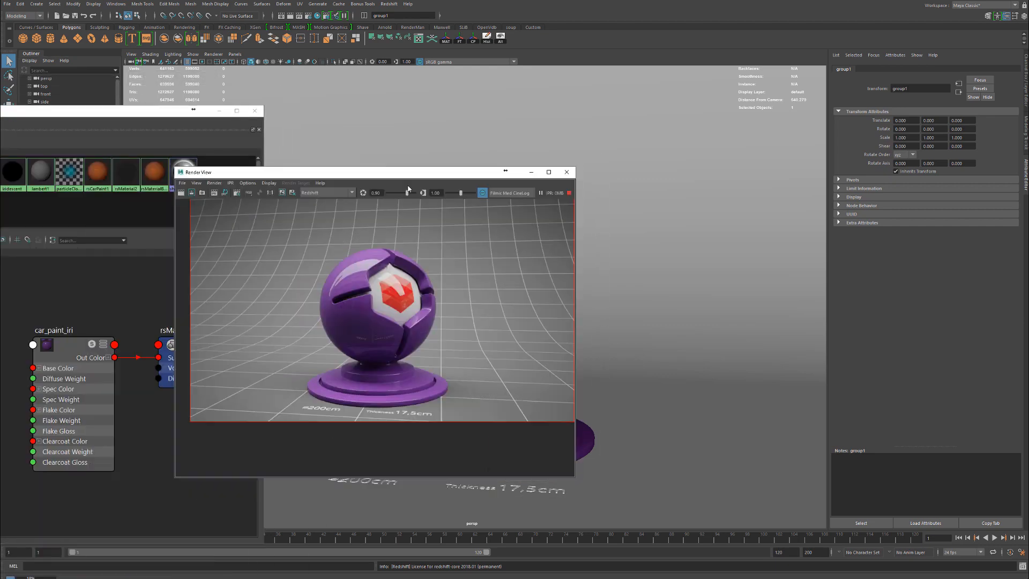
{"action": "scroll", "coordinate": [352, 305], "scroll_direction": "up", "scroll_amount": 3}
{"action": "middle_click_drag", "start_coordinate": [470, 324], "coordinate": [431, 317], "text": "alt"}
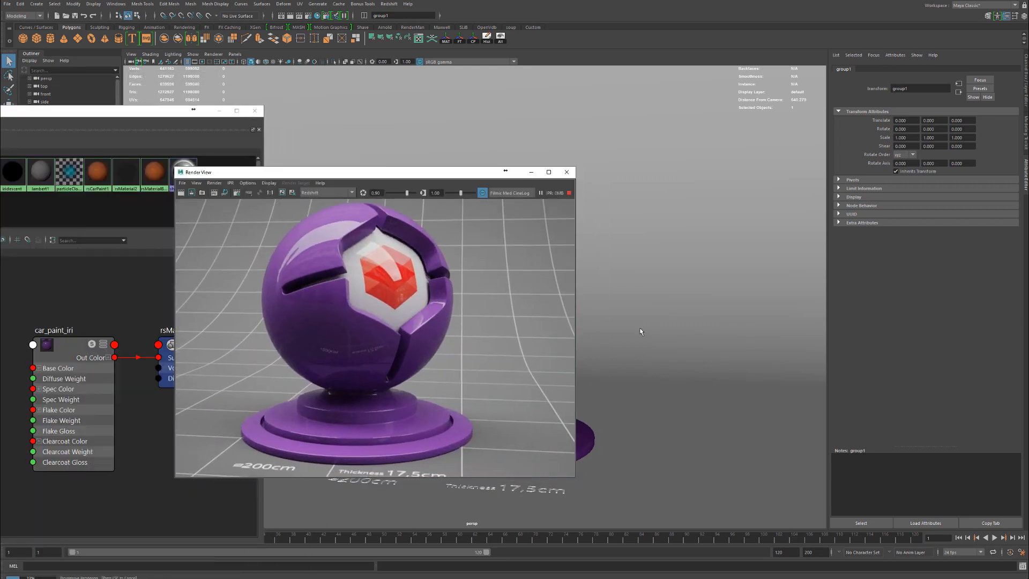
{"action": "scroll", "coordinate": [379, 270], "scroll_direction": "down", "scroll_amount": 3}
{"action": "mouse_move", "coordinate": [265, 214]}
{"action": "left_mouse_down"}
{"action": "mouse_move", "coordinate": [454, 413]}
{"action": "mouse_move", "coordinate": [469, 444]}
{"action": "left_mouse_up"}
{"action": "scroll", "coordinate": [354, 308], "scroll_direction": "up", "scroll_amount": 3}
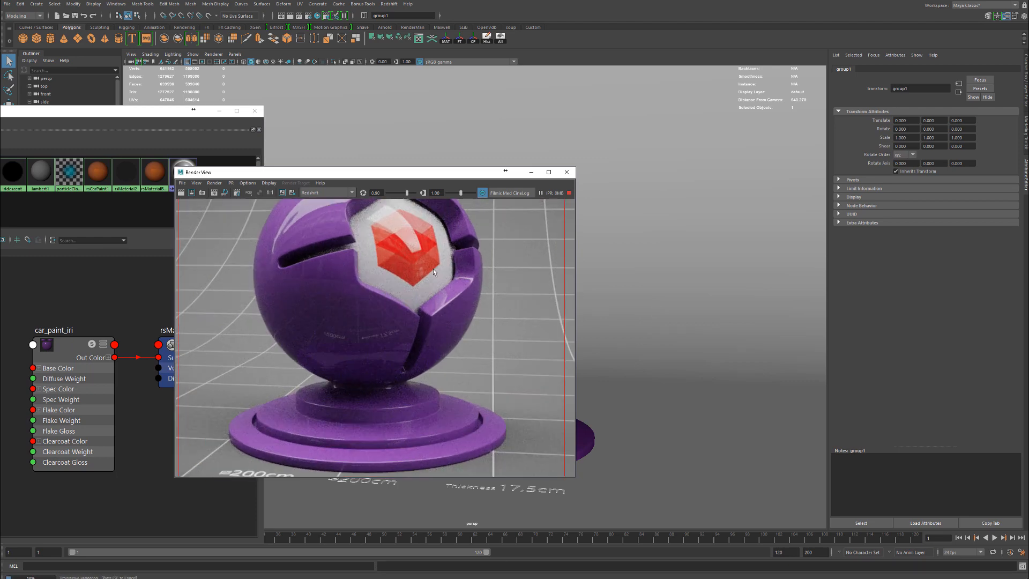
{"action": "scroll", "coordinate": [433, 268], "scroll_direction": "up", "scroll_amount": 2}
Step: Display the car paint material's attributes and move the render view clear of the node graph with the shader ball framed
{"action": "left_click", "coordinate": [171, 360]}
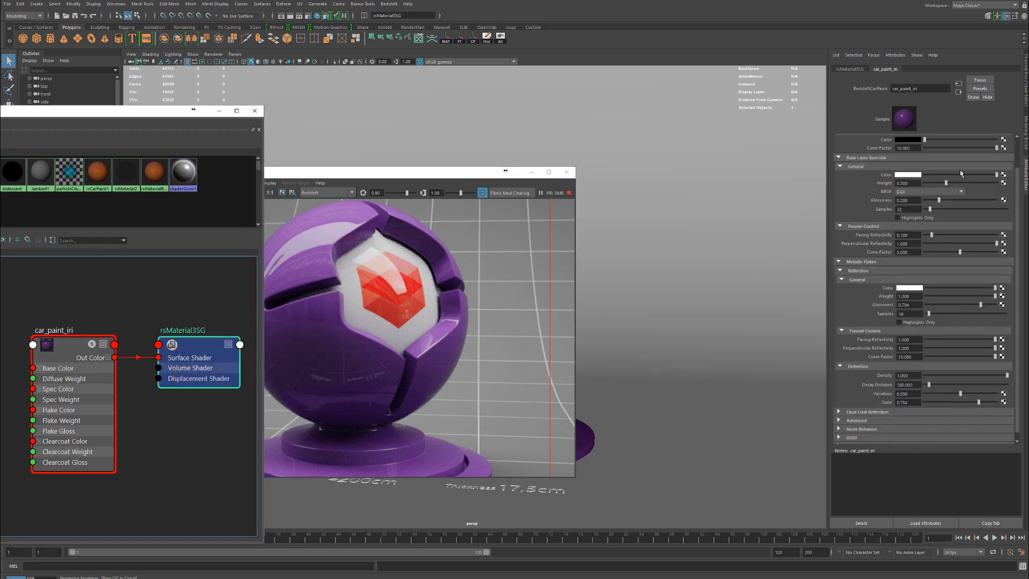
{"action": "left_click_drag", "start_coordinate": [368, 175], "coordinate": [617, 154]}
{"action": "scroll", "coordinate": [650, 327], "scroll_direction": "down", "scroll_amount": 1}
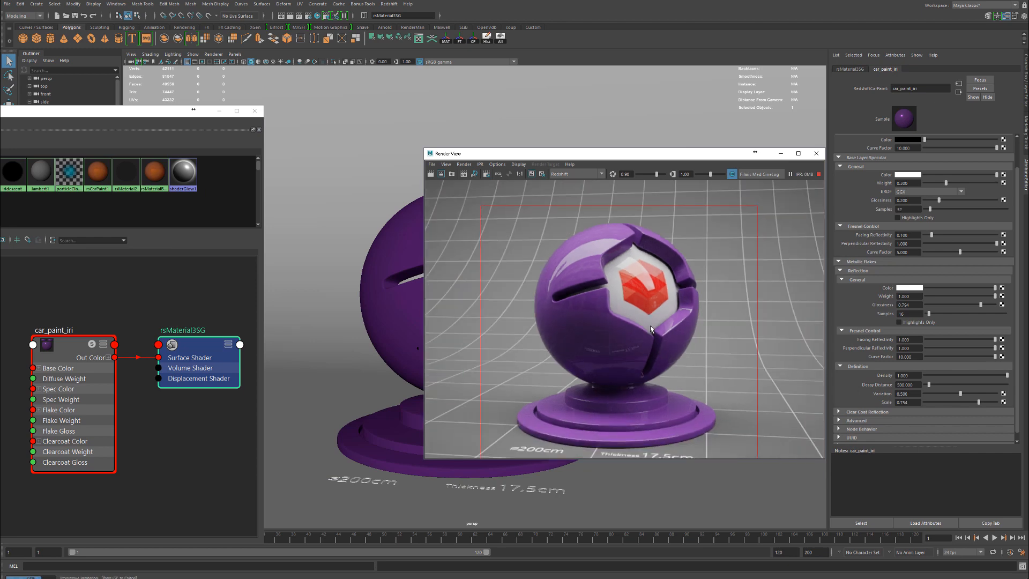
{"action": "scroll", "coordinate": [650, 327], "scroll_direction": "up", "scroll_amount": 1}
{"action": "middle_click_drag", "start_coordinate": [646, 337], "coordinate": [649, 320], "text": "alt"}
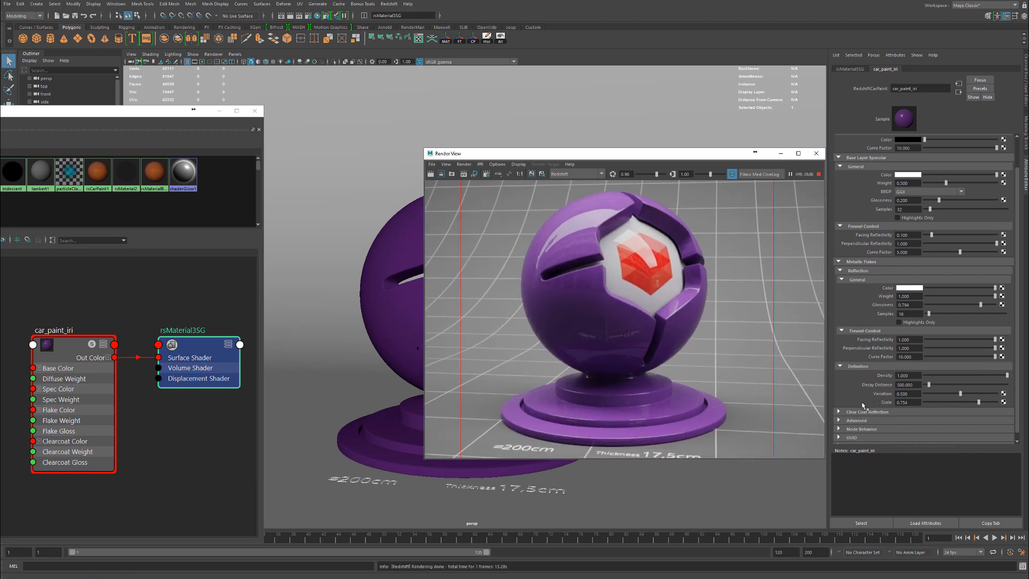
Step: Review the car paint's clear coat and advanced settings, and set the clear coat reflection weight to 1
{"action": "left_click", "coordinate": [844, 411]}
{"action": "scroll", "coordinate": [849, 401], "scroll_direction": "down", "scroll_amount": 3}
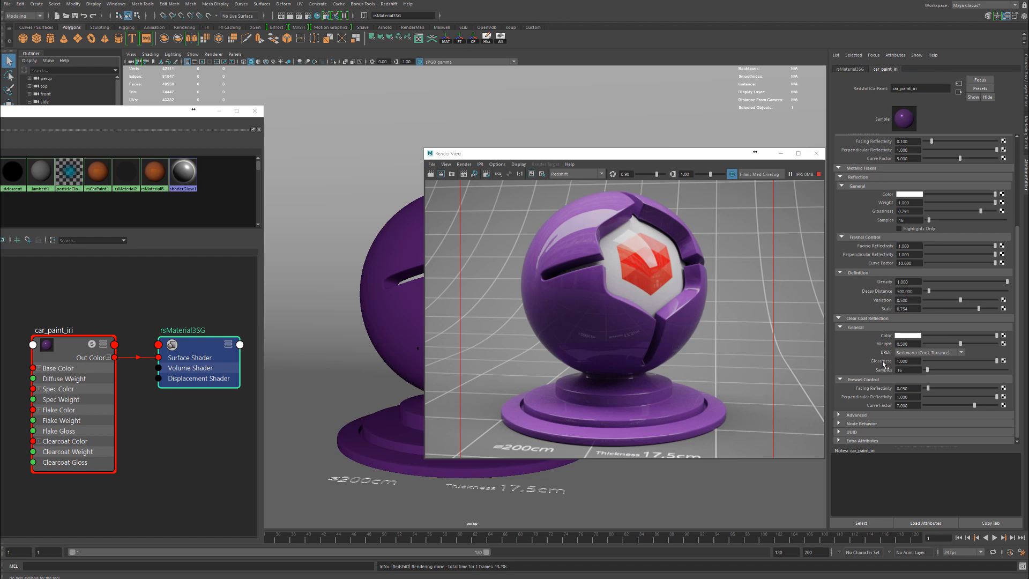
{"action": "left_click", "coordinate": [839, 415]}
{"action": "scroll", "coordinate": [869, 395], "scroll_direction": "down", "scroll_amount": 3}
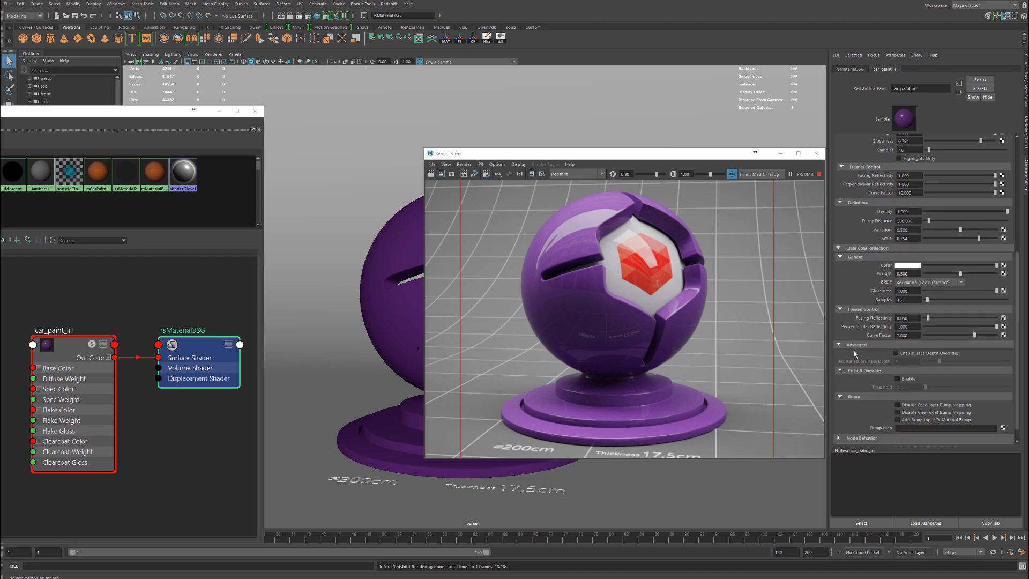
{"action": "scroll", "coordinate": [849, 349], "scroll_direction": "down", "scroll_amount": 1}
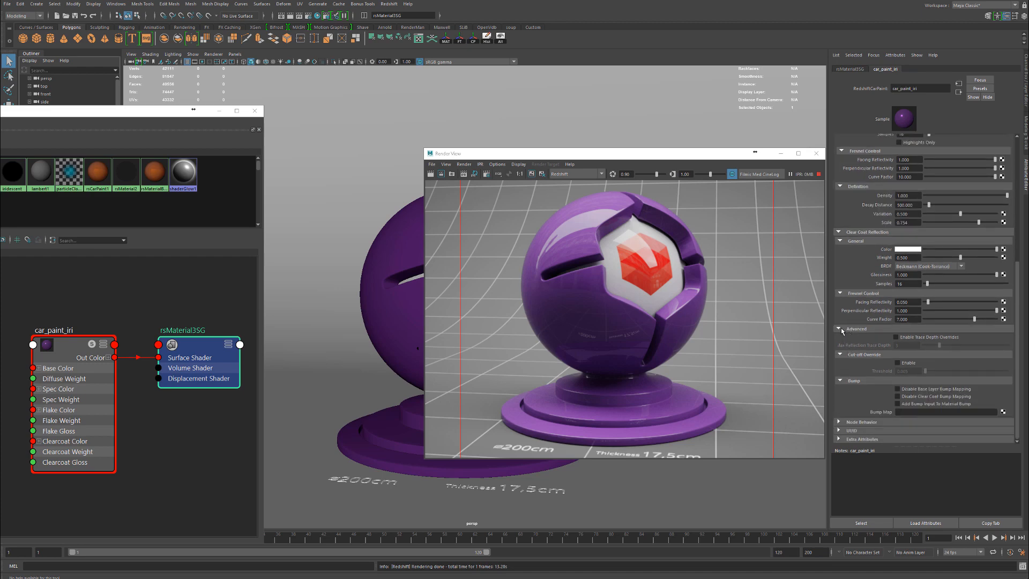
{"action": "left_click", "coordinate": [842, 329]}
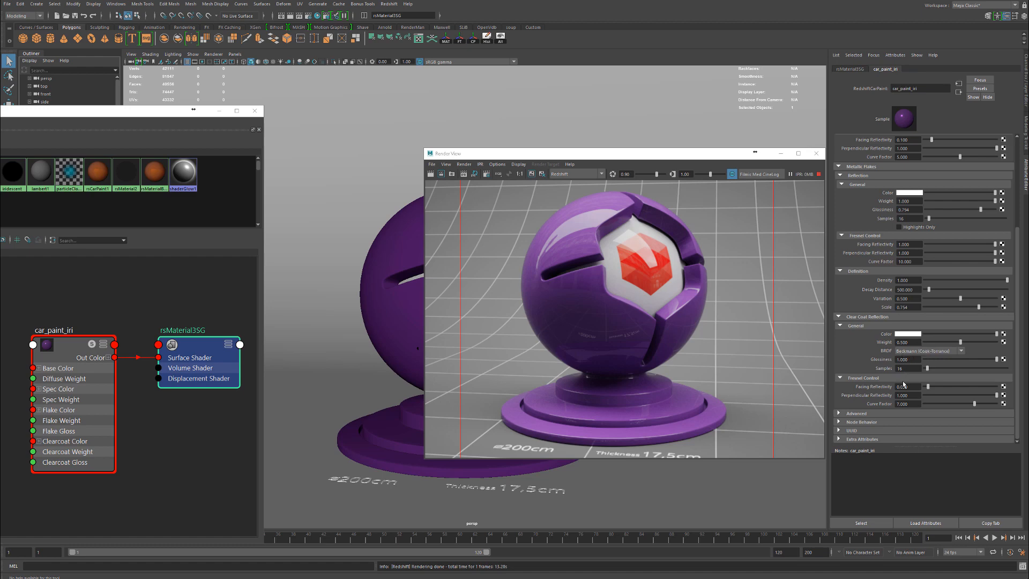
{"action": "left_click", "coordinate": [970, 342]}
{"action": "left_click", "coordinate": [996, 341]}
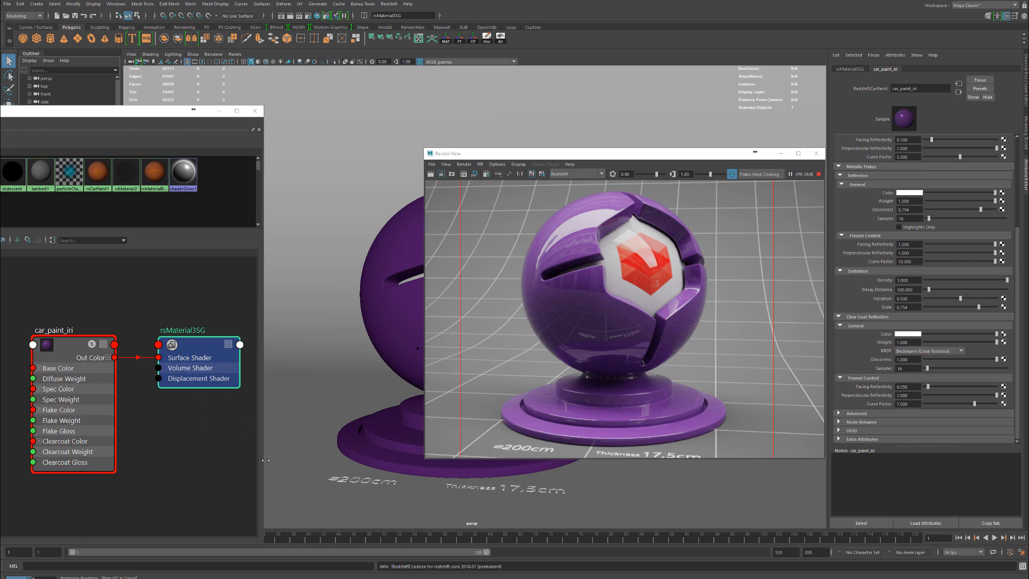
Step: Place the widened Hypershade beside the render view and move the car_paint_iri and rsMaterial3SG nodes over to free graph space
{"action": "left_click_drag", "start_coordinate": [266, 459], "coordinate": [344, 455]}
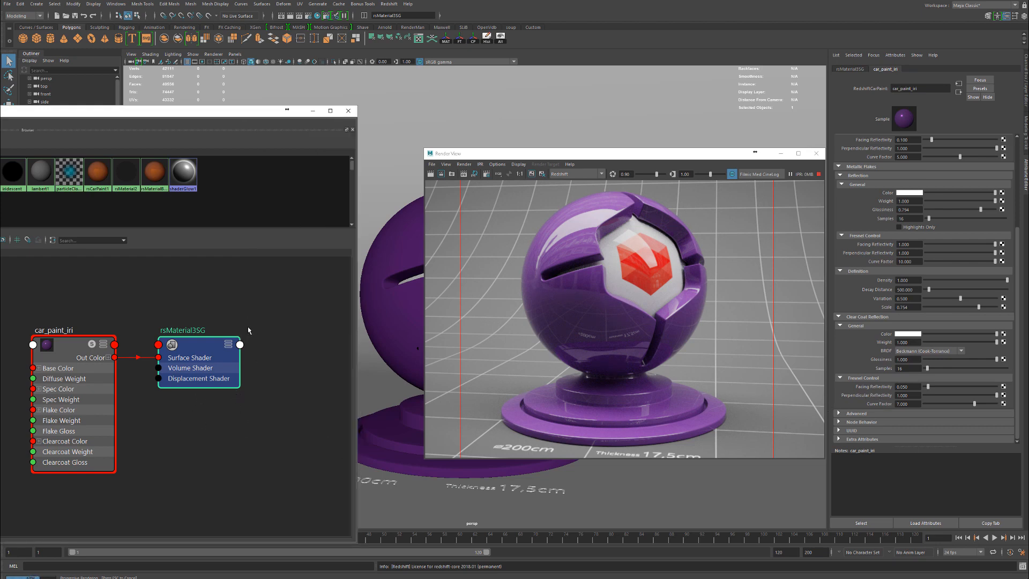
{"action": "left_click_drag", "start_coordinate": [252, 300], "coordinate": [85, 389]}
{"action": "key", "text": "f"}
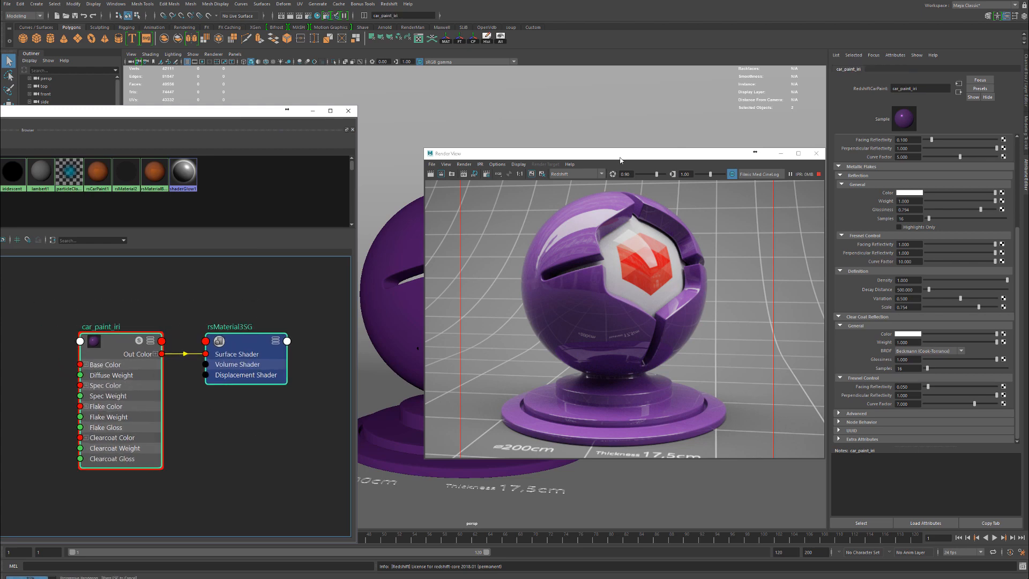
{"action": "left_click_drag", "start_coordinate": [620, 159], "coordinate": [811, 105]}
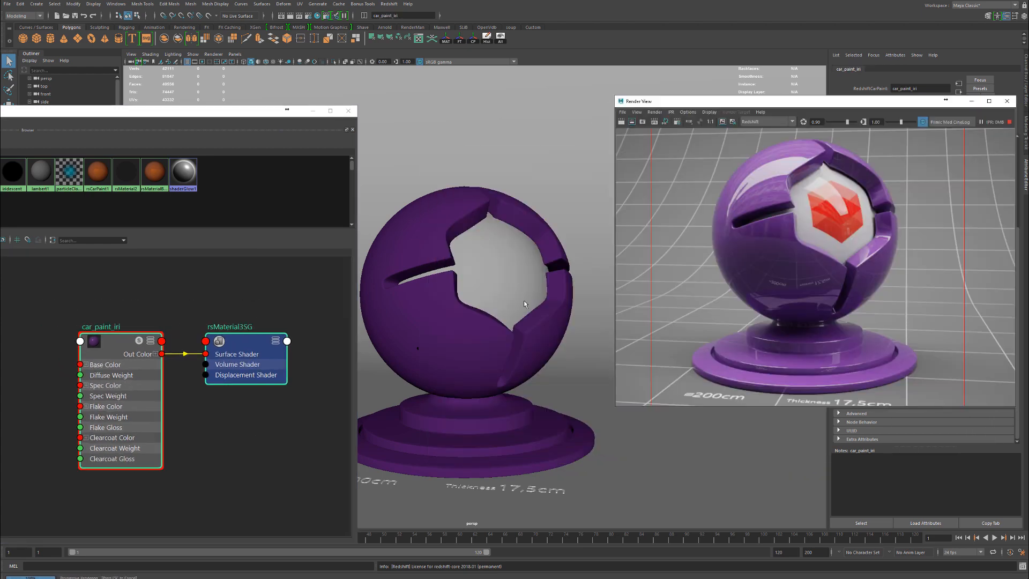
{"action": "left_click_drag", "start_coordinate": [181, 116], "coordinate": [435, 98]}
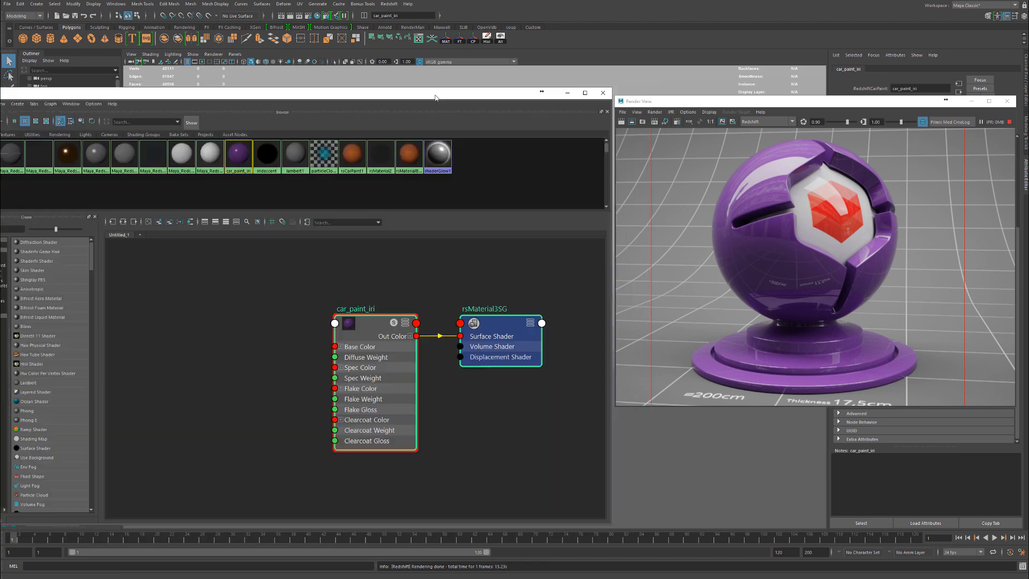
{"action": "left_click", "coordinate": [525, 425]}
{"action": "left_click_drag", "start_coordinate": [500, 323], "coordinate": [550, 283]}
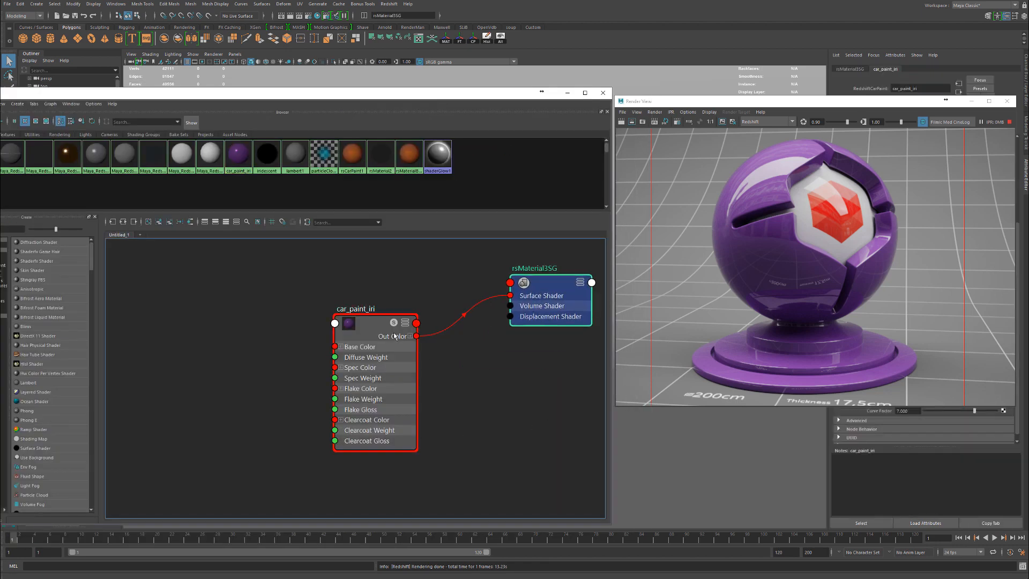
{"action": "left_click_drag", "start_coordinate": [395, 336], "coordinate": [448, 321]}
Step: Add the existing ramp2 texture to the node graph below car_paint_iri and check its color ramp attributes
{"action": "left_click", "coordinate": [281, 343]}
{"action": "key", "text": "Tab"}
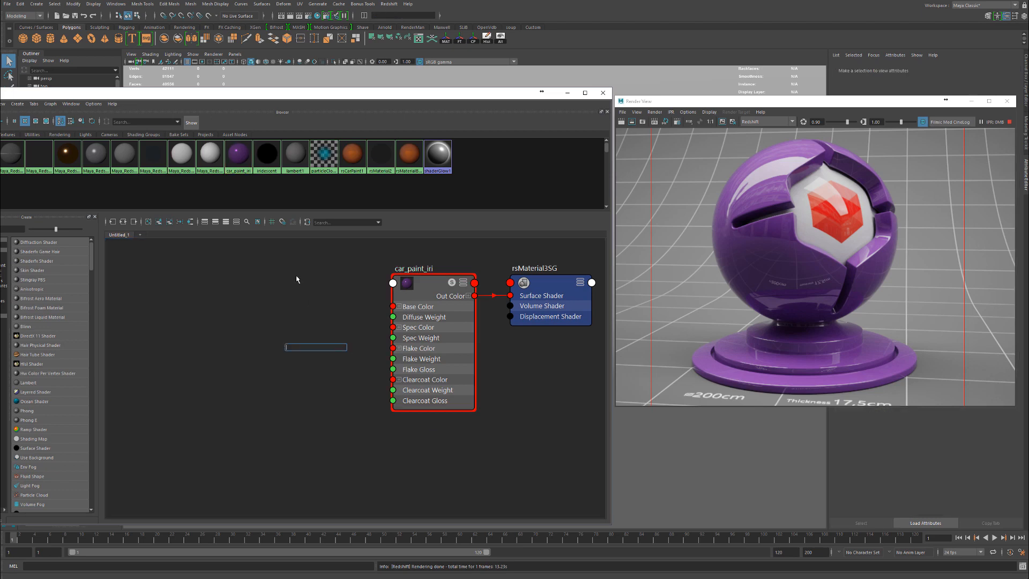
{"action": "left_click", "coordinate": [33, 135]}
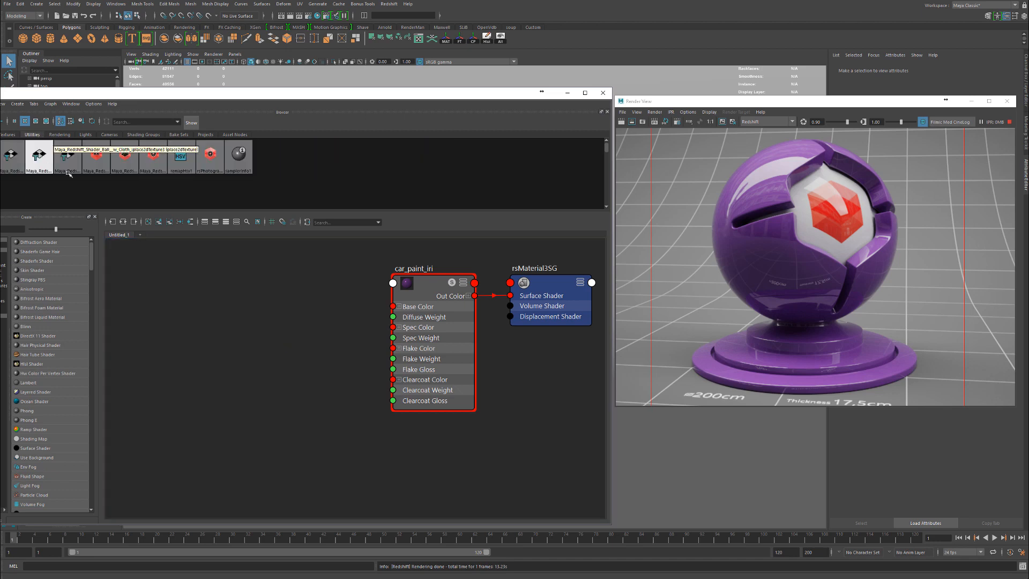
{"action": "left_click", "coordinate": [7, 134]}
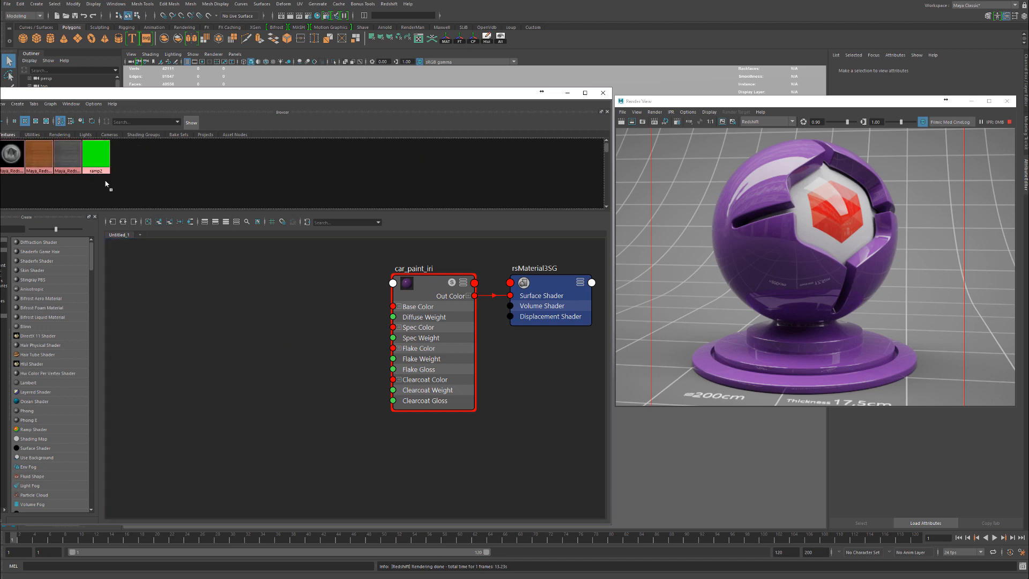
{"action": "left_click_drag", "start_coordinate": [105, 184], "coordinate": [299, 458]}
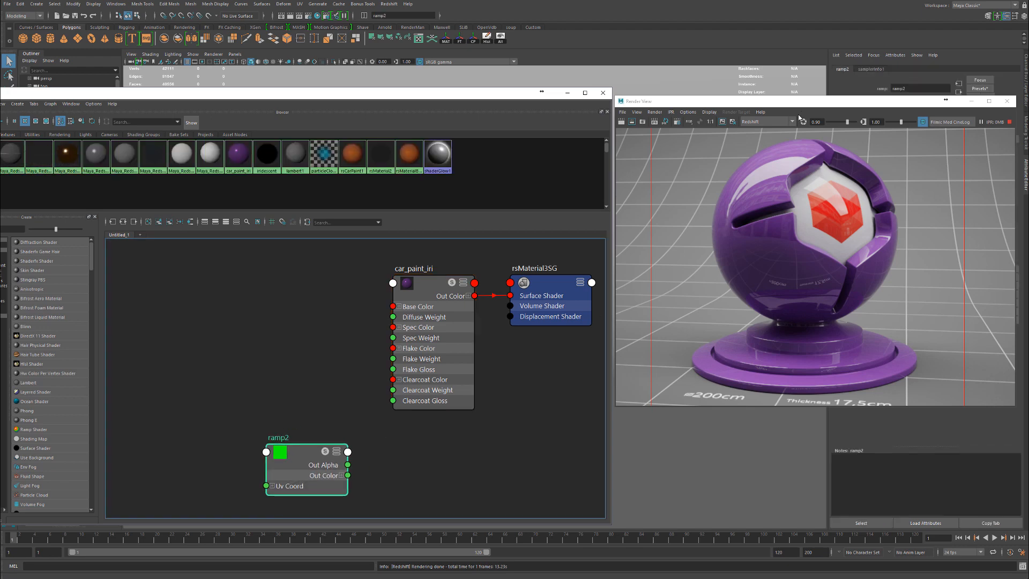
{"action": "left_click_drag", "start_coordinate": [798, 101], "coordinate": [560, 100]}
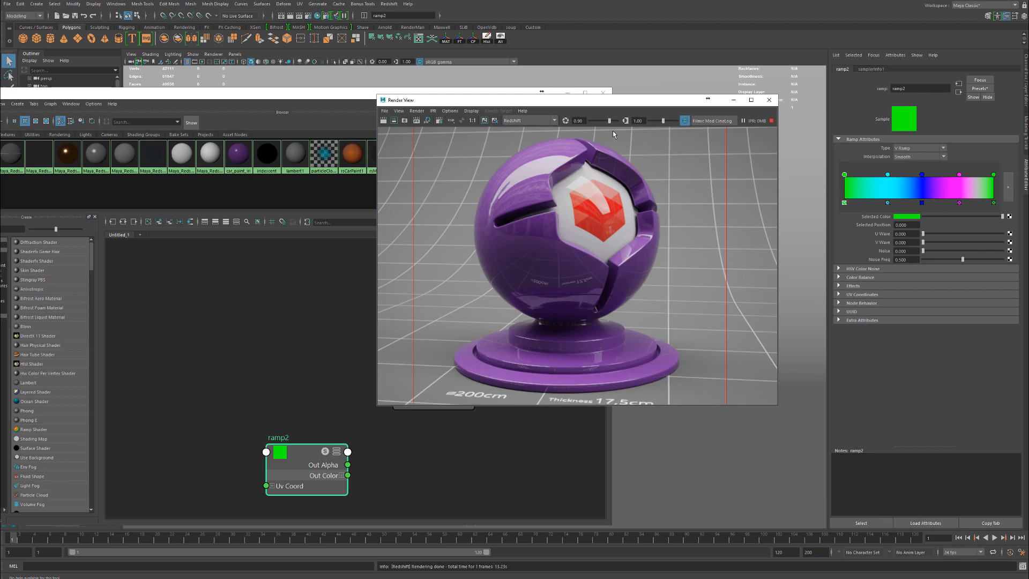
{"action": "left_click_drag", "start_coordinate": [605, 97], "coordinate": [838, 56]}
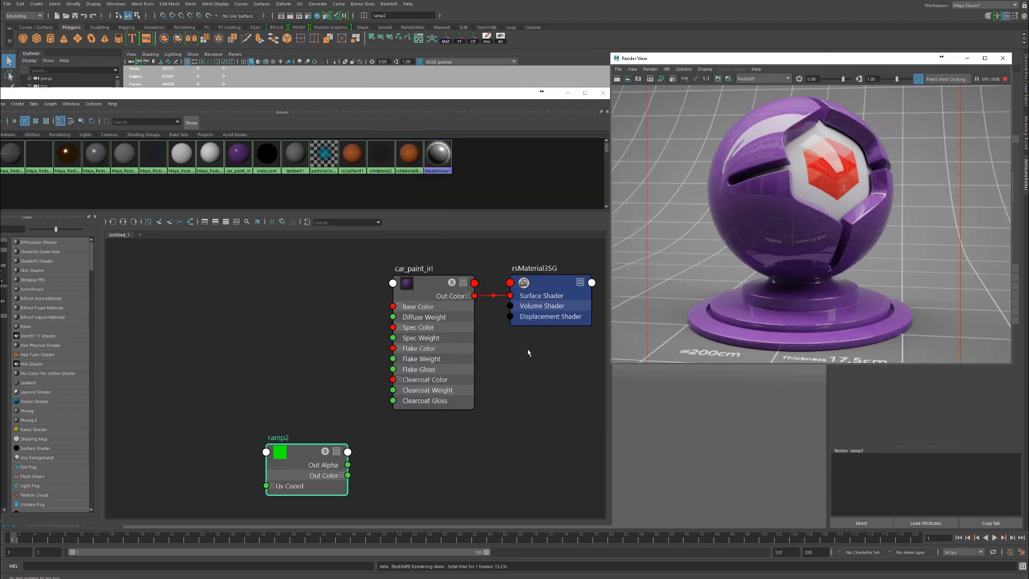
{"action": "left_click_drag", "start_coordinate": [313, 462], "coordinate": [329, 470]}
Step: Create a samplerInfo node and place it beside the car_paint_iri inputs, above the ramp2 node
{"action": "left_click", "coordinate": [209, 374]}
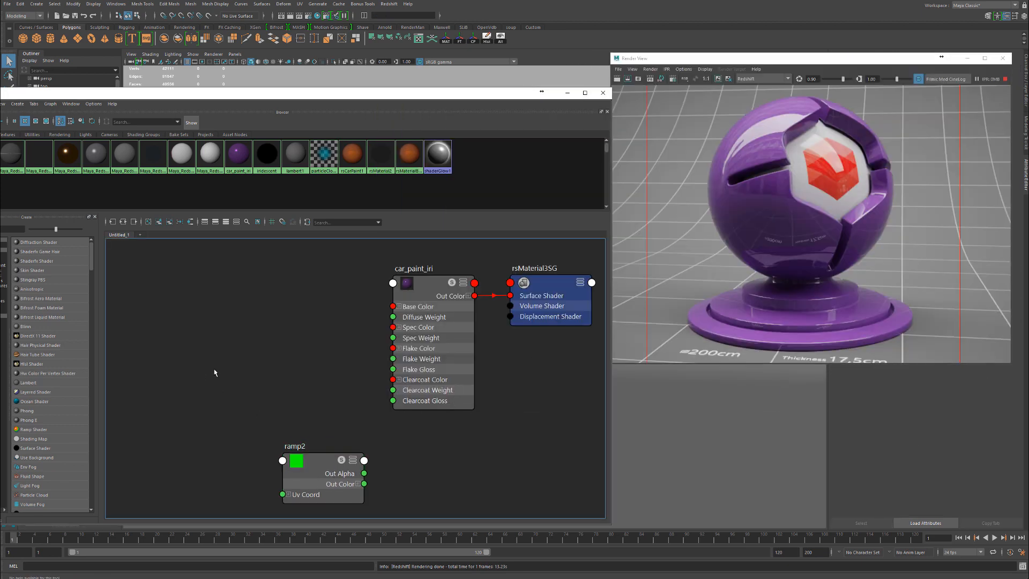
{"action": "key", "text": "Tab"}
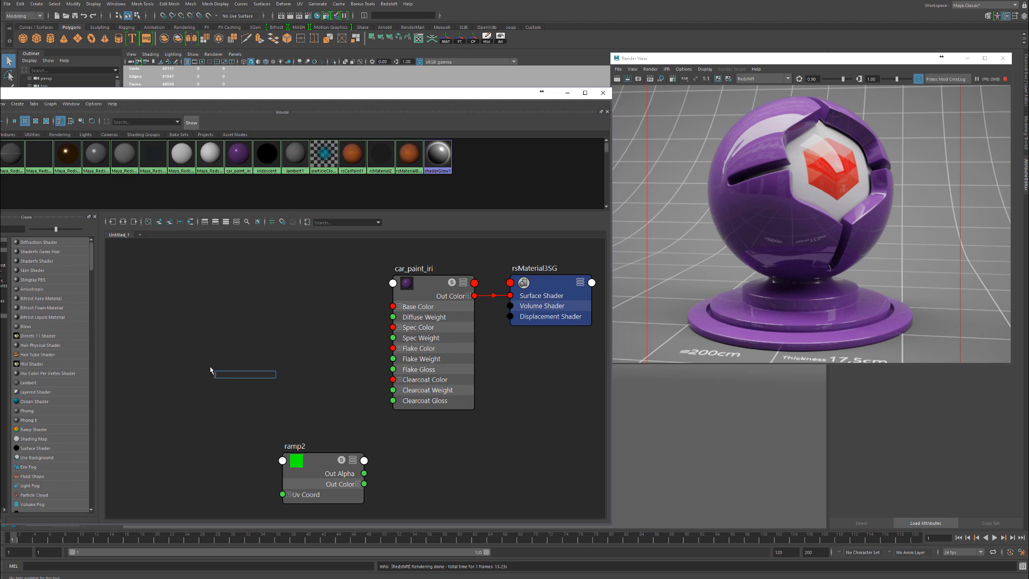
{"action": "type", "text": "samplerinfo"}
{"action": "key", "text": "Return"}
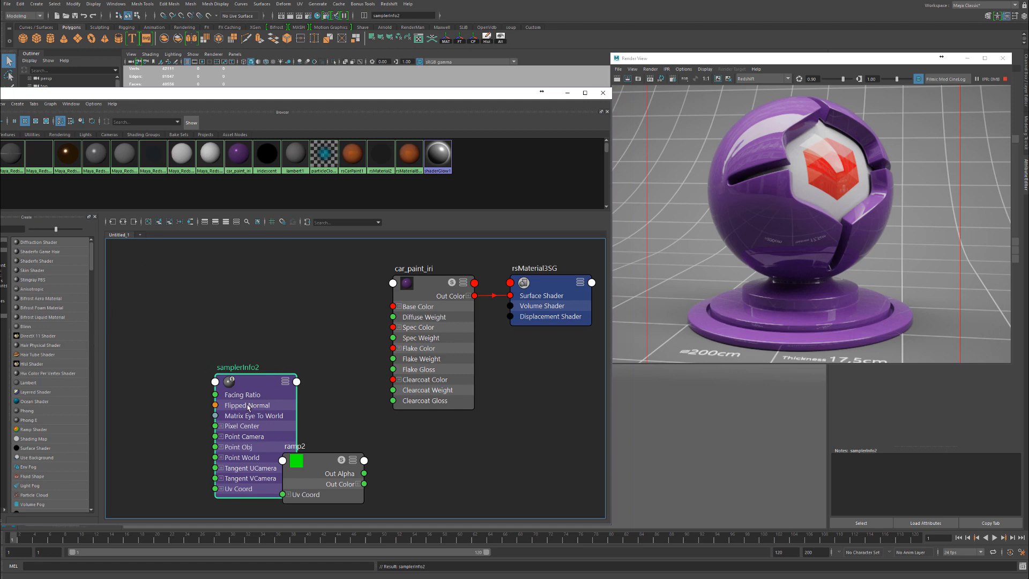
{"action": "left_click_drag", "start_coordinate": [248, 407], "coordinate": [215, 320]}
Step: Place the samplerInfo2 node in free graph space above and beside ramp2, with room before car_paint_iri
{"action": "left_click", "coordinate": [308, 347]}
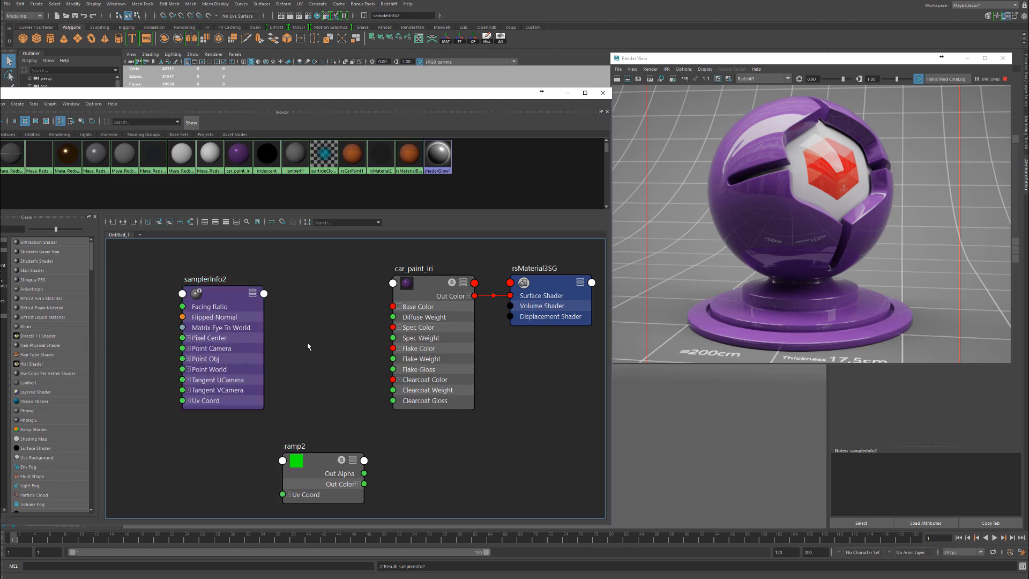
{"action": "key", "text": "Tab"}
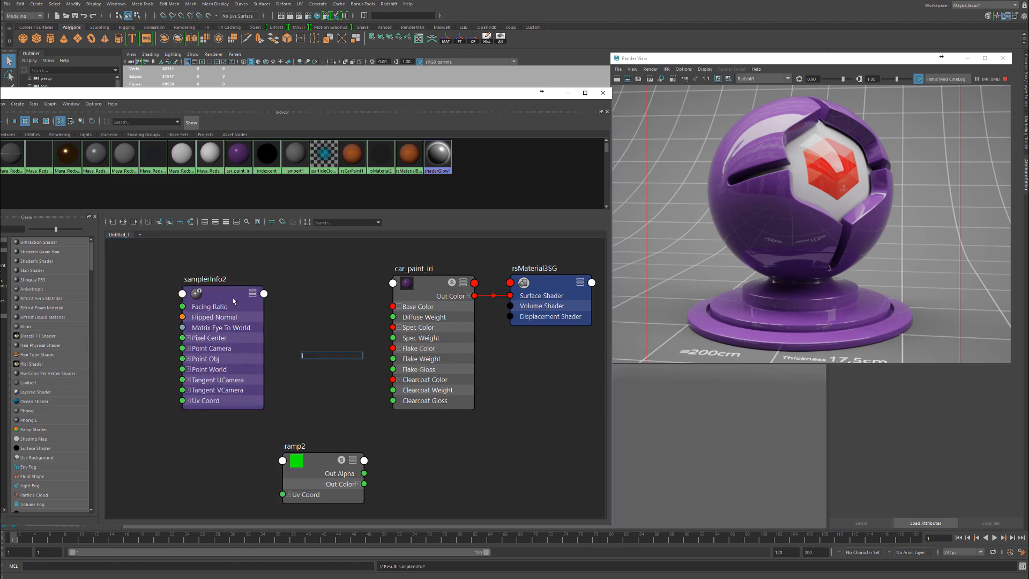
{"action": "left_click_drag", "start_coordinate": [233, 302], "coordinate": [229, 316]}
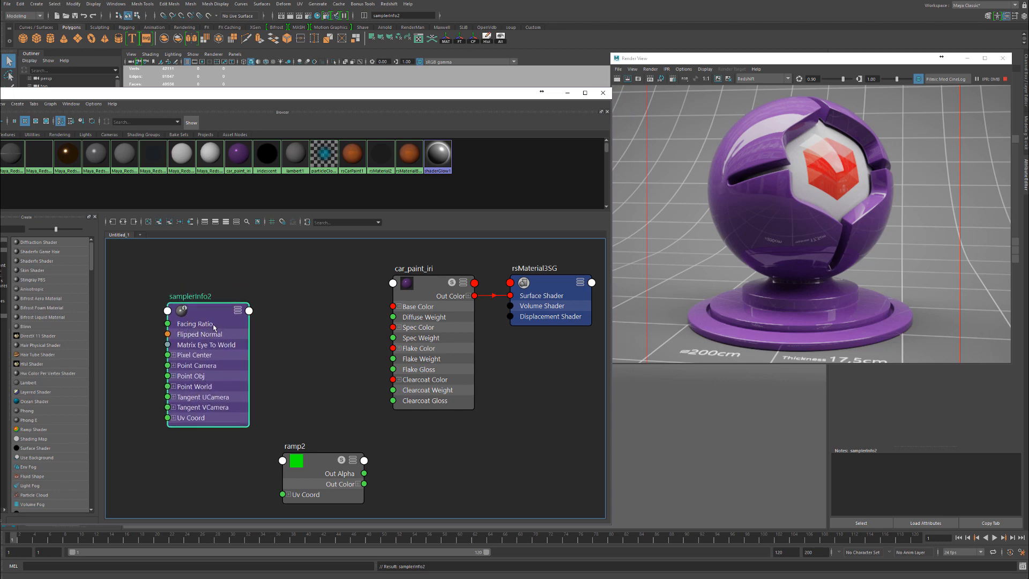
{"action": "left_click_drag", "start_coordinate": [218, 321], "coordinate": [221, 321]}
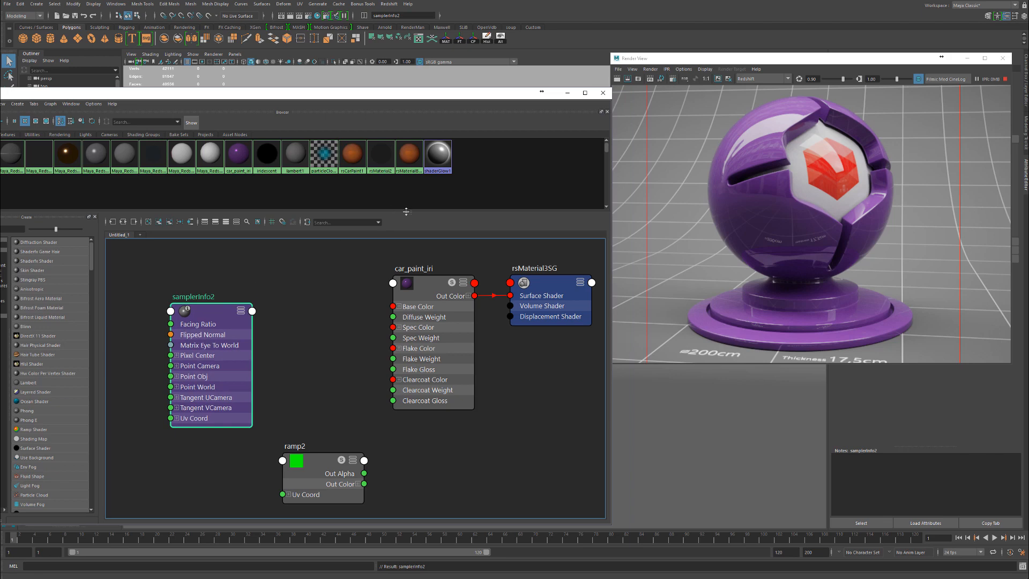
Step: Slide the Hypershade aside and orbit and pan the perspective view to examine the shader ball's color at different viewing angles
{"action": "left_click_drag", "start_coordinate": [512, 92], "coordinate": [141, 107]}
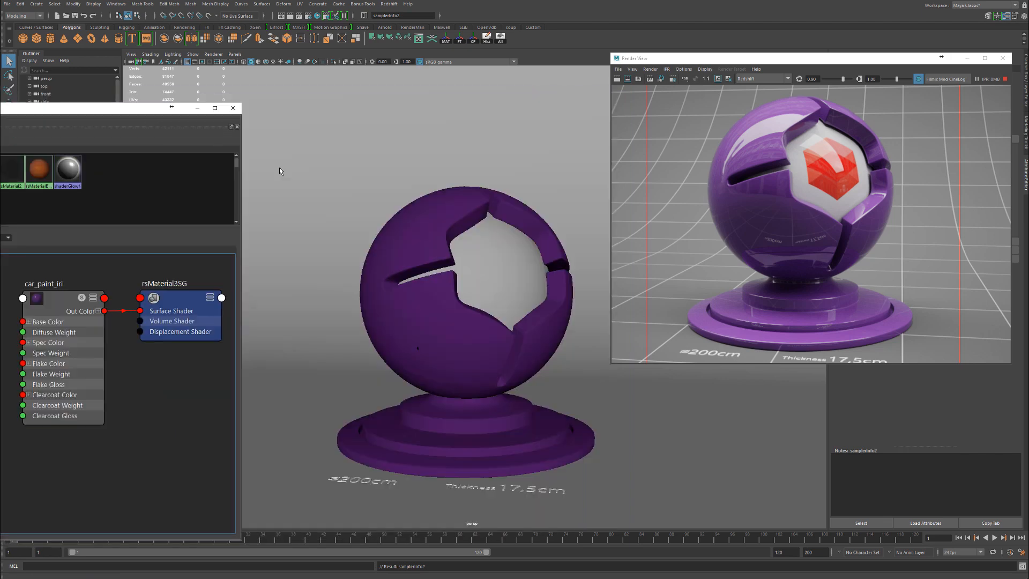
{"action": "left_click_drag", "start_coordinate": [474, 266], "coordinate": [498, 263], "text": "alt"}
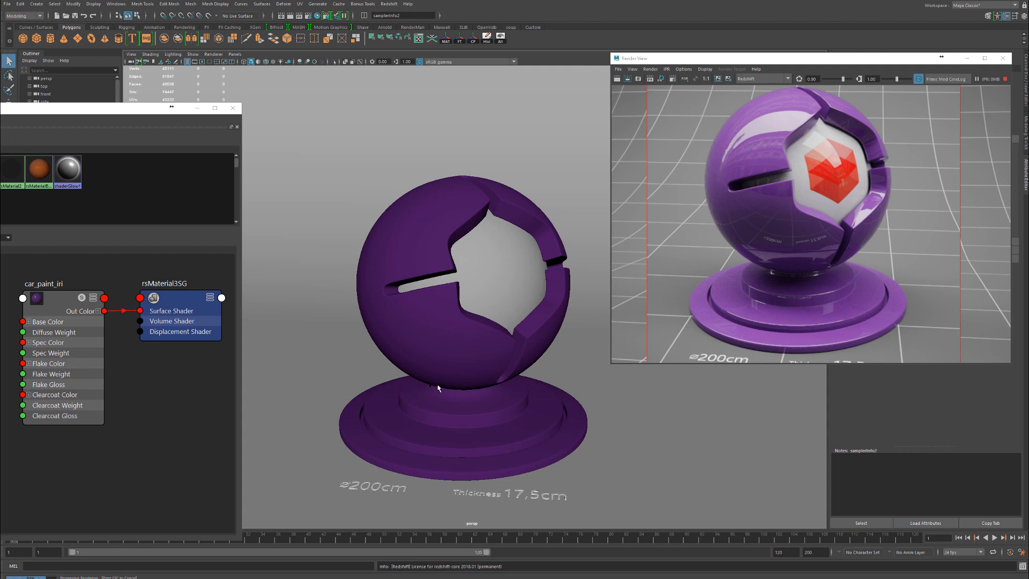
{"action": "mouse_move", "coordinate": [481, 329]}
{"action": "left_mouse_down", "text": "alt"}
{"action": "mouse_move", "coordinate": [506, 331]}
{"action": "mouse_move", "coordinate": [483, 333]}
{"action": "left_mouse_up", "text": "alt"}
{"action": "middle_click_drag", "start_coordinate": [532, 327], "coordinate": [522, 285], "text": "alt"}
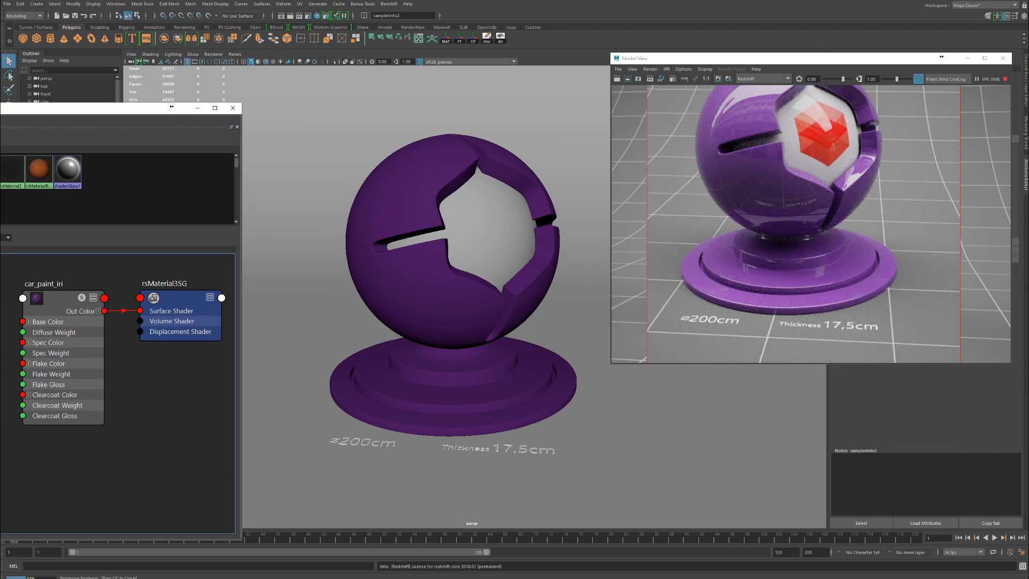
Step: Create a Redshift Fresnel node and place it directly below rsMaterial3SG
{"action": "key", "text": "Delete"}
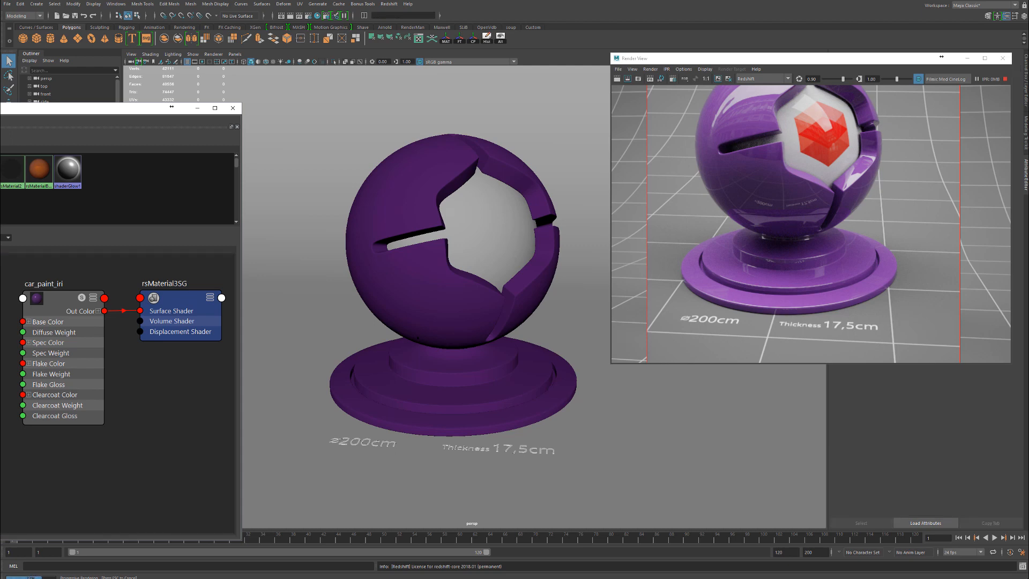
{"action": "key", "text": "Return"}
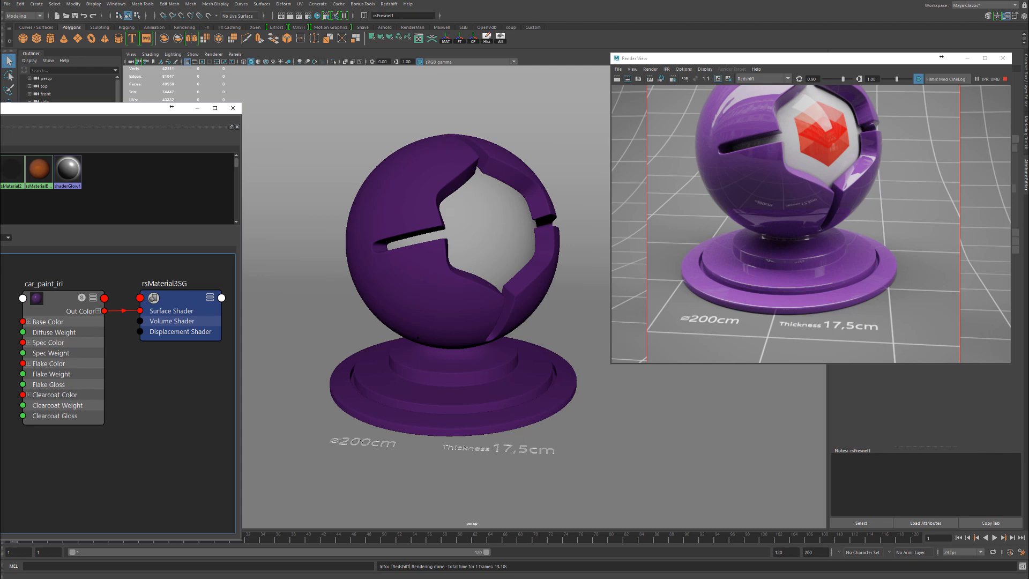
{"action": "left_click_drag", "start_coordinate": [80, 531], "coordinate": [196, 378]}
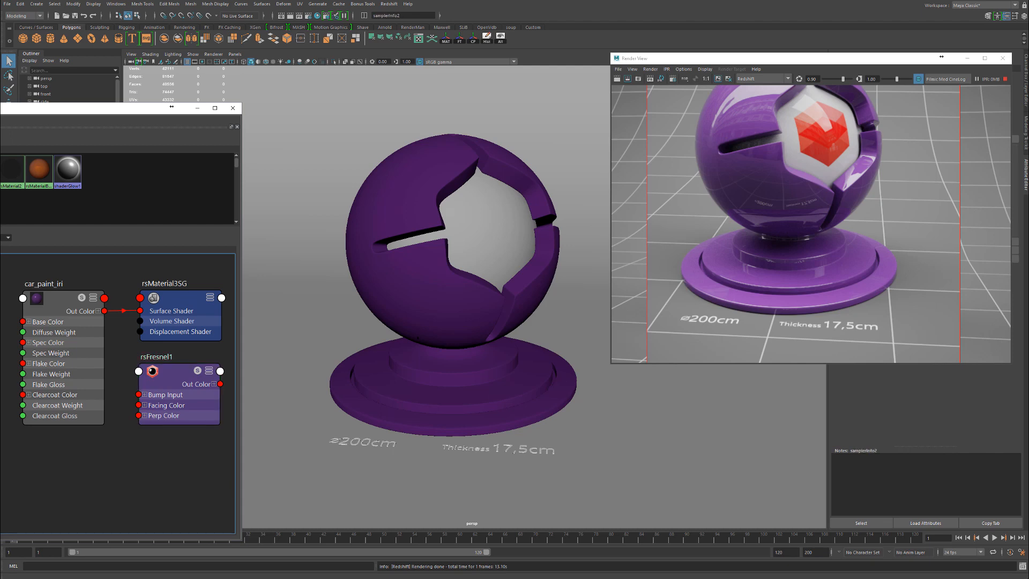
{"action": "left_click_drag", "start_coordinate": [168, 390], "coordinate": [168, 391]}
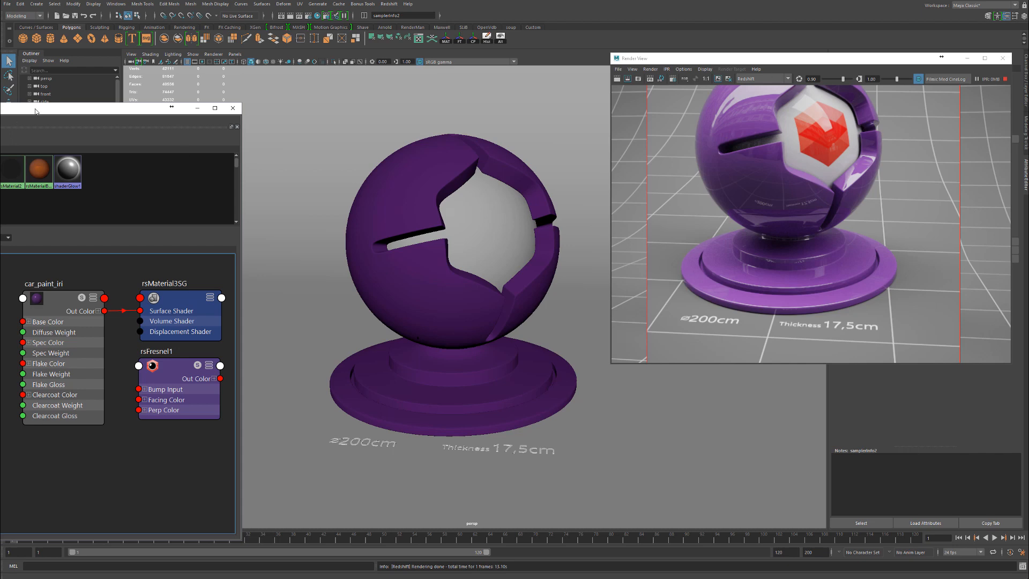
Step: Bring the Hypershade back beside the render view and arrange samplerInfo2 and ramp2 in a row before car_paint_iri, keeping rsFresnel1 below rsMaterial3SG
{"action": "left_click_drag", "start_coordinate": [35, 111], "coordinate": [409, 108]}
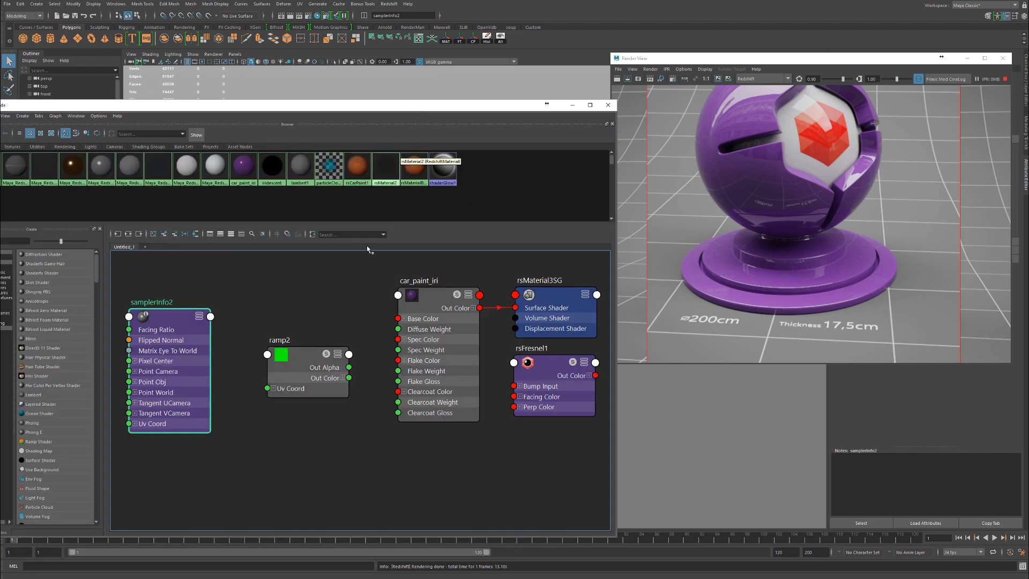
{"action": "mouse_move", "coordinate": [180, 351]}
{"action": "left_mouse_down"}
{"action": "mouse_move", "coordinate": [202, 361]}
{"action": "mouse_move", "coordinate": [188, 361]}
{"action": "left_mouse_up"}
{"action": "left_click_drag", "start_coordinate": [544, 389], "coordinate": [543, 397]}
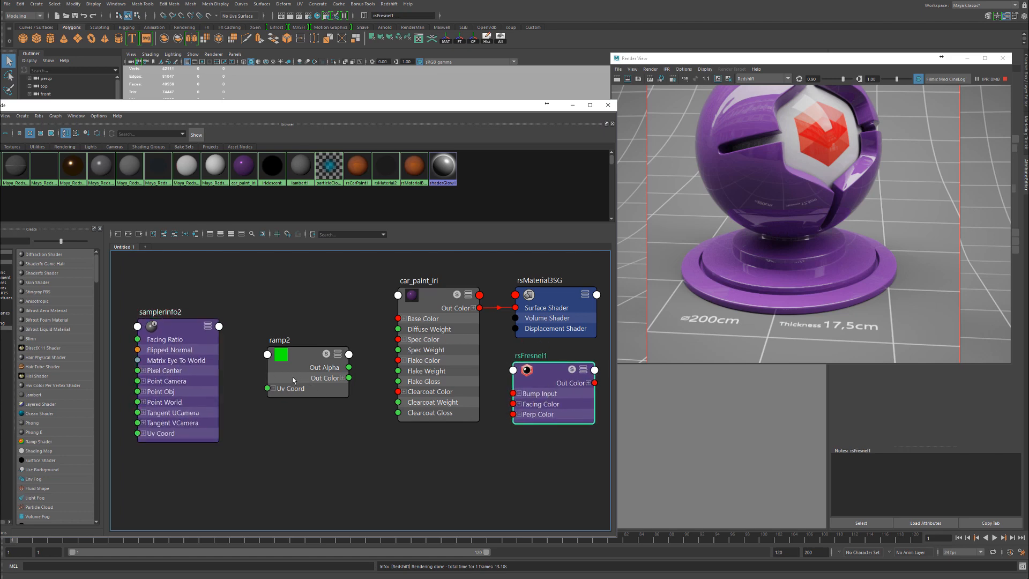
{"action": "left_click_drag", "start_coordinate": [297, 376], "coordinate": [299, 379]}
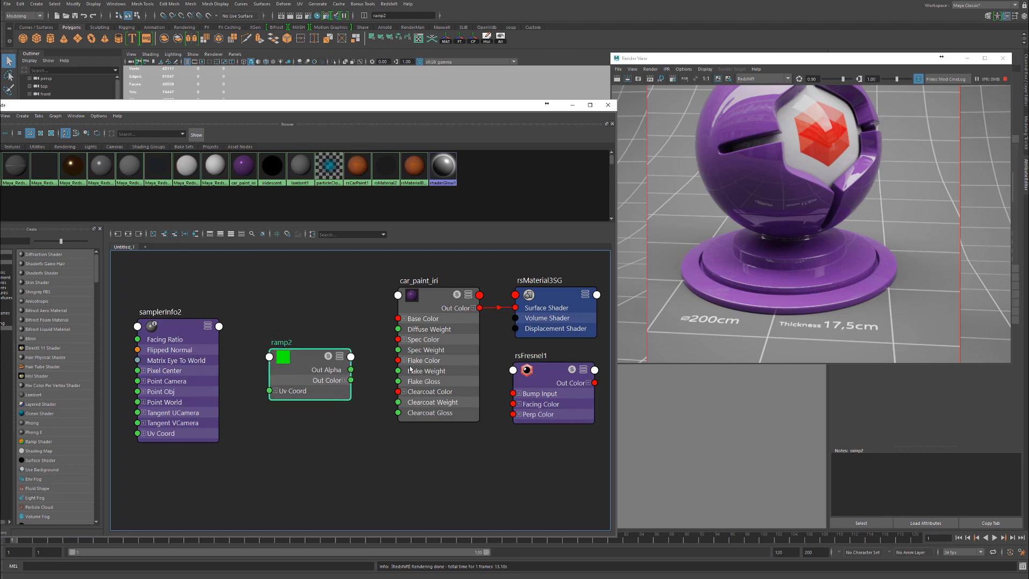
{"action": "left_click_drag", "start_coordinate": [563, 402], "coordinate": [568, 401]}
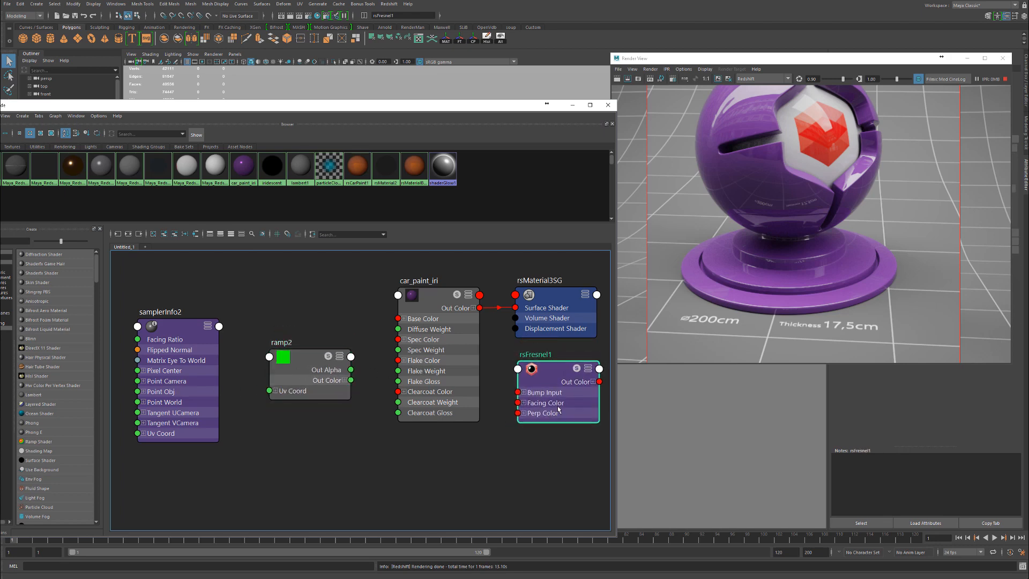
{"action": "left_click_drag", "start_coordinate": [148, 360], "coordinate": [157, 393]}
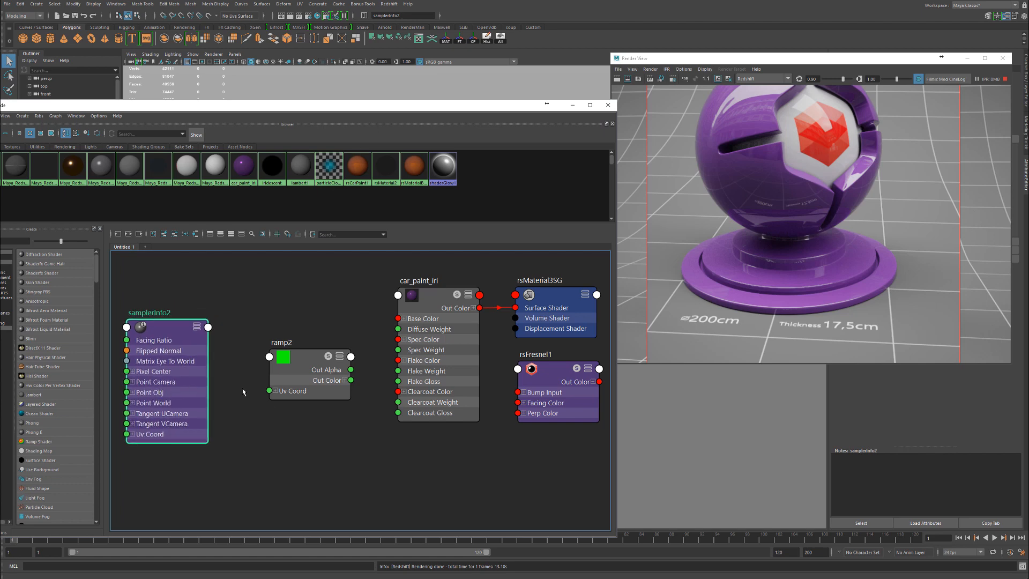
{"action": "left_click", "coordinate": [295, 366]}
{"action": "left_click_drag", "start_coordinate": [295, 366], "coordinate": [291, 338]}
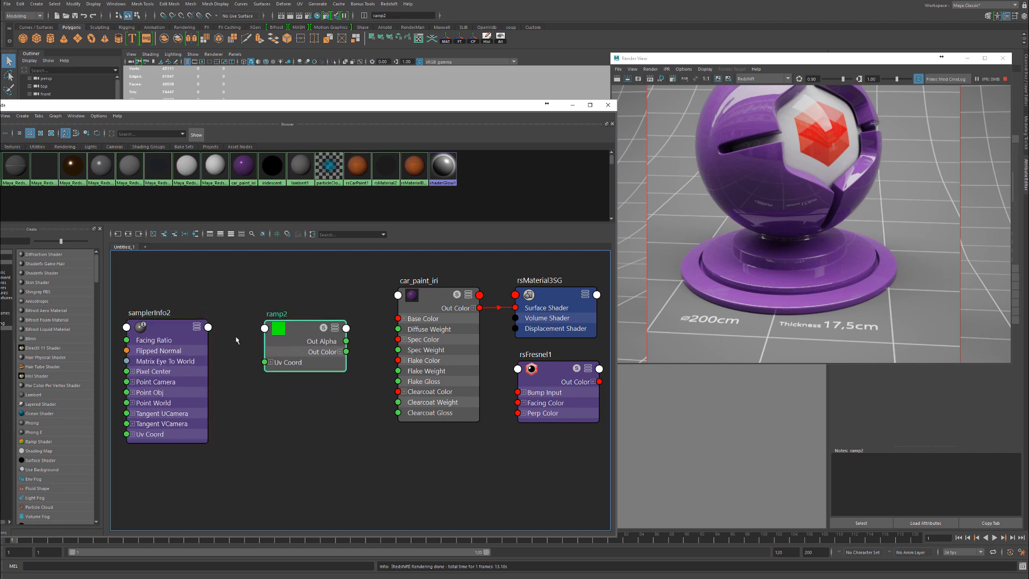
{"action": "left_click", "coordinate": [208, 328]}
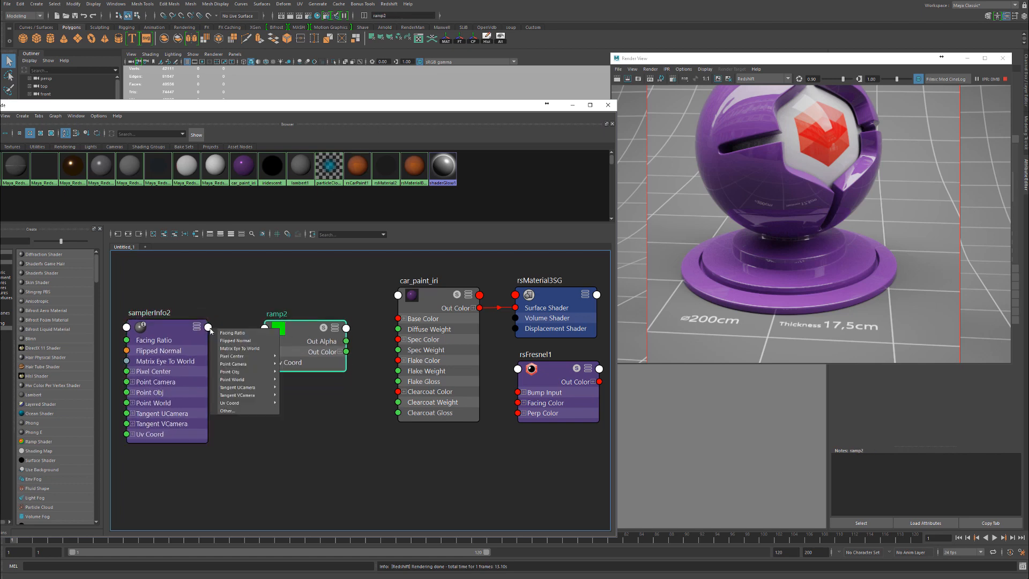
{"action": "left_click", "coordinate": [240, 333]}
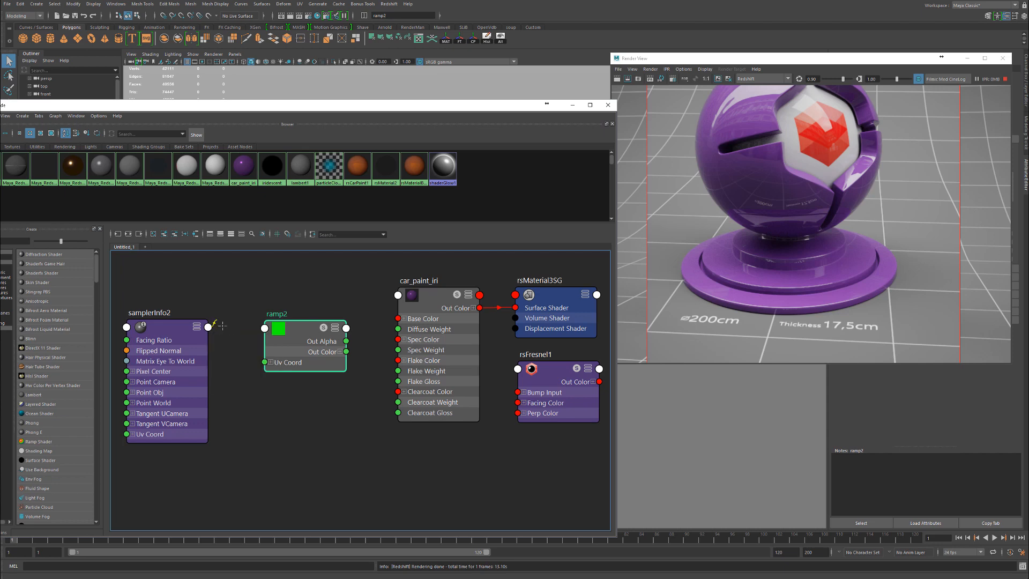
{"action": "left_click", "coordinate": [242, 355]}
Step: Expand ramp2's Uv Coord, uncover the attributes behind the render view, and connect samplerInfo2's Facing Ratio to ramp2's V Coord
{"action": "left_click", "coordinate": [271, 362]}
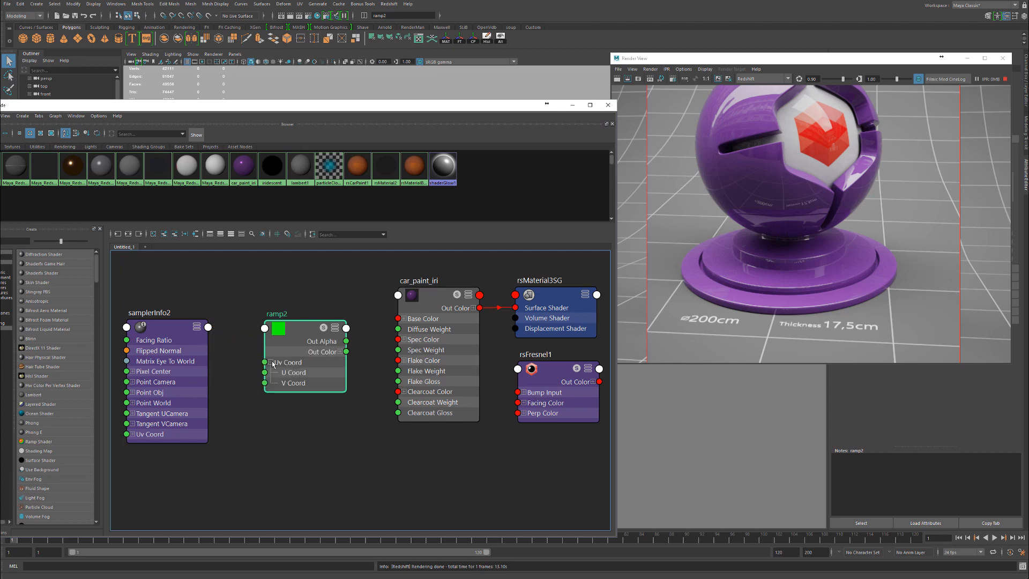
{"action": "left_click_drag", "start_coordinate": [289, 341], "coordinate": [289, 343]}
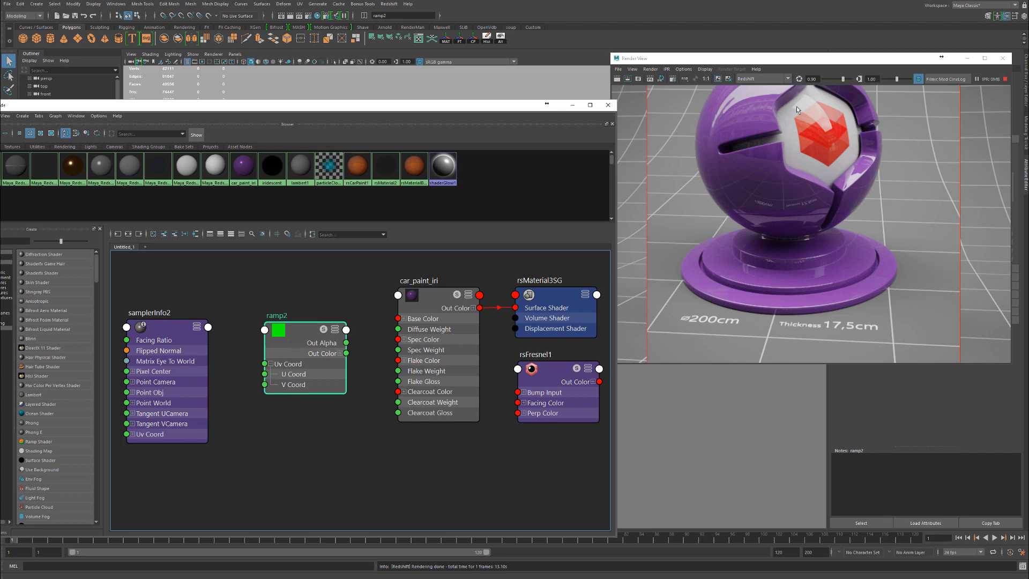
{"action": "left_click_drag", "start_coordinate": [792, 64], "coordinate": [654, 295]}
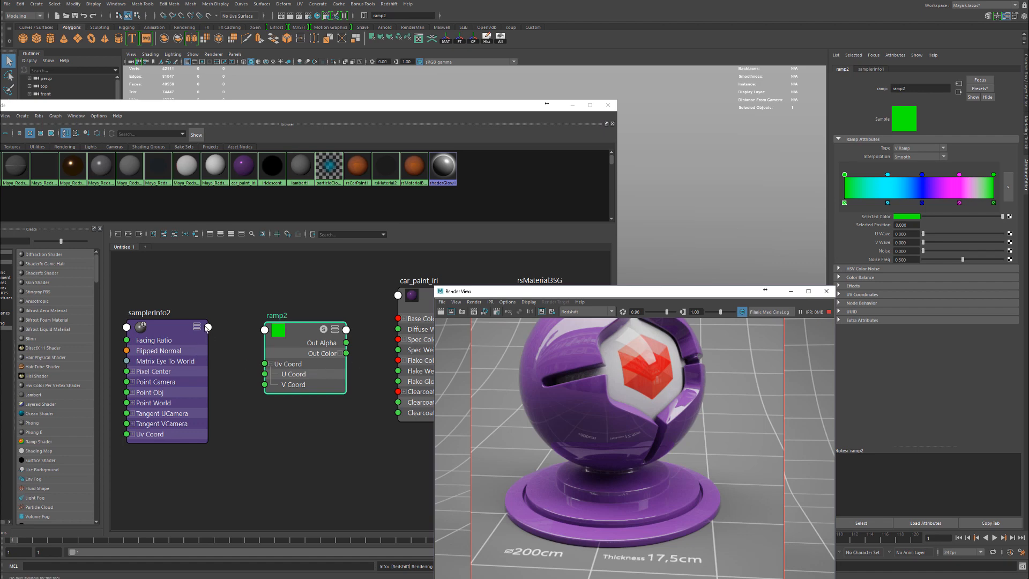
{"action": "left_click_drag", "start_coordinate": [207, 327], "coordinate": [264, 384]}
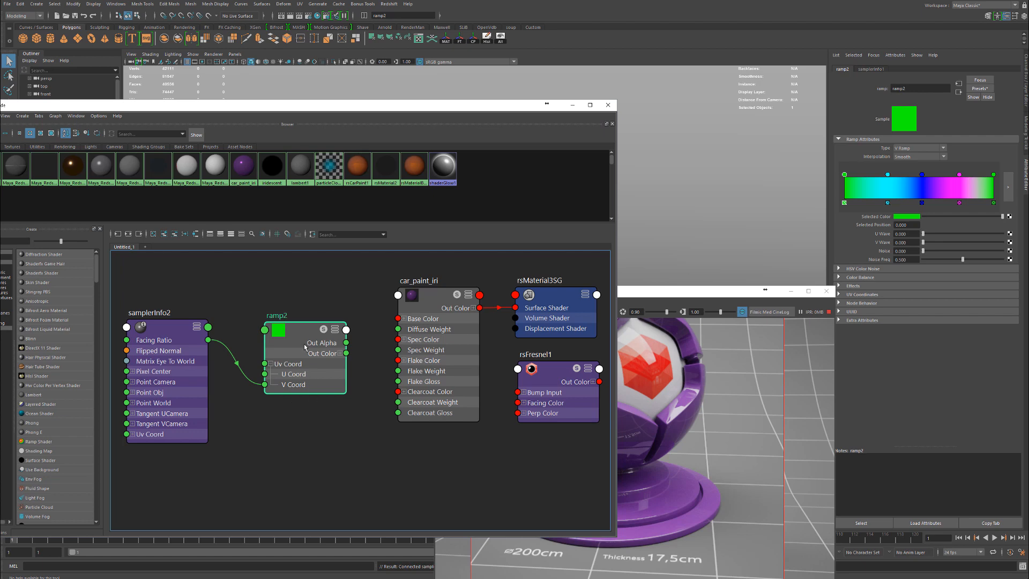
Step: Spread samplerInfo2 and ramp2 away from car_paint_iri to free space between them, and shift the Hypershade to uncover more of the render view
{"action": "left_click_drag", "start_coordinate": [169, 336], "coordinate": [129, 420]}
{"action": "left_click_drag", "start_coordinate": [304, 354], "coordinate": [222, 384]}
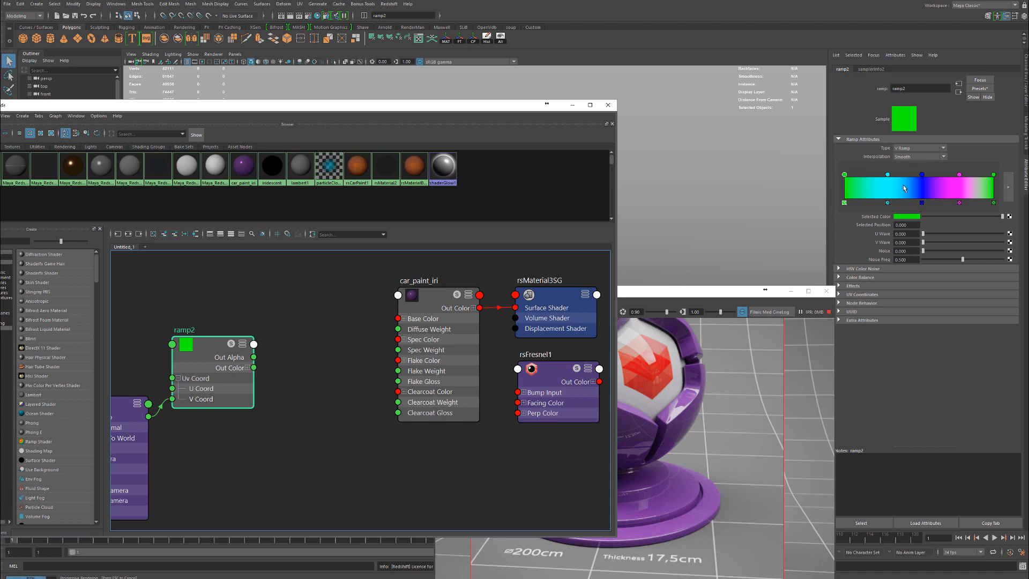
{"action": "left_click_drag", "start_coordinate": [201, 389], "coordinate": [227, 391]}
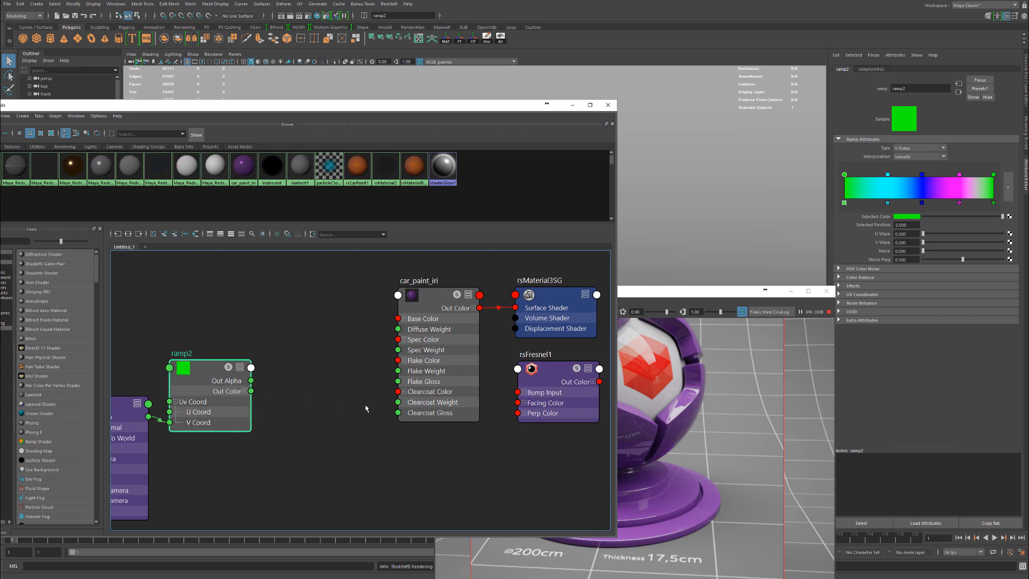
{"action": "left_click_drag", "start_coordinate": [434, 300], "coordinate": [447, 297]}
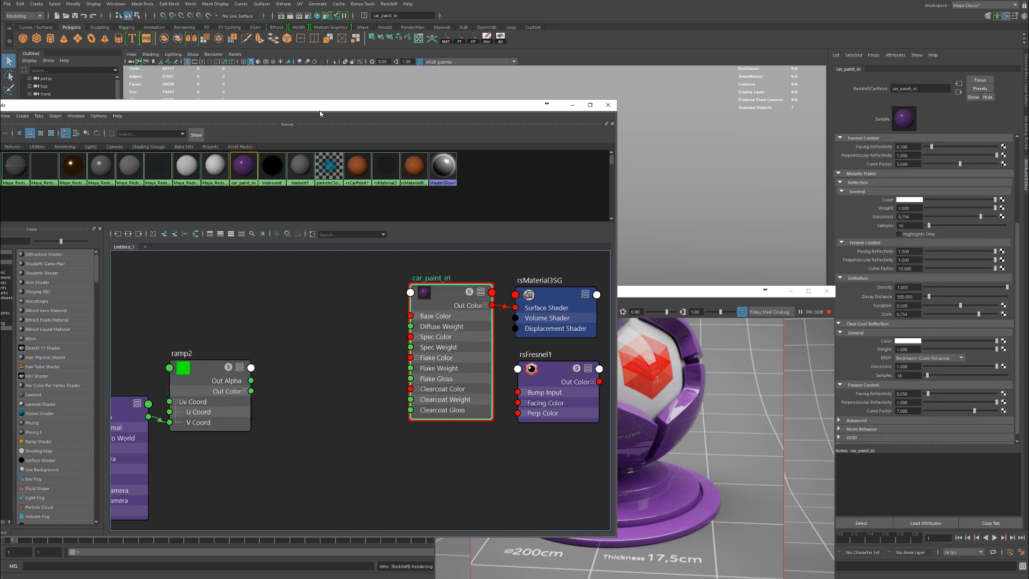
{"action": "left_click_drag", "start_coordinate": [309, 111], "coordinate": [238, 97]}
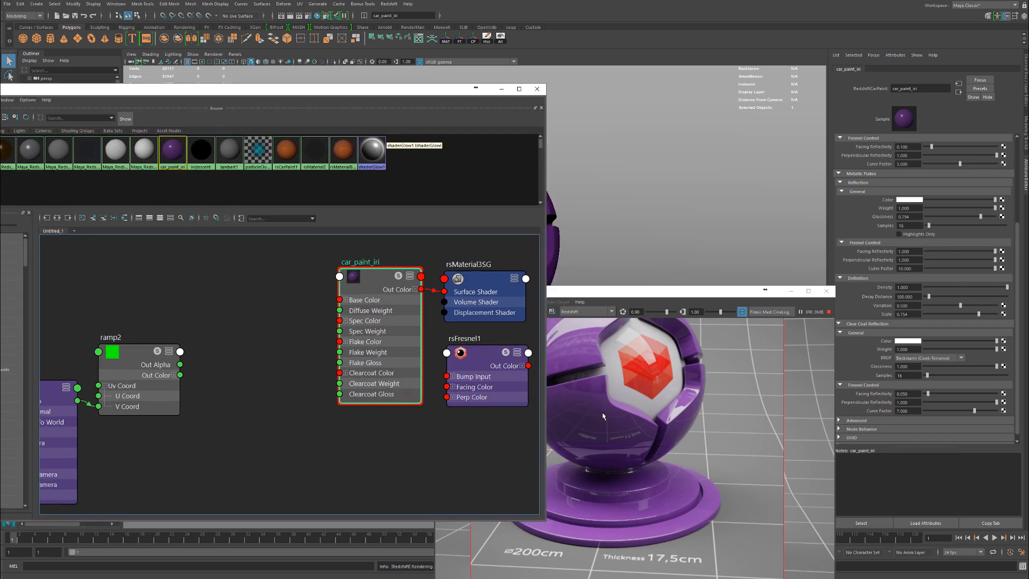
{"action": "left_click", "coordinate": [258, 400]}
{"action": "key", "text": "Tab"}
{"action": "left_click", "coordinate": [230, 413]}
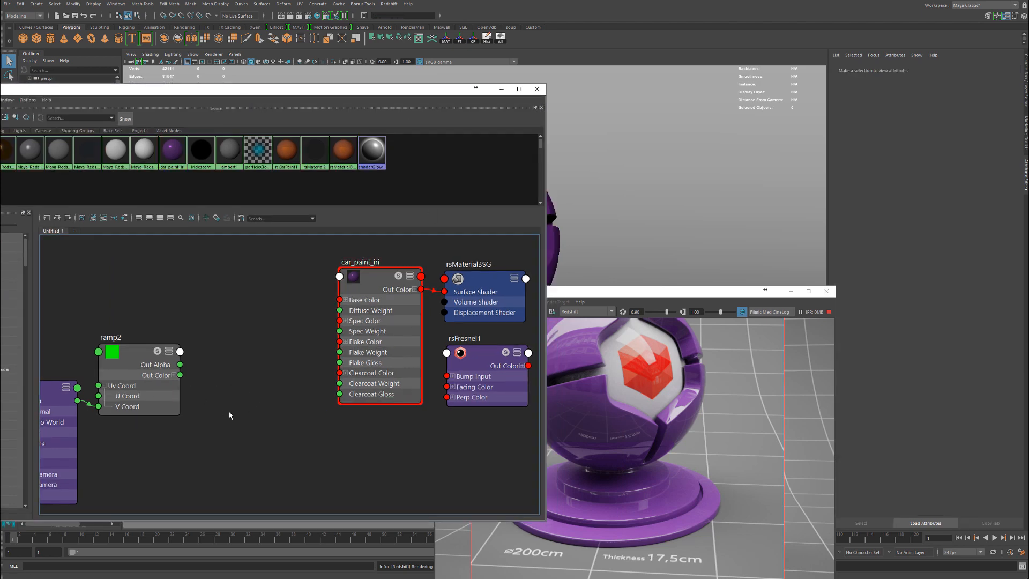
Step: Create a remapHsv node and place it between ramp2 and car_paint_iri
{"action": "left_click", "coordinate": [368, 378]}
{"action": "left_click_drag", "start_coordinate": [371, 349], "coordinate": [371, 347]}
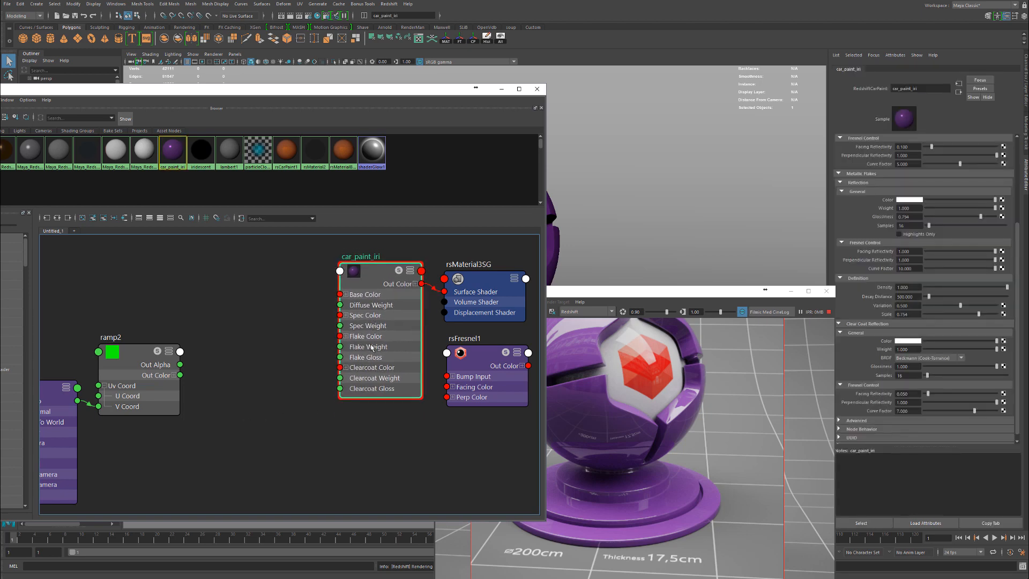
{"action": "left_click", "coordinate": [246, 424]}
{"action": "key", "text": "Tab"}
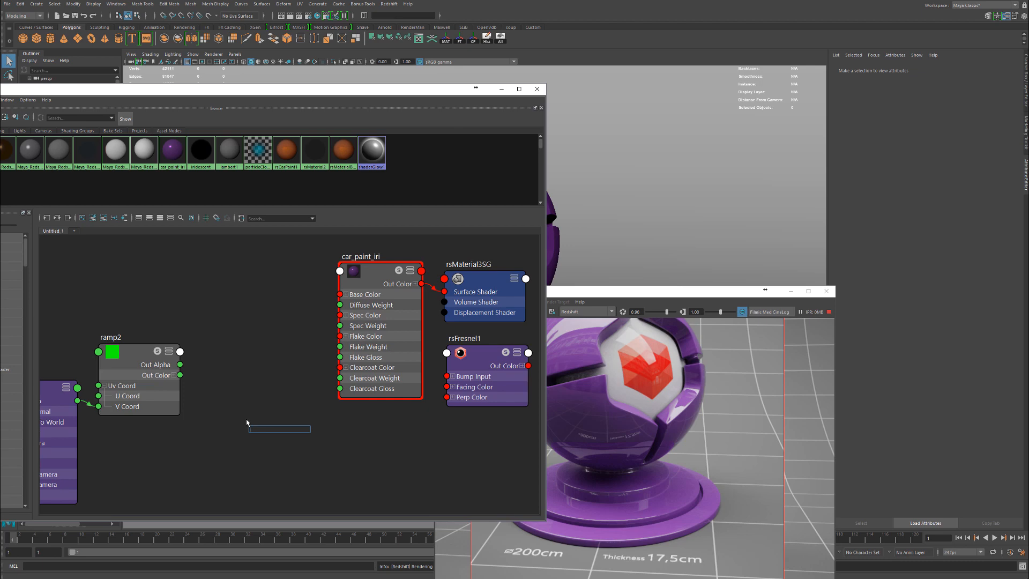
{"action": "type", "text": "rema"}
{"action": "key", "text": "Down"}
{"action": "key", "text": "Down"}
{"action": "key", "text": "Return"}
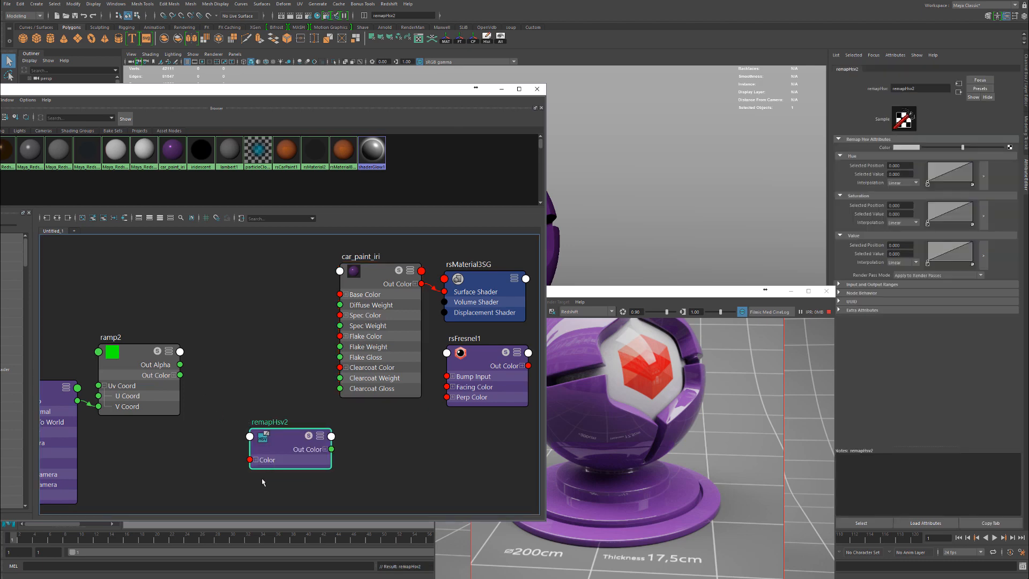
{"action": "left_click_drag", "start_coordinate": [281, 448], "coordinate": [238, 386]}
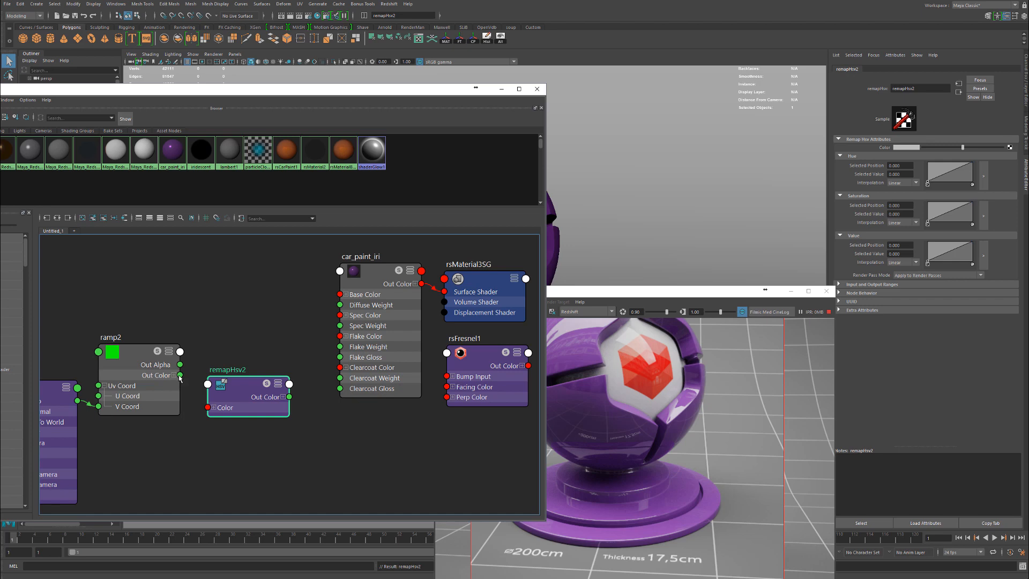
Step: Connect ramp2's Out Color to the remapHsv2 Color, and the remapHsv2 Out Color to car_paint_iri's Clearcoat Color
{"action": "left_click_drag", "start_coordinate": [181, 374], "coordinate": [252, 354]}
{"action": "left_click_drag", "start_coordinate": [373, 358], "coordinate": [372, 362]}
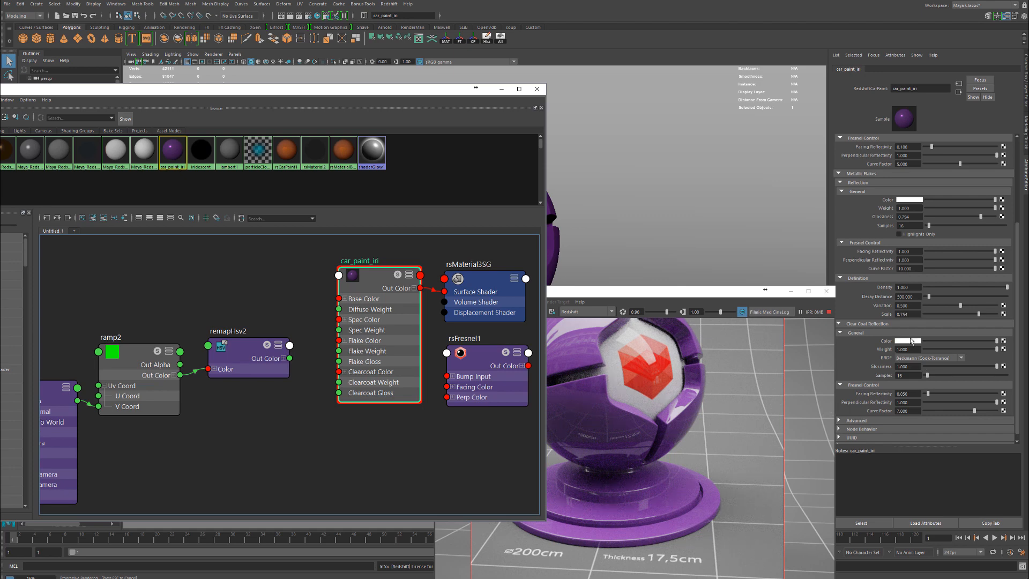
{"action": "left_click_drag", "start_coordinate": [289, 358], "coordinate": [338, 372]}
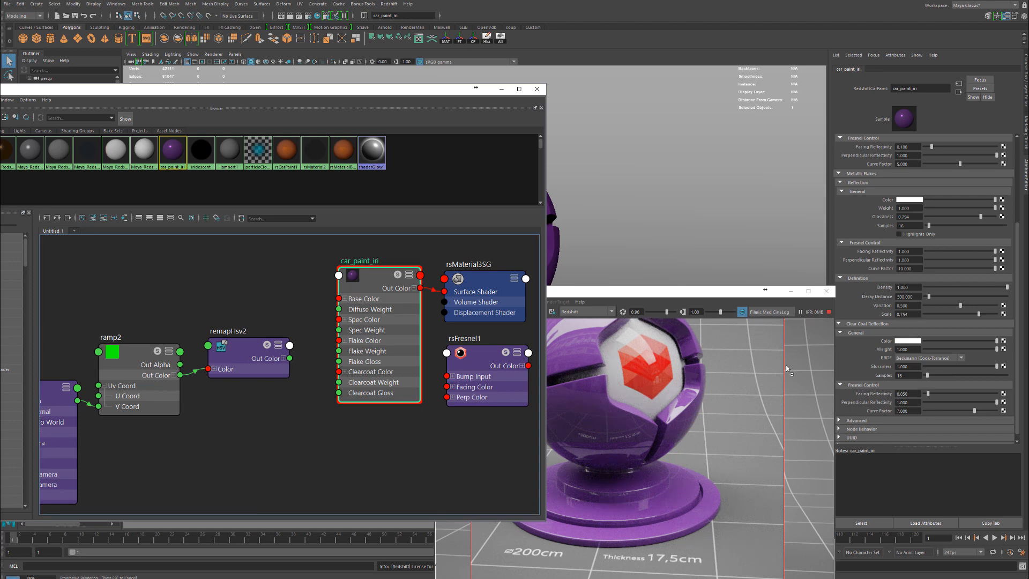
{"action": "left_click", "coordinate": [624, 375]}
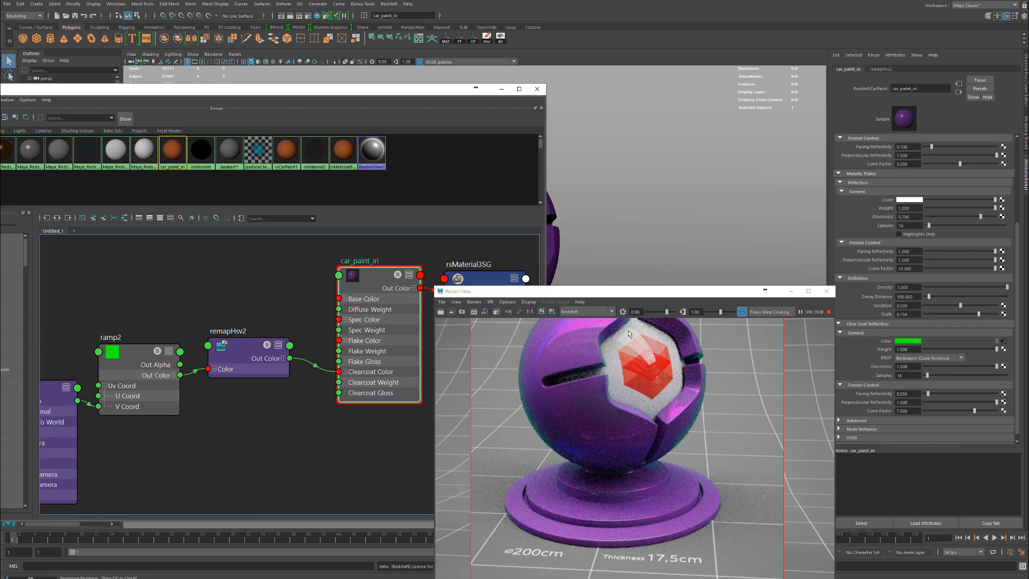
Step: Move the render view higher up and examine the clear coat's color shift on the rendered shader ball, up close and as a whole
{"action": "left_click_drag", "start_coordinate": [663, 293], "coordinate": [655, 160]}
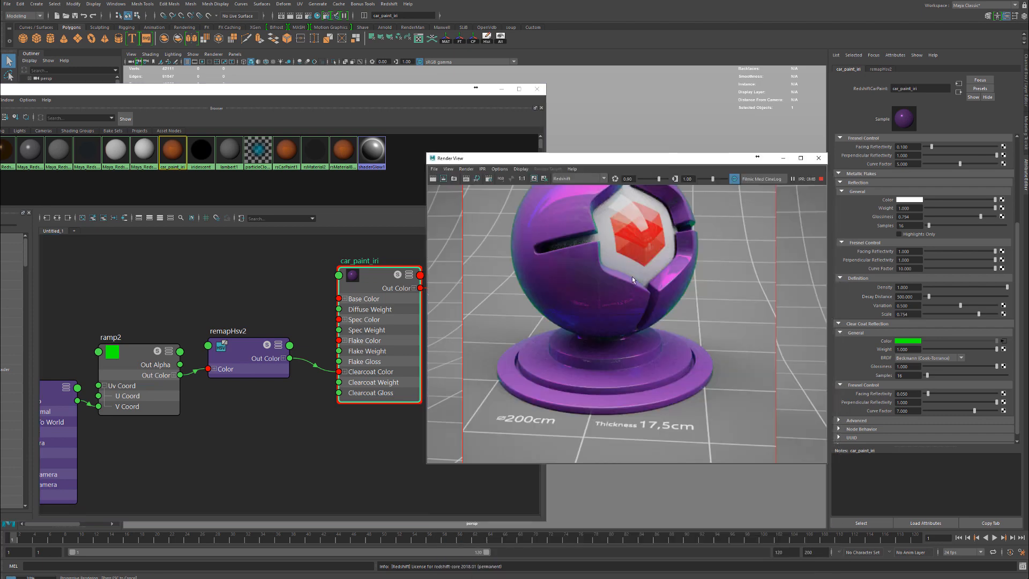
{"action": "scroll", "coordinate": [628, 278], "scroll_direction": "down", "scroll_amount": 1}
{"action": "middle_click_drag", "start_coordinate": [636, 264], "coordinate": [631, 326], "text": "alt"}
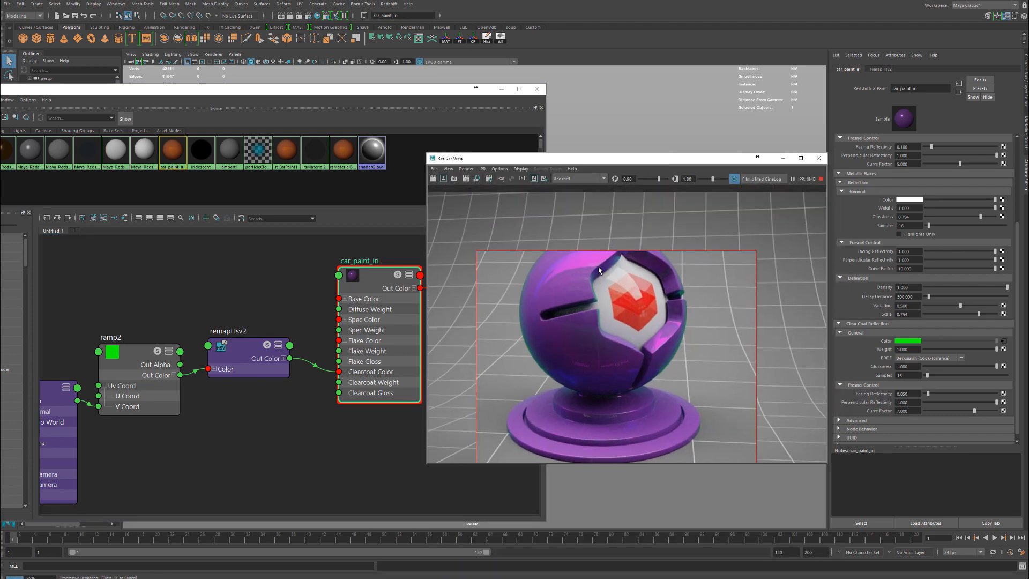
{"action": "scroll", "coordinate": [598, 271], "scroll_direction": "down", "scroll_amount": 2}
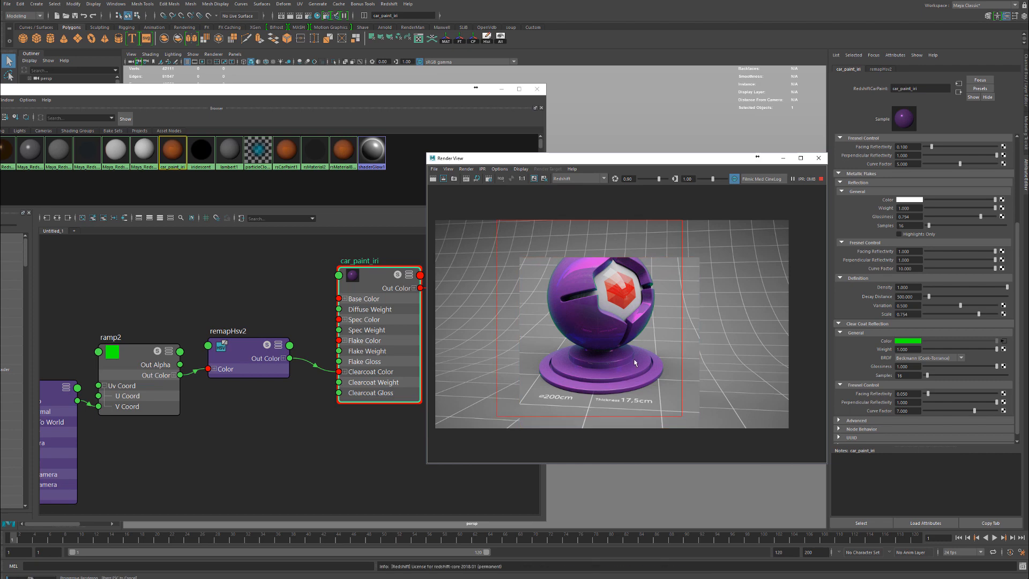
{"action": "scroll", "coordinate": [634, 362], "scroll_direction": "up", "scroll_amount": 3}
{"action": "middle_click_drag", "start_coordinate": [632, 358], "coordinate": [683, 459], "text": "alt"}
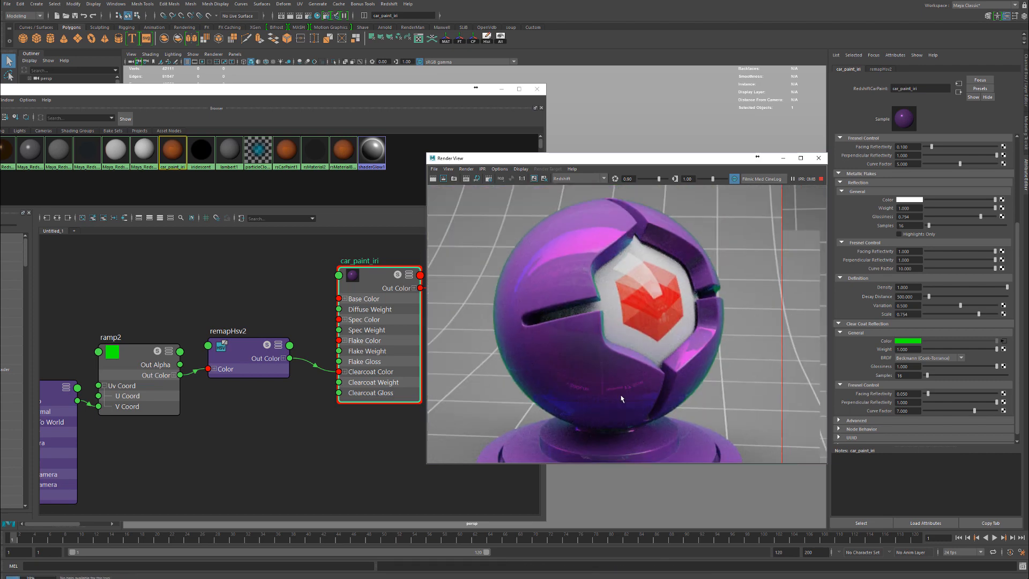
{"action": "scroll", "coordinate": [622, 398], "scroll_direction": "down", "scroll_amount": 1}
{"action": "middle_click_drag", "start_coordinate": [652, 406], "coordinate": [616, 347], "text": "alt"}
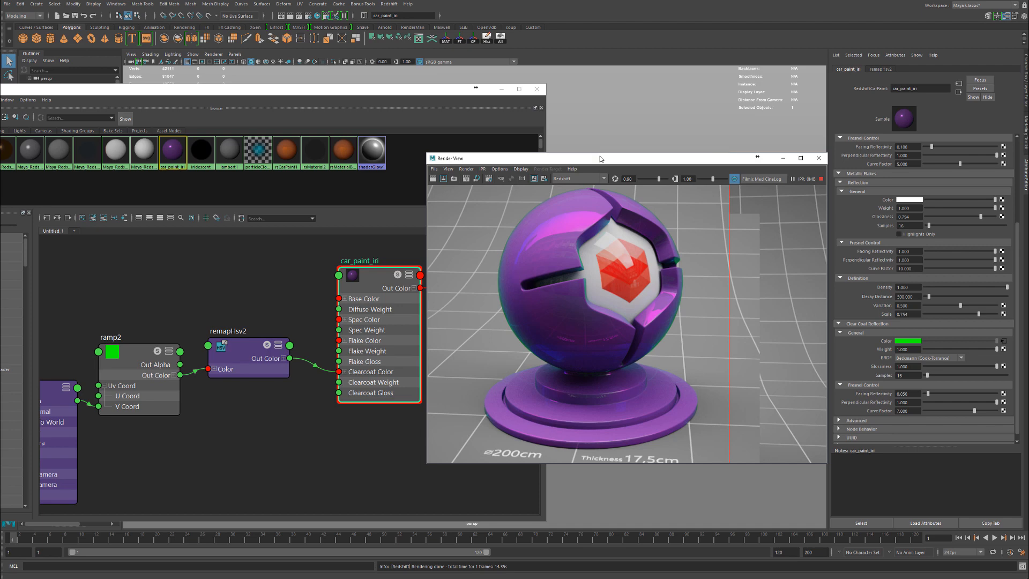
Step: Review the attributes of ramp2 and remapHsv2 and nudge both nodes into a tidier row before car_paint_iri
{"action": "left_click_drag", "start_coordinate": [122, 380], "coordinate": [128, 366]}
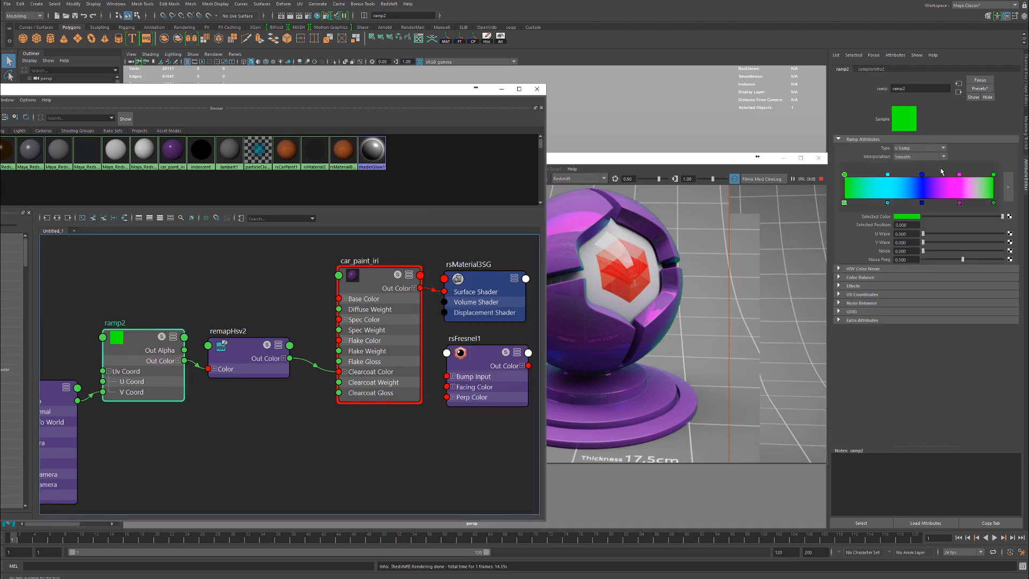
{"action": "left_click_drag", "start_coordinate": [240, 366], "coordinate": [235, 367]}
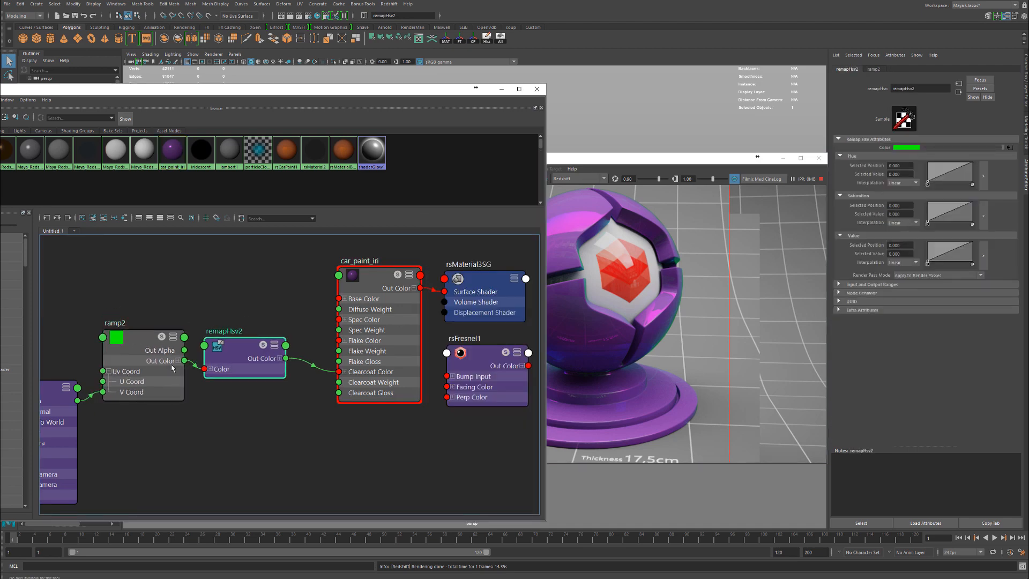
{"action": "left_click_drag", "start_coordinate": [147, 362], "coordinate": [142, 359]}
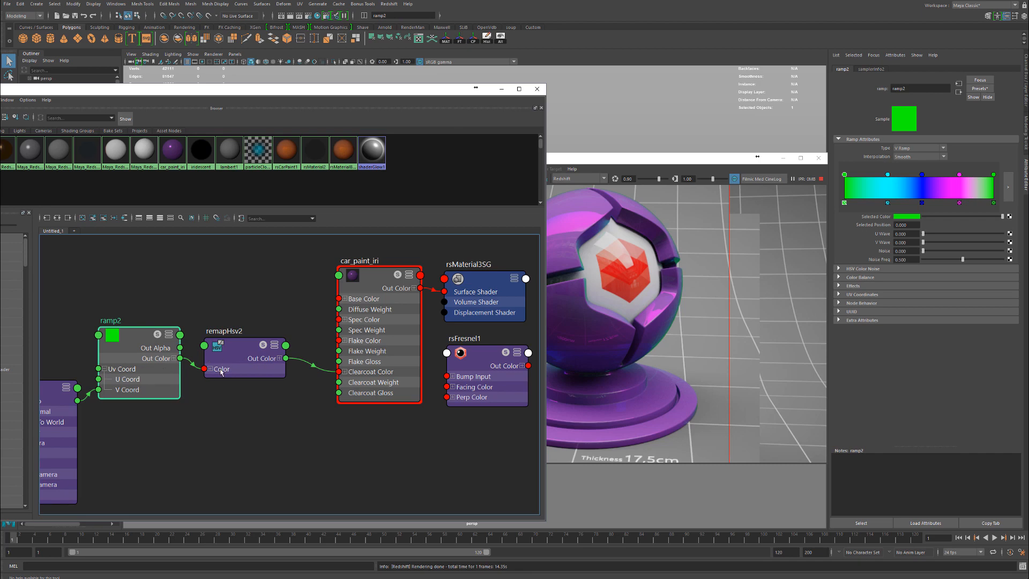
{"action": "left_click_drag", "start_coordinate": [236, 358], "coordinate": [234, 354]}
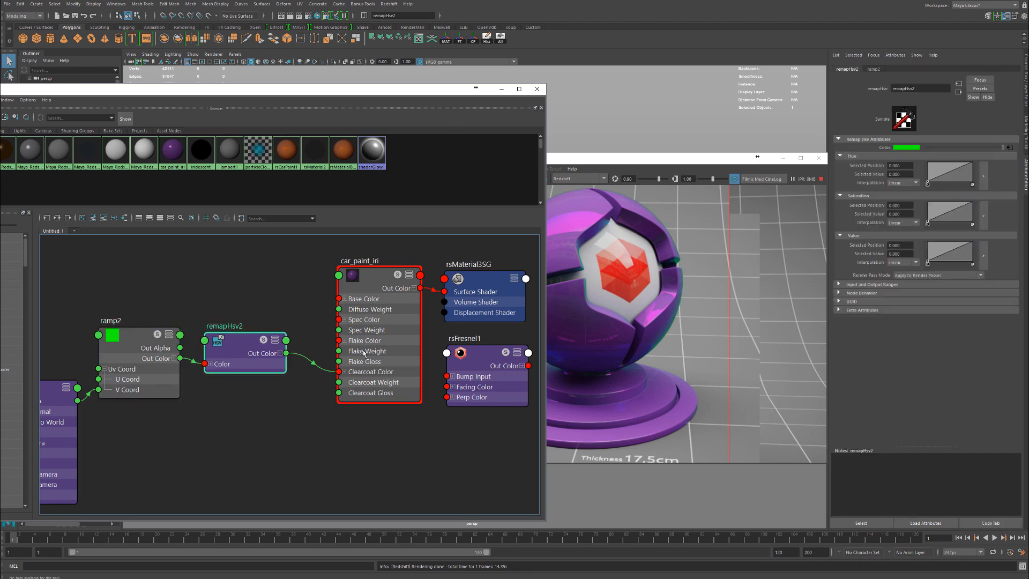
{"action": "left_click_drag", "start_coordinate": [227, 367], "coordinate": [234, 358]}
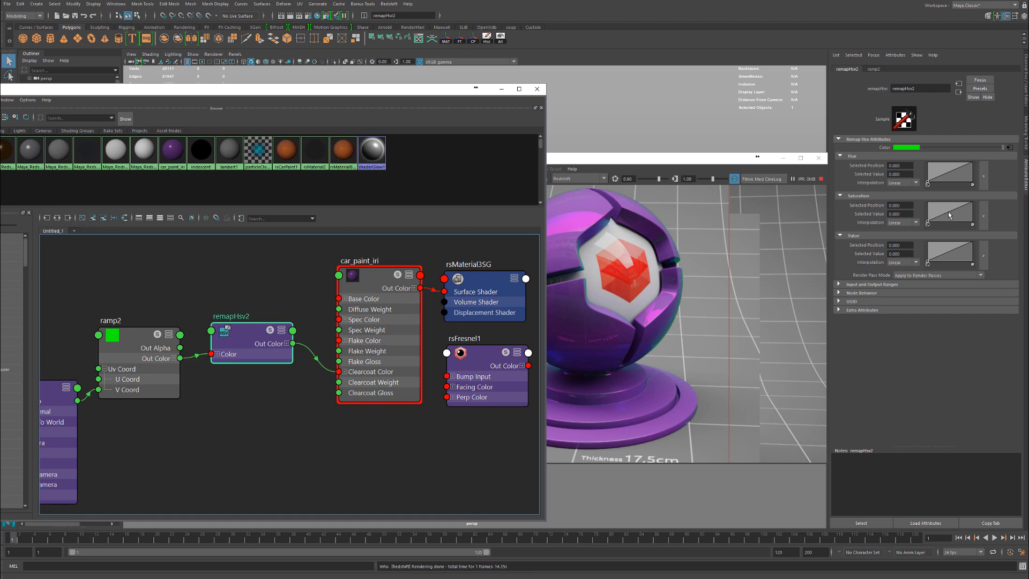
{"action": "left_click_drag", "start_coordinate": [259, 363], "coordinate": [253, 377]}
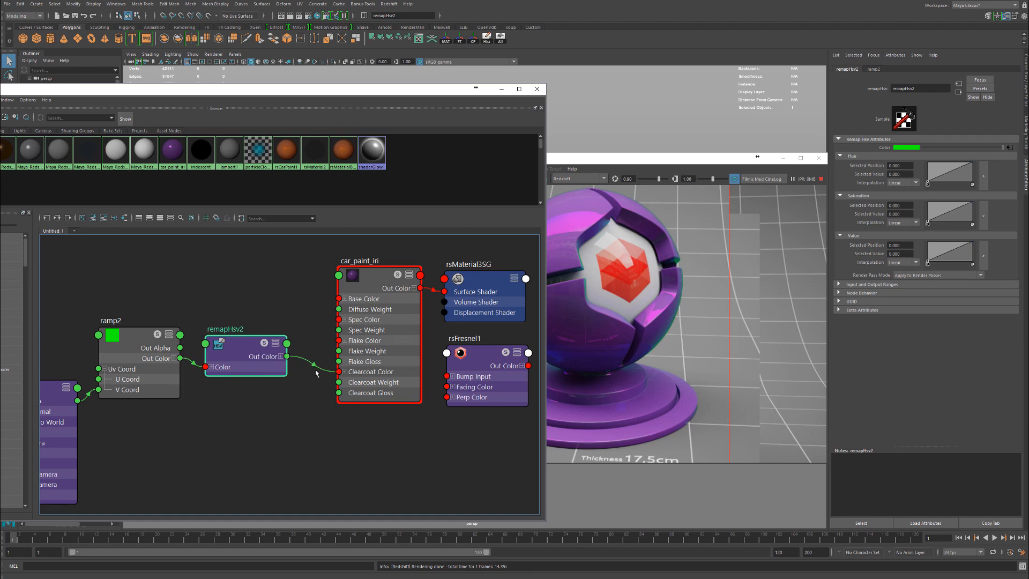
Step: Set car_paint_iri's clear coat BRDF to GGX, keeping the render view clear of the material attributes
{"action": "left_click", "coordinate": [375, 372]}
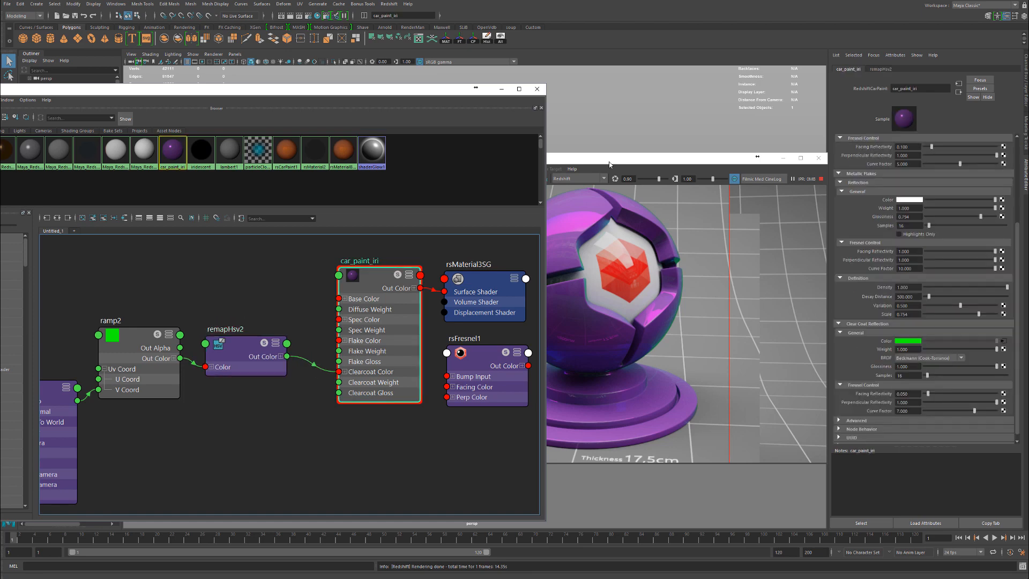
{"action": "left_click_drag", "start_coordinate": [609, 164], "coordinate": [627, 159]}
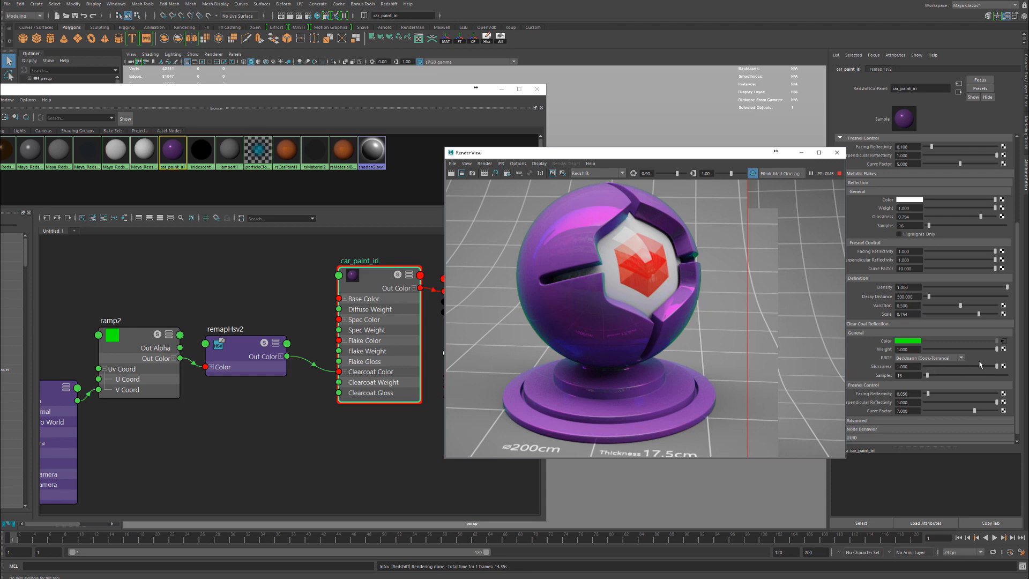
{"action": "left_click", "coordinate": [928, 358]}
{"action": "left_click", "coordinate": [922, 383]}
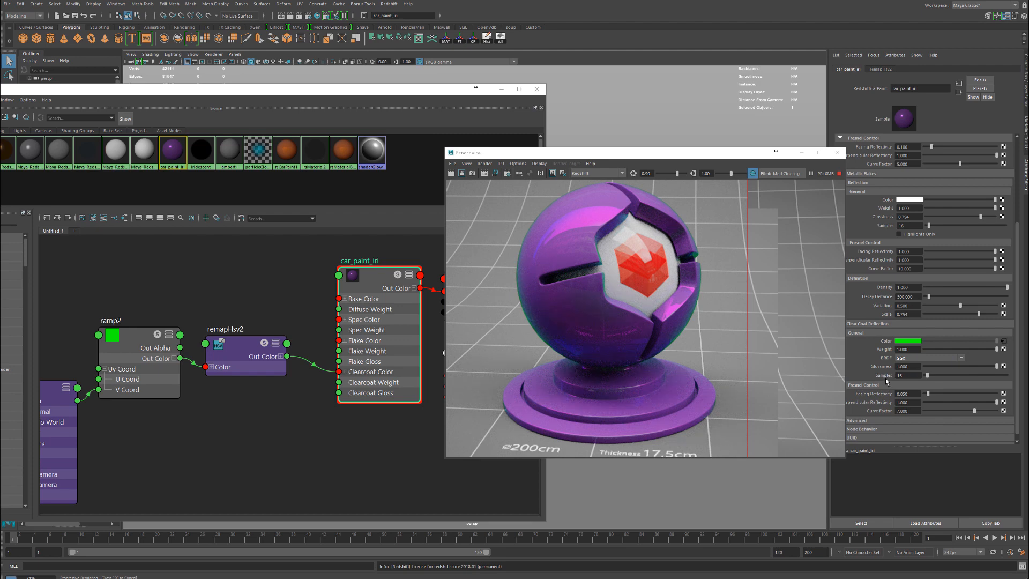
{"action": "left_click_drag", "start_coordinate": [739, 153], "coordinate": [716, 155]}
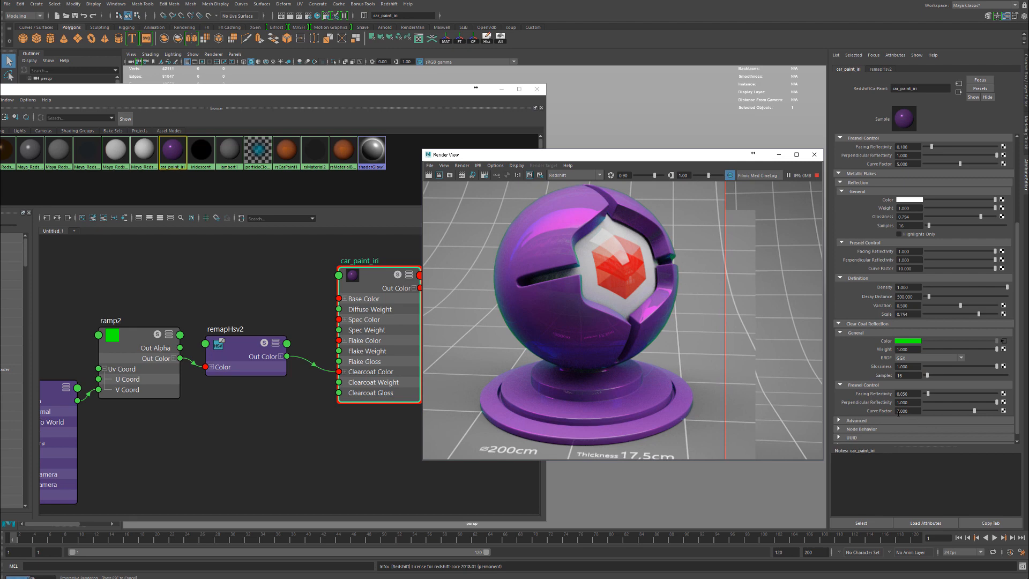
Step: Try clear coat Facing Reflectivity values from 0.158 to 1.000, and a Perpendicular Reflectivity of 0.000 before restoring it to 1.000
{"action": "left_click", "coordinate": [939, 394]}
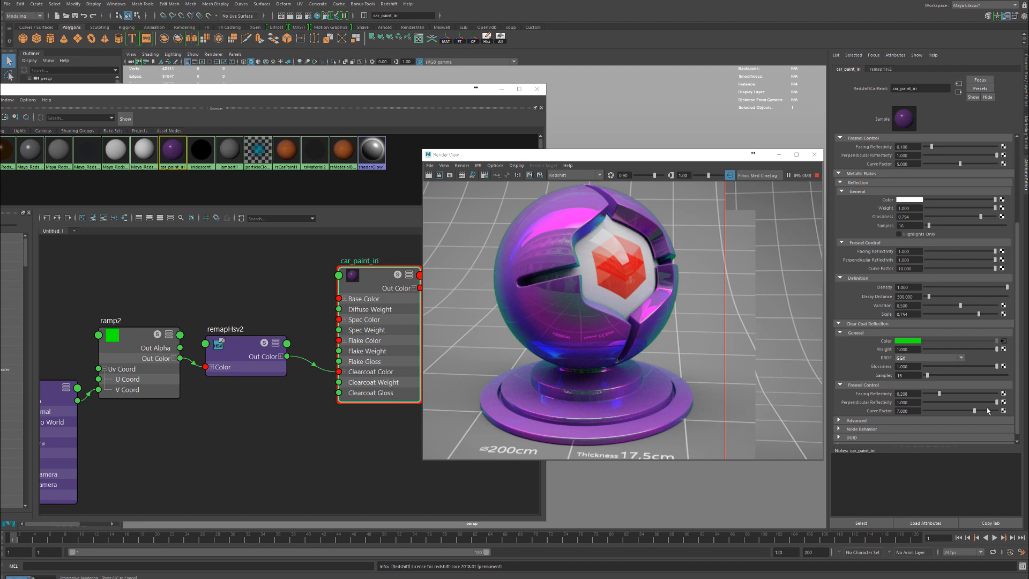
{"action": "left_click_drag", "start_coordinate": [995, 402], "coordinate": [881, 409]}
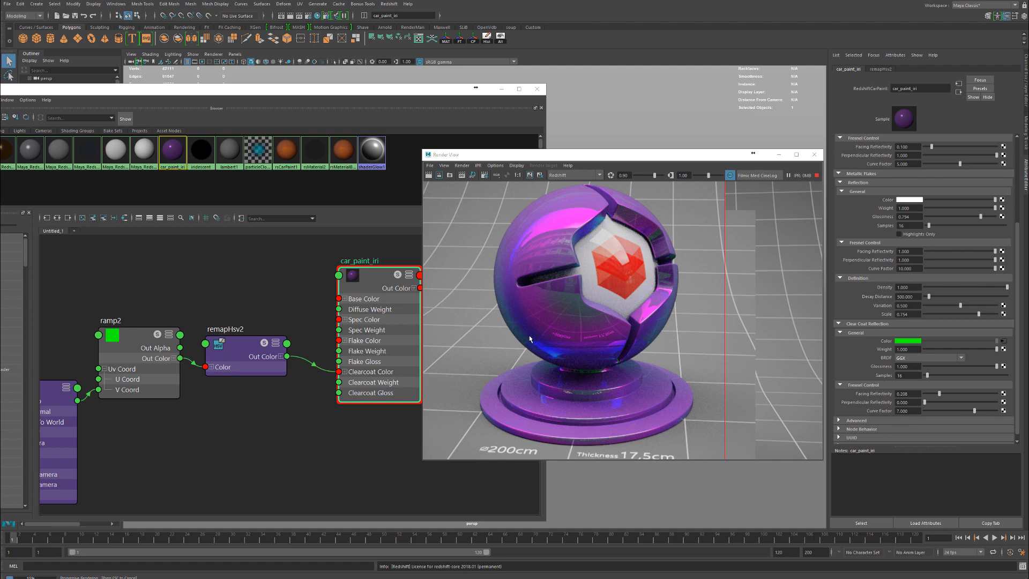
{"action": "left_click_drag", "start_coordinate": [988, 401], "coordinate": [997, 402]}
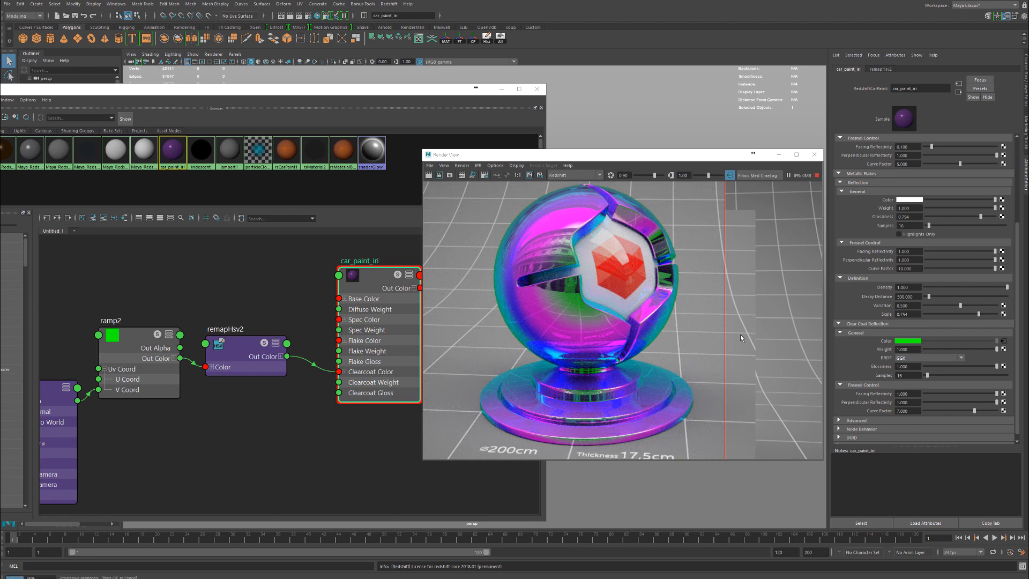
{"action": "left_click", "coordinate": [939, 393]}
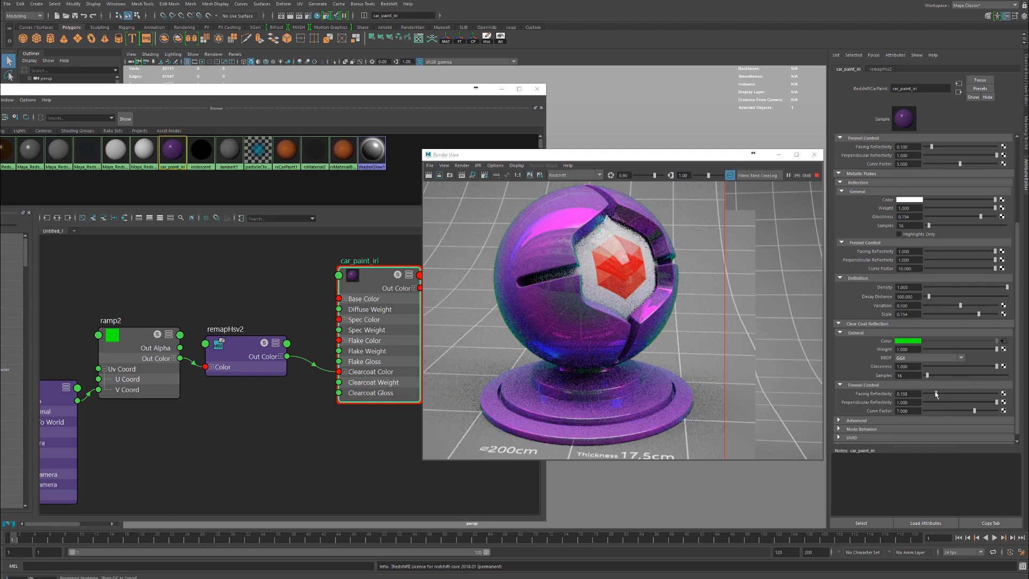
{"action": "left_click_drag", "start_coordinate": [939, 394], "coordinate": [945, 394]}
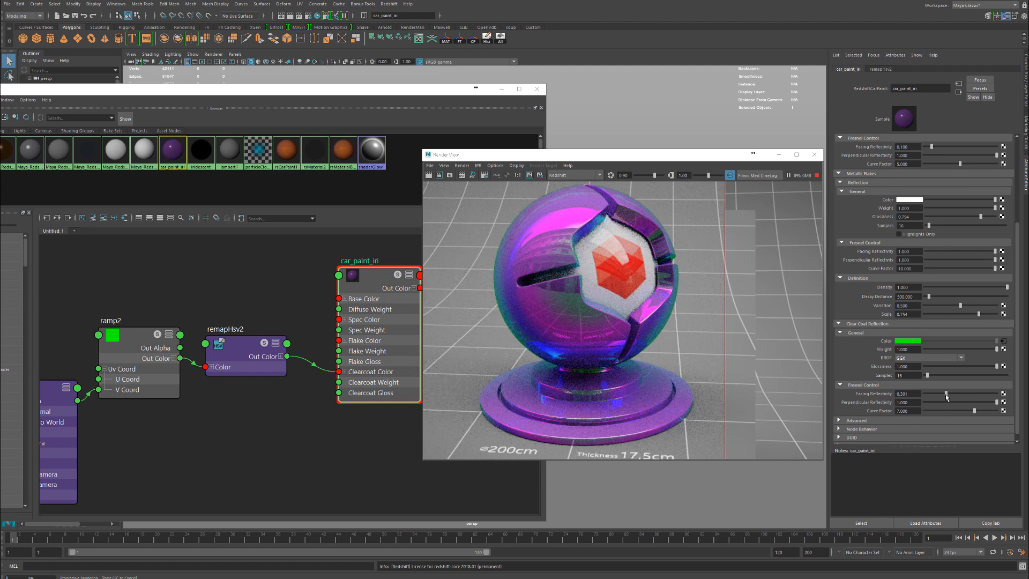
Step: Try a clear coat Facing Reflectivity of 0.4 on car_paint_iri, and settle on 0.35
{"action": "left_click_drag", "start_coordinate": [913, 394], "coordinate": [872, 396]}
{"action": "type", "text": "0.4"}
{"action": "key", "text": "Return"}
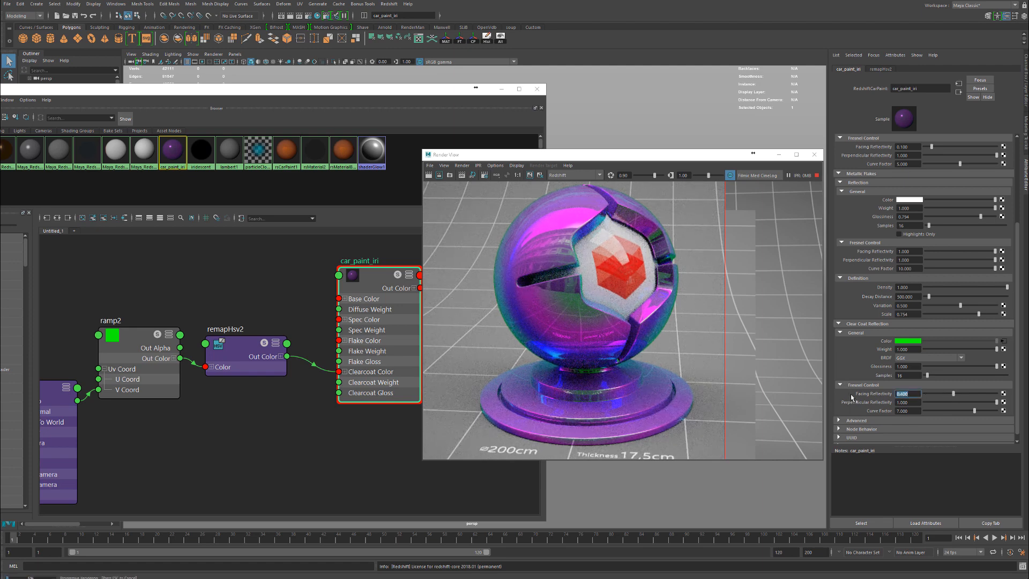
{"action": "type", "text": ".35"}
{"action": "key", "text": "Return"}
Step: Uncover the perspective viewport and inspect the iridescent paint in the live render from several camera angles
{"action": "left_click_drag", "start_coordinate": [386, 90], "coordinate": [156, 104]}
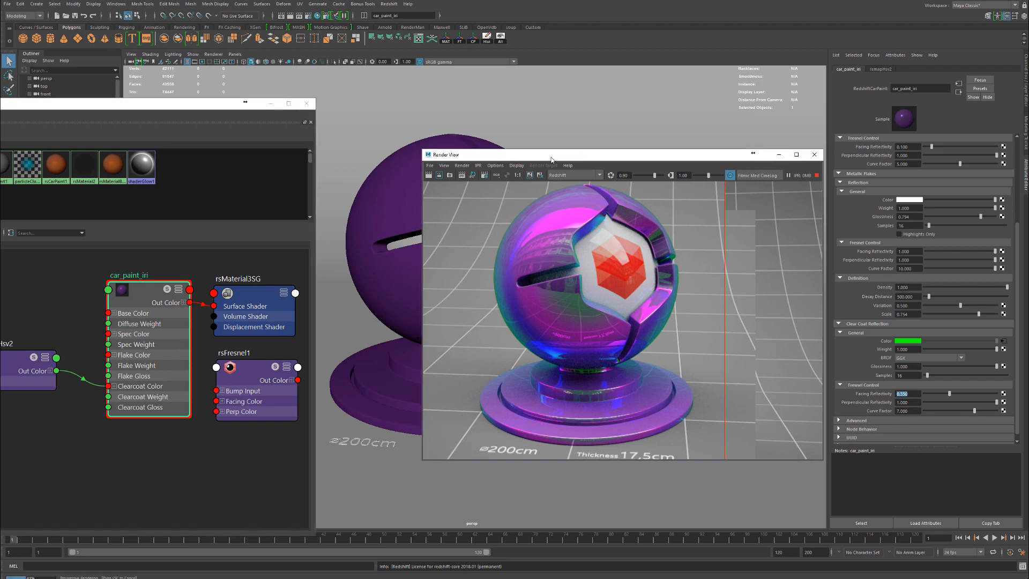
{"action": "left_click_drag", "start_coordinate": [562, 159], "coordinate": [701, 146]}
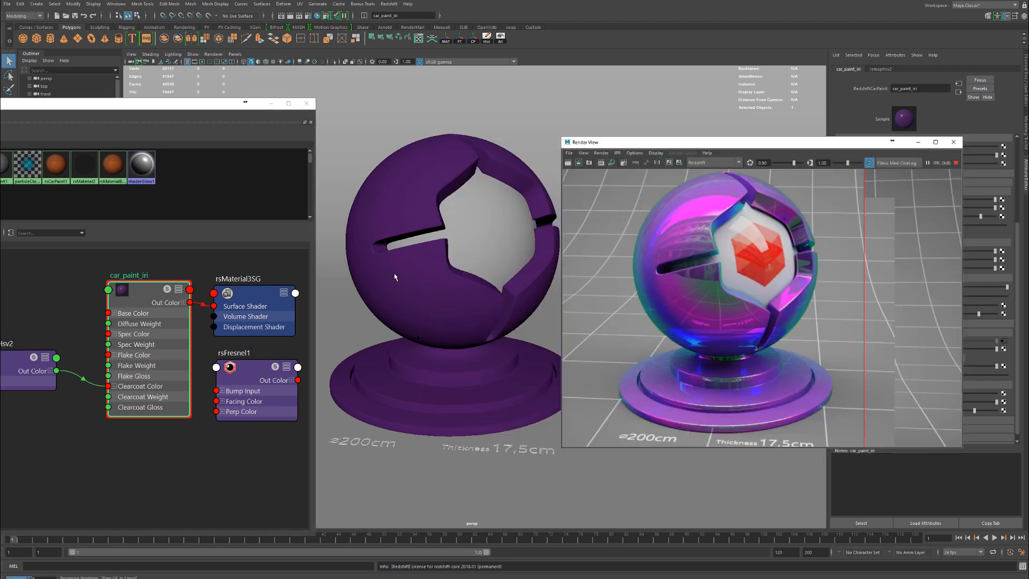
{"action": "mouse_move", "coordinate": [419, 259]}
{"action": "left_mouse_down", "text": "alt"}
{"action": "mouse_move", "coordinate": [433, 258]}
{"action": "mouse_move", "coordinate": [413, 268]}
{"action": "mouse_move", "coordinate": [436, 257]}
{"action": "mouse_move", "coordinate": [417, 273]}
{"action": "left_mouse_up", "text": "alt"}
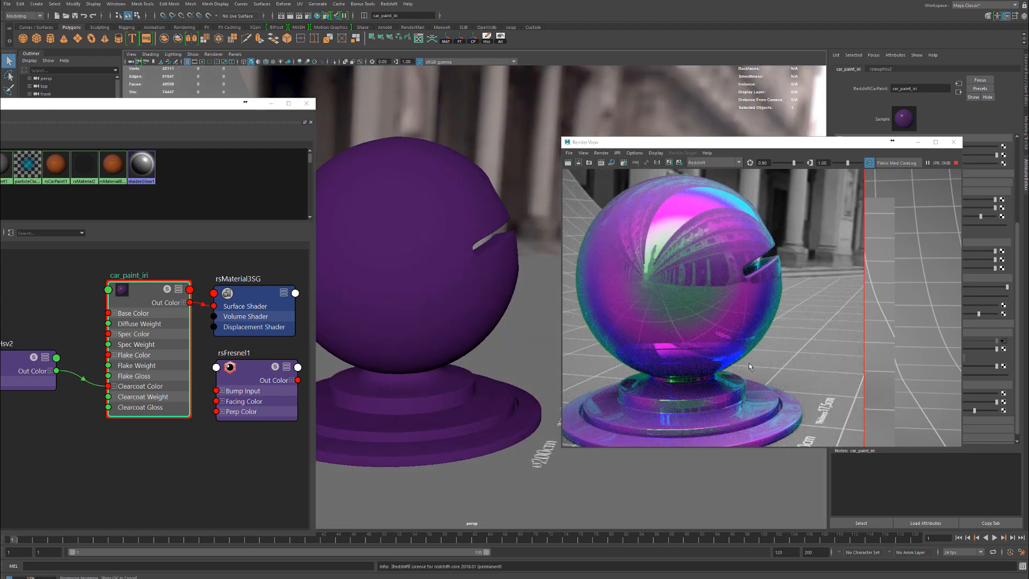
{"action": "left_click_drag", "start_coordinate": [479, 294], "coordinate": [440, 285], "text": "alt"}
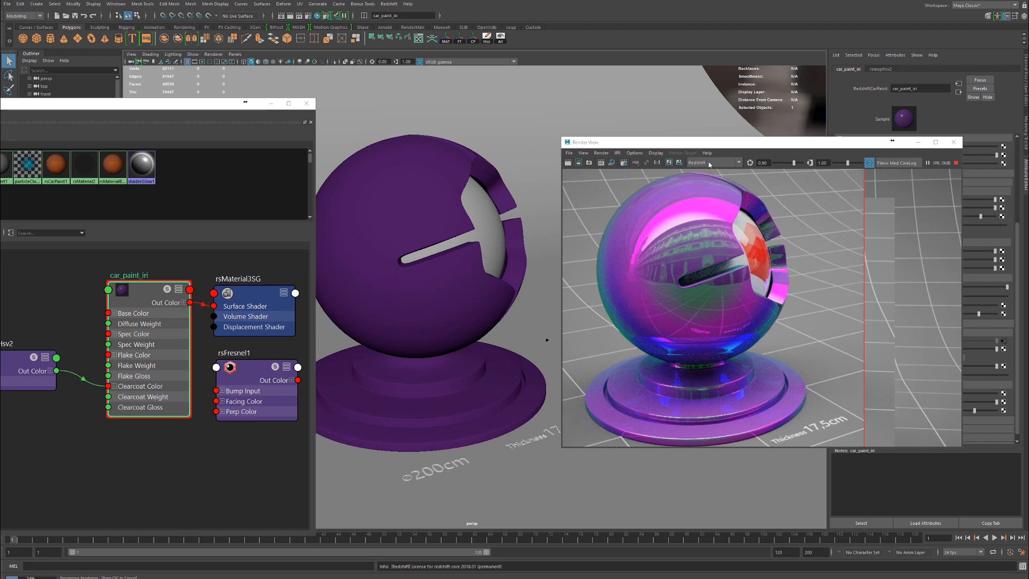
{"action": "left_click_drag", "start_coordinate": [728, 142], "coordinate": [528, 123]}
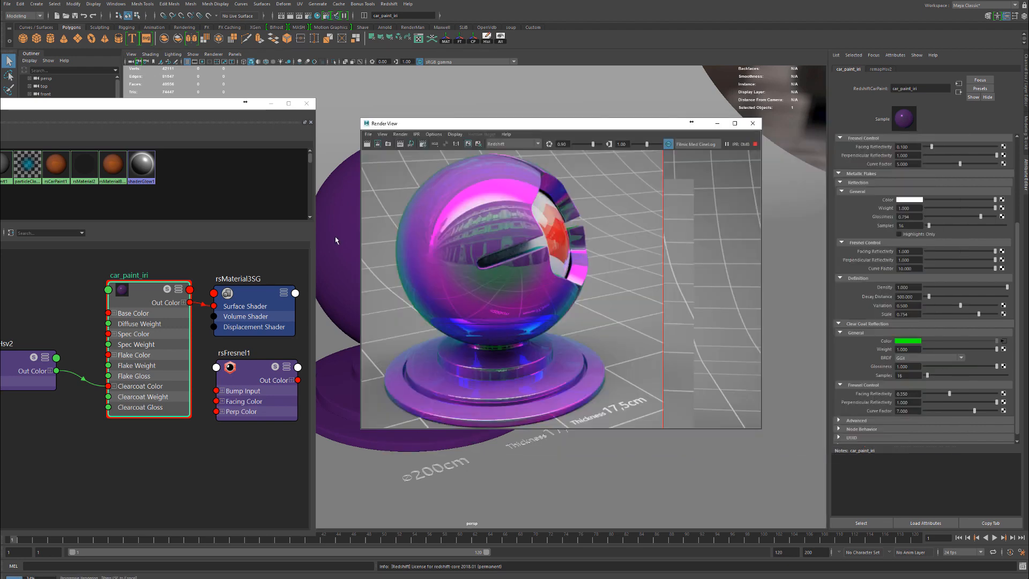
Step: Recolor ramp2's two end markers, at positions 1.000 and 0.000, with the orange from the color history
{"action": "left_click", "coordinate": [1, 383]}
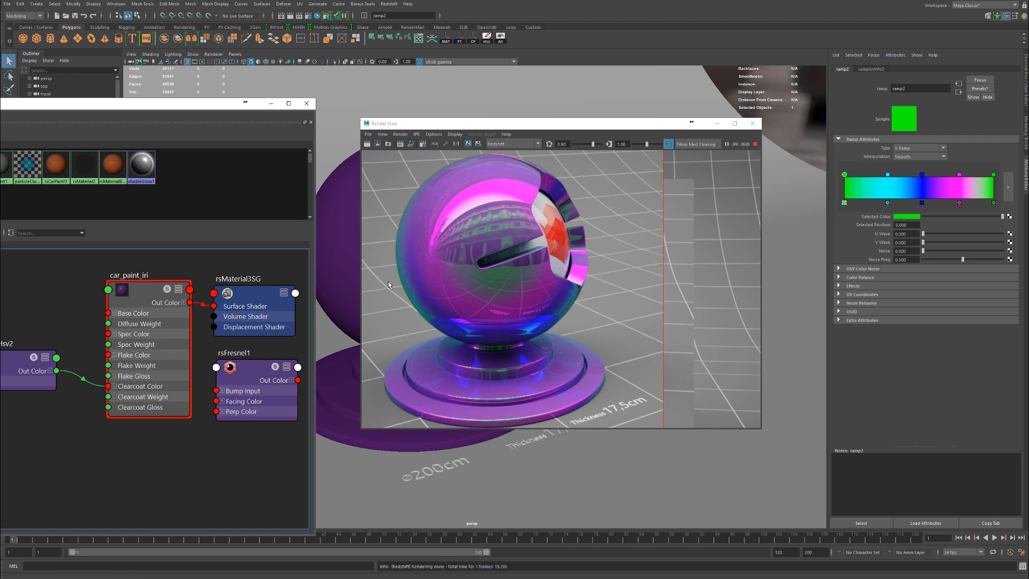
{"action": "left_click", "coordinate": [993, 175]}
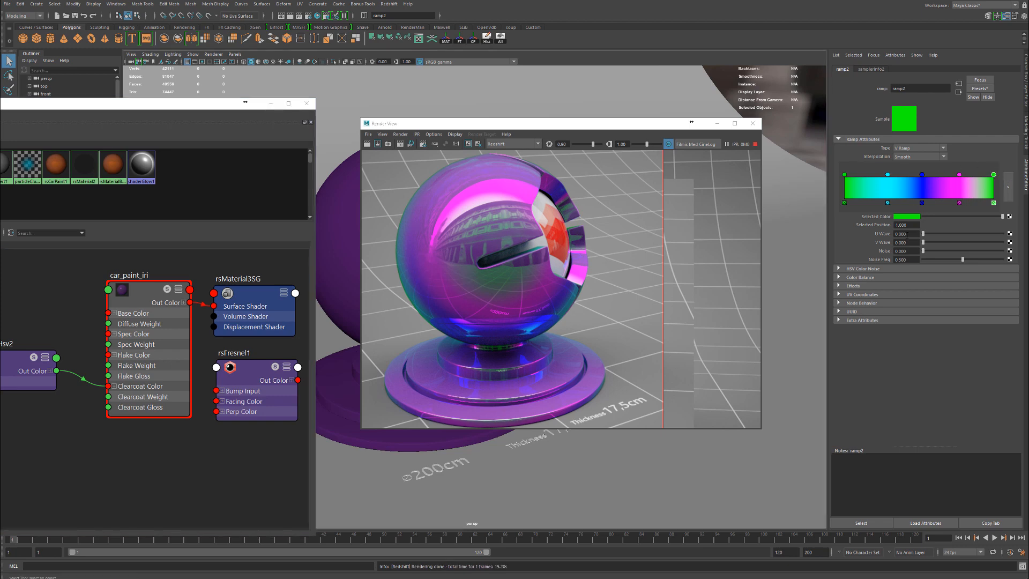
{"action": "left_click", "coordinate": [914, 218]}
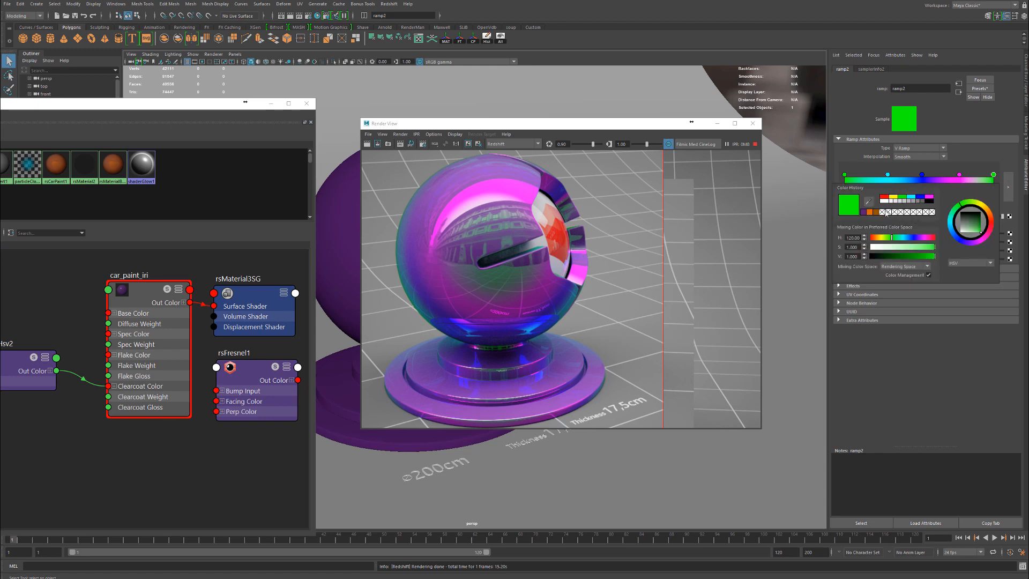
{"action": "left_click", "coordinate": [871, 213]}
{"action": "left_click", "coordinate": [844, 175]}
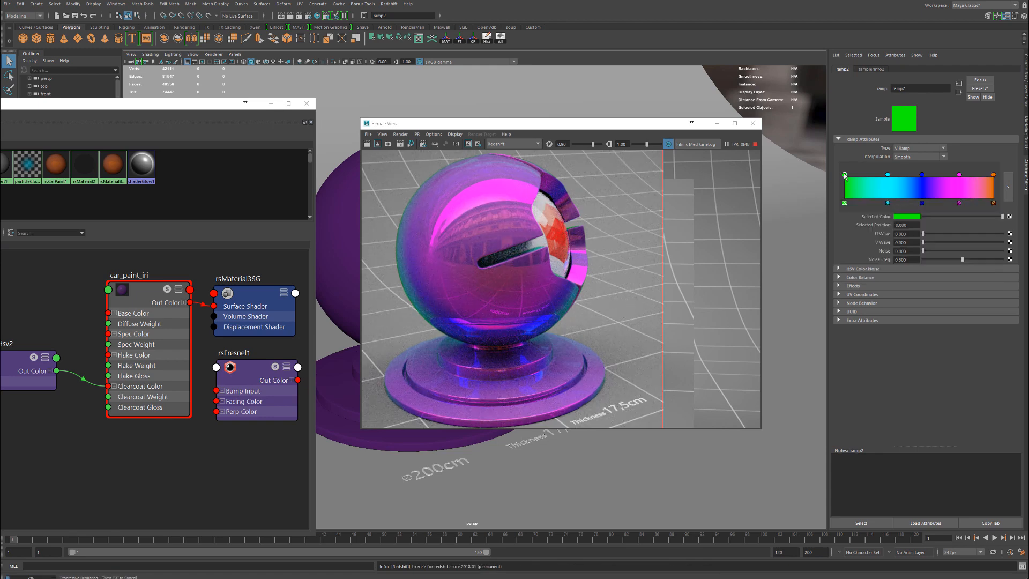
{"action": "left_click", "coordinate": [905, 217]}
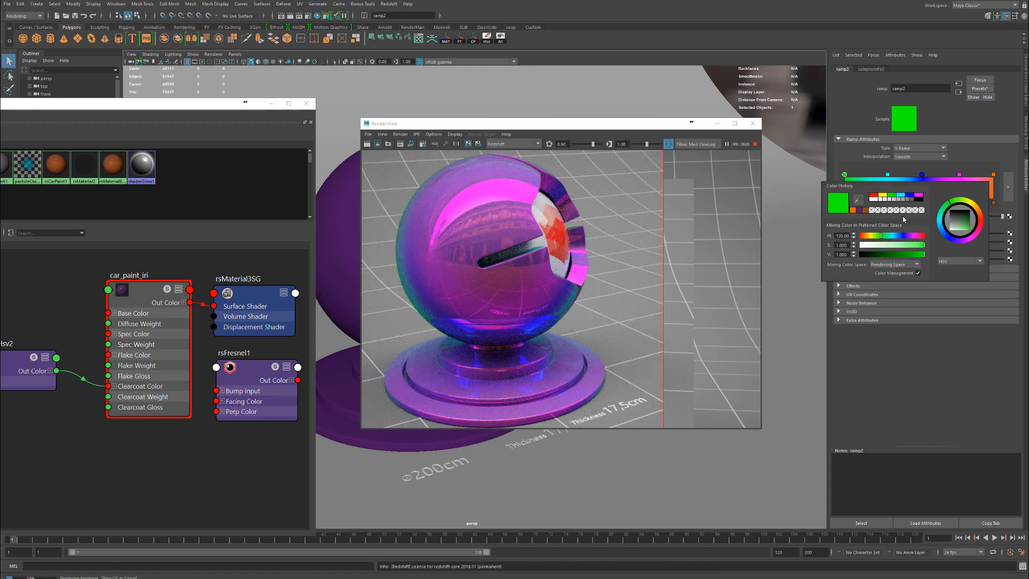
{"action": "left_click", "coordinate": [853, 210]}
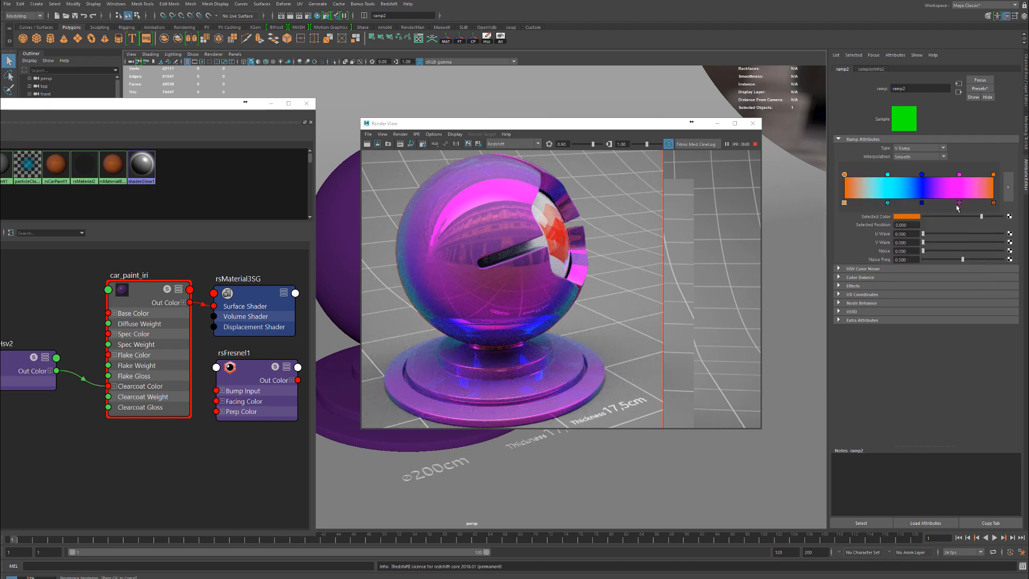
Step: Set ramp2's end marker at position 1.000 back to green, and select the orange marker at position 0.000
{"action": "left_click", "coordinate": [993, 175]}
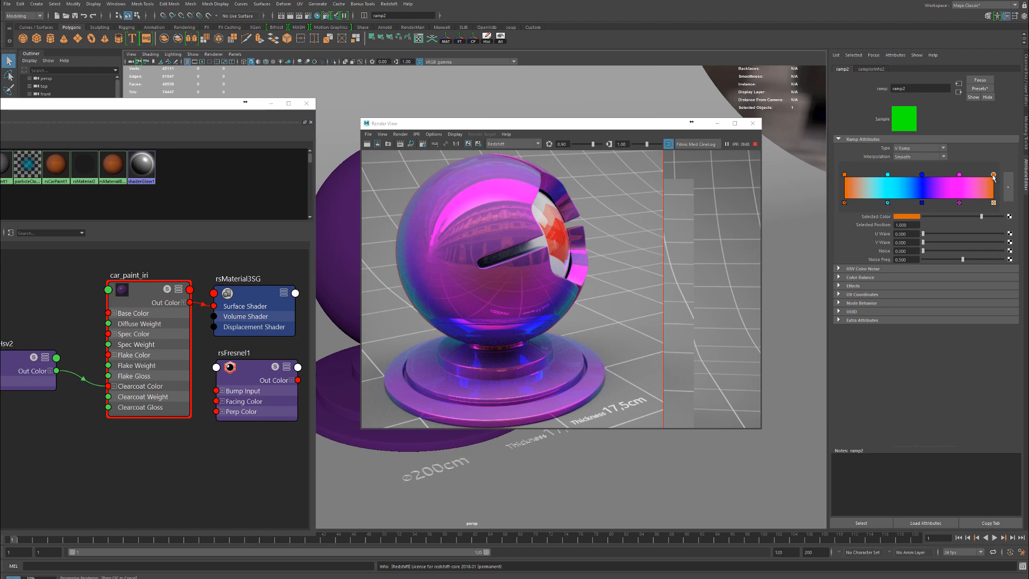
{"action": "left_click", "coordinate": [910, 218]}
{"action": "left_click", "coordinate": [897, 197]}
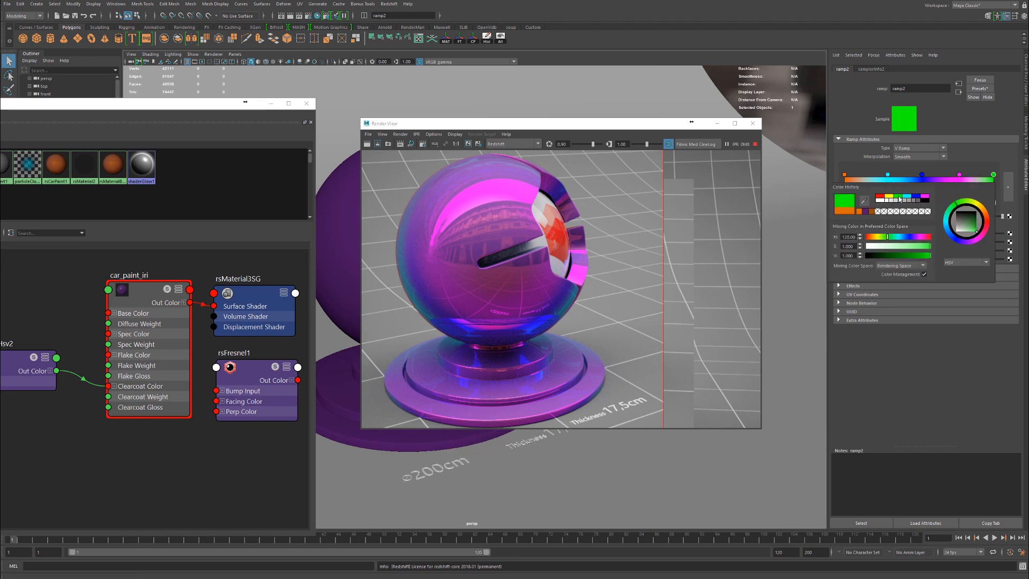
{"action": "left_click", "coordinate": [844, 175]}
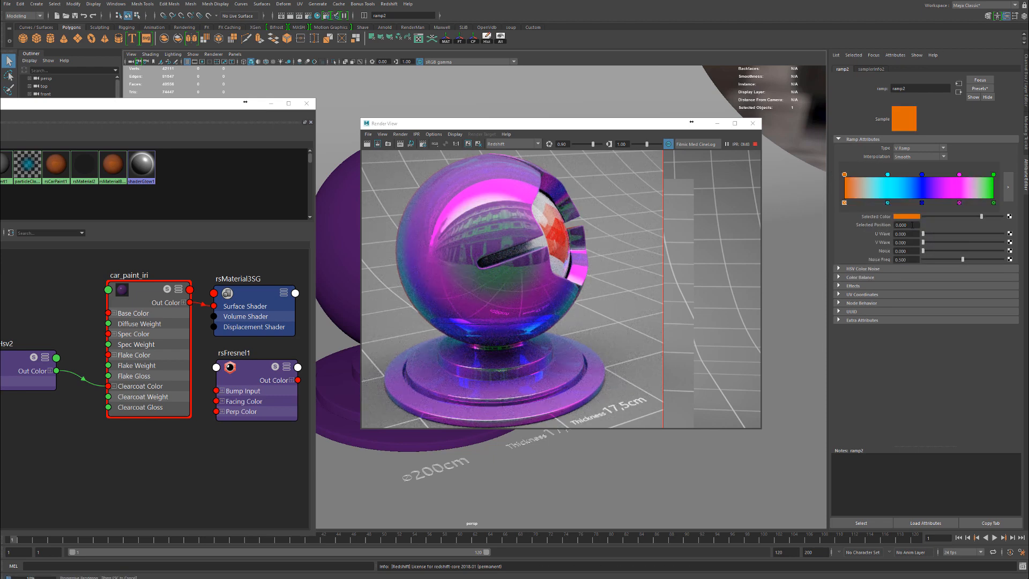
Step: Recolor ramp2's marker at position 0.000 green, and check the paint in the live render from a new camera angle
{"action": "left_click", "coordinate": [913, 219]}
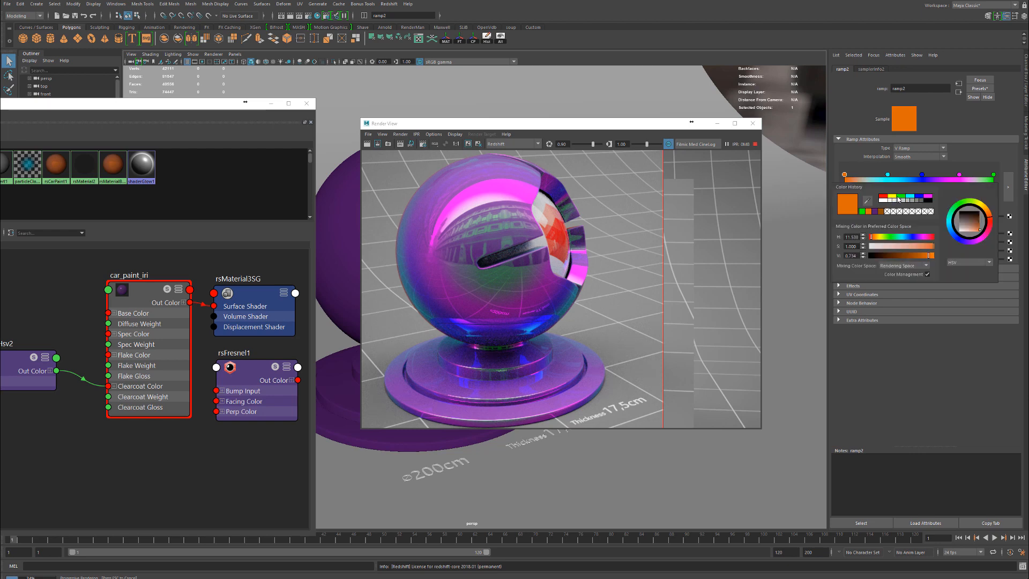
{"action": "left_click", "coordinate": [895, 198]}
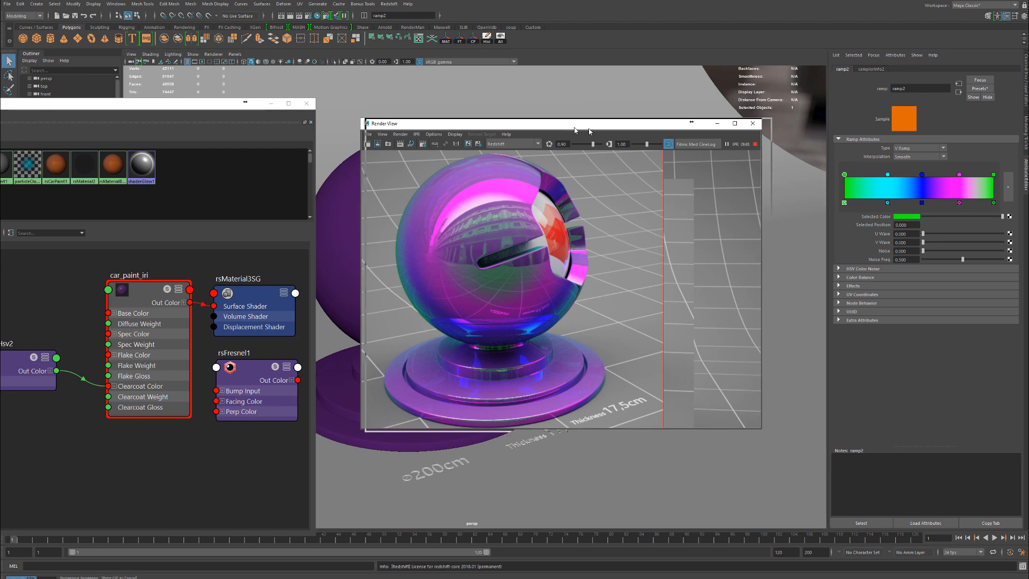
{"action": "left_click_drag", "start_coordinate": [556, 129], "coordinate": [610, 128]}
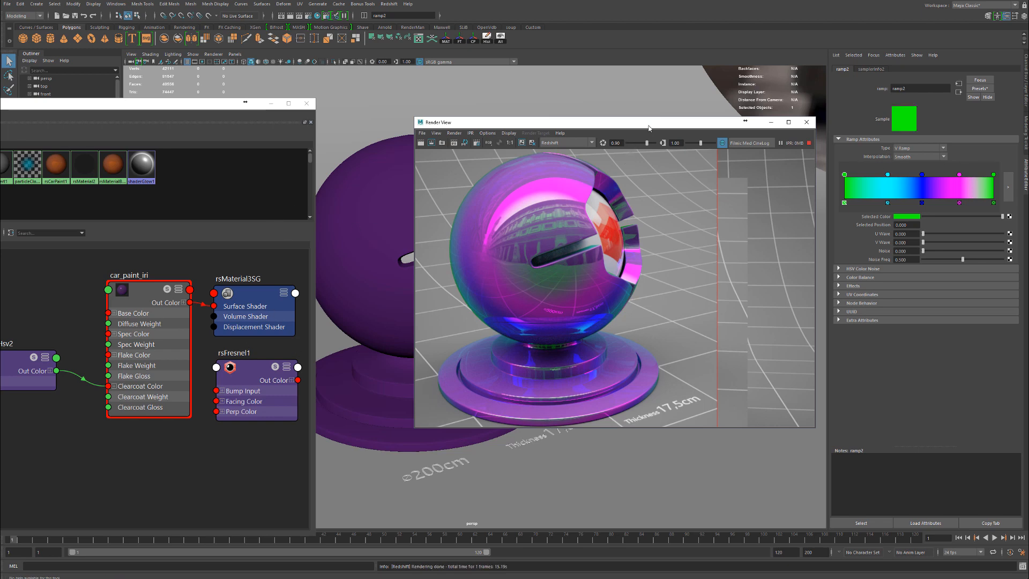
{"action": "left_click_drag", "start_coordinate": [648, 128], "coordinate": [698, 237]}
{"action": "mouse_move", "coordinate": [511, 185]}
{"action": "left_mouse_down", "text": "alt"}
{"action": "mouse_move", "coordinate": [521, 172]}
{"action": "mouse_move", "coordinate": [506, 187]}
{"action": "left_mouse_up", "text": "alt"}
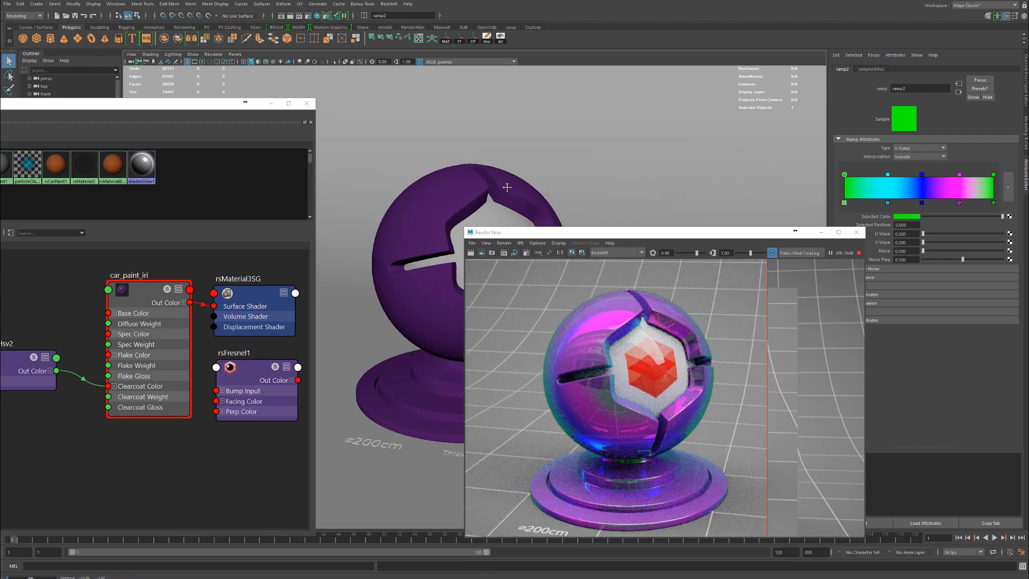
{"action": "left_click_drag", "start_coordinate": [622, 232], "coordinate": [566, 103]}
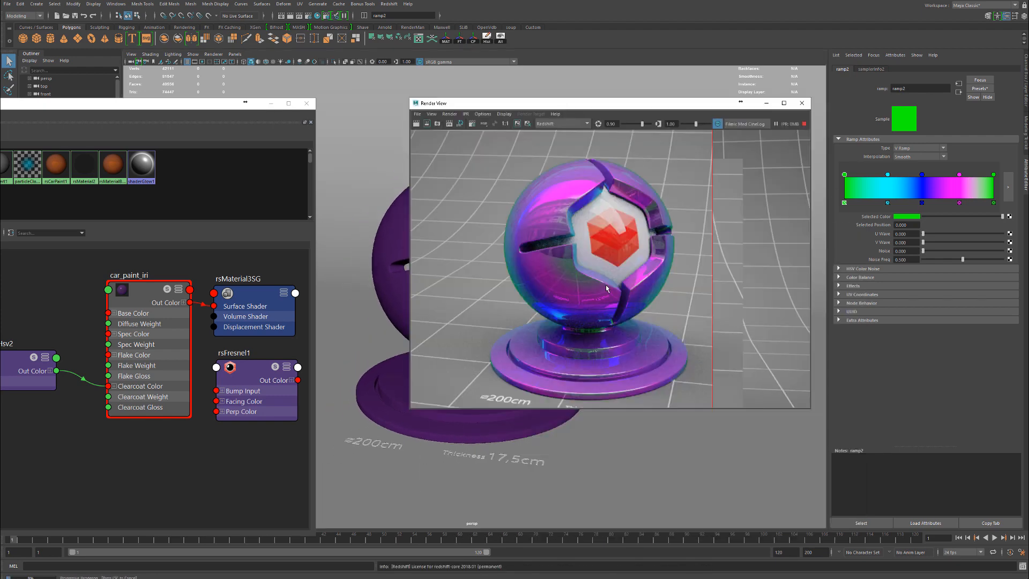
Step: Select the car_paint_iri node and try its base layer specular Glossiness at 1.0 and at lower values
{"action": "left_click_drag", "start_coordinate": [165, 320], "coordinate": [164, 330]}
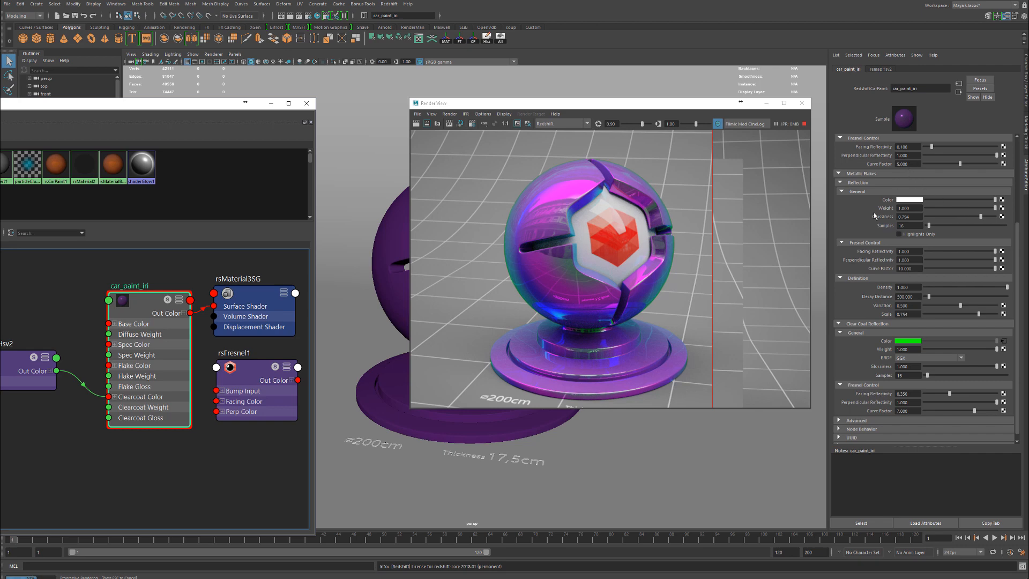
{"action": "scroll", "coordinate": [873, 214], "scroll_direction": "up", "scroll_amount": 3}
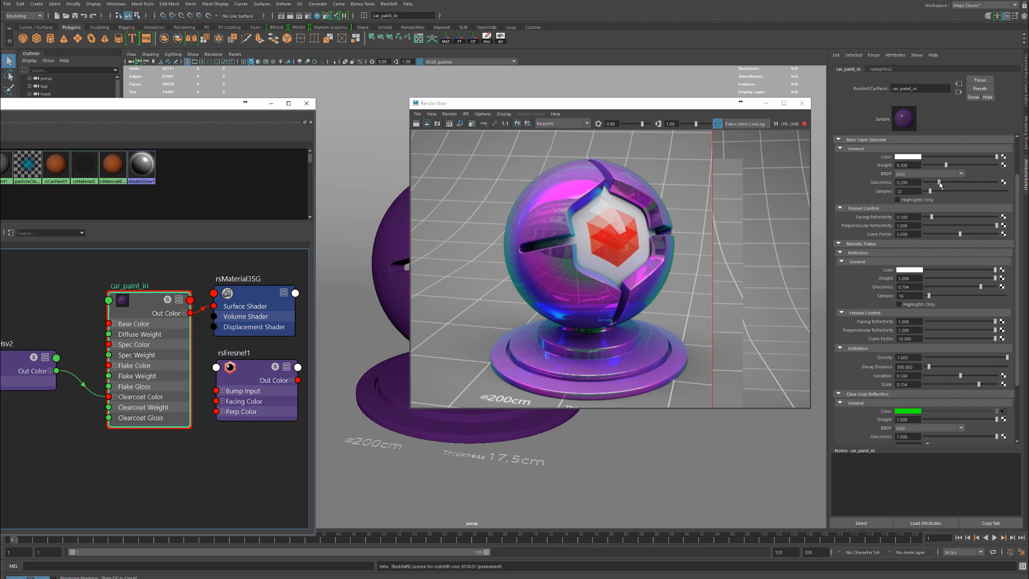
{"action": "left_click_drag", "start_coordinate": [939, 184], "coordinate": [1019, 187]}
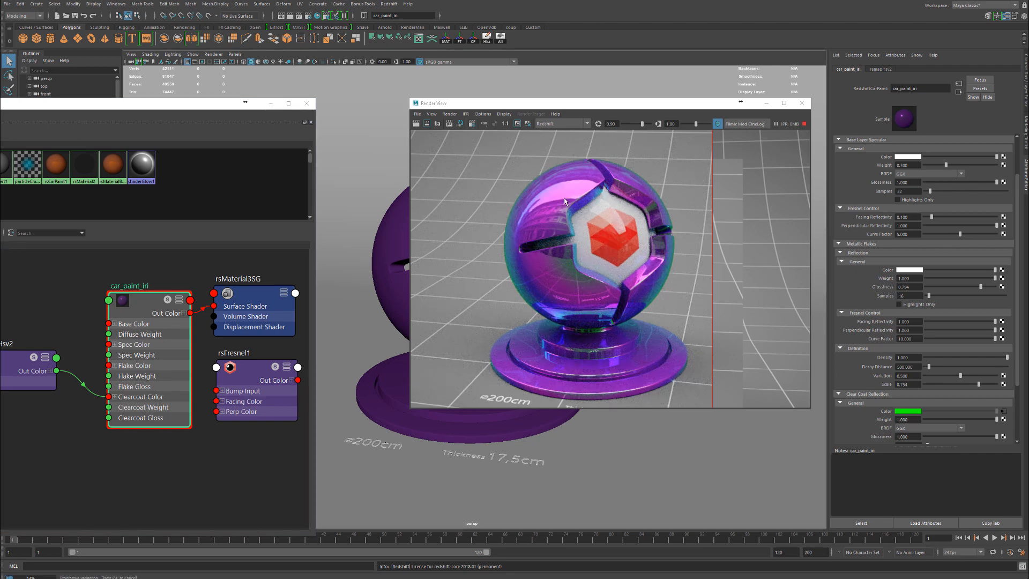
{"action": "left_click", "coordinate": [928, 183]}
{"action": "left_click_drag", "start_coordinate": [928, 184], "coordinate": [948, 183]}
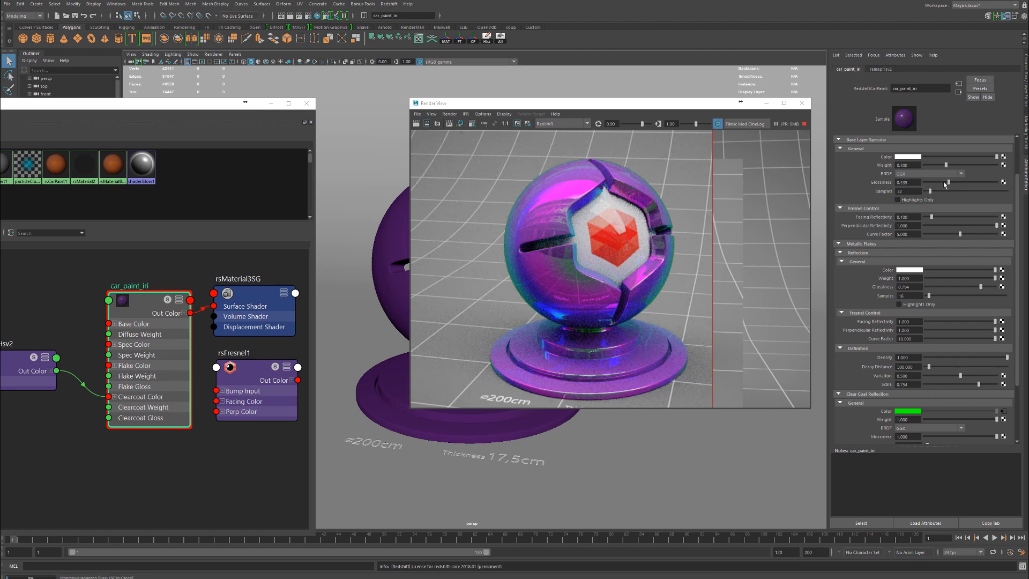
{"action": "left_click", "coordinate": [915, 182]}
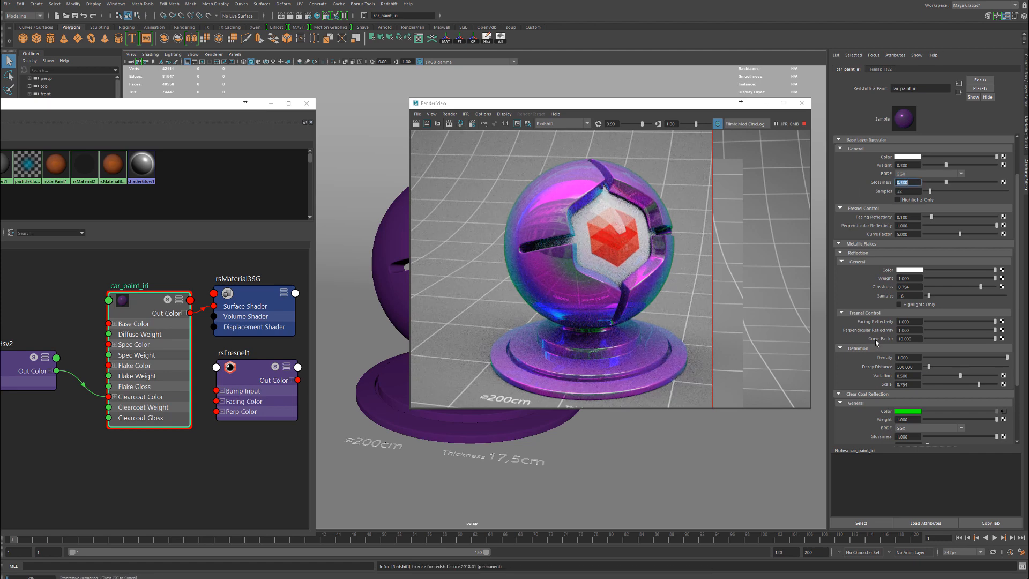
Step: Try lower clear coat Glossiness values, including 0.9, on car_paint_iri, and settle on 0.95
{"action": "scroll", "coordinate": [864, 339], "scroll_direction": "down", "scroll_amount": 3}
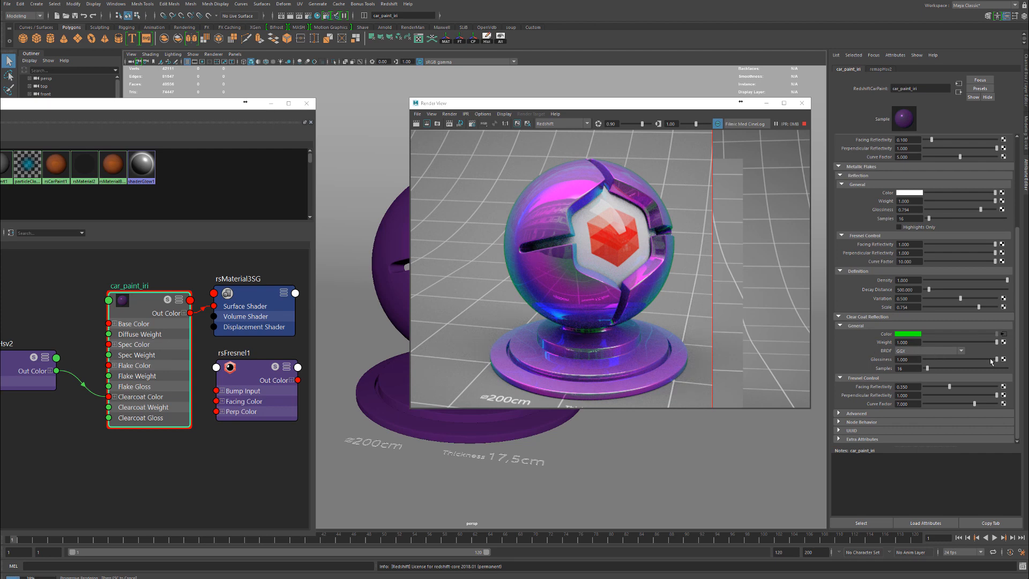
{"action": "left_click_drag", "start_coordinate": [996, 359], "coordinate": [941, 368]}
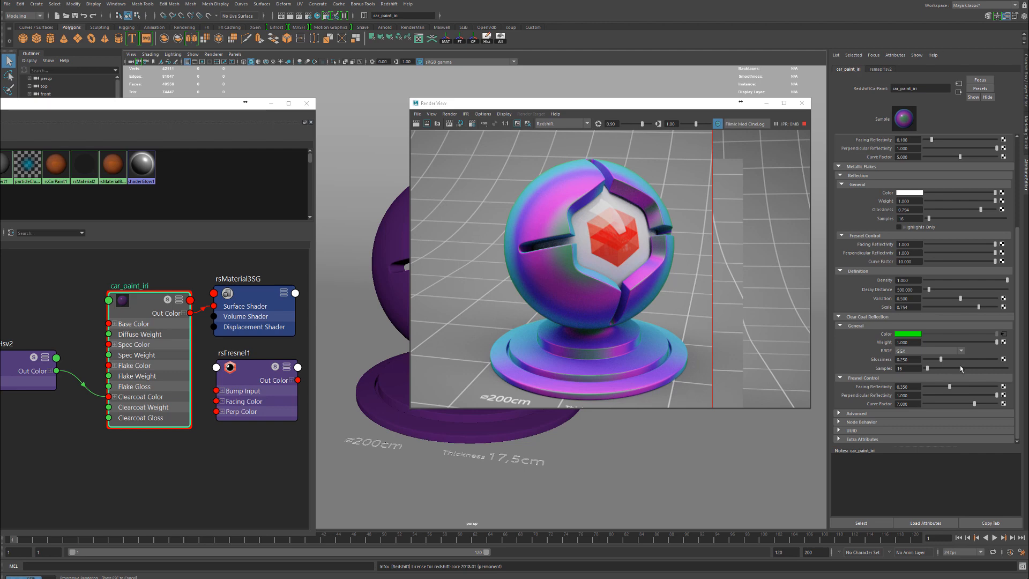
{"action": "left_click_drag", "start_coordinate": [960, 359], "coordinate": [984, 359]}
{"action": "left_click", "coordinate": [904, 359]}
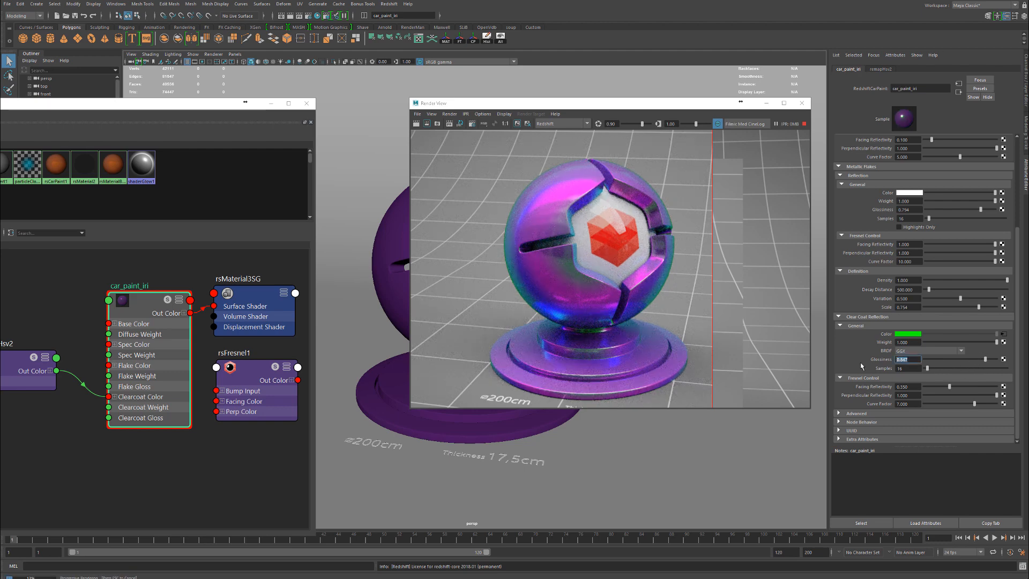
{"action": "type", "text": "0.9"}
{"action": "key", "text": "Return"}
{"action": "type", "text": "0.95"}
{"action": "key", "text": "Return"}
Step: Try a clear coat Facing Reflectivity of 0.2, and return it to 0.35
{"action": "left_click", "coordinate": [916, 387]}
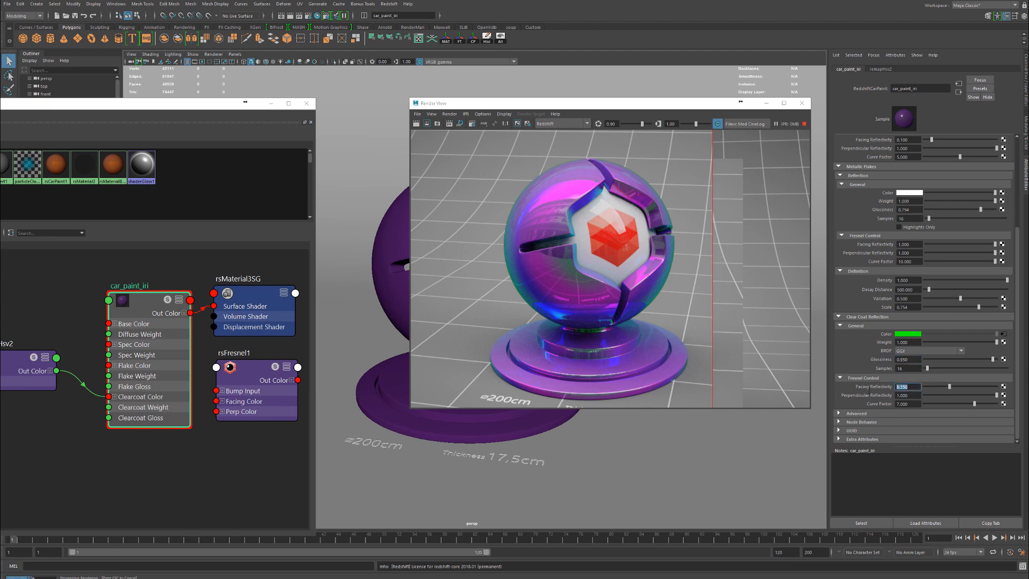
{"action": "type", "text": "0.2"}
{"action": "key", "text": "Return"}
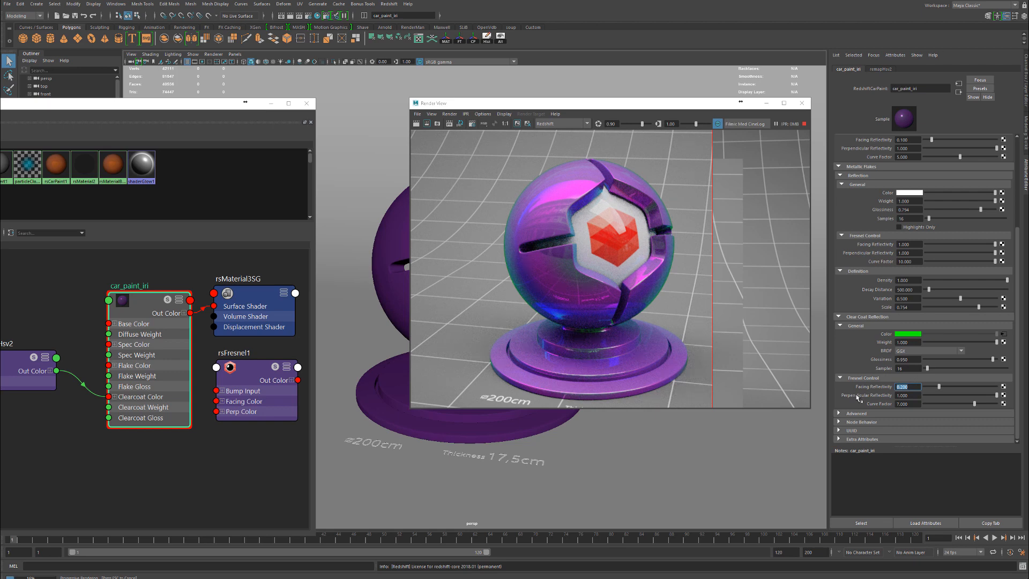
{"action": "key", "text": "BackSpace"}
{"action": "type", "text": ".35"}
{"action": "key", "text": "Return"}
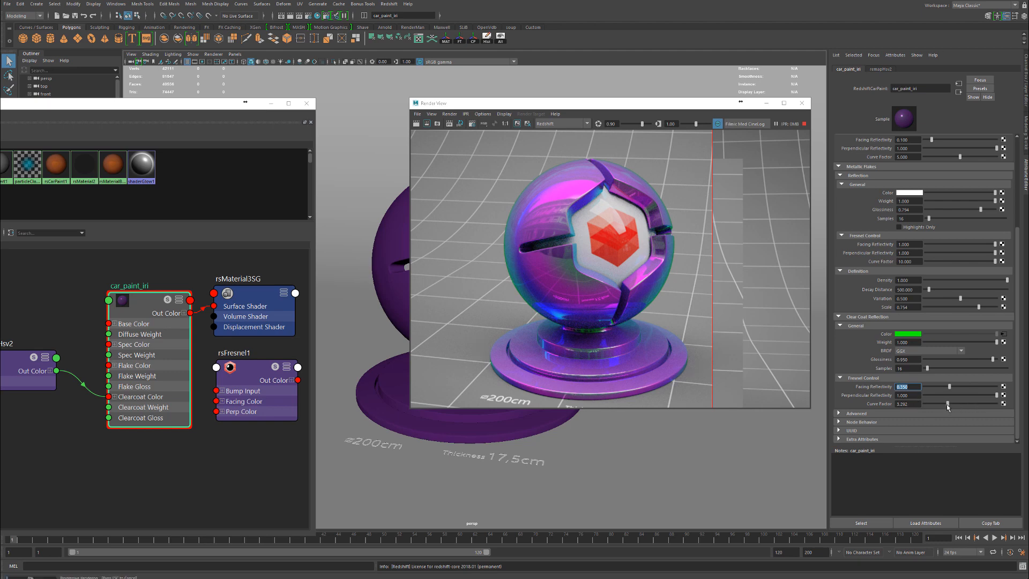
Step: Try low clear coat Fresnel Curve Factor values such as 0.3, settle on 2, and inspect the render from other angles
{"action": "left_click_drag", "start_coordinate": [946, 404], "coordinate": [903, 406]}
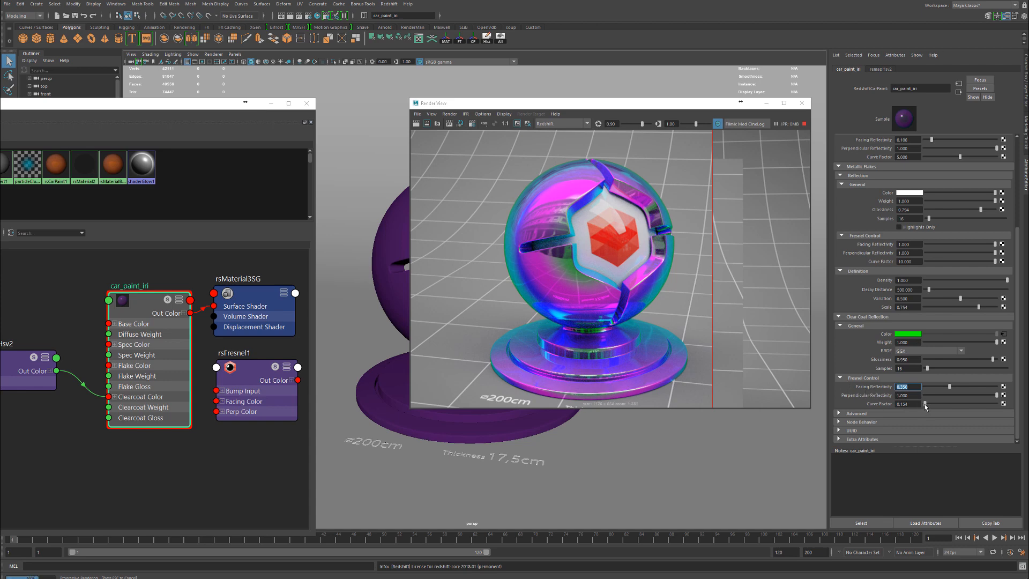
{"action": "left_click_drag", "start_coordinate": [924, 403], "coordinate": [846, 412]}
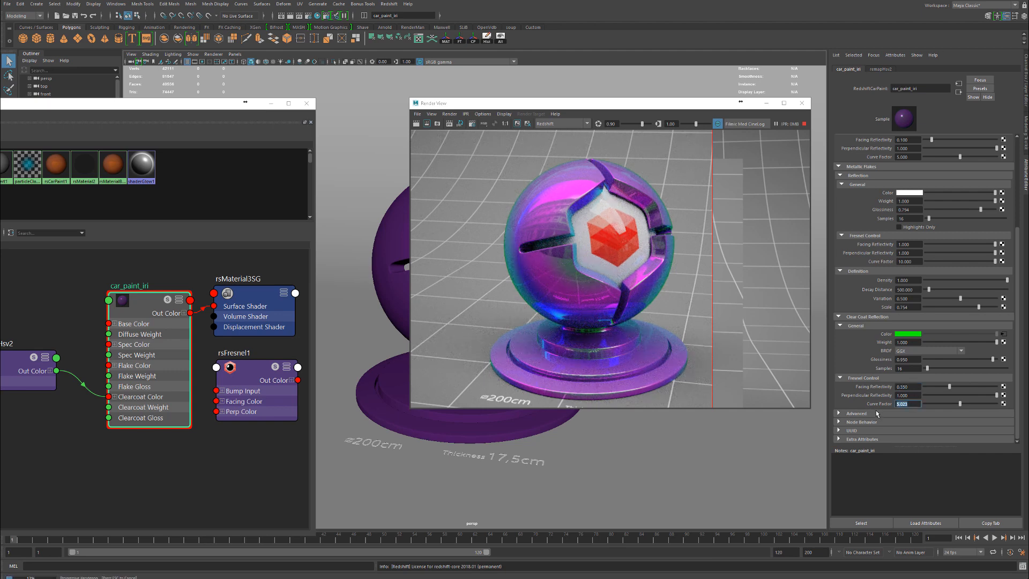
{"action": "type", "text": "0.3"}
{"action": "key", "text": "Return"}
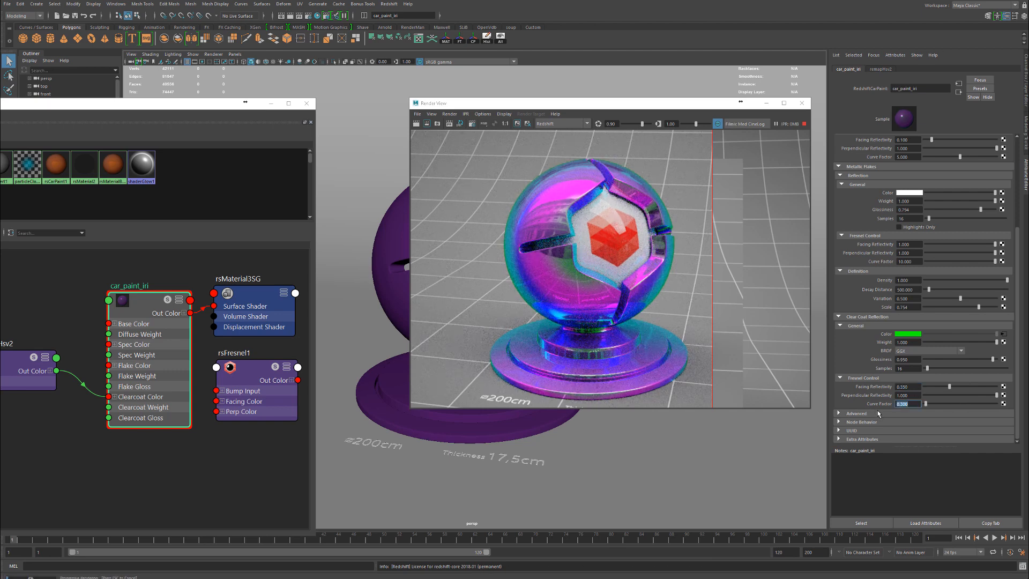
{"action": "type", "text": "1.885"}
{"action": "key", "text": "Return"}
{"action": "key", "text": "Return"}
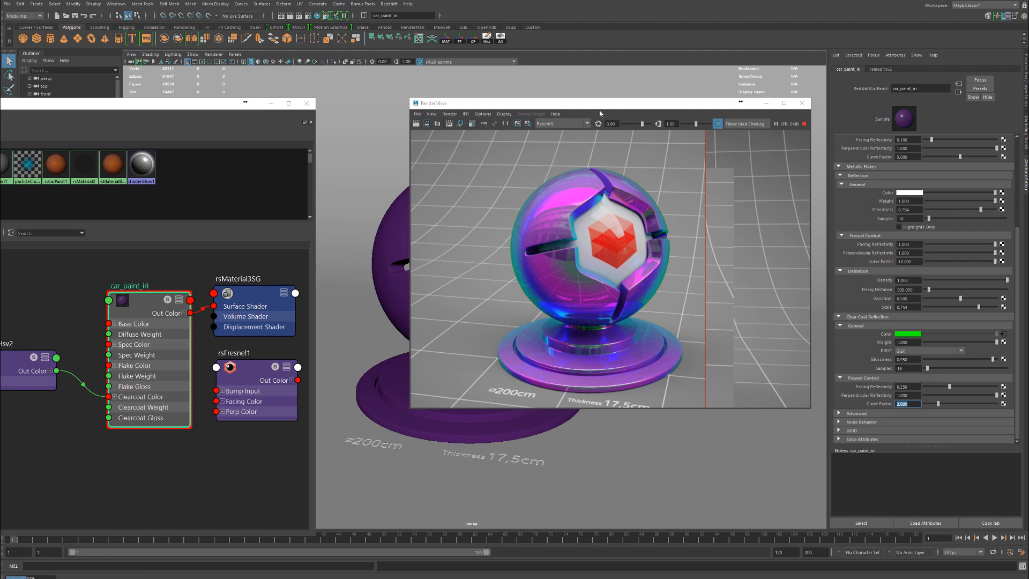
{"action": "left_click_drag", "start_coordinate": [604, 104], "coordinate": [761, 146]}
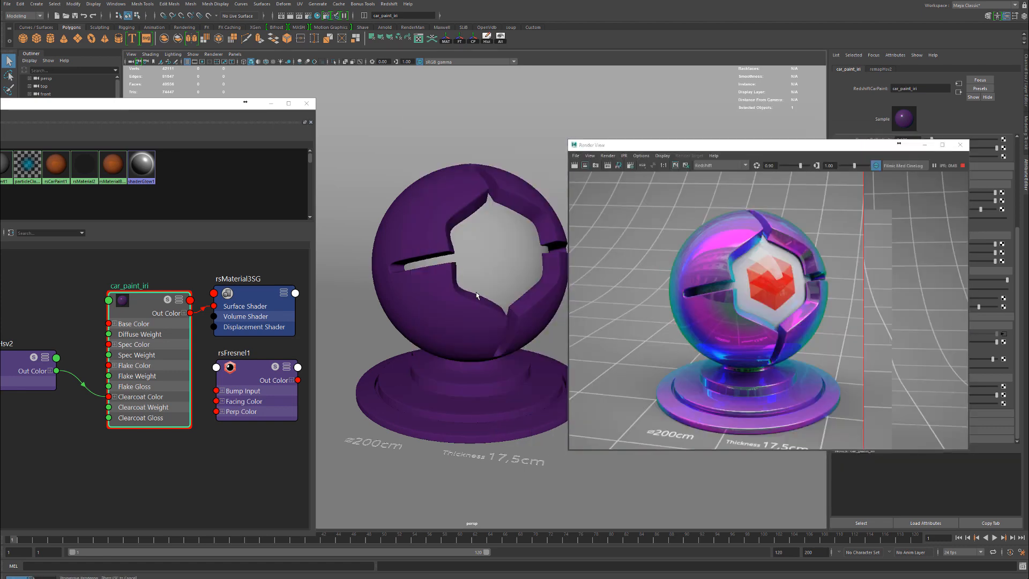
{"action": "mouse_move", "coordinate": [496, 283]}
{"action": "left_mouse_down", "text": "alt"}
{"action": "mouse_move", "coordinate": [526, 288]}
{"action": "mouse_move", "coordinate": [507, 287]}
{"action": "left_mouse_up", "text": "alt"}
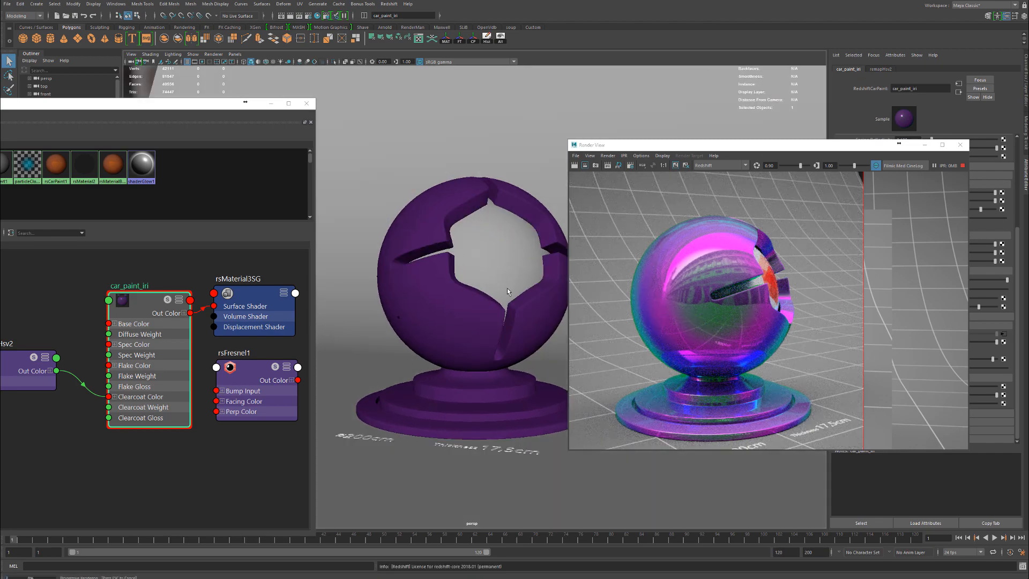
{"action": "left_click_drag", "start_coordinate": [767, 152], "coordinate": [621, 138]}
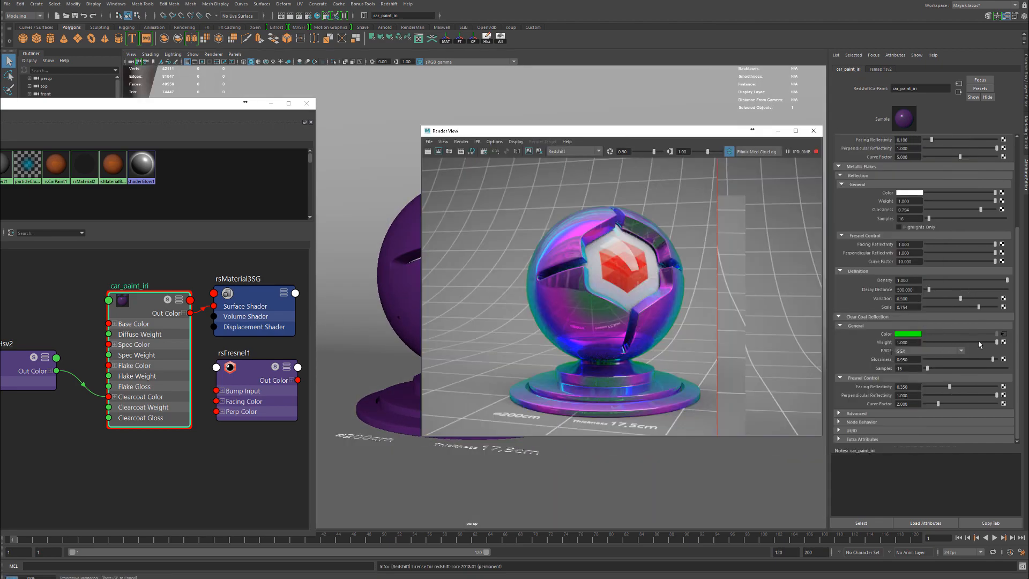
Step: Set the clear coat Weight to 0 and the base layer specular Glossiness to 0.9
{"action": "left_click_drag", "start_coordinate": [978, 341], "coordinate": [916, 346]}
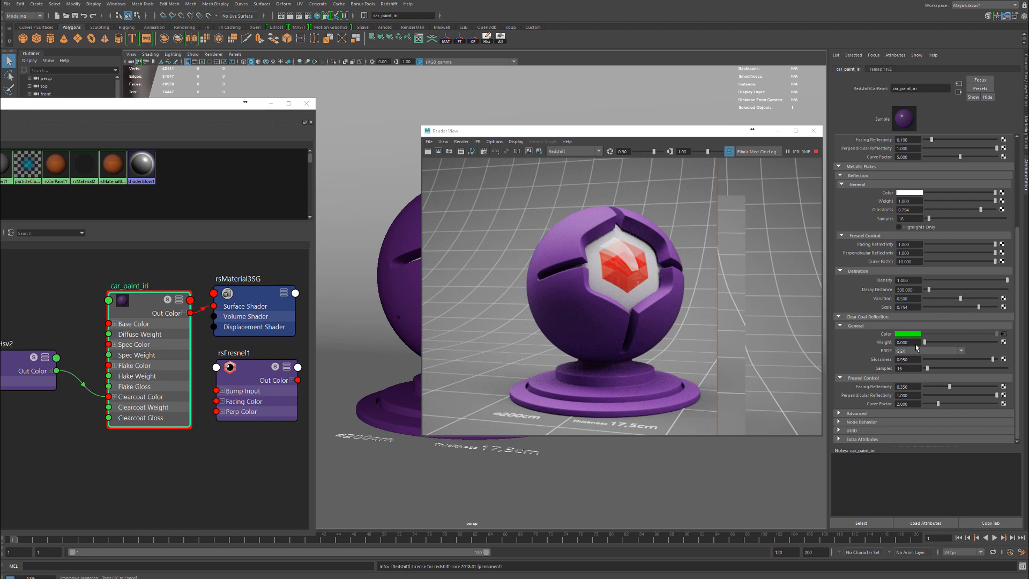
{"action": "left_click_drag", "start_coordinate": [418, 240], "coordinate": [432, 244], "text": "alt"}
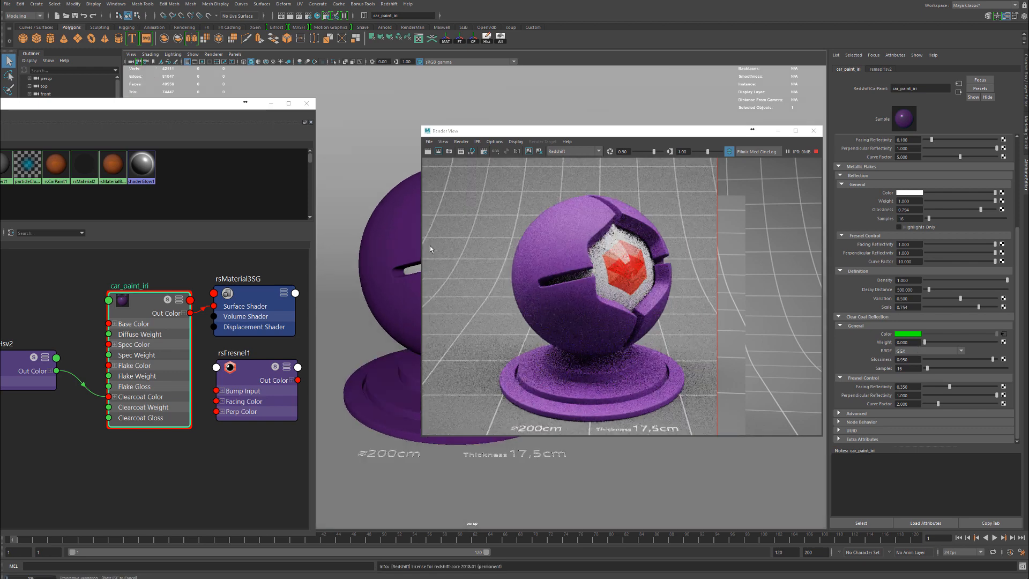
{"action": "scroll", "coordinate": [959, 258], "scroll_direction": "up", "scroll_amount": 5}
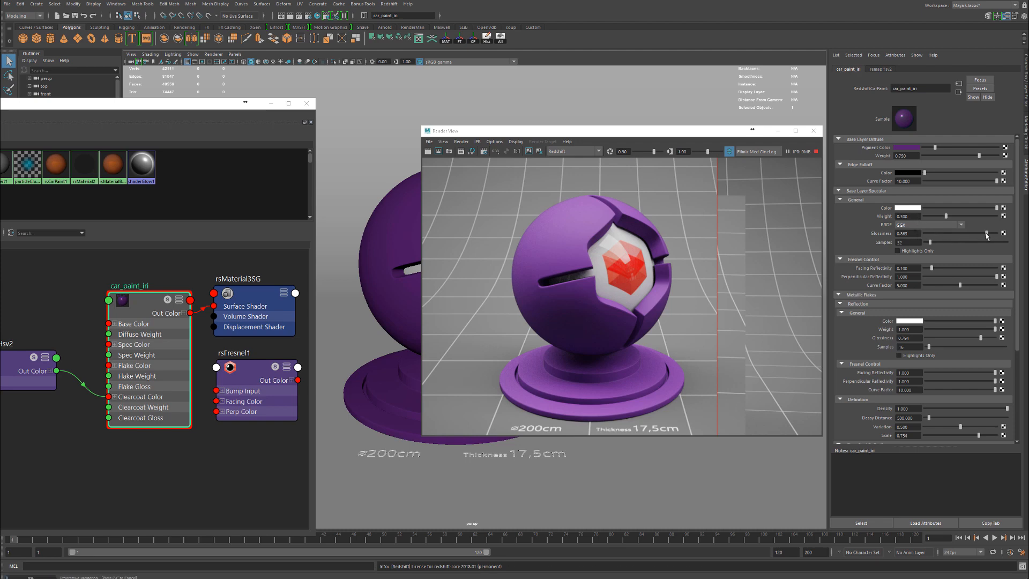
{"action": "left_click", "coordinate": [908, 233]}
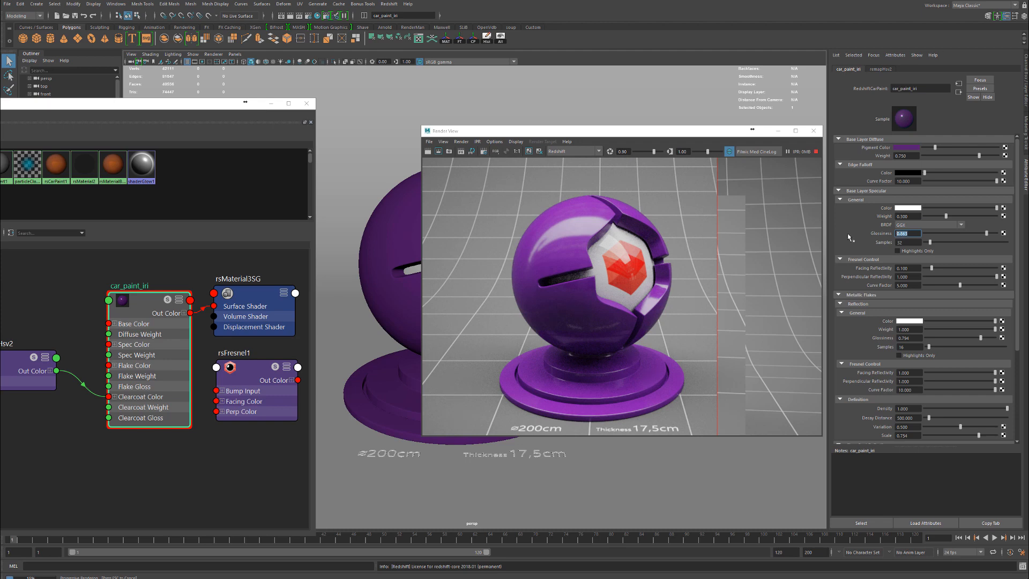
{"action": "key", "text": "Return"}
Step: Raise the clear coat Weight, trying 0.8 and settling on 0.6, and check the render from another camera angle
{"action": "scroll", "coordinate": [943, 322], "scroll_direction": "down", "scroll_amount": 5}
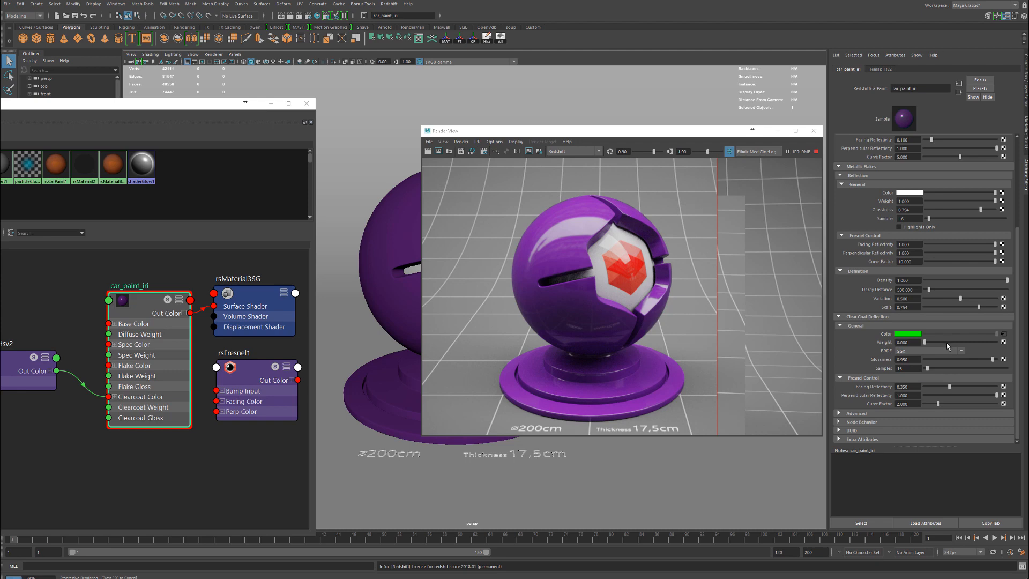
{"action": "mouse_move", "coordinate": [947, 342]}
{"action": "left_mouse_down"}
{"action": "mouse_move", "coordinate": [957, 345]}
{"action": "mouse_move", "coordinate": [939, 344]}
{"action": "left_mouse_up"}
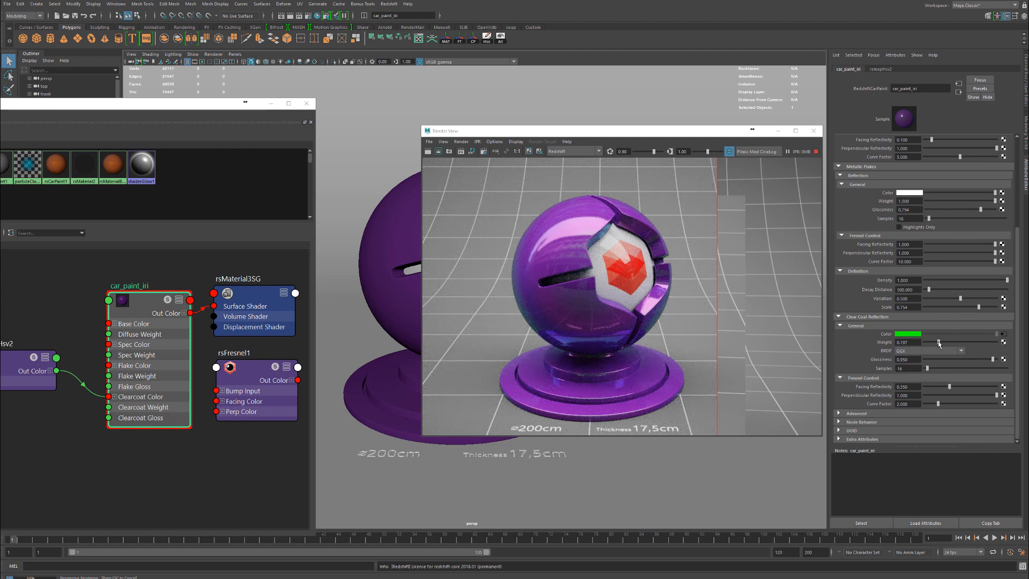
{"action": "left_click_drag", "start_coordinate": [940, 343], "coordinate": [972, 345]}
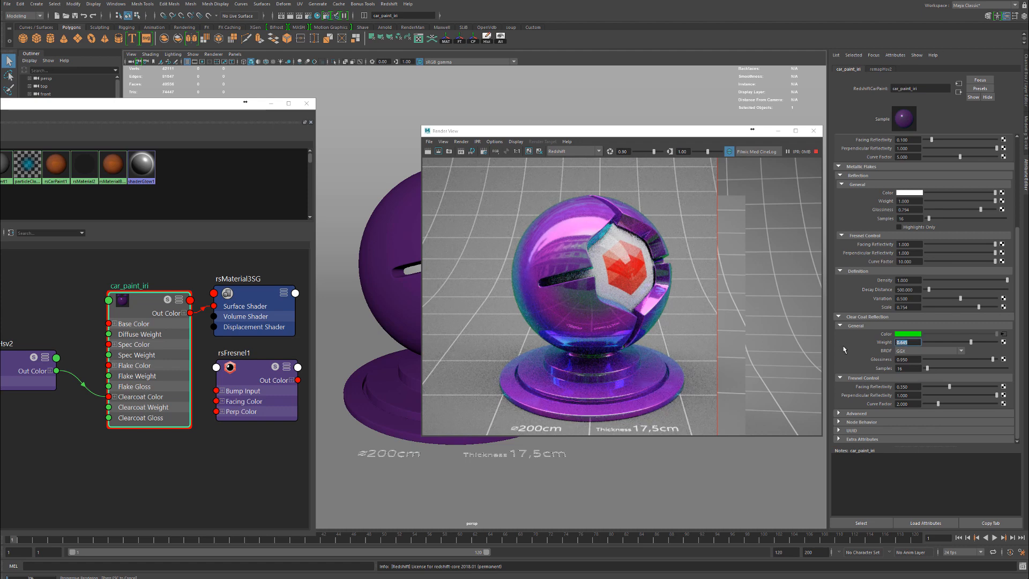
{"action": "type", "text": ".8"}
{"action": "key", "text": "Return"}
{"action": "type", "text": ".6"}
{"action": "key", "text": "Return"}
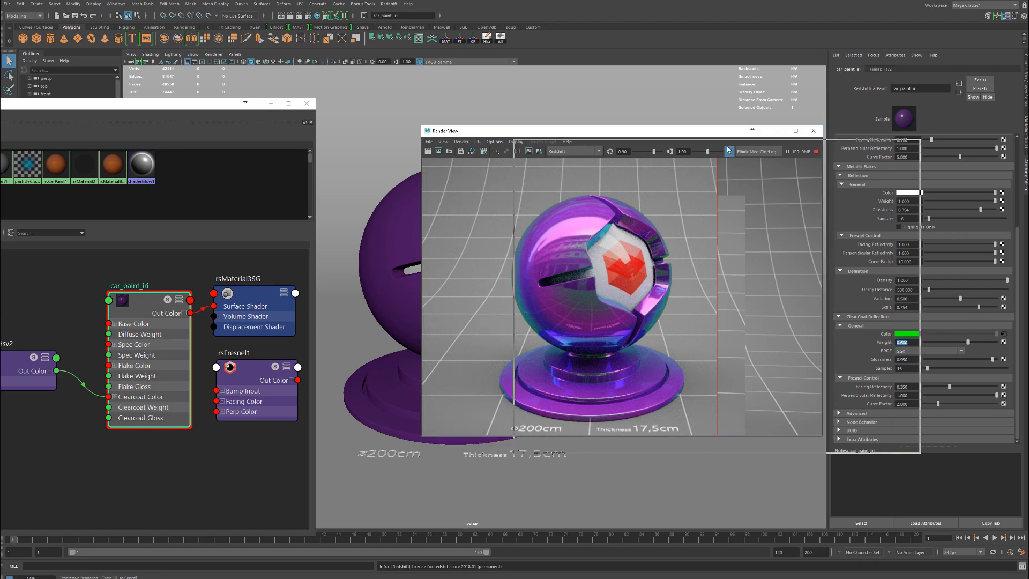
{"action": "left_click_drag", "start_coordinate": [628, 136], "coordinate": [725, 152]}
{"action": "left_click_drag", "start_coordinate": [439, 300], "coordinate": [407, 298], "text": "alt"}
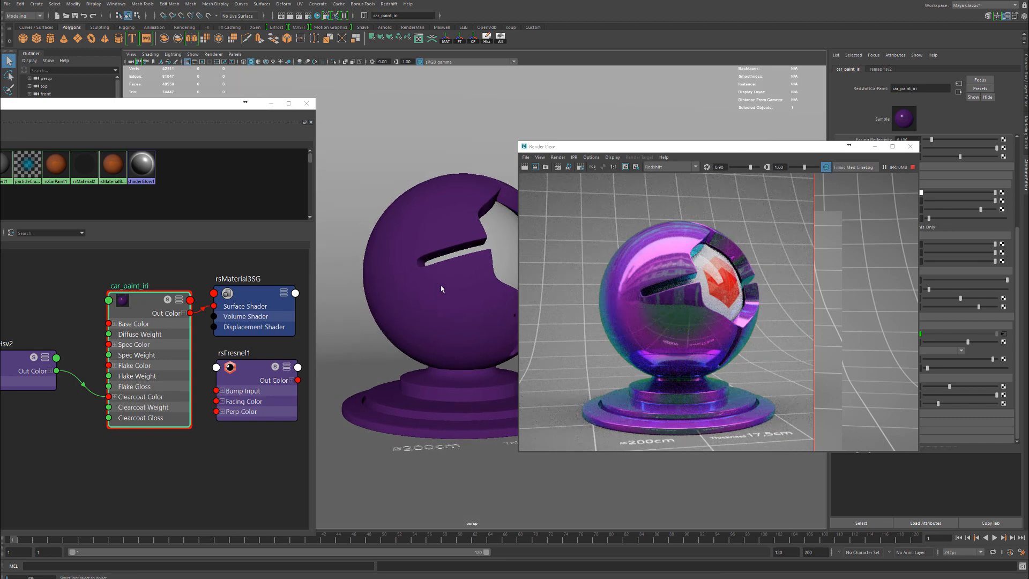
{"action": "left_click_drag", "start_coordinate": [781, 146], "coordinate": [681, 189]}
Step: Try a dark green base layer Pigment Color with hue 120, saturation 1 and value about 0.1
{"action": "scroll", "coordinate": [948, 330], "scroll_direction": "up", "scroll_amount": 5}
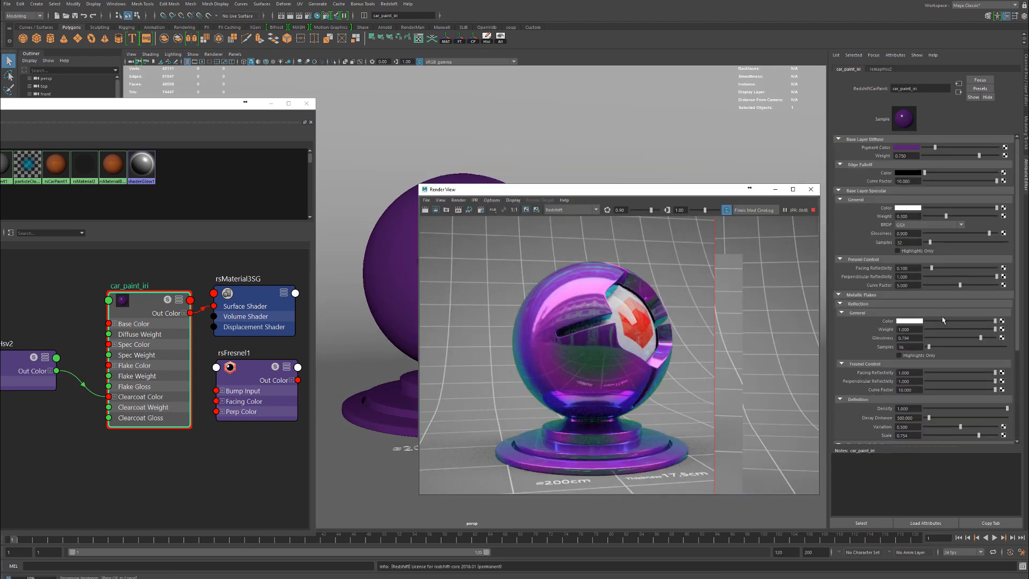
{"action": "left_click", "coordinate": [904, 148]}
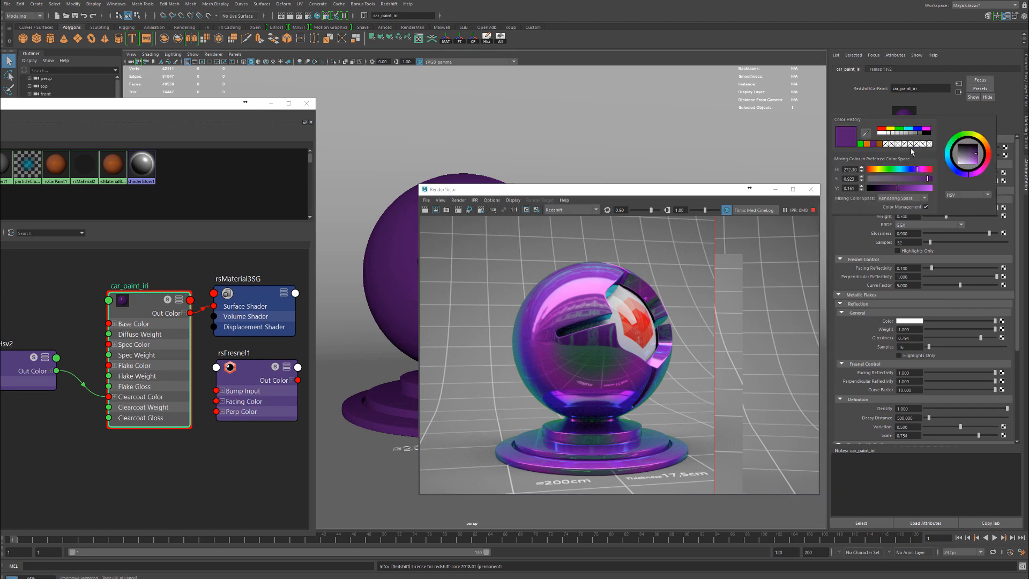
{"action": "left_click", "coordinate": [907, 150]}
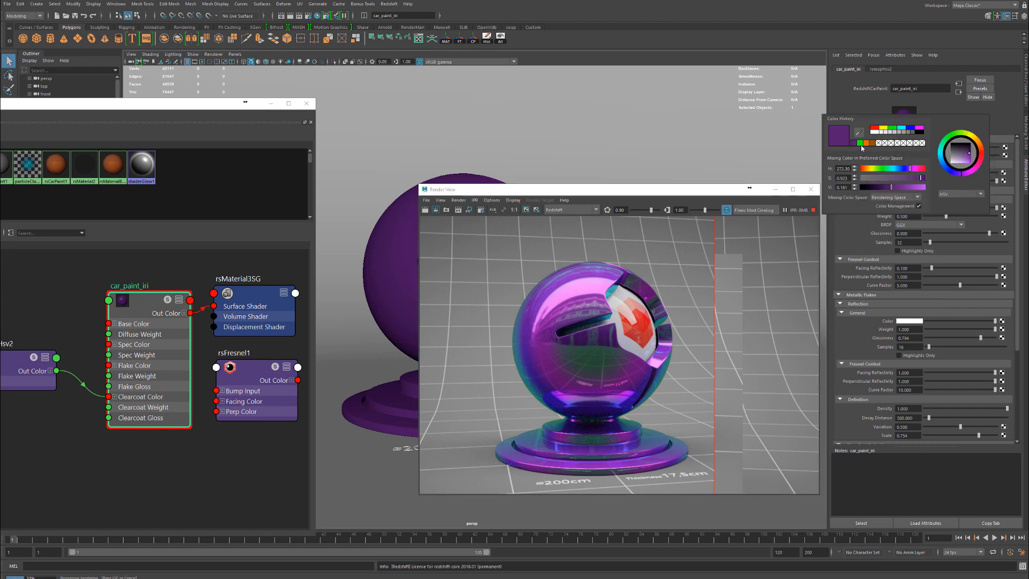
{"action": "left_click", "coordinate": [860, 143]}
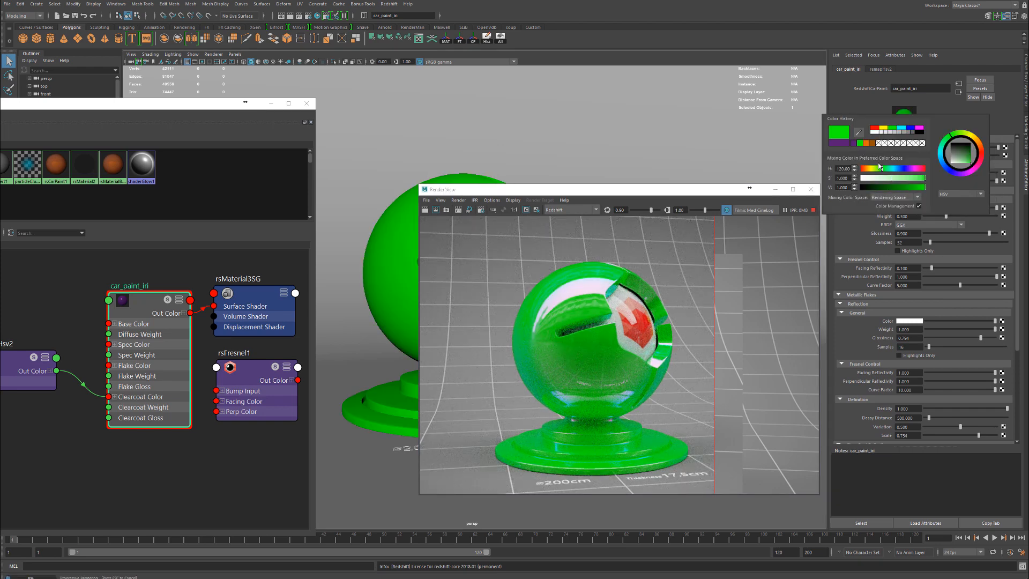
{"action": "left_click_drag", "start_coordinate": [915, 190], "coordinate": [888, 186]}
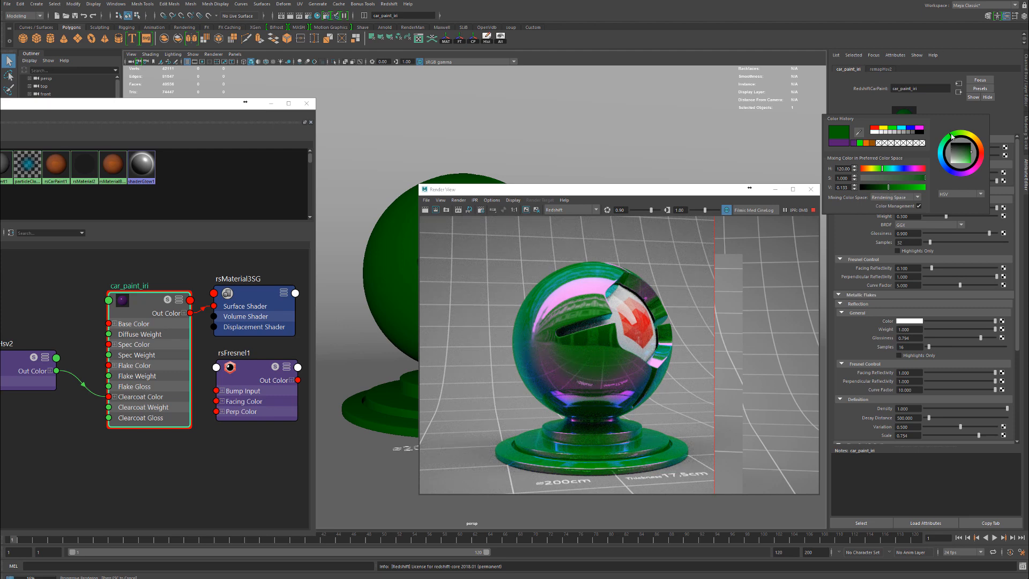
Step: Try a dark teal Pigment Color with hue about 187 and value about 0.12
{"action": "left_click_drag", "start_coordinate": [940, 149], "coordinate": [940, 156]}
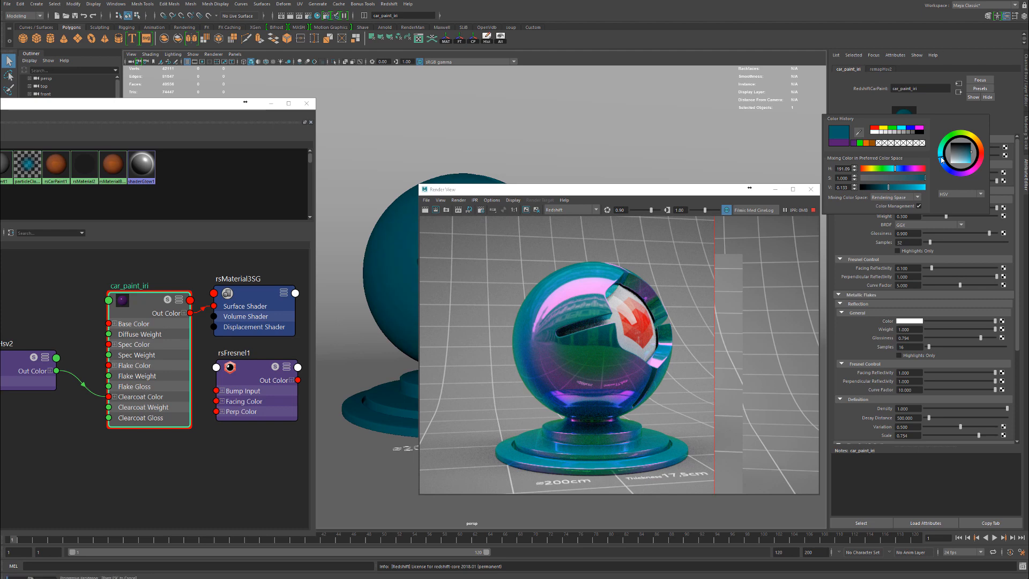
{"action": "left_click", "coordinate": [893, 187]}
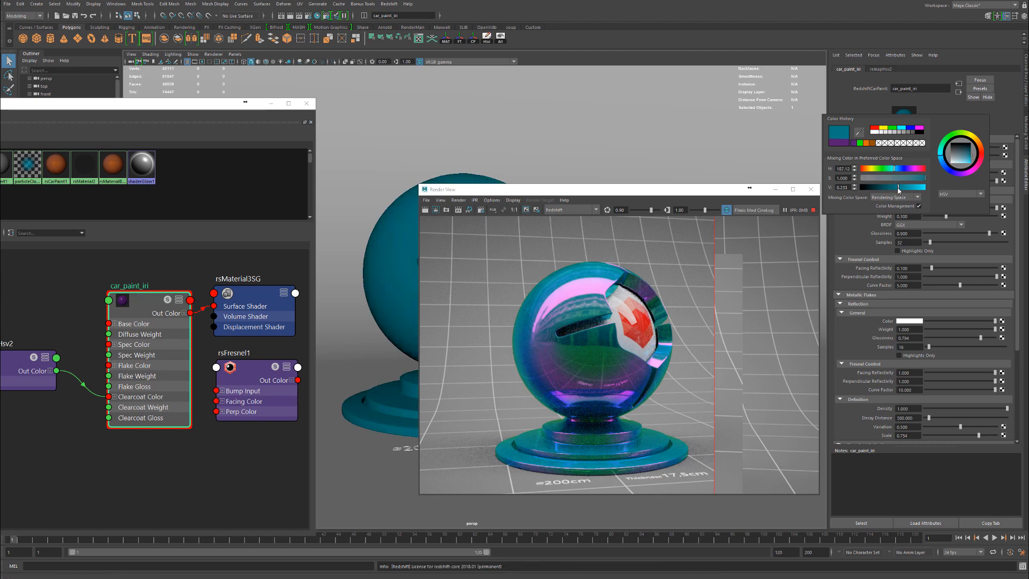
{"action": "left_click", "coordinate": [881, 188]}
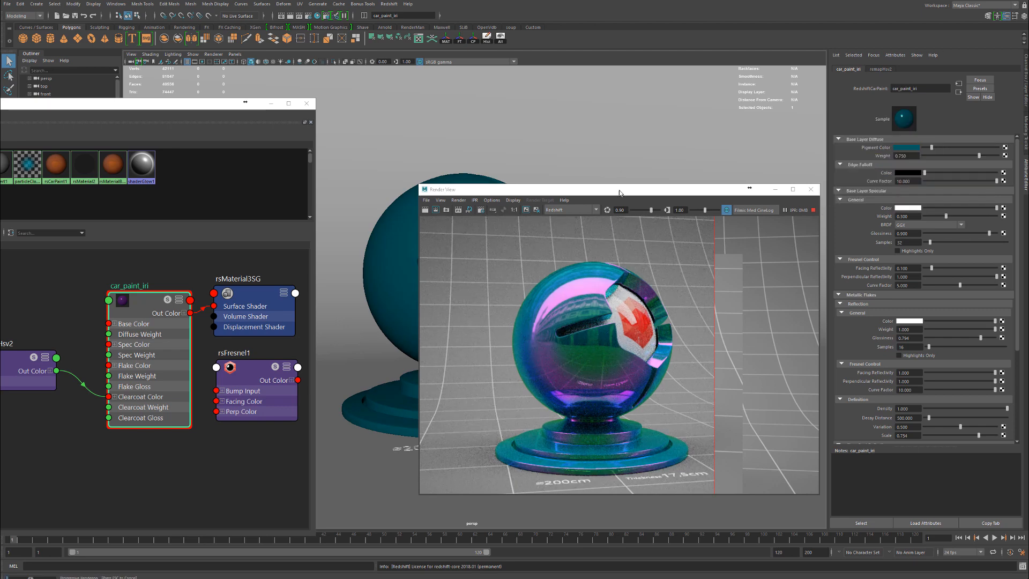
Step: Check the teal paint from another camera angle, and return the base layer Pigment Color to the earlier purple
{"action": "left_click_drag", "start_coordinate": [624, 192], "coordinate": [754, 182]}
{"action": "left_click_drag", "start_coordinate": [418, 279], "coordinate": [450, 262], "text": "alt"}
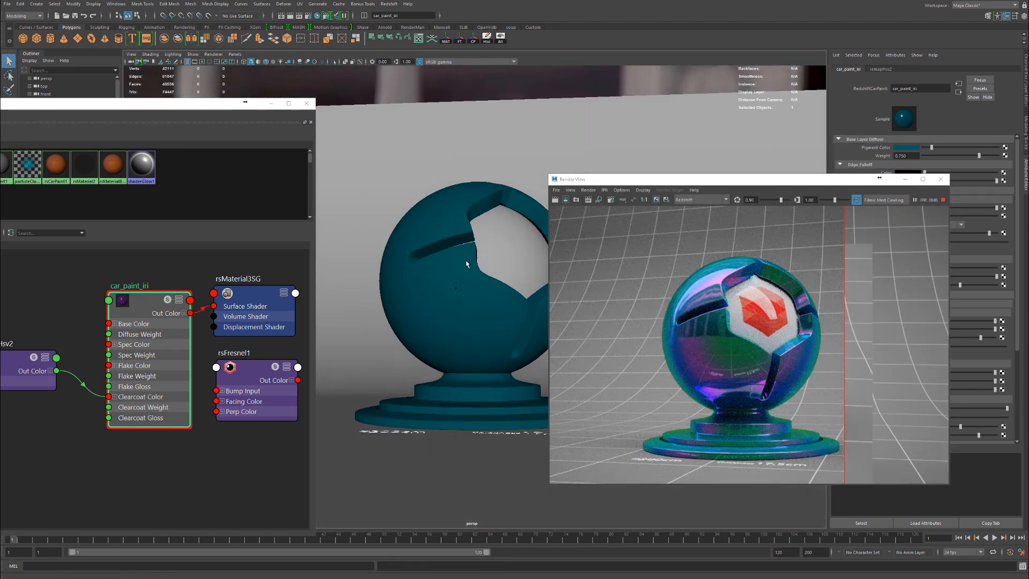
{"action": "left_click", "coordinate": [904, 148]}
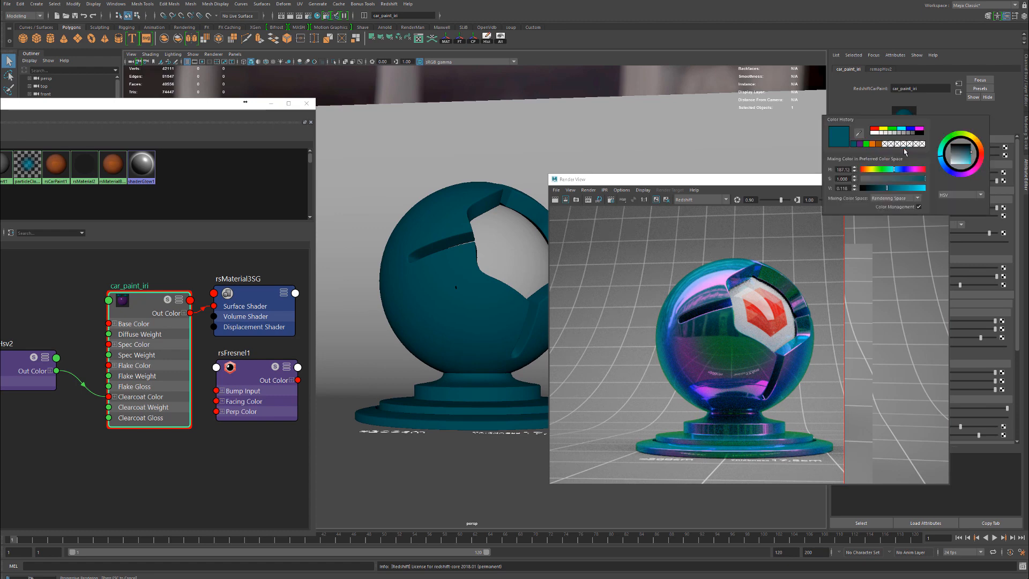
{"action": "left_click", "coordinate": [859, 143]}
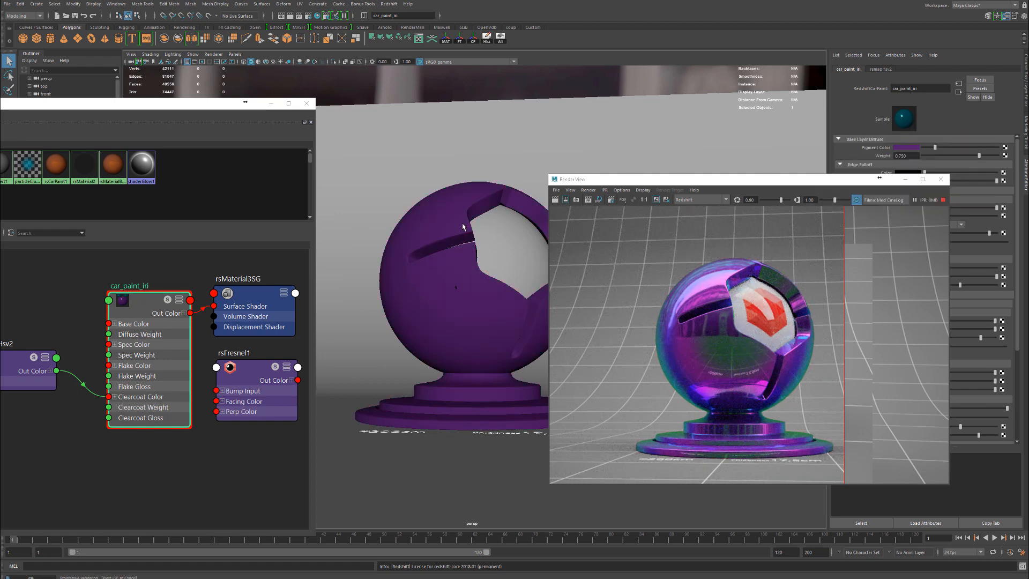
Step: Bring the clearcoat color network into the Hypershade view and move the samplerInfo2 node up beside ramp2
{"action": "left_click_drag", "start_coordinate": [463, 224], "coordinate": [482, 269], "text": "alt"}
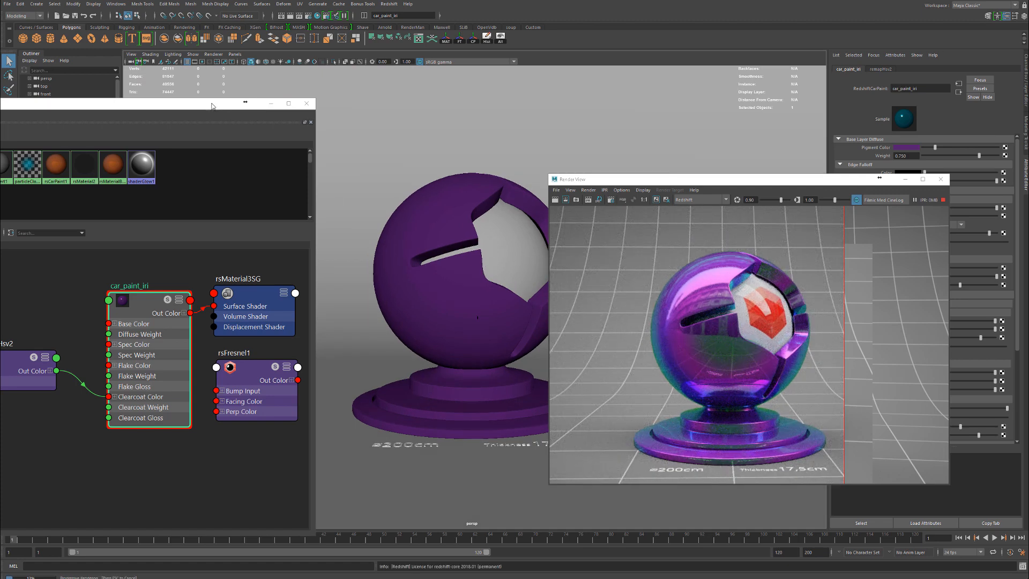
{"action": "left_click_drag", "start_coordinate": [212, 105], "coordinate": [433, 139]}
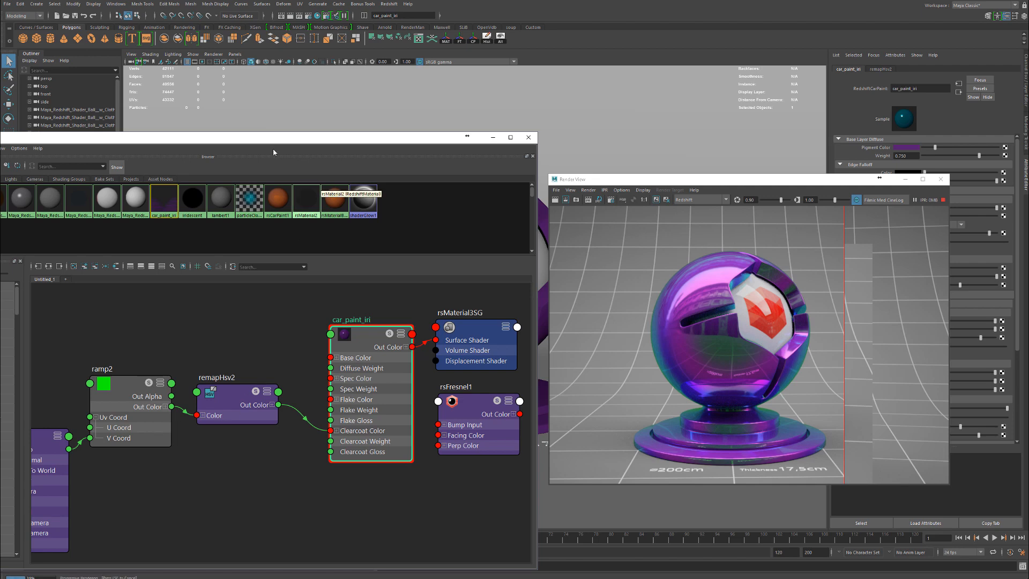
{"action": "left_click_drag", "start_coordinate": [274, 140], "coordinate": [367, 112]}
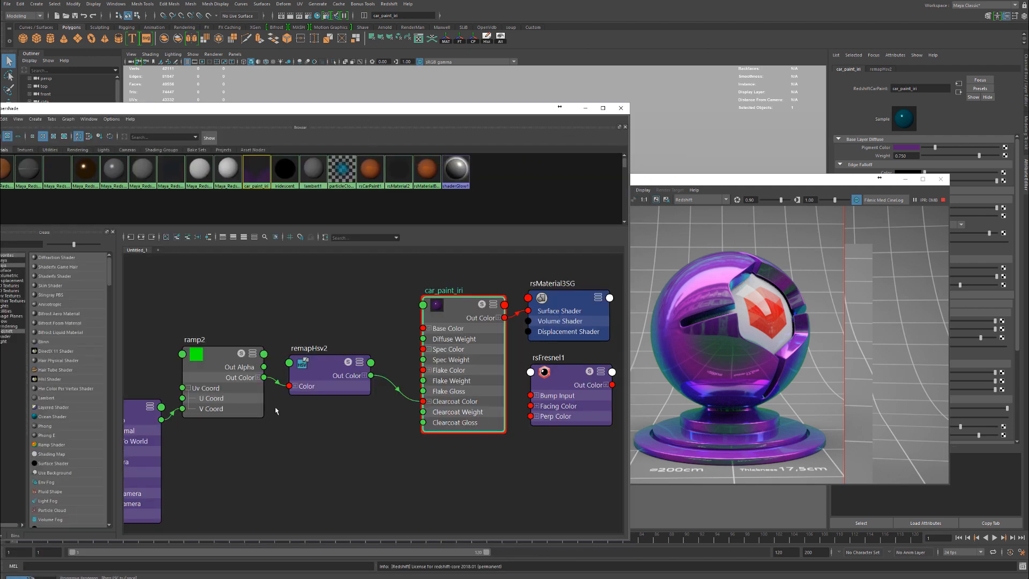
{"action": "left_click_drag", "start_coordinate": [219, 368], "coordinate": [221, 372]}
{"action": "middle_click_drag", "start_coordinate": [220, 371], "coordinate": [349, 319], "text": "alt"}
{"action": "left_click_drag", "start_coordinate": [249, 382], "coordinate": [251, 349]}
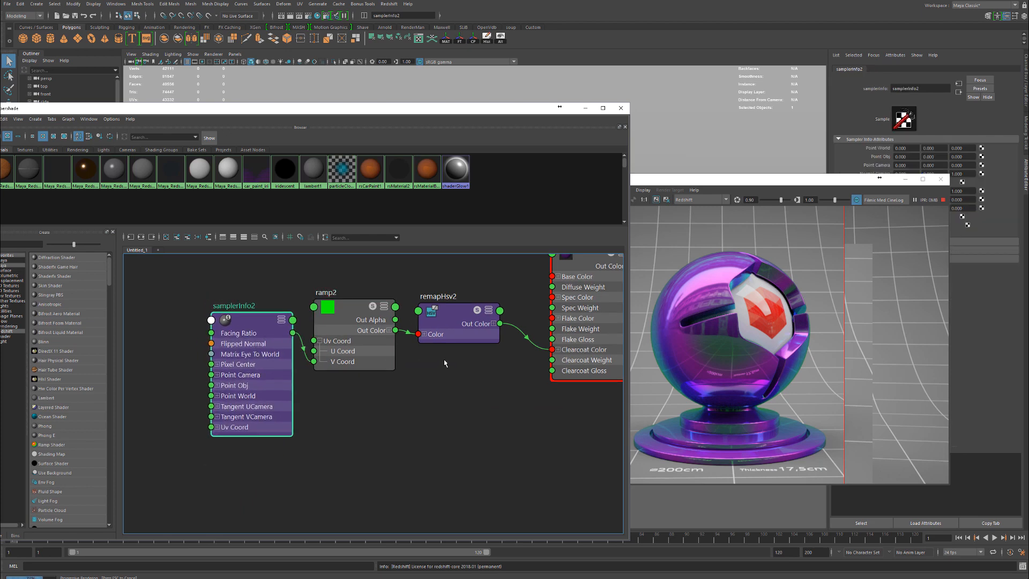
Step: Try lowering the end of the remapHsv2 saturation curve to about 0.33, and restore it to 1
{"action": "left_click", "coordinate": [460, 323]}
{"action": "left_click_drag", "start_coordinate": [793, 181], "coordinate": [749, 222]}
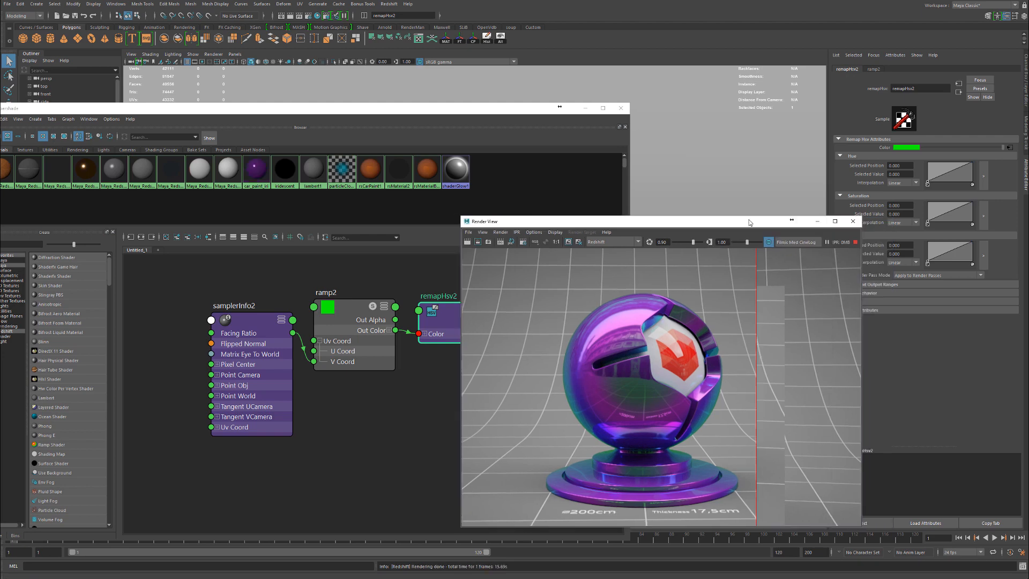
{"action": "left_click", "coordinate": [983, 216]}
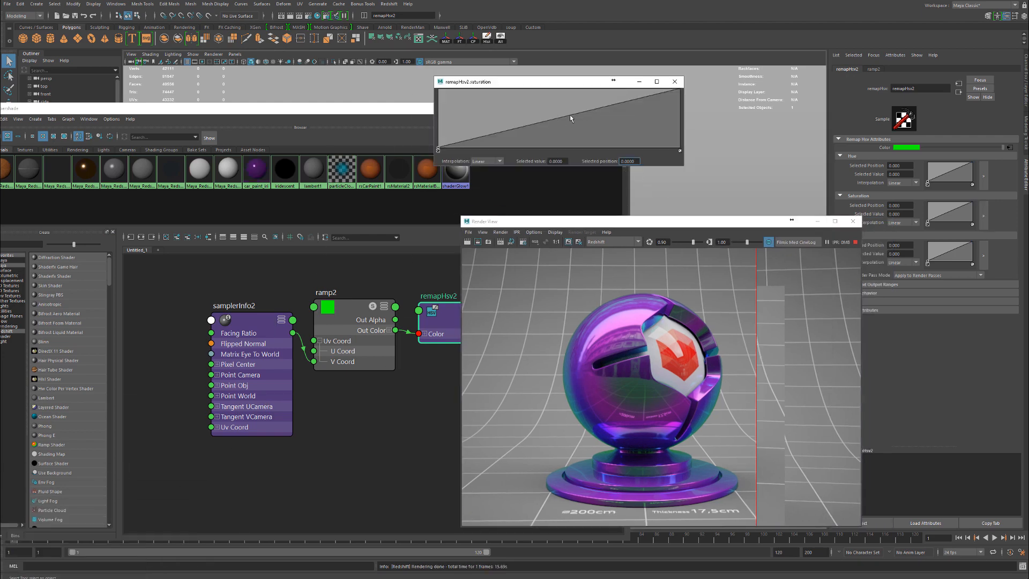
{"action": "left_click_drag", "start_coordinate": [570, 115], "coordinate": [641, 136]}
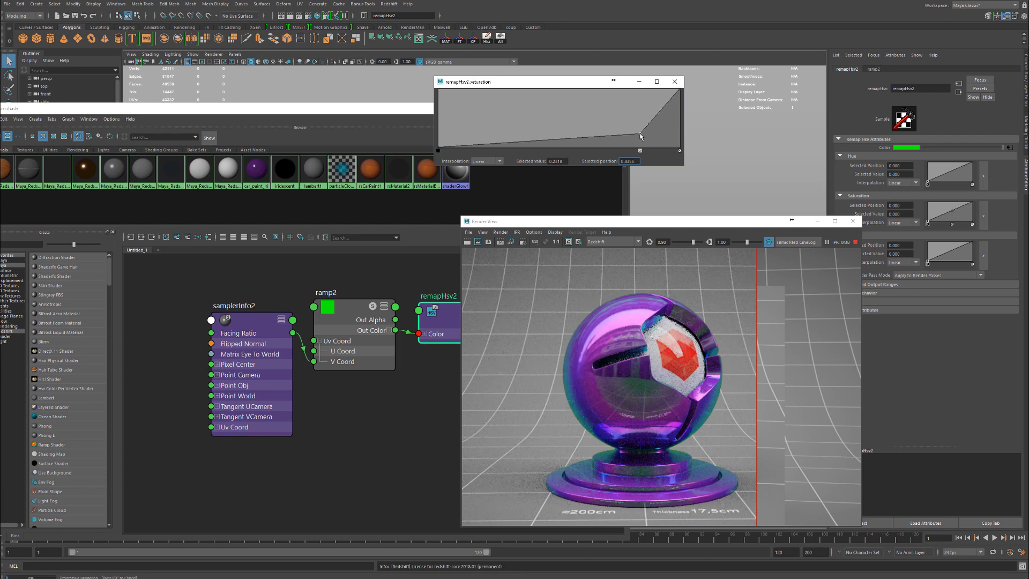
{"action": "left_click_drag", "start_coordinate": [681, 93], "coordinate": [681, 128]}
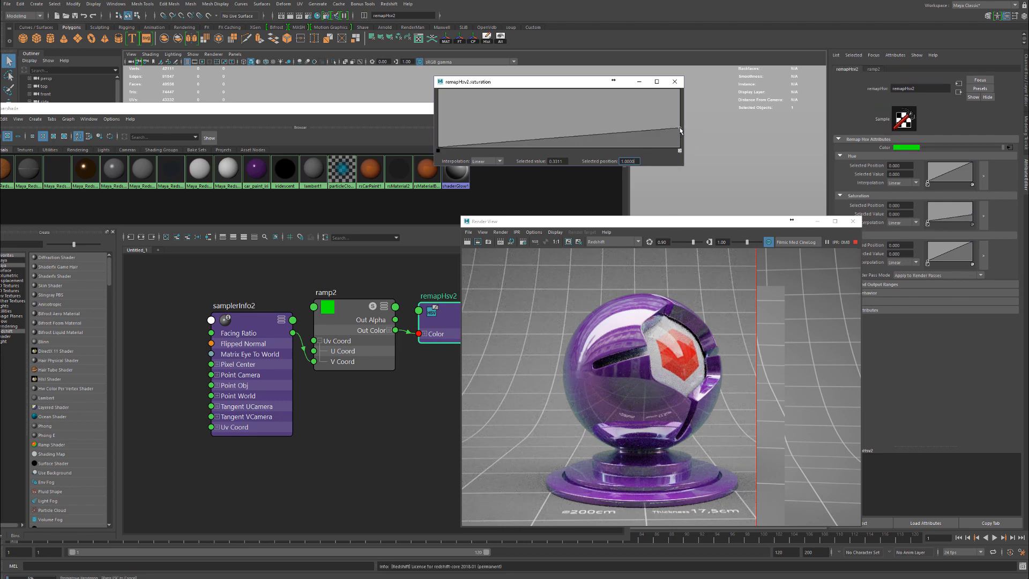
{"action": "left_click_drag", "start_coordinate": [680, 128], "coordinate": [696, 69]}
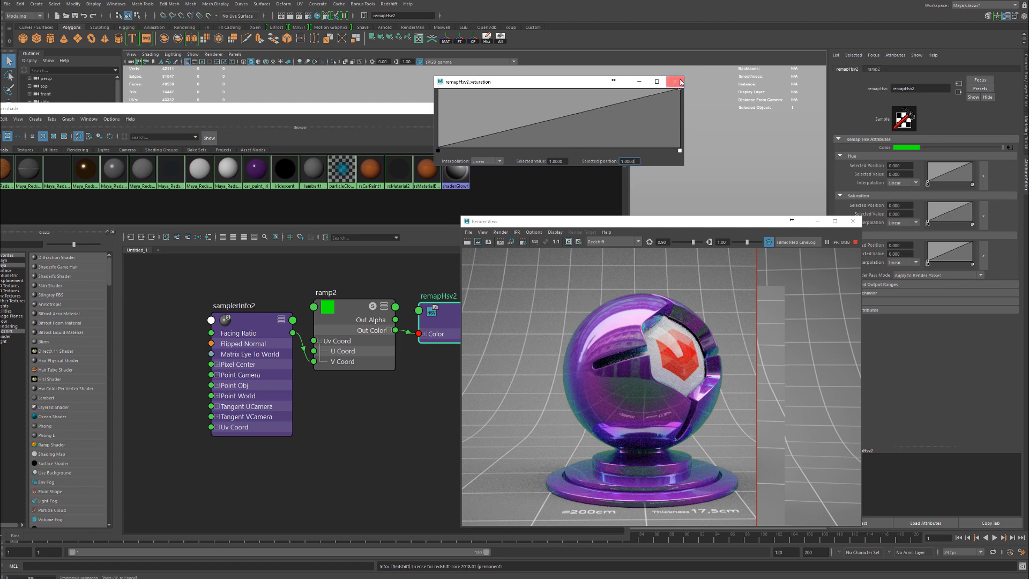
{"action": "left_click", "coordinate": [675, 82]}
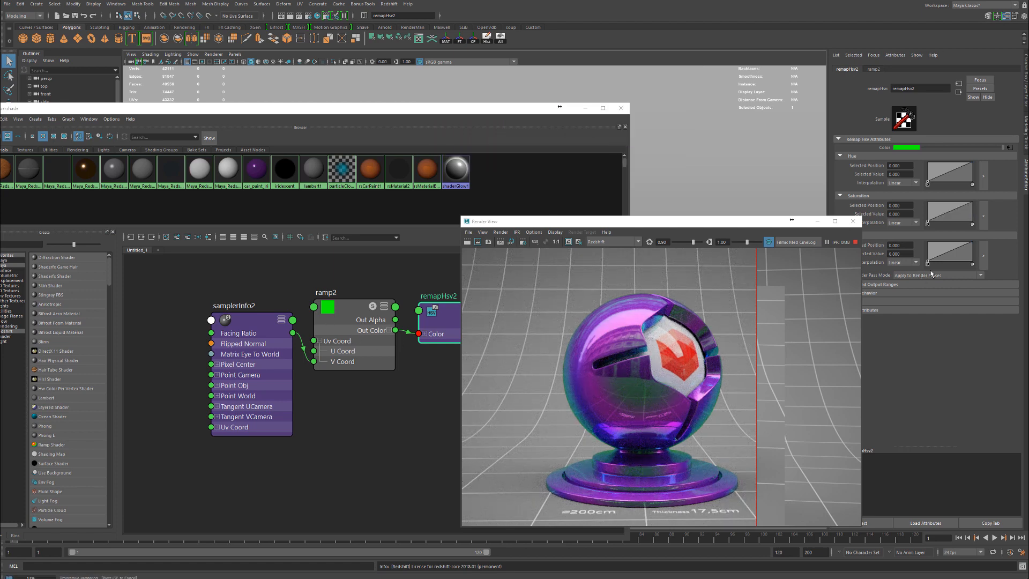
Step: Try a point at about 0.33 on the remapHsv2 value curve, and remove it again
{"action": "left_click", "coordinate": [982, 256]}
{"action": "left_click_drag", "start_coordinate": [589, 108], "coordinate": [611, 125]}
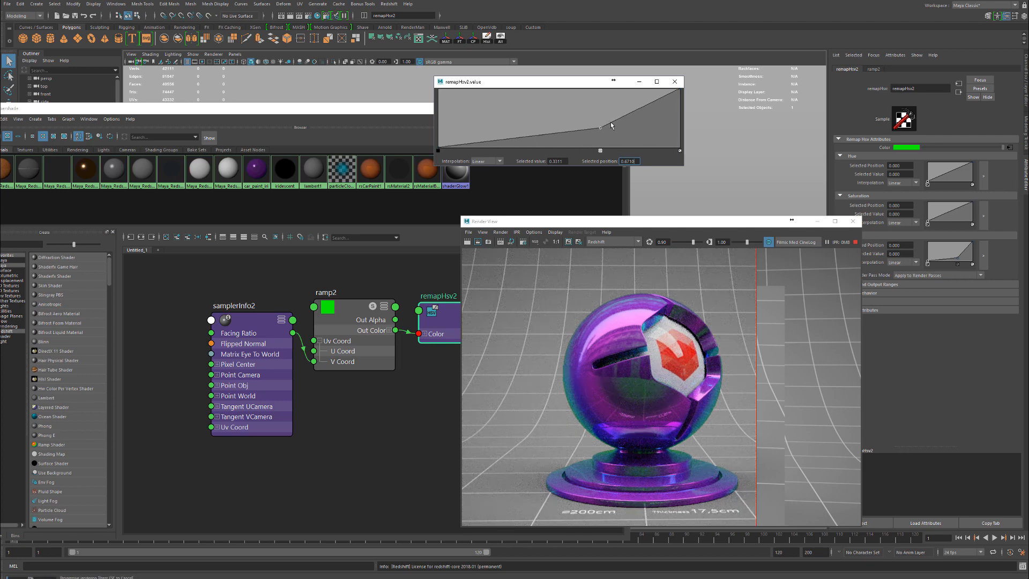
{"action": "left_click", "coordinate": [600, 150]}
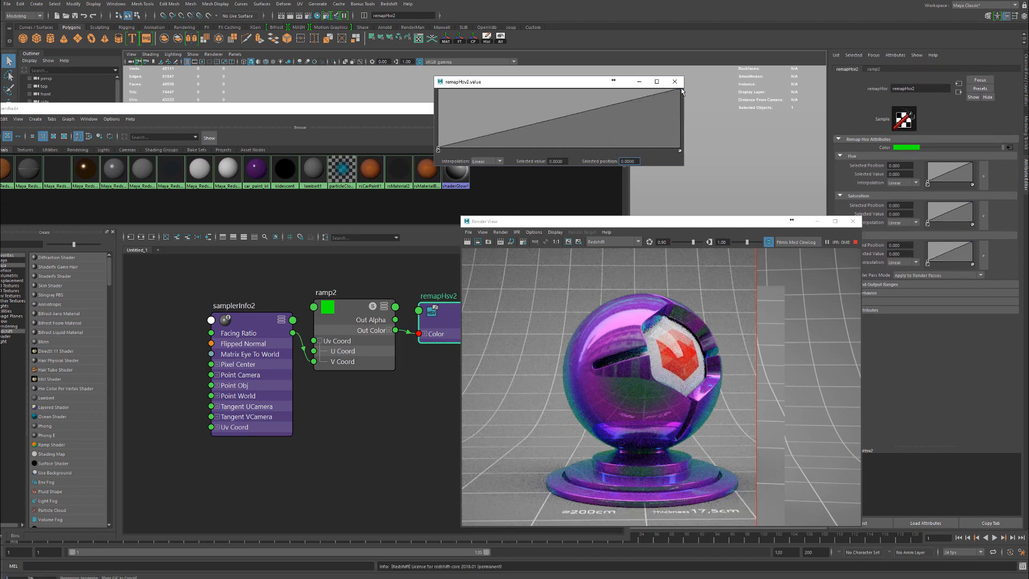
{"action": "mouse_move", "coordinate": [682, 92]}
{"action": "left_mouse_down"}
{"action": "mouse_move", "coordinate": [686, 130]}
{"action": "mouse_move", "coordinate": [687, 110]}
{"action": "mouse_move", "coordinate": [598, 116]}
{"action": "mouse_move", "coordinate": [633, 114]}
{"action": "mouse_move", "coordinate": [682, 82]}
{"action": "left_mouse_up"}
{"action": "left_click", "coordinate": [679, 81]}
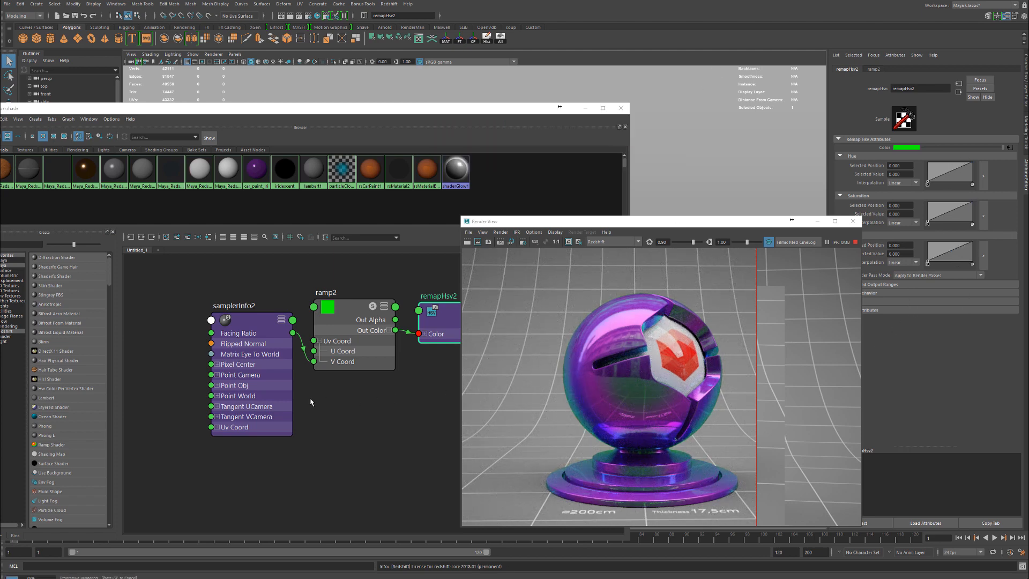
Step: Move the samplerInfo2, ramp2 and remapHsv2 nodes together, farther away from the car paint node
{"action": "left_click_drag", "start_coordinate": [586, 224], "coordinate": [735, 198]}
{"action": "left_click_drag", "start_coordinate": [481, 426], "coordinate": [278, 335]}
{"action": "left_click_drag", "start_coordinate": [378, 343], "coordinate": [303, 341]}
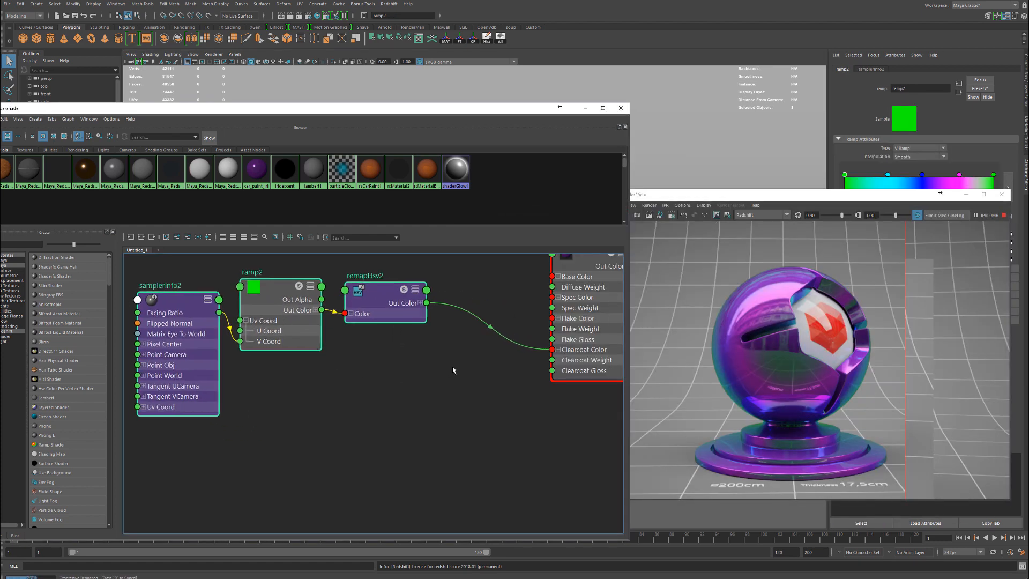
Step: Unhide group1 and assign a new Redshift Material to its blob meshes above the shader ball
{"action": "left_click_drag", "start_coordinate": [456, 112], "coordinate": [429, 361]}
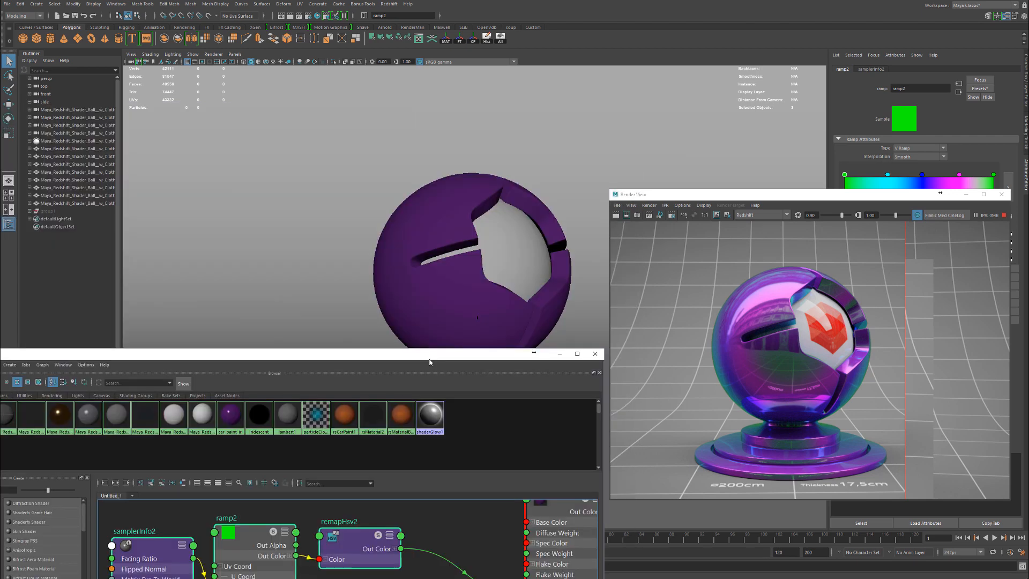
{"action": "left_click", "coordinate": [48, 211]}
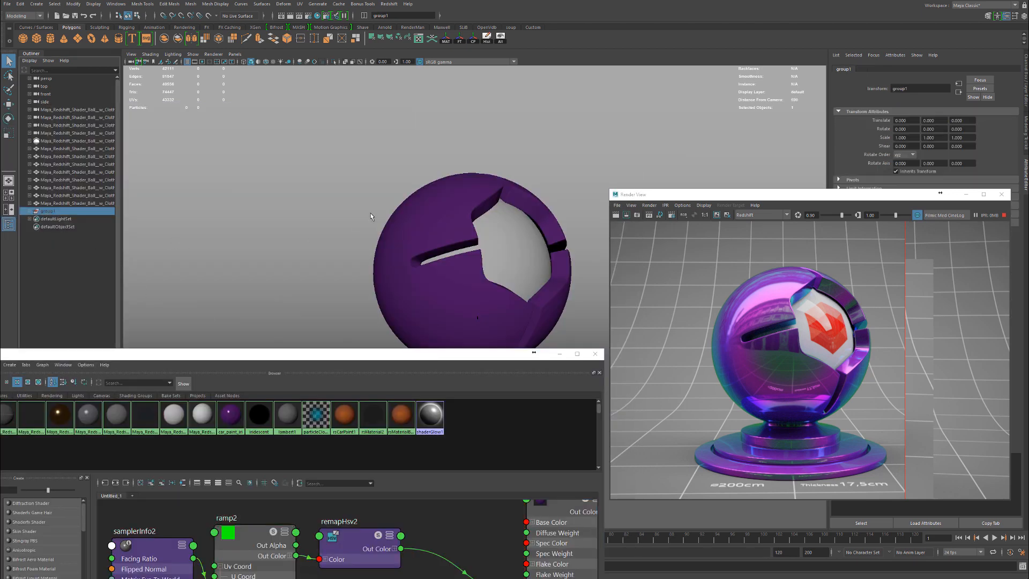
{"action": "key", "text": "f"}
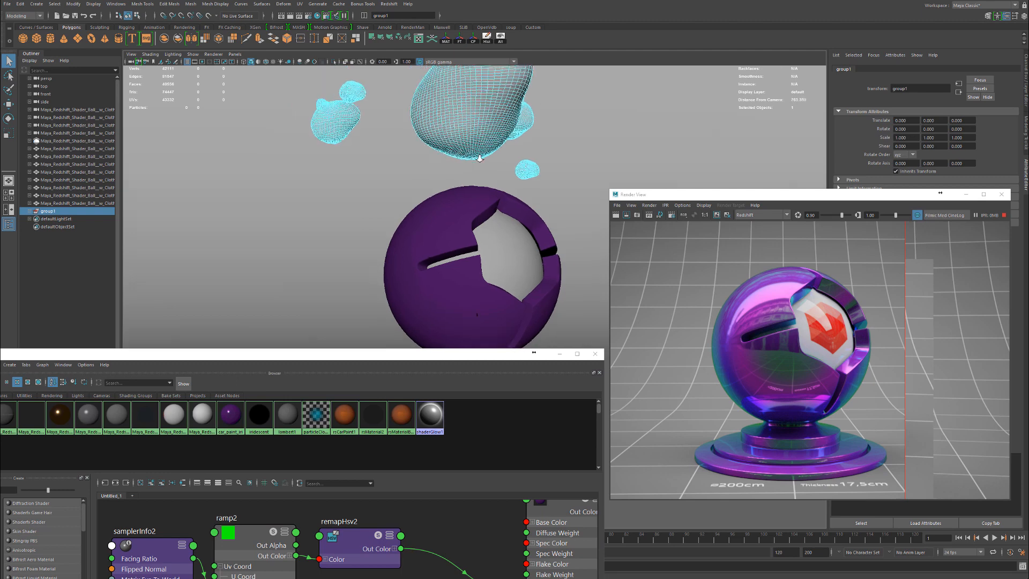
{"action": "right_click_drag", "start_coordinate": [429, 148], "coordinate": [443, 352]}
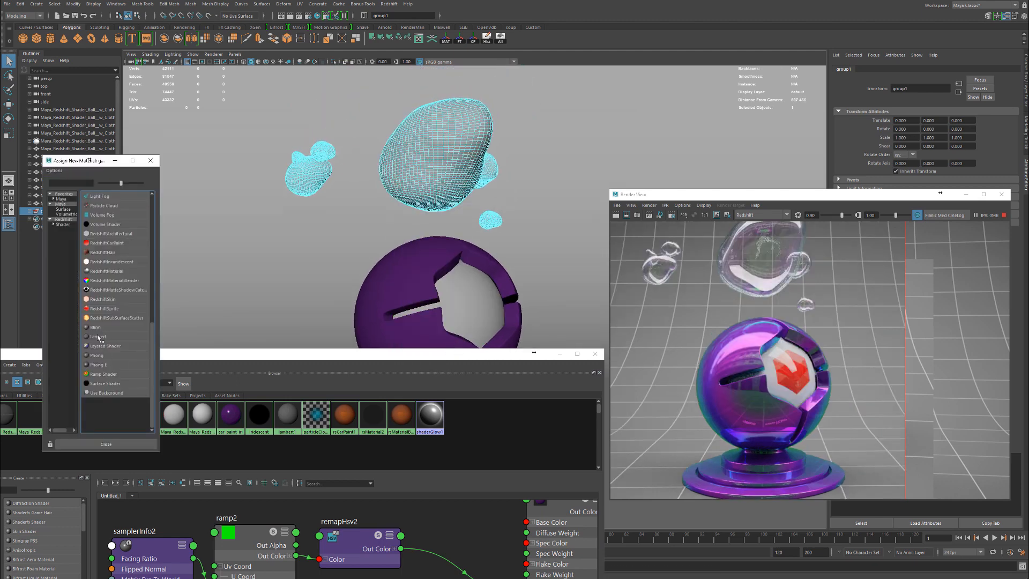
{"action": "left_click", "coordinate": [122, 272]}
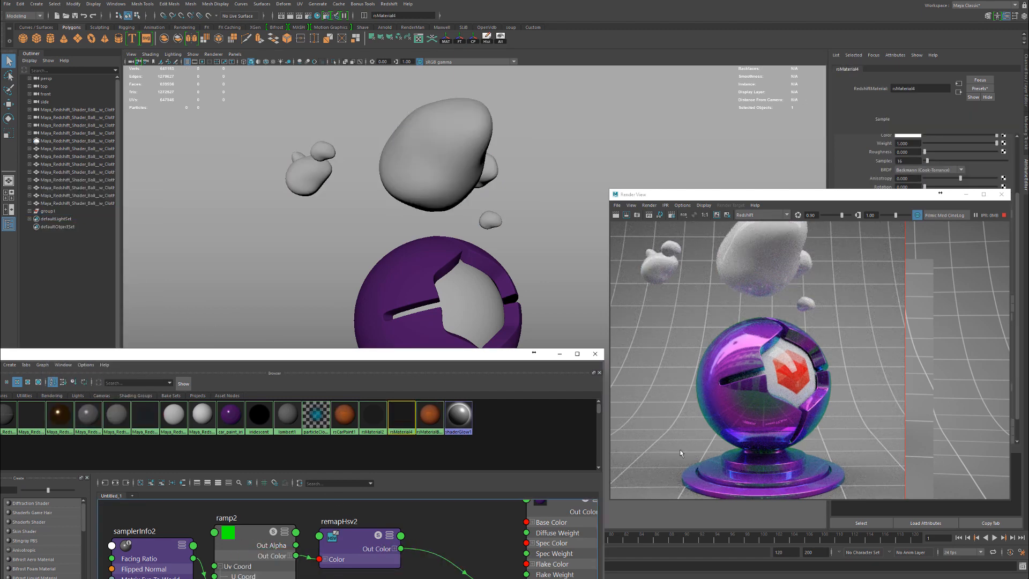
{"action": "middle_click_drag", "start_coordinate": [750, 340], "coordinate": [784, 345], "text": "alt"}
{"action": "scroll", "coordinate": [784, 345], "scroll_direction": "up", "scroll_amount": 2}
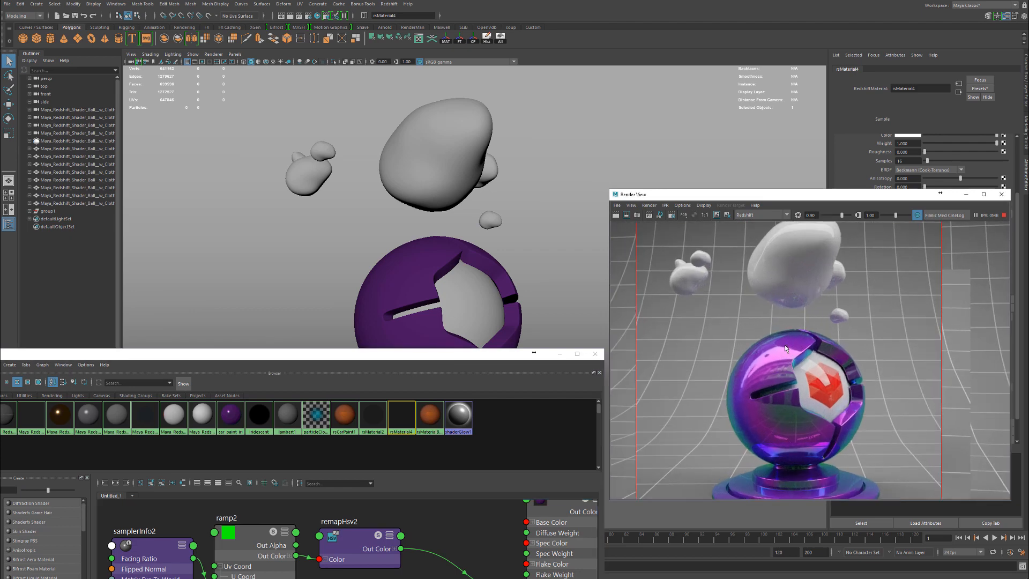
{"action": "scroll", "coordinate": [787, 338], "scroll_direction": "down", "scroll_amount": 1}
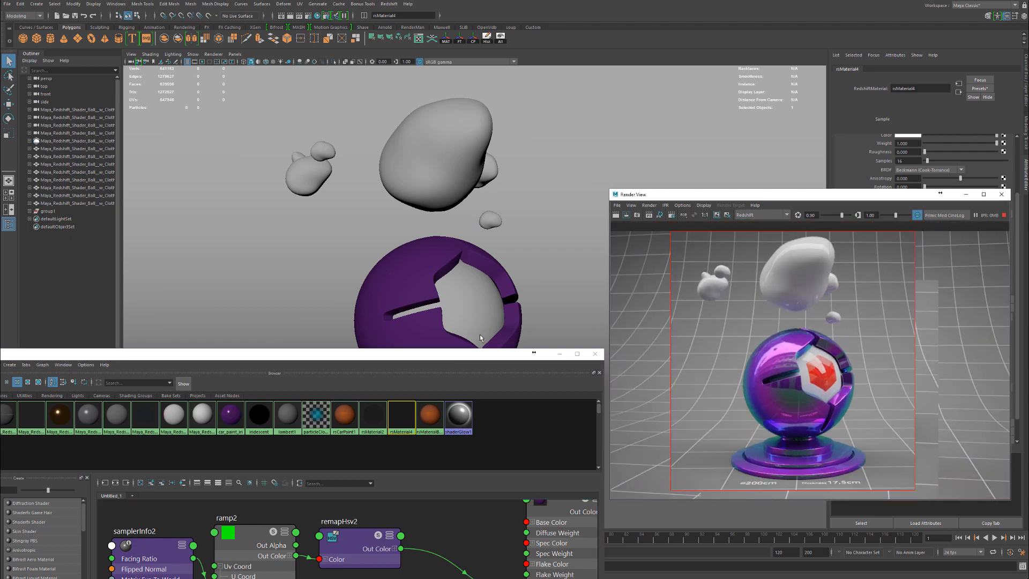
Step: Add rsMaterial4 and its shading group to the node graph and arrange them below the car paint network
{"action": "left_click_drag", "start_coordinate": [402, 354], "coordinate": [345, 140]}
{"action": "left_click_drag", "start_coordinate": [419, 465], "coordinate": [494, 490]}
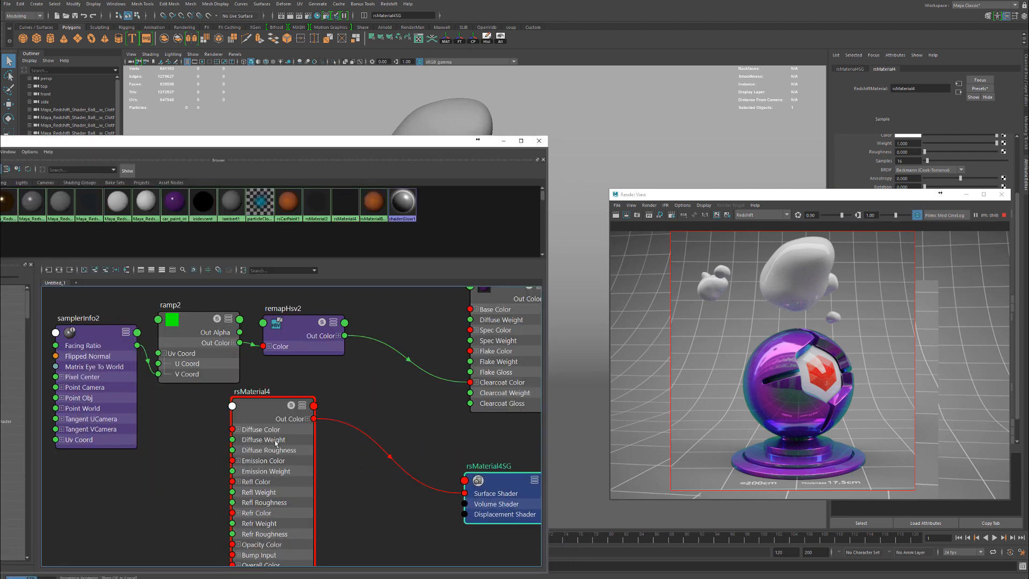
{"action": "left_click_drag", "start_coordinate": [279, 444], "coordinate": [393, 533]}
{"action": "scroll", "coordinate": [397, 426], "scroll_direction": "down", "scroll_amount": 5}
{"action": "scroll", "coordinate": [390, 452], "scroll_direction": "up", "scroll_amount": 3}
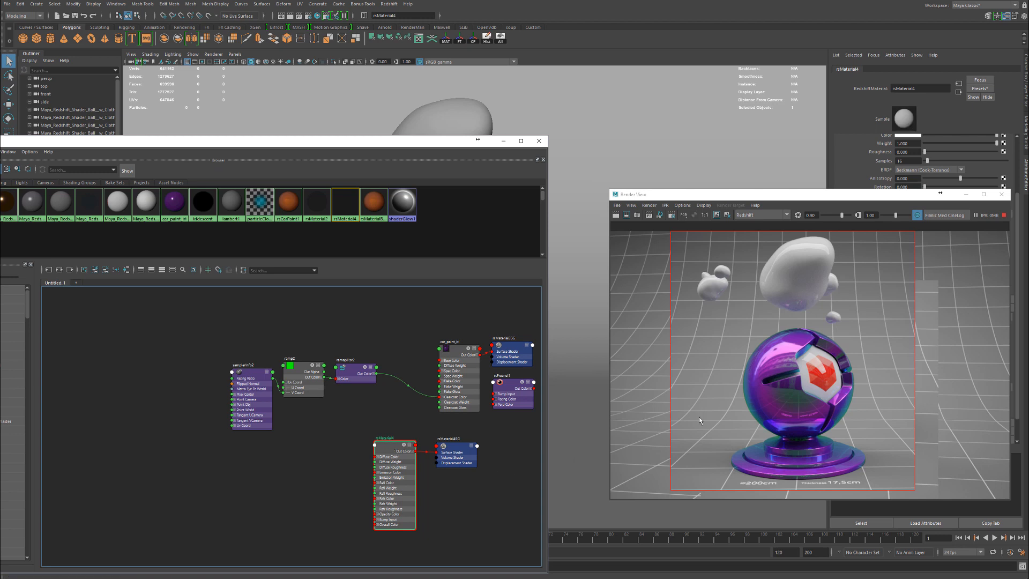
Step: Try the Glass preset on rsMaterial4, and switch it to the Water preset
{"action": "left_click_drag", "start_coordinate": [815, 201], "coordinate": [604, 81]}
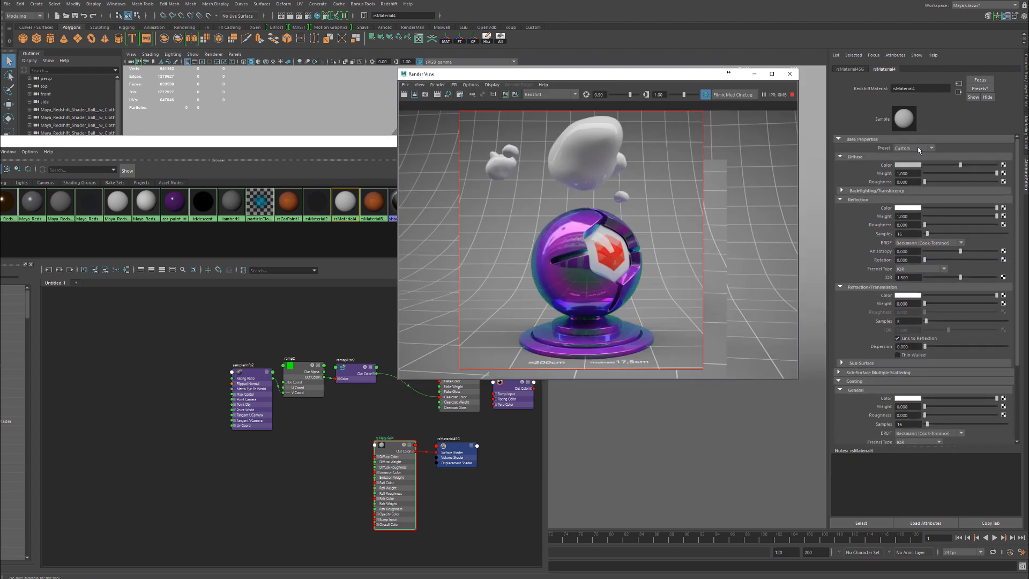
{"action": "left_click", "coordinate": [918, 151]}
{"action": "left_click", "coordinate": [917, 164]}
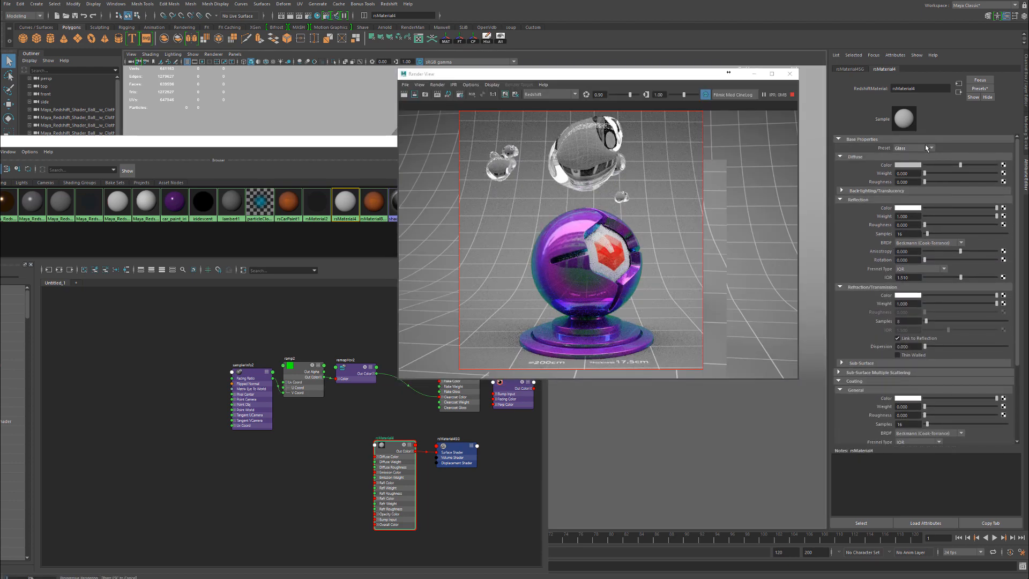
{"action": "left_click", "coordinate": [923, 150]}
{"action": "left_click", "coordinate": [913, 172]}
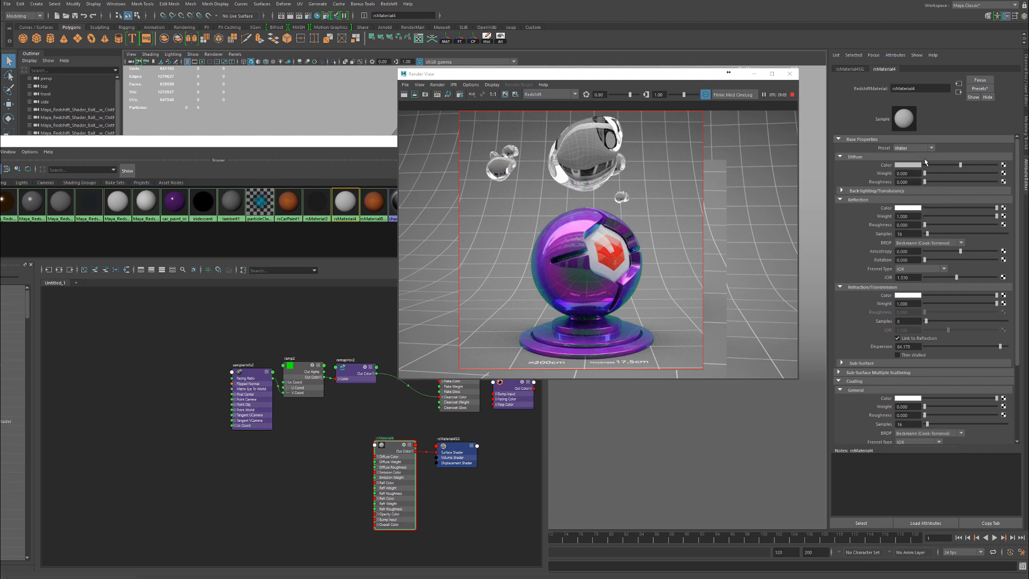
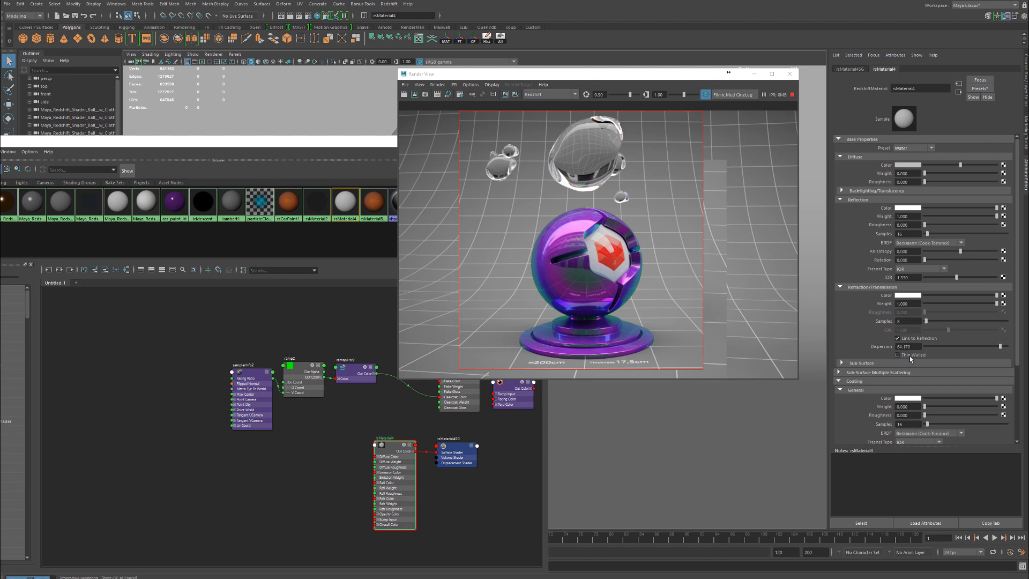
Step: Enable Thin Walled in rsMaterial4's refraction settings and inspect the rendered bubbles up close
{"action": "left_click", "coordinate": [897, 354]}
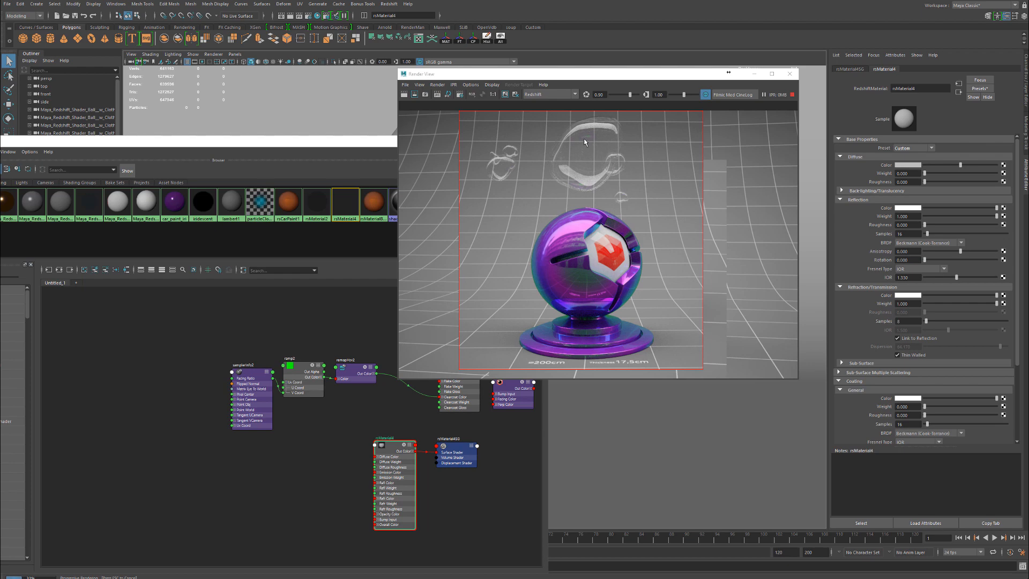
{"action": "scroll", "coordinate": [577, 174], "scroll_direction": "up", "scroll_amount": 5}
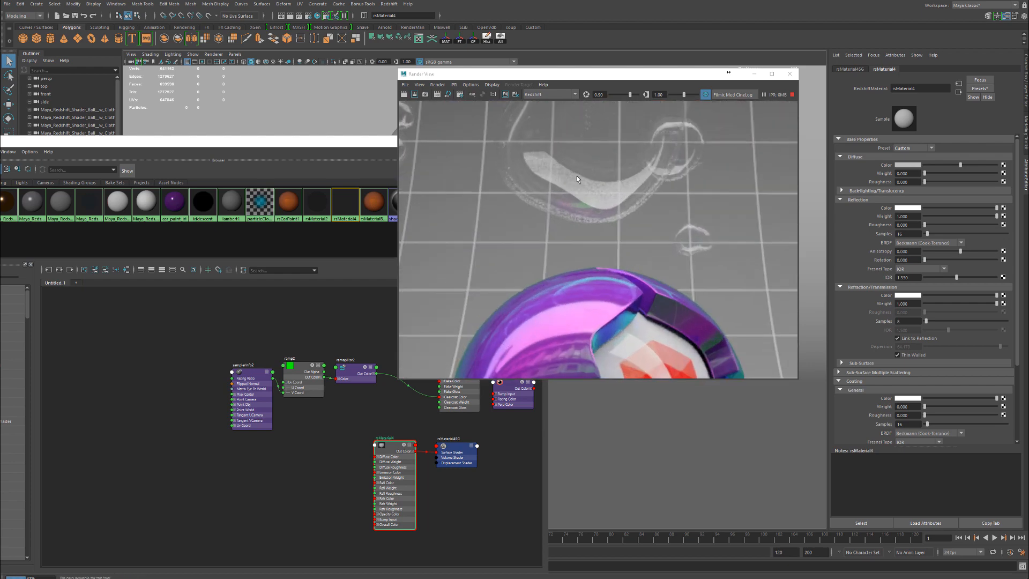
{"action": "middle_click_drag", "start_coordinate": [532, 129], "coordinate": [607, 202], "text": "alt"}
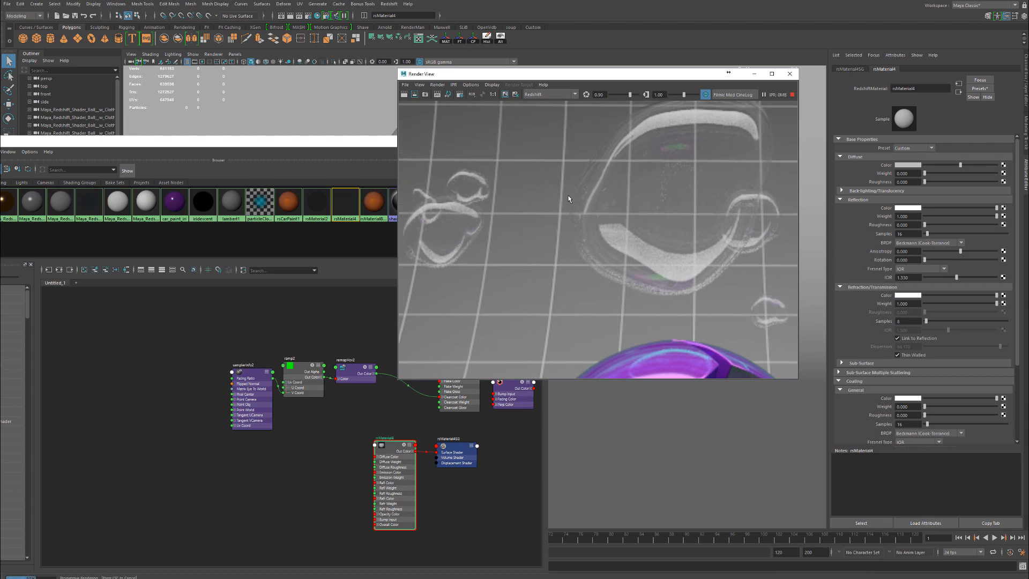
{"action": "middle_click_drag", "start_coordinate": [535, 227], "coordinate": [483, 238], "text": "alt"}
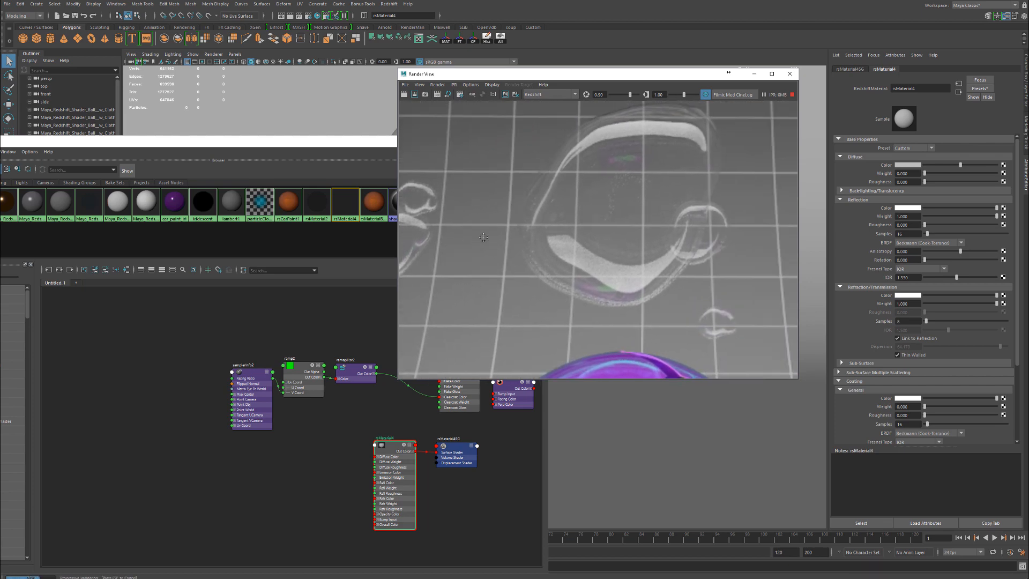
{"action": "scroll", "coordinate": [584, 257], "scroll_direction": "up", "scroll_amount": 4}
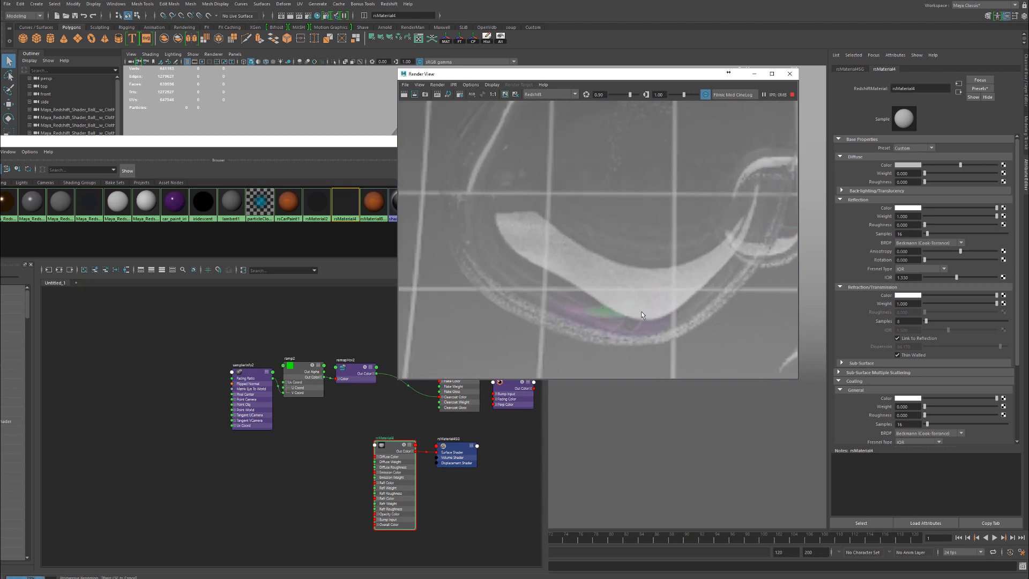
{"action": "middle_click_drag", "start_coordinate": [615, 337], "coordinate": [651, 242], "text": "alt"}
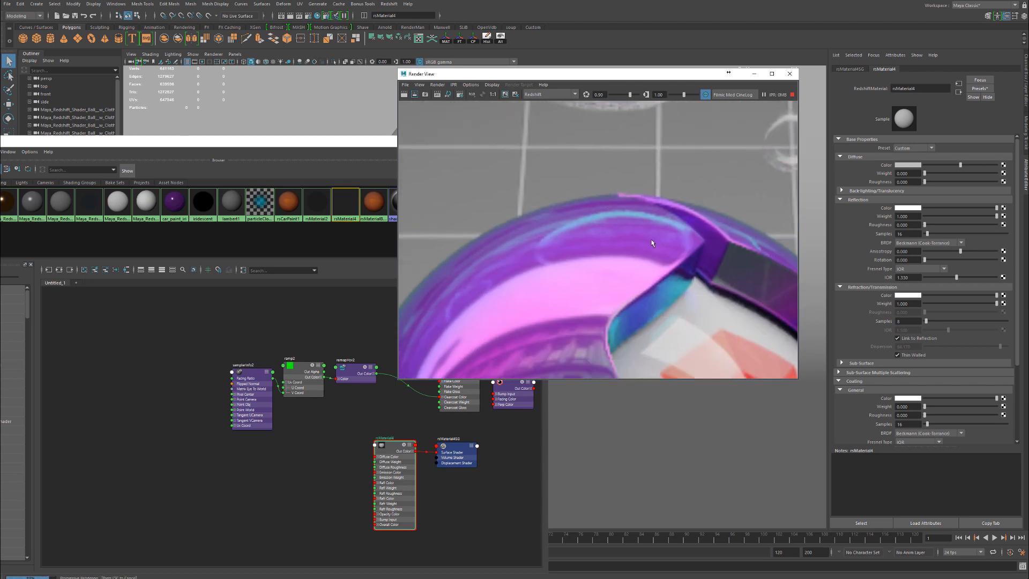
{"action": "middle_click_drag", "start_coordinate": [608, 163], "coordinate": [545, 202], "text": "alt"}
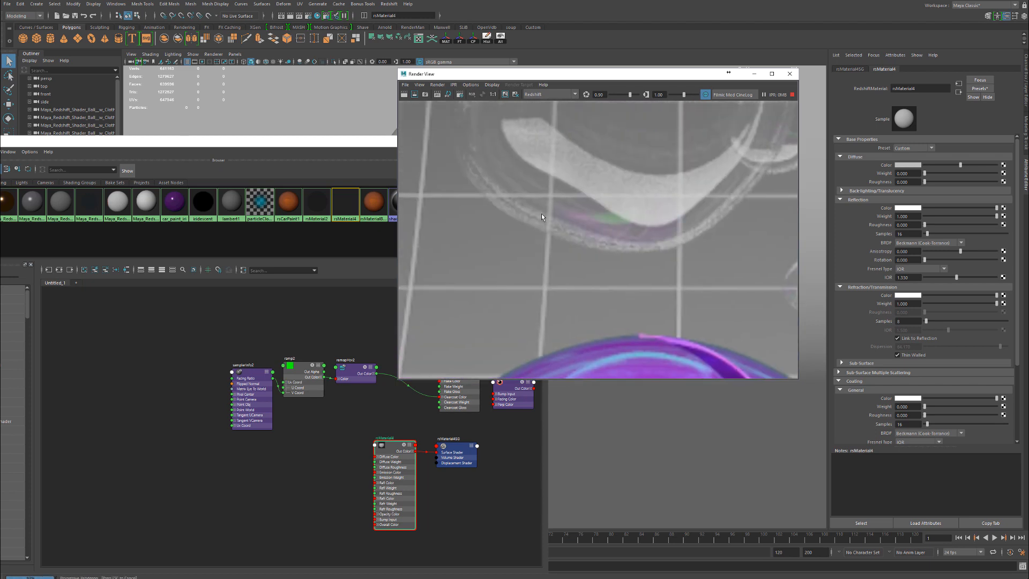
{"action": "scroll", "coordinate": [664, 271], "scroll_direction": "down", "scroll_amount": 5}
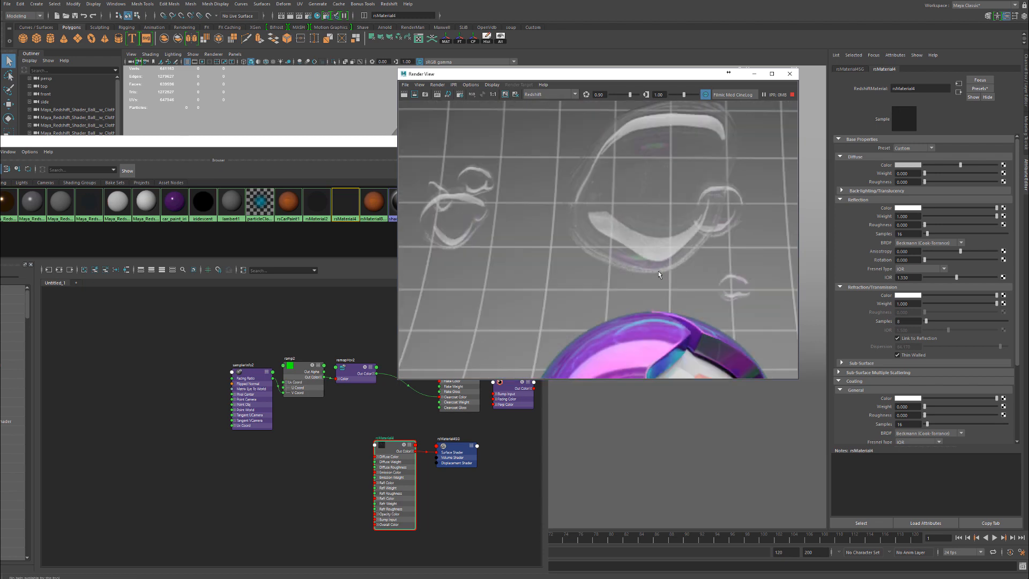
Step: Set rsMaterial4's coating weight to 1.000 and change the coating BRDF to GGX
{"action": "scroll", "coordinate": [666, 264], "scroll_direction": "down", "scroll_amount": 1}
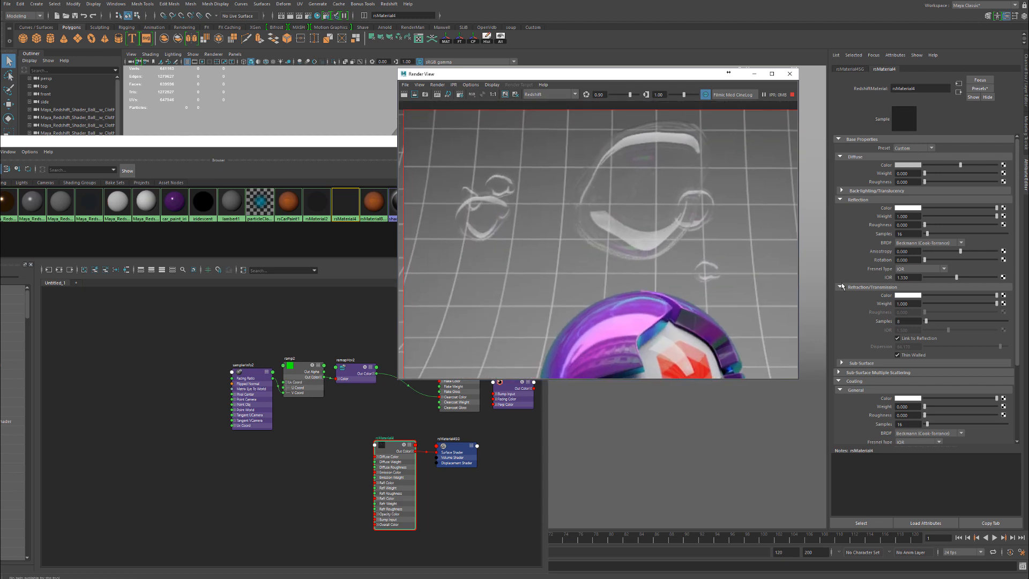
{"action": "scroll", "coordinate": [850, 251], "scroll_direction": "down", "scroll_amount": 2}
{"action": "scroll", "coordinate": [850, 250], "scroll_direction": "down", "scroll_amount": 4}
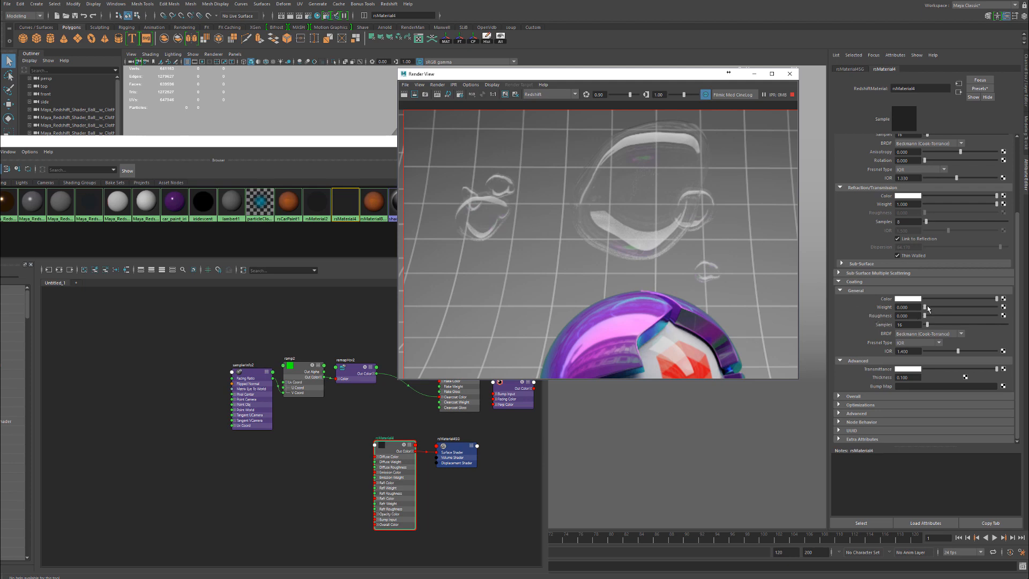
{"action": "left_click_drag", "start_coordinate": [925, 306], "coordinate": [999, 307]}
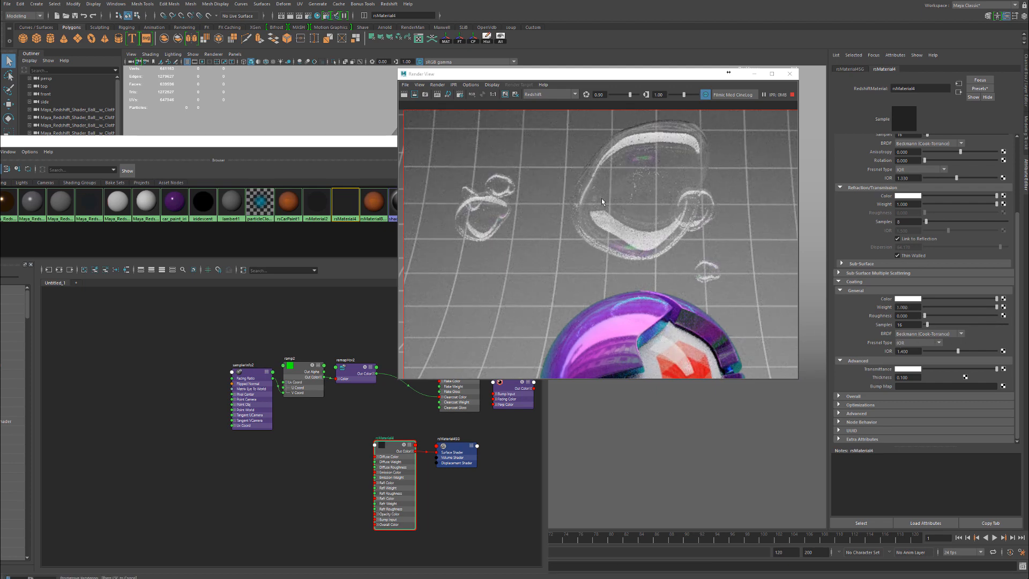
{"action": "left_click", "coordinate": [947, 336]}
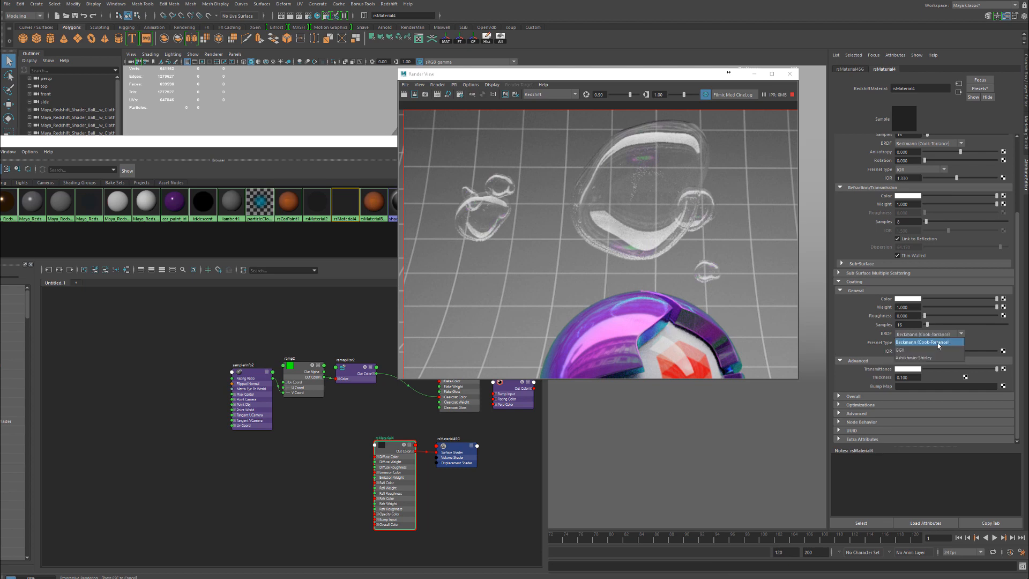
{"action": "left_click", "coordinate": [914, 351]}
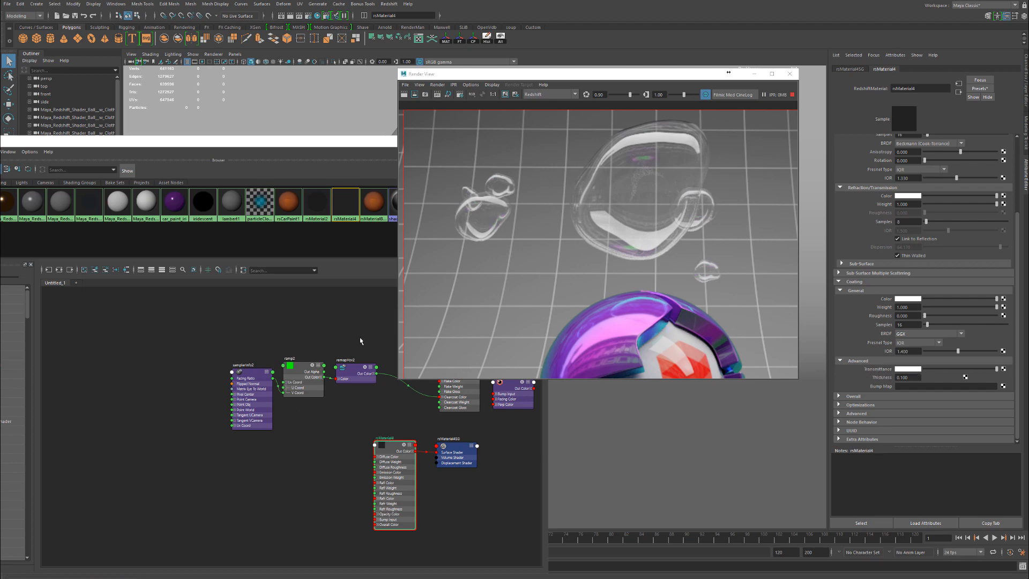
Step: Arrange the samplerInfo2, ramp2 and remapHsv2 nodes beside rsMaterial4 and connect remapHsv2's output to rsMaterial4's coating Transmittance
{"action": "left_click_drag", "start_coordinate": [360, 339], "coordinate": [271, 406]}
{"action": "scroll", "coordinate": [330, 411], "scroll_direction": "up", "scroll_amount": 5}
{"action": "scroll", "coordinate": [342, 415], "scroll_direction": "down", "scroll_amount": 3}
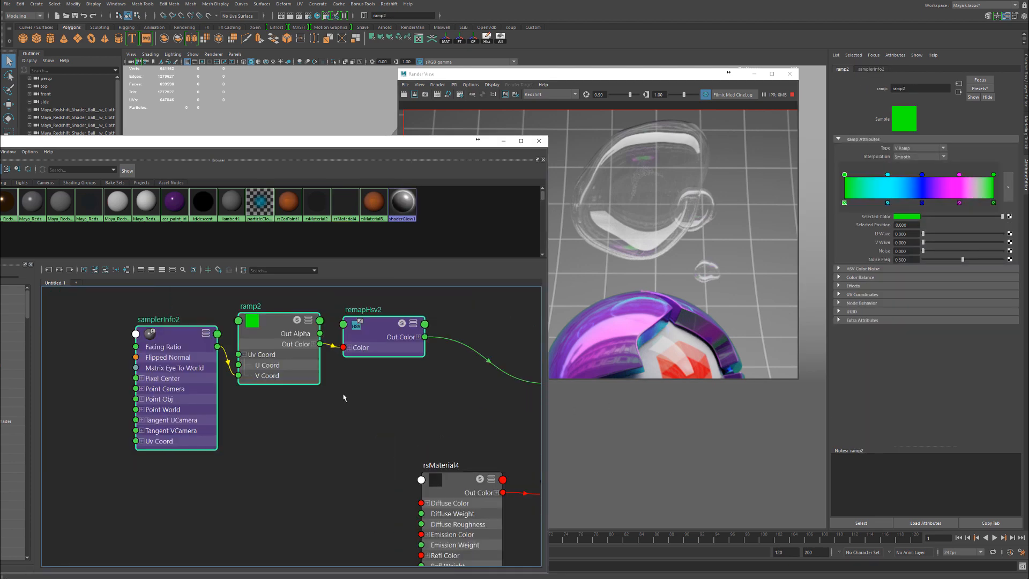
{"action": "left_click_drag", "start_coordinate": [405, 352], "coordinate": [278, 399]}
{"action": "middle_click_drag", "start_coordinate": [356, 429], "coordinate": [290, 332], "text": "alt"}
{"action": "left_click_drag", "start_coordinate": [382, 466], "coordinate": [360, 408]}
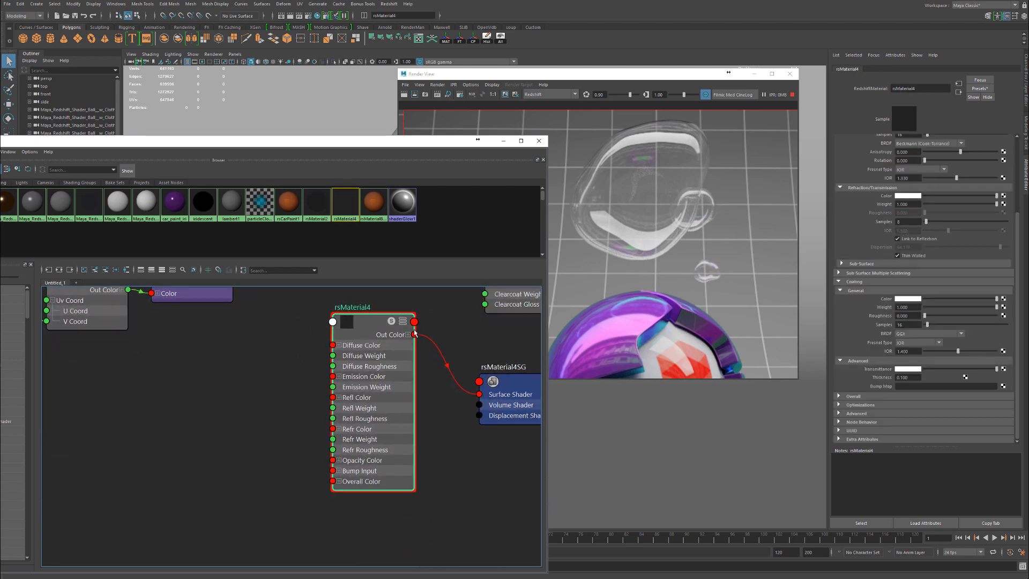
{"action": "middle_click_drag", "start_coordinate": [411, 331], "coordinate": [412, 409], "text": "alt"}
{"action": "middle_click_drag", "start_coordinate": [185, 348], "coordinate": [856, 375]}
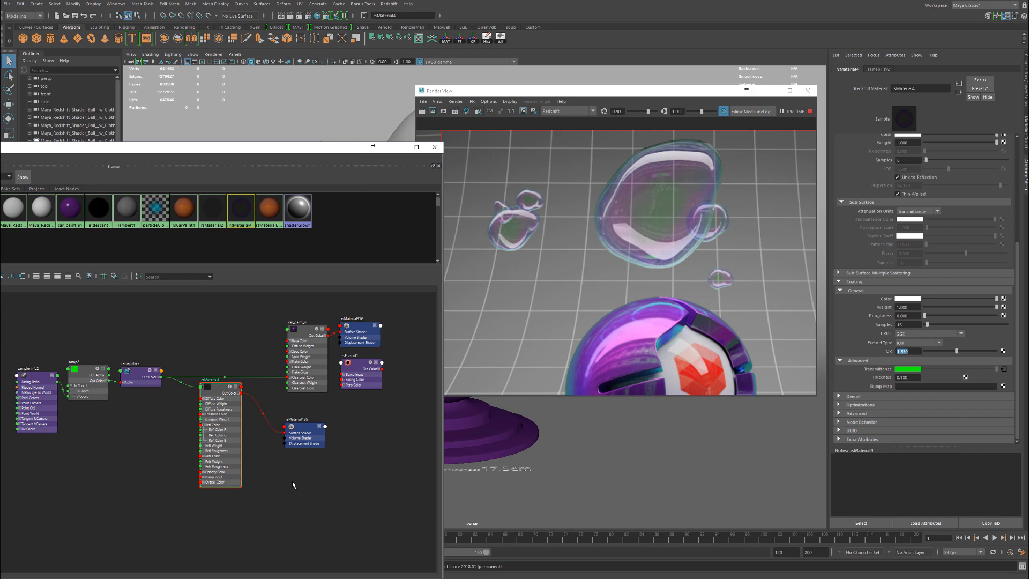
Step: Lower the end point of remapHsv2's saturation curve to about 0.71
{"action": "scroll", "coordinate": [149, 411], "scroll_direction": "up", "scroll_amount": 2}
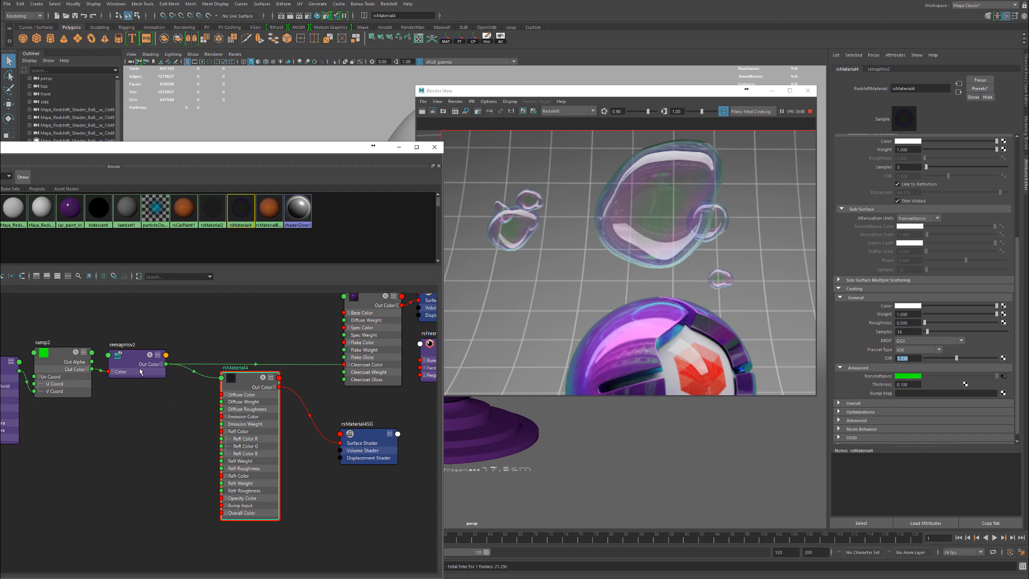
{"action": "left_click_drag", "start_coordinate": [140, 371], "coordinate": [145, 374]}
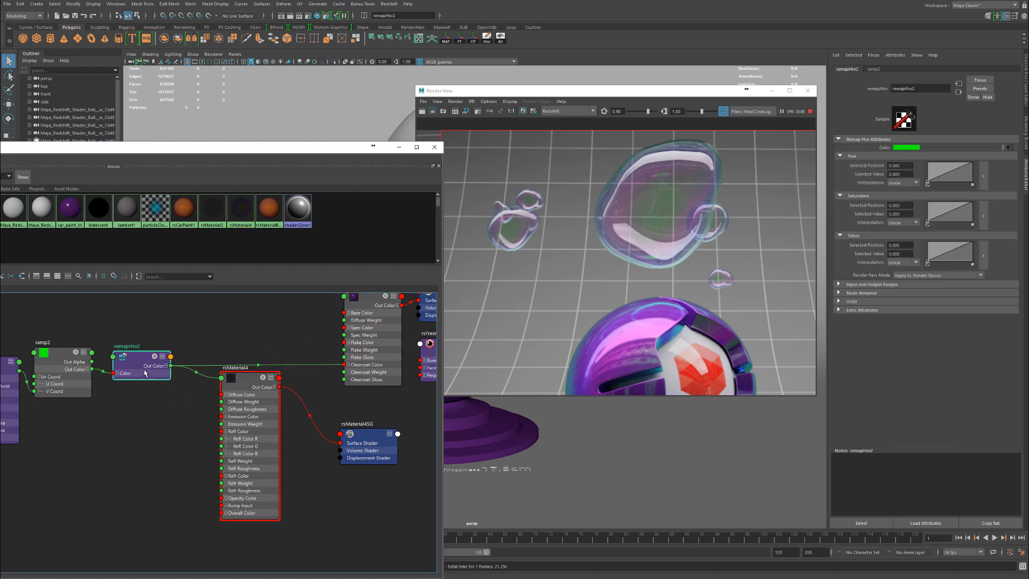
{"action": "left_click", "coordinate": [984, 223]}
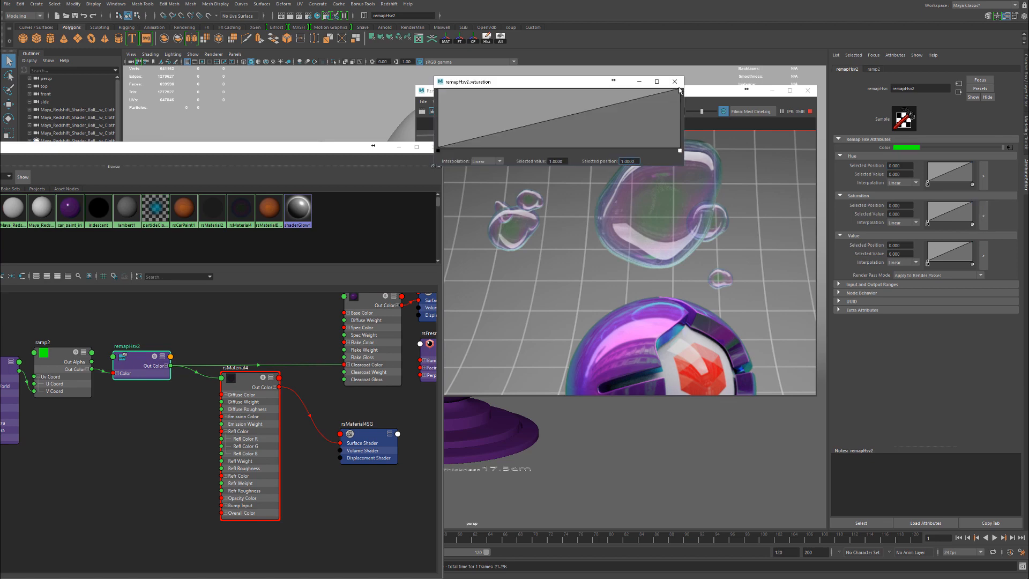
{"action": "left_click_drag", "start_coordinate": [681, 91], "coordinate": [681, 98]}
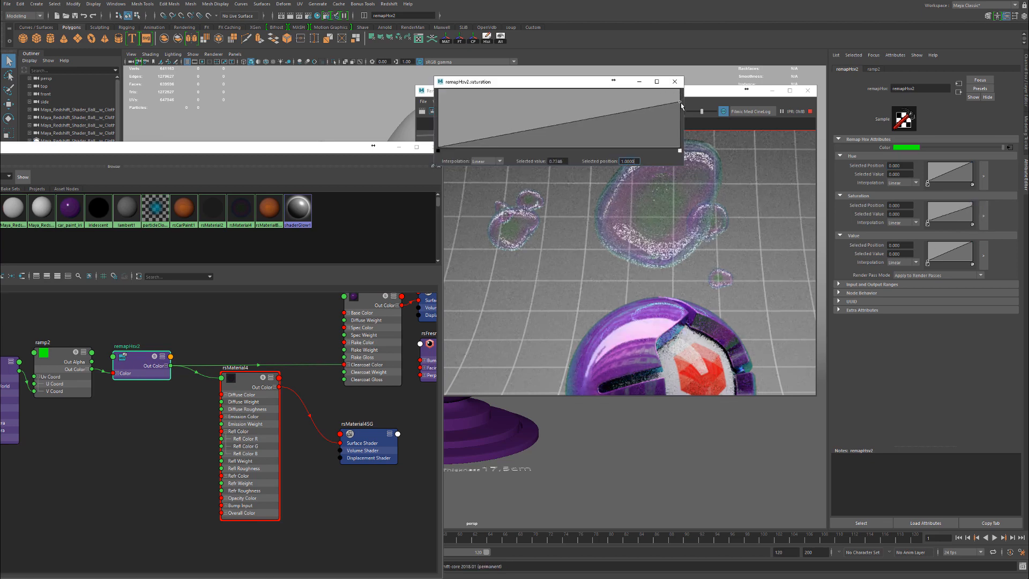
{"action": "left_click_drag", "start_coordinate": [680, 104], "coordinate": [681, 106]}
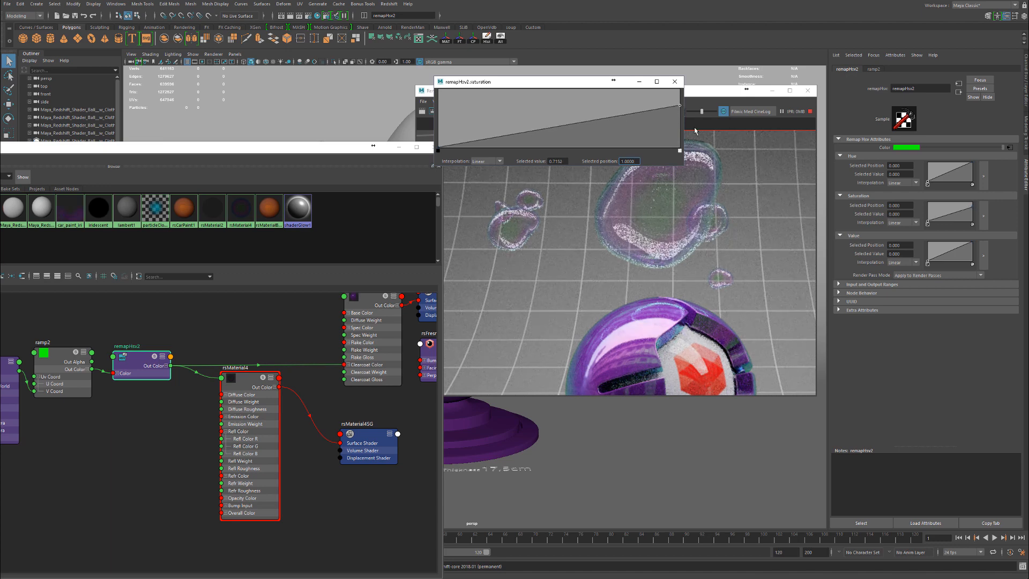
{"action": "left_click", "coordinate": [676, 81]}
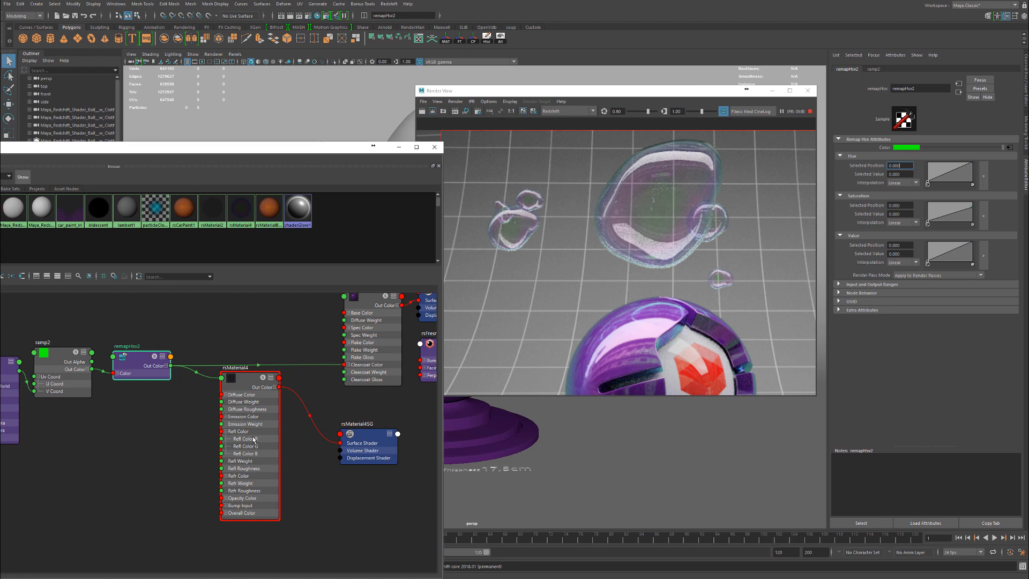
Step: Test coating thickness values of 0.05, 2 and 0.08 on rsMaterial4, and settle on 0.04
{"action": "left_click_drag", "start_coordinate": [254, 440], "coordinate": [255, 448]}
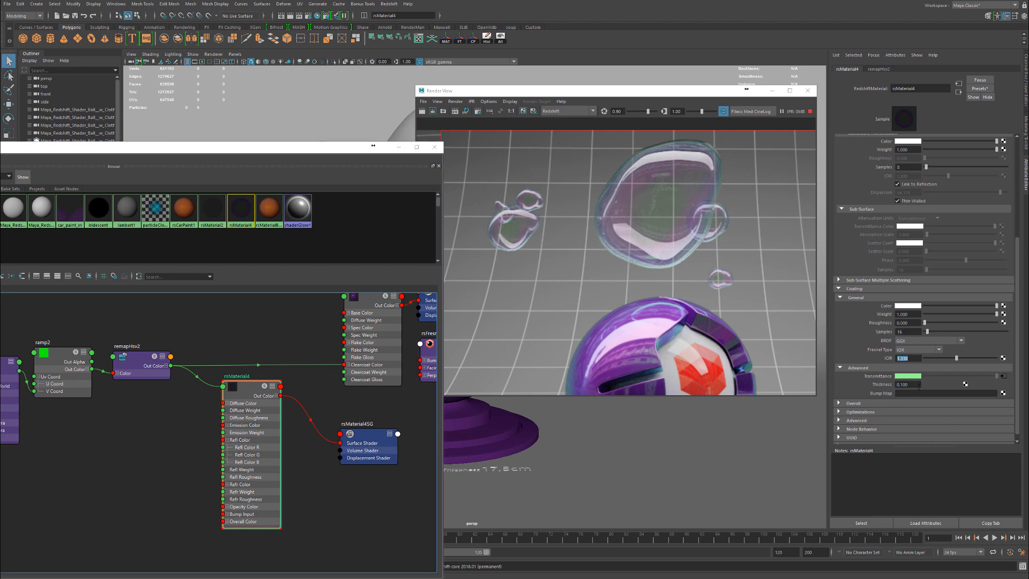
{"action": "left_click", "coordinate": [910, 385]}
{"action": "double_click", "coordinate": [914, 385]}
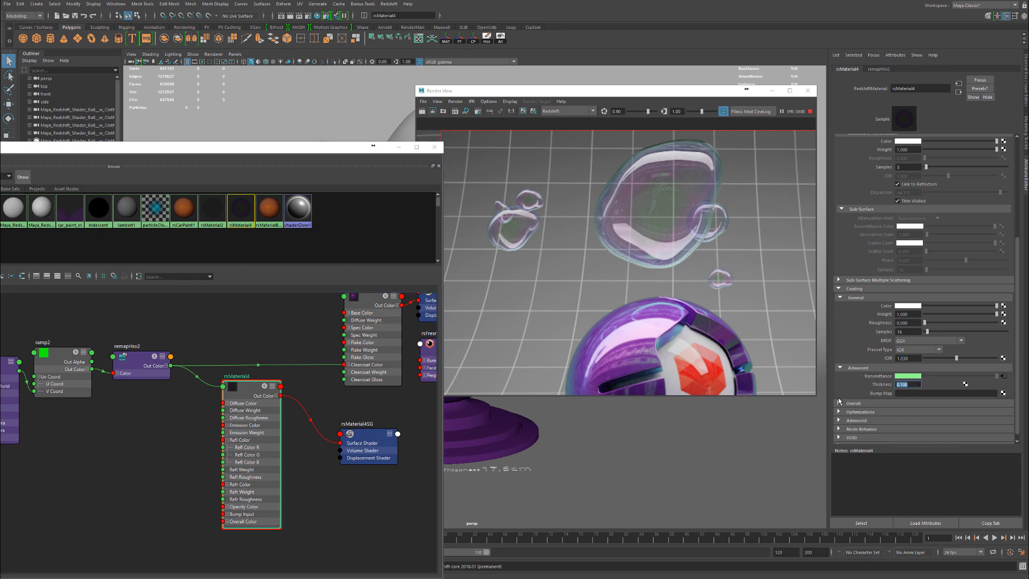
{"action": "type", "text": ".05"}
{"action": "key", "text": "Return"}
{"action": "type", "text": "2"}
{"action": "key", "text": "Return"}
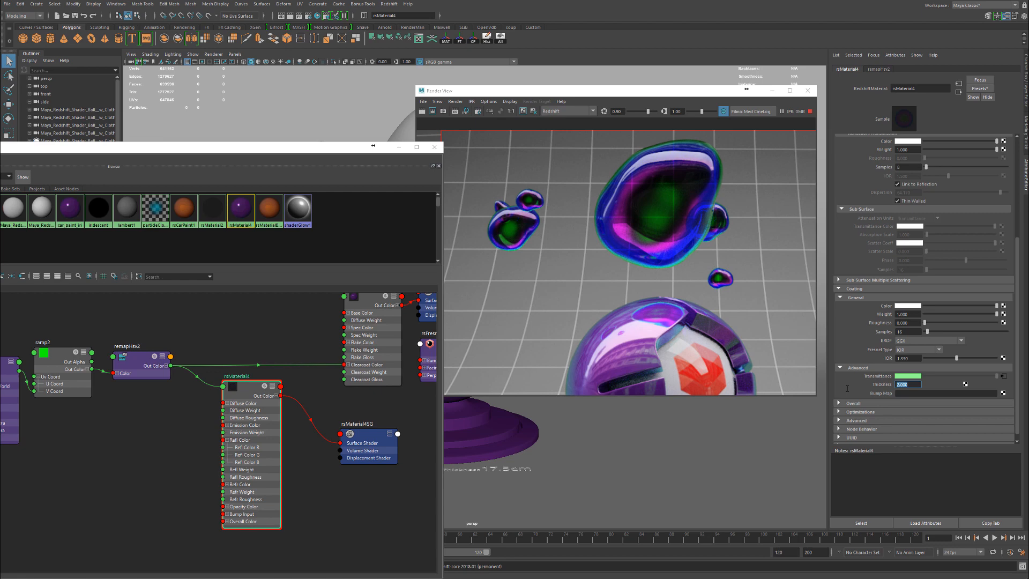
{"action": "type", "text": ".08"}
{"action": "key", "text": "Return"}
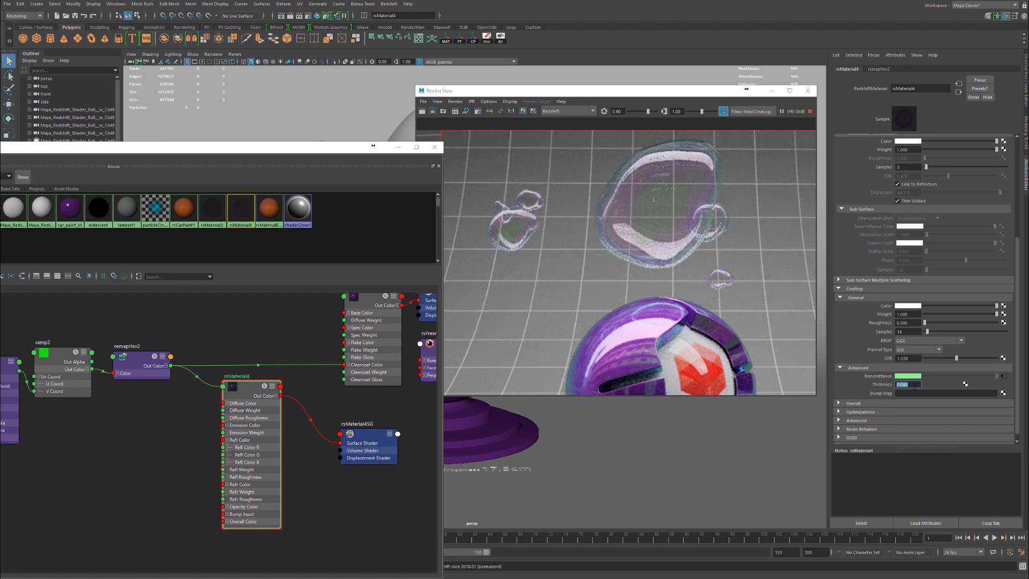
{"action": "type", "text": ".04"}
{"action": "key", "text": "Return"}
{"action": "scroll", "coordinate": [659, 255], "scroll_direction": "up", "scroll_amount": 5}
{"action": "middle_click_drag", "start_coordinate": [728, 190], "coordinate": [670, 244], "text": "alt"}
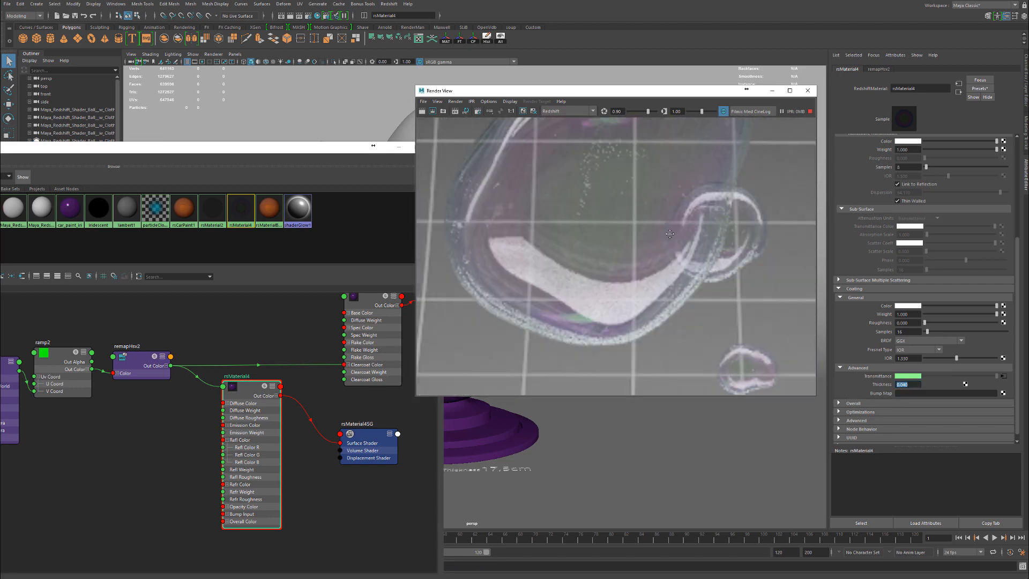
Step: Set the end point of remapHsv2's saturation curve to about 0.8 and check the bubbles and shader ball in the render
{"action": "left_click", "coordinate": [131, 368]}
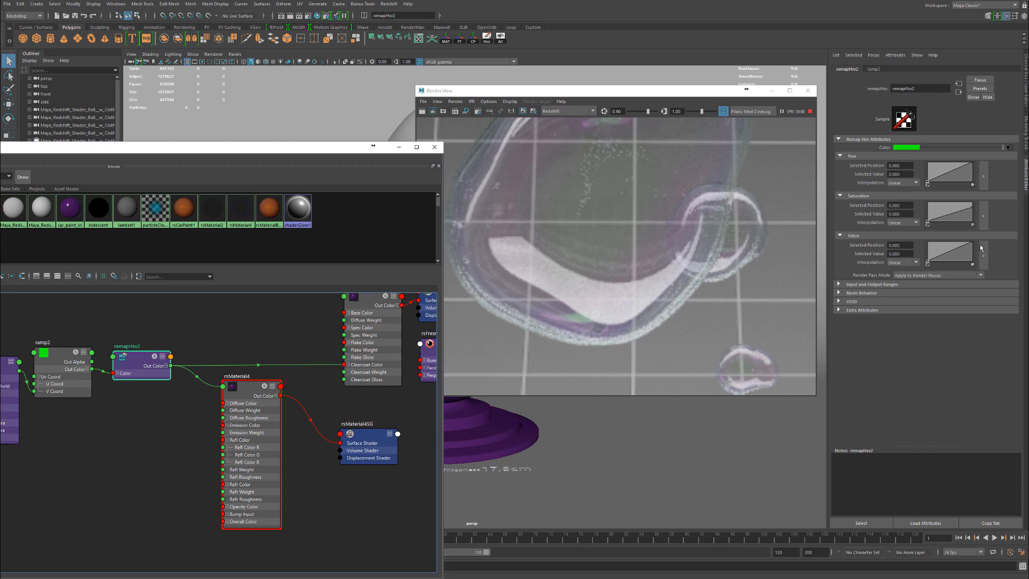
{"action": "left_click", "coordinate": [972, 207]}
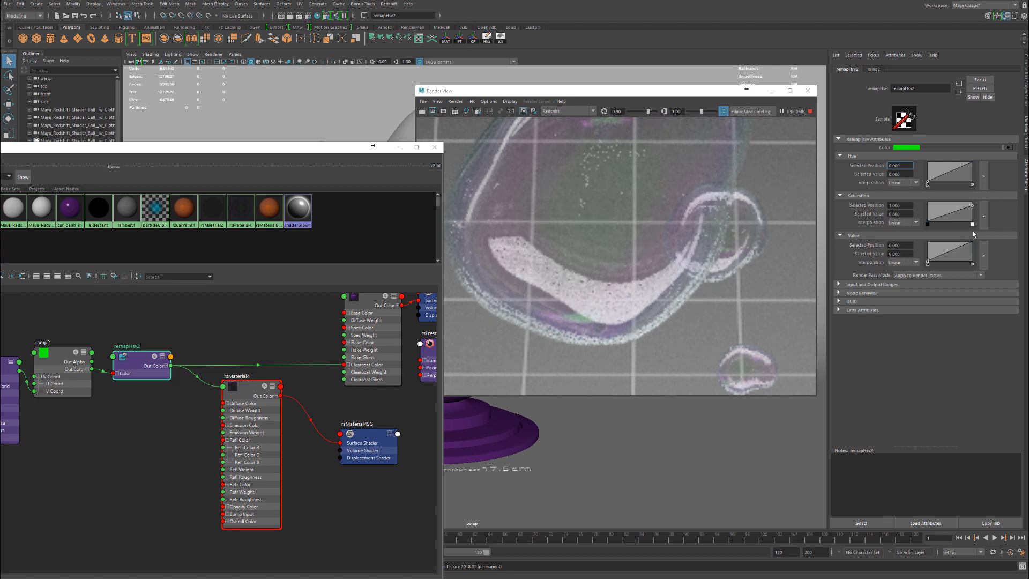
{"action": "scroll", "coordinate": [561, 277], "scroll_direction": "down", "scroll_amount": 5}
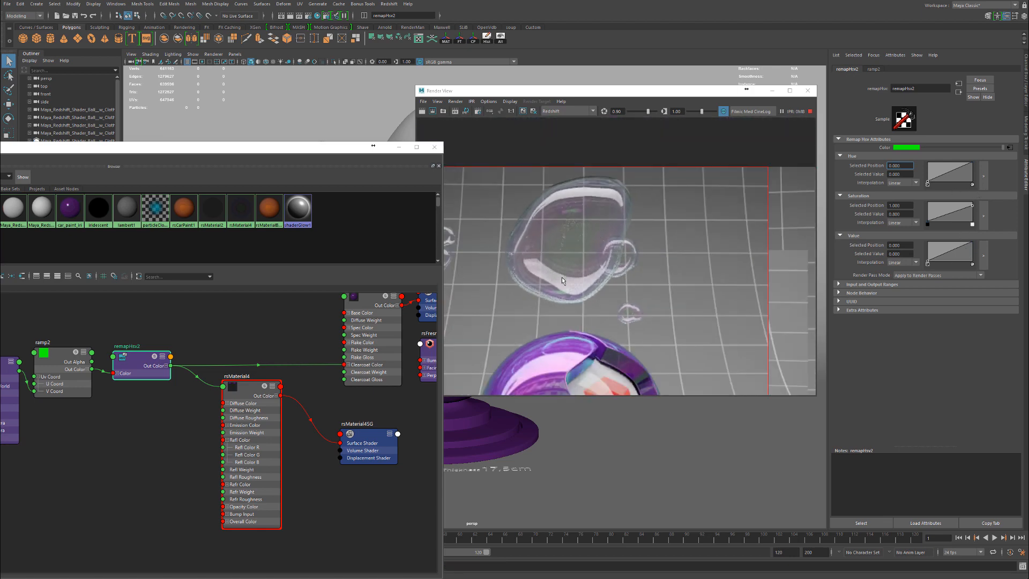
{"action": "middle_click_drag", "start_coordinate": [639, 284], "coordinate": [698, 204], "text": "alt"}
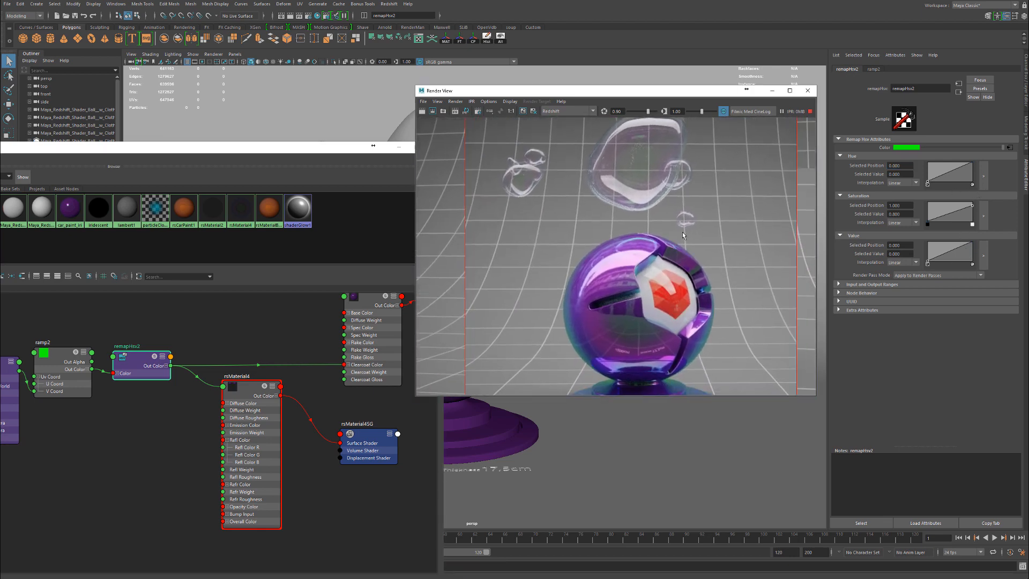
{"action": "scroll", "coordinate": [683, 232], "scroll_direction": "down", "scroll_amount": 2}
{"action": "middle_click_drag", "start_coordinate": [677, 237], "coordinate": [665, 231], "text": "alt"}
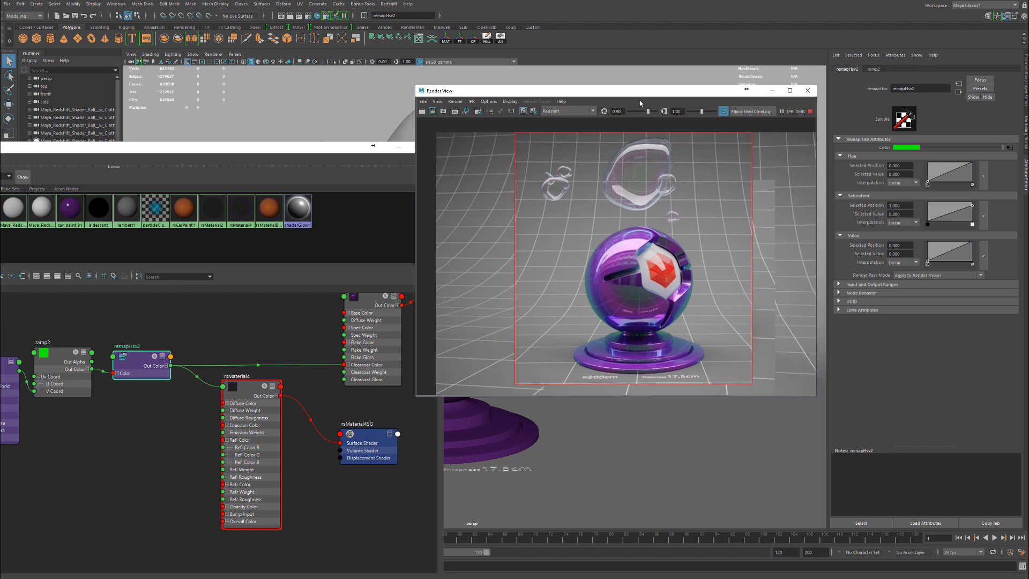
Step: Move the Render View aside and reframe the perspective camera on the shader ball and the bubbles above it
{"action": "left_click_drag", "start_coordinate": [651, 97], "coordinate": [830, 120]}
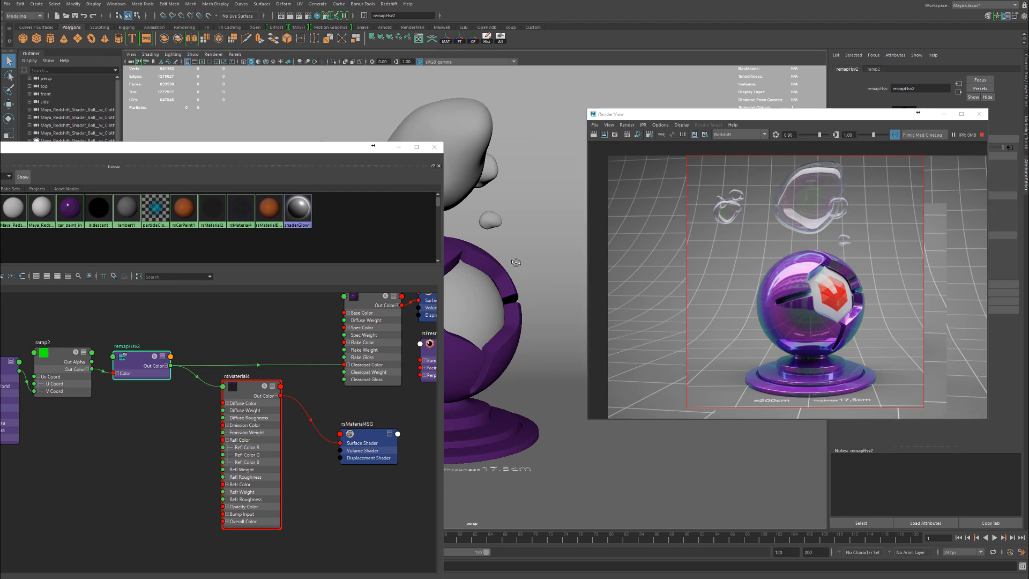
{"action": "left_click_drag", "start_coordinate": [540, 261], "coordinate": [515, 290], "text": "alt"}
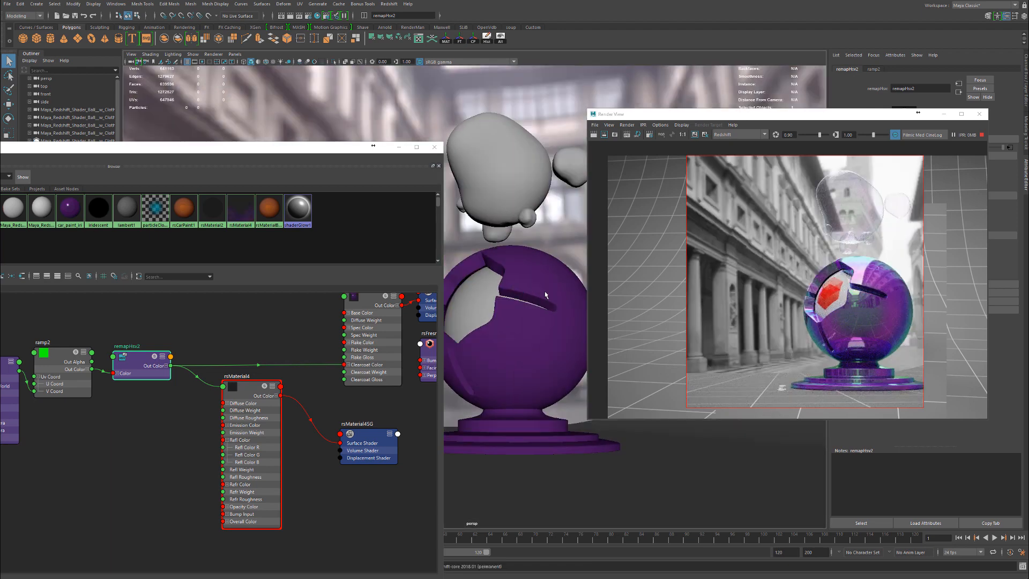
{"action": "left_click_drag", "start_coordinate": [544, 291], "coordinate": [555, 326], "text": "alt"}
{"action": "left_click", "coordinate": [608, 173]}
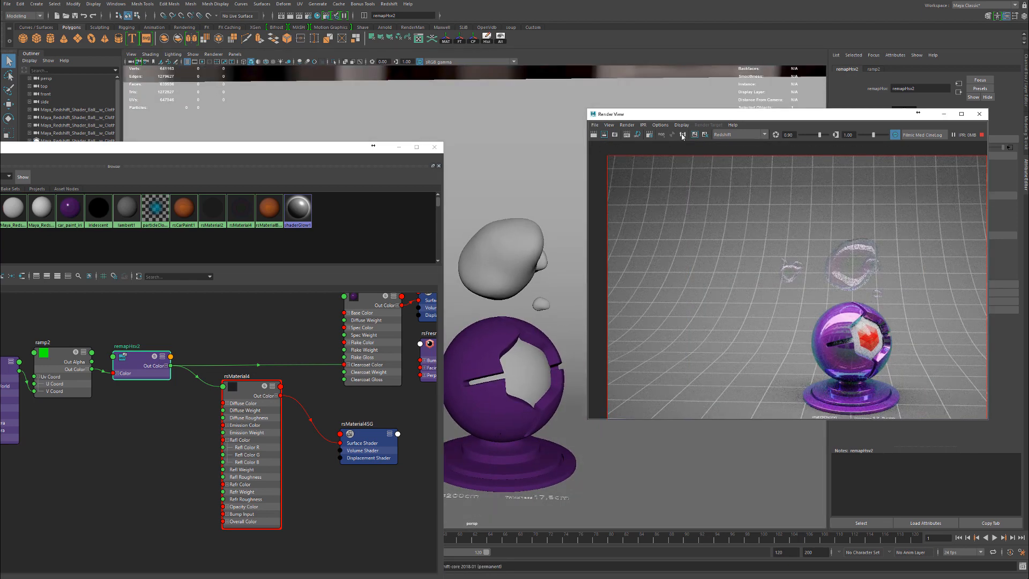
{"action": "middle_click_drag", "start_coordinate": [518, 296], "coordinate": [511, 230], "text": "alt"}
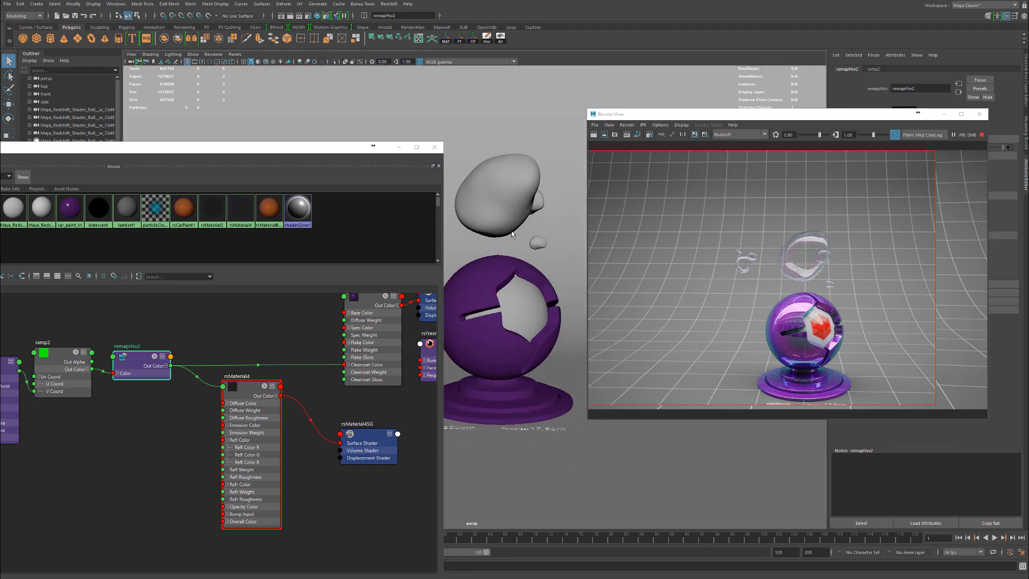
{"action": "right_click_drag", "start_coordinate": [511, 230], "coordinate": [688, 272], "text": "alt"}
{"action": "middle_click_drag", "start_coordinate": [511, 275], "coordinate": [459, 295], "text": "alt"}
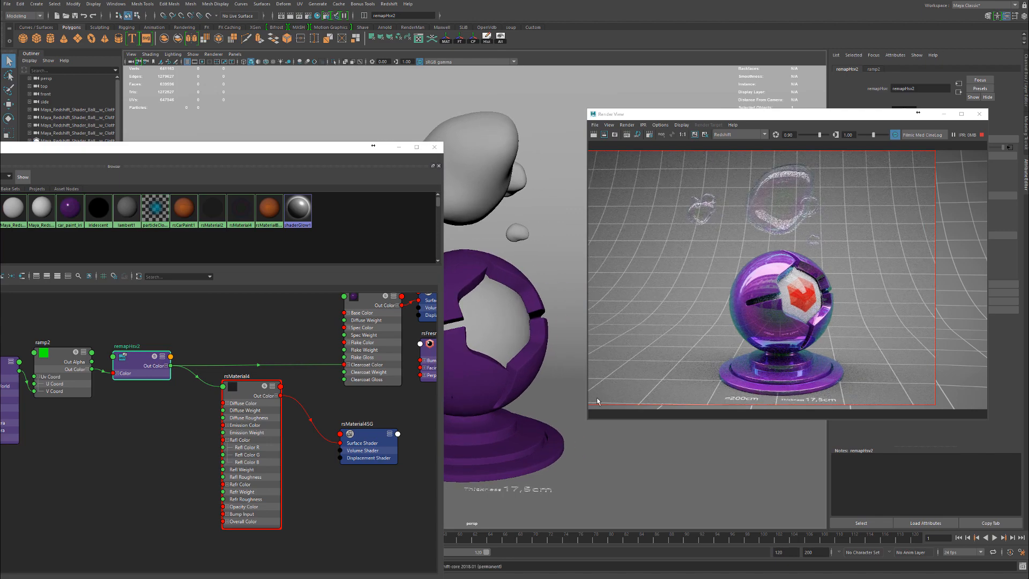
Step: Stop the IPR and render the current frame in an enlarged Render View to examine the bubbles
{"action": "left_click_drag", "start_coordinate": [586, 423], "coordinate": [468, 460]}
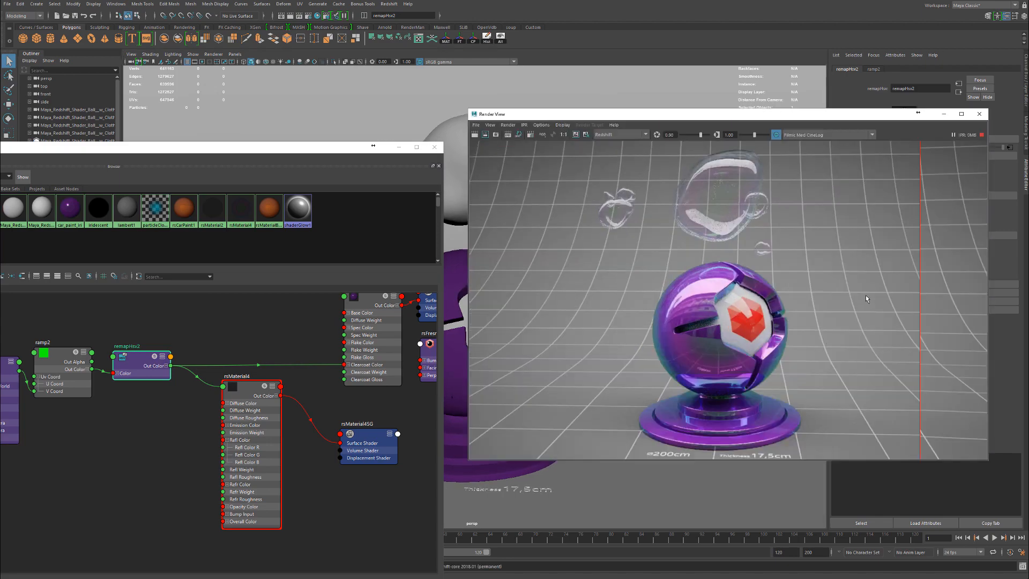
{"action": "left_click", "coordinate": [980, 134]}
{"action": "left_click", "coordinate": [474, 135]}
{"action": "left_click_drag", "start_coordinate": [469, 460], "coordinate": [324, 535]}
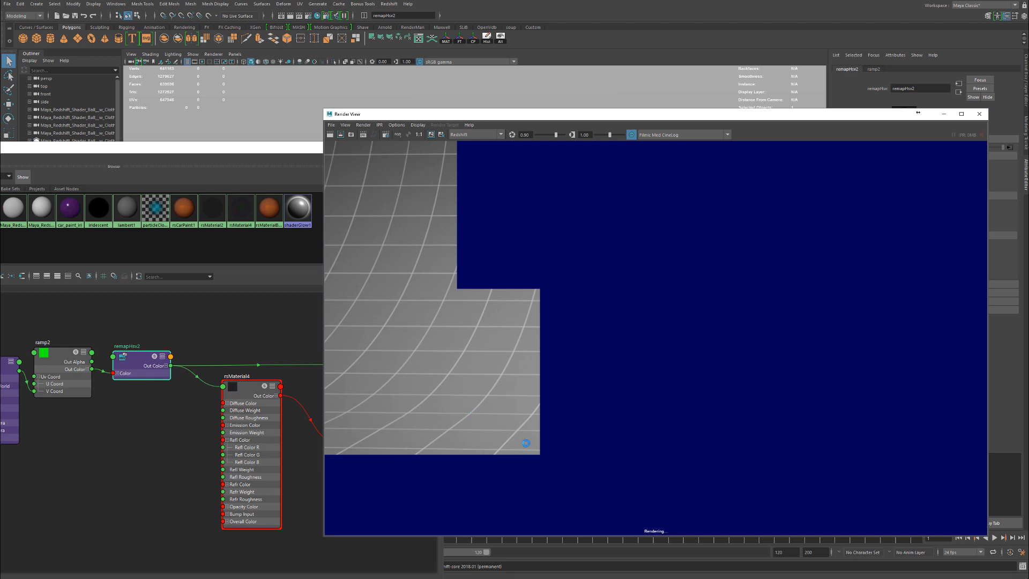
{"action": "scroll", "coordinate": [630, 343], "scroll_direction": "up", "scroll_amount": 1}
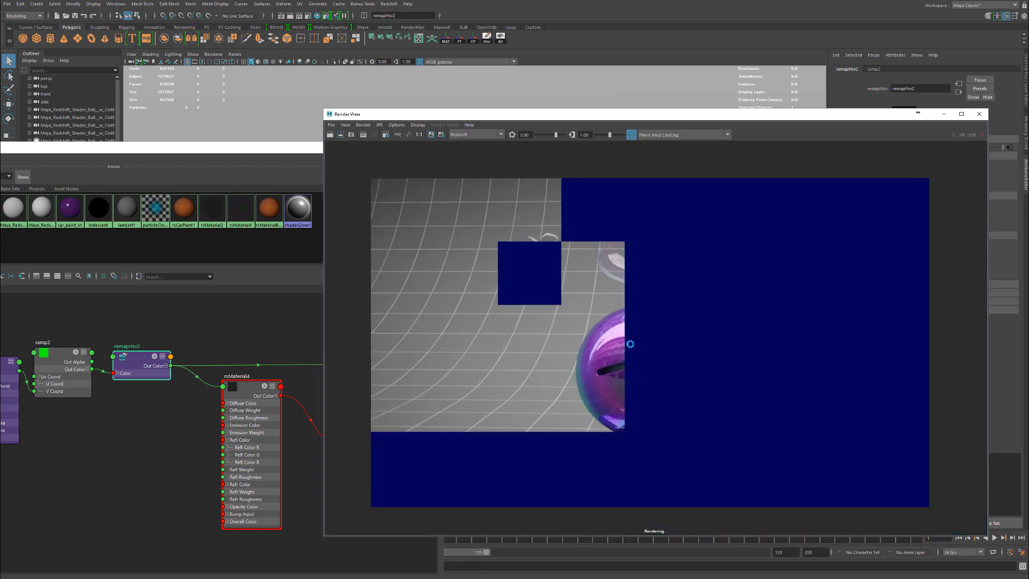
{"action": "scroll", "coordinate": [630, 335], "scroll_direction": "up", "scroll_amount": 6}
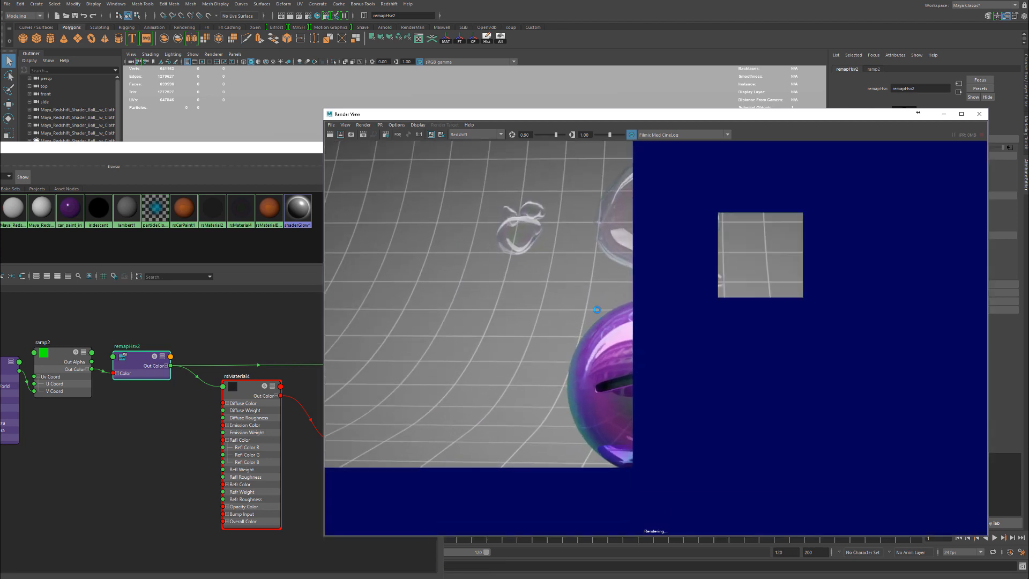
{"action": "scroll", "coordinate": [630, 329], "scroll_direction": "up", "scroll_amount": 3}
{"action": "scroll", "coordinate": [693, 374], "scroll_direction": "up", "scroll_amount": 3}
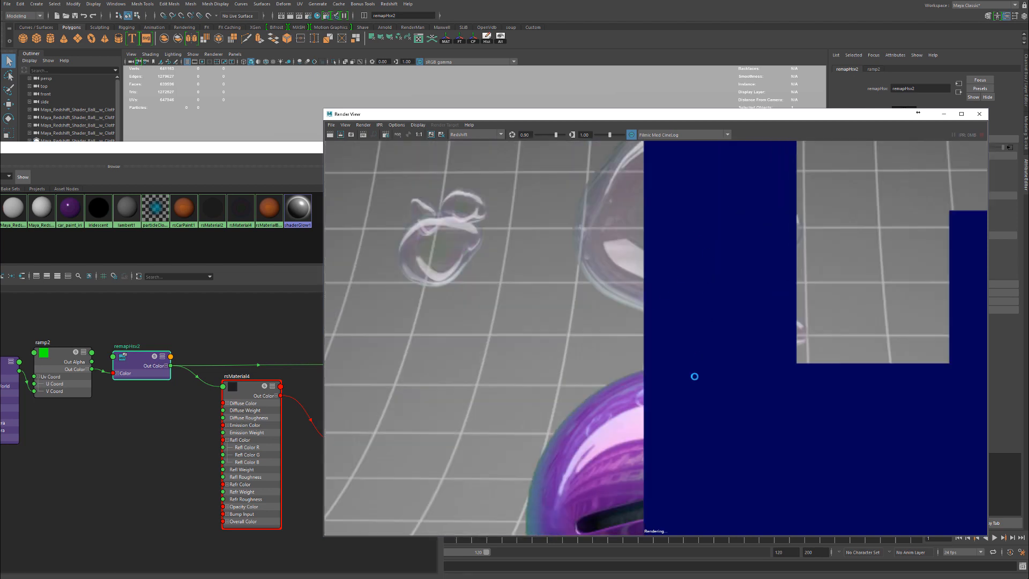
{"action": "middle_click_drag", "start_coordinate": [635, 345], "coordinate": [756, 349], "text": "alt"}
{"action": "scroll", "coordinate": [612, 337], "scroll_direction": "up", "scroll_amount": 8}
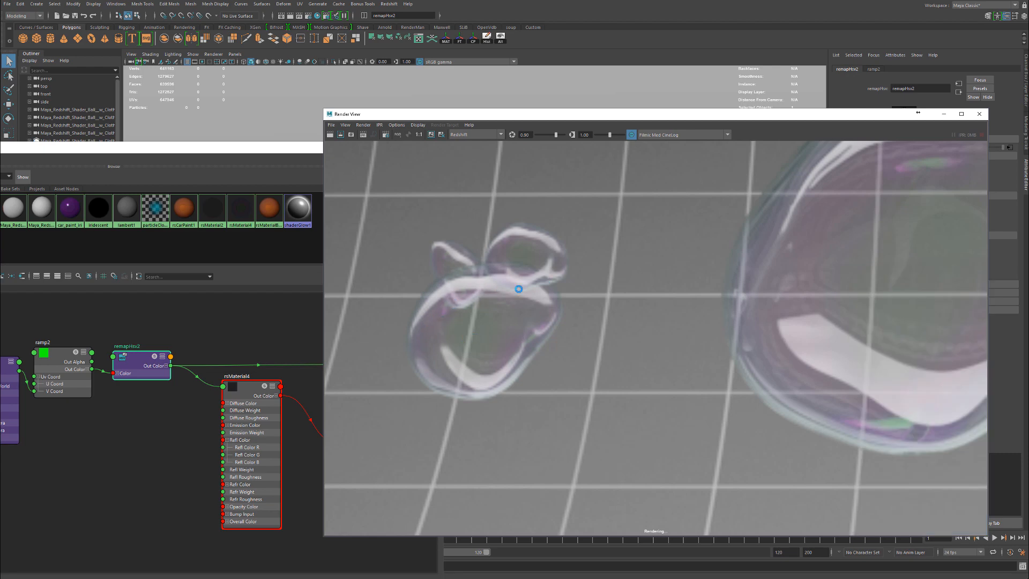
Step: Bring the Hypershade forward and review the car paint network from samplerInfo1 through ramp2 and remapHsv1 to rsCarPaint1
{"action": "middle_click_drag", "start_coordinate": [764, 283], "coordinate": [538, 377], "text": "alt"}
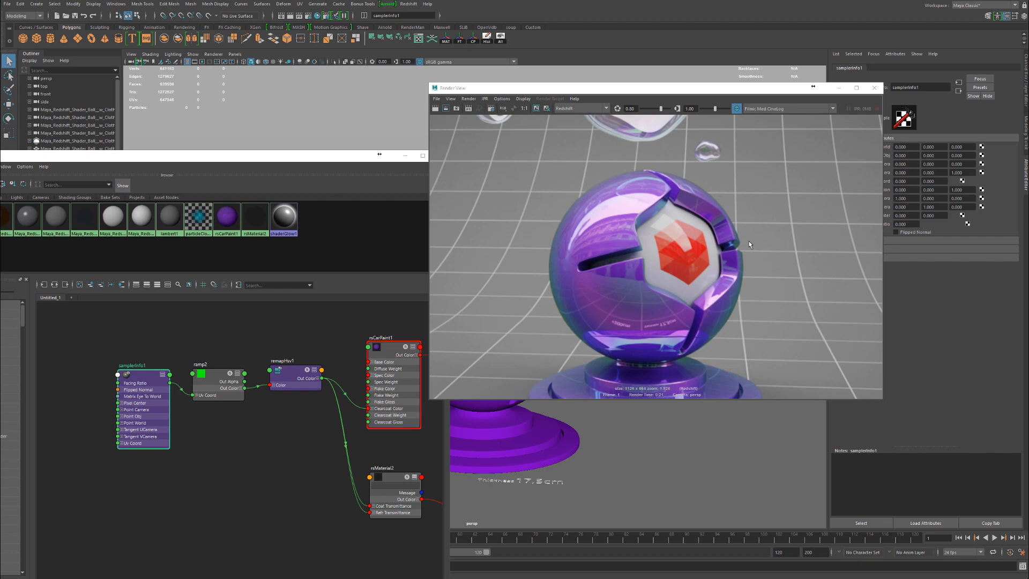
{"action": "left_click_drag", "start_coordinate": [267, 158], "coordinate": [435, 79]}
{"action": "scroll", "coordinate": [343, 402], "scroll_direction": "up", "scroll_amount": 6}
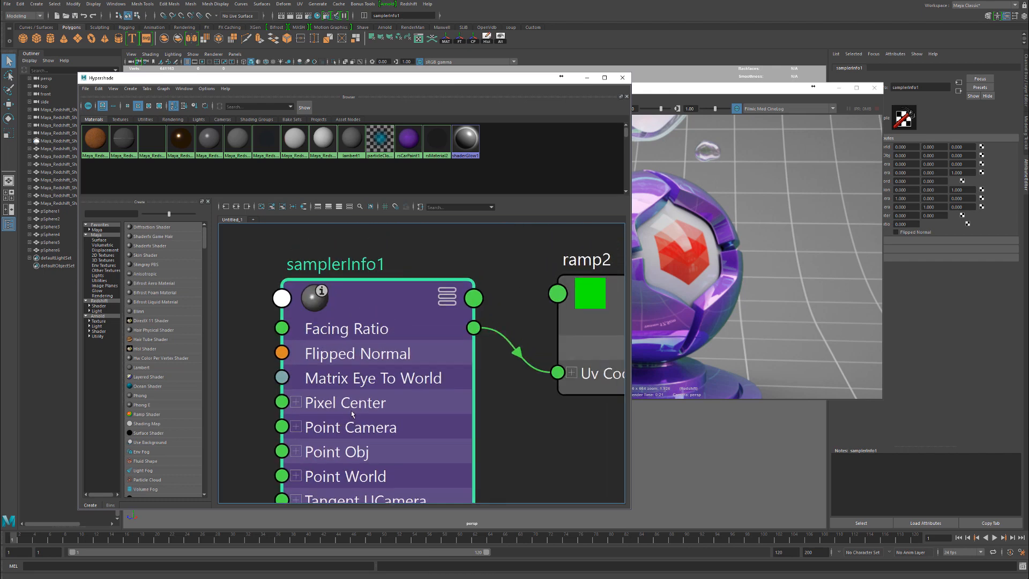
{"action": "scroll", "coordinate": [428, 352], "scroll_direction": "down", "scroll_amount": 6}
{"action": "middle_click_drag", "start_coordinate": [522, 379], "coordinate": [393, 354], "text": "alt"}
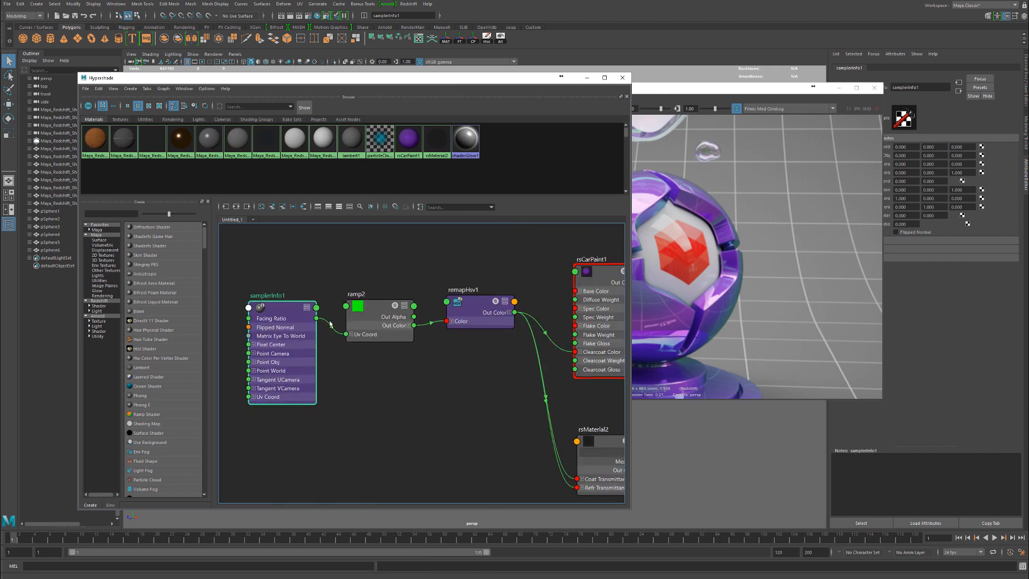
{"action": "mouse_move", "coordinate": [527, 364]}
{"action": "middle_mouse_down", "text": "alt"}
{"action": "mouse_move", "coordinate": [433, 337]}
{"action": "mouse_move", "coordinate": [405, 352]}
{"action": "middle_mouse_up", "text": "alt"}
{"action": "mouse_move", "coordinate": [542, 343]}
{"action": "middle_mouse_down", "text": "alt"}
{"action": "mouse_move", "coordinate": [406, 399]}
{"action": "mouse_move", "coordinate": [390, 418]}
{"action": "mouse_move", "coordinate": [411, 349]}
{"action": "mouse_move", "coordinate": [354, 400]}
{"action": "middle_mouse_up", "text": "alt"}
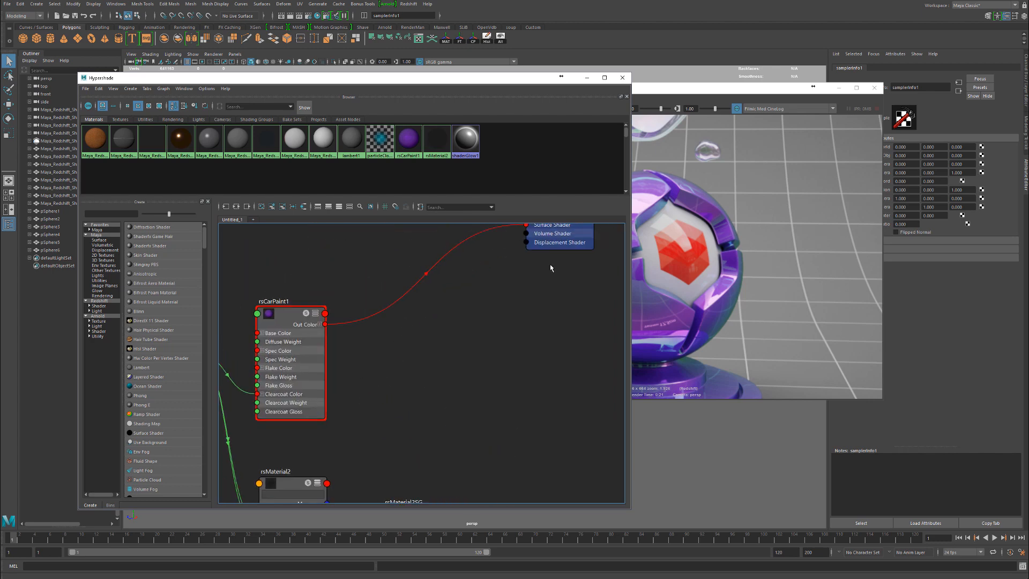
Step: Place rsMaterial1SG directly beside rsCarPaint1 and nudge samplerInfo1 into place beside ramp2
{"action": "left_click_drag", "start_coordinate": [553, 240], "coordinate": [397, 332]}
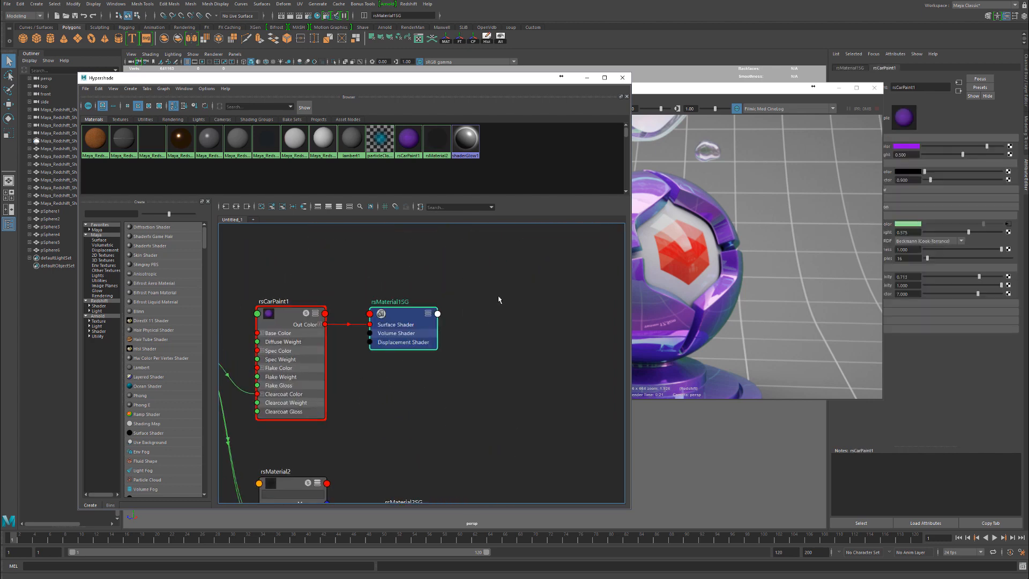
{"action": "left_click", "coordinate": [454, 314]}
{"action": "middle_click_drag", "start_coordinate": [303, 389], "coordinate": [603, 365], "text": "alt"}
{"action": "middle_click_drag", "start_coordinate": [343, 347], "coordinate": [375, 331], "text": "alt"}
{"action": "mouse_move", "coordinate": [307, 344]}
{"action": "left_mouse_down"}
{"action": "mouse_move", "coordinate": [301, 353]}
{"action": "mouse_move", "coordinate": [303, 335]}
{"action": "left_mouse_up"}
{"action": "middle_click_drag", "start_coordinate": [405, 405], "coordinate": [360, 375], "text": "alt"}
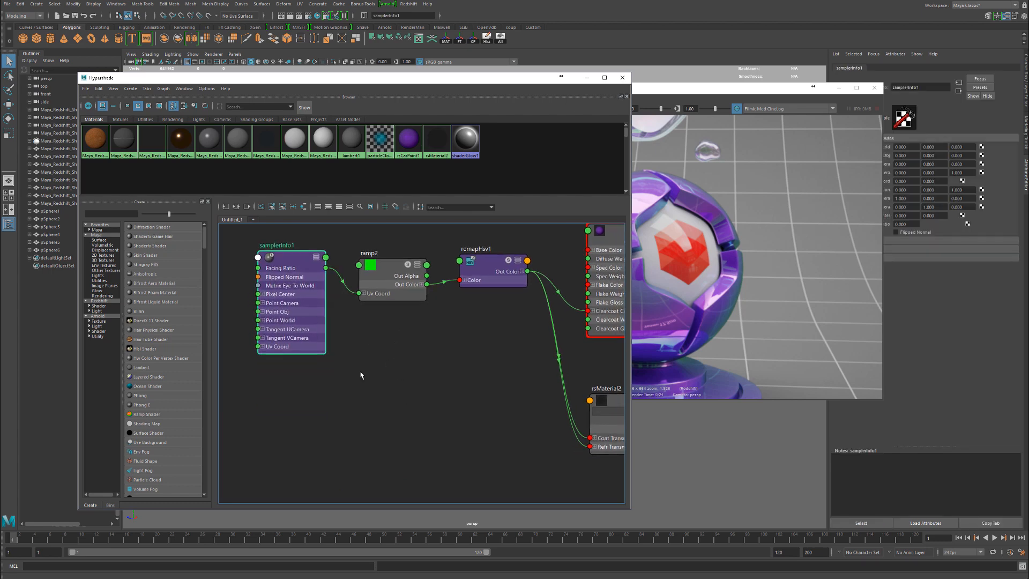
Step: Create a Redshift Fresnel node in the work area and place it below samplerInfo1
{"action": "left_click_drag", "start_coordinate": [391, 417], "coordinate": [325, 410]}
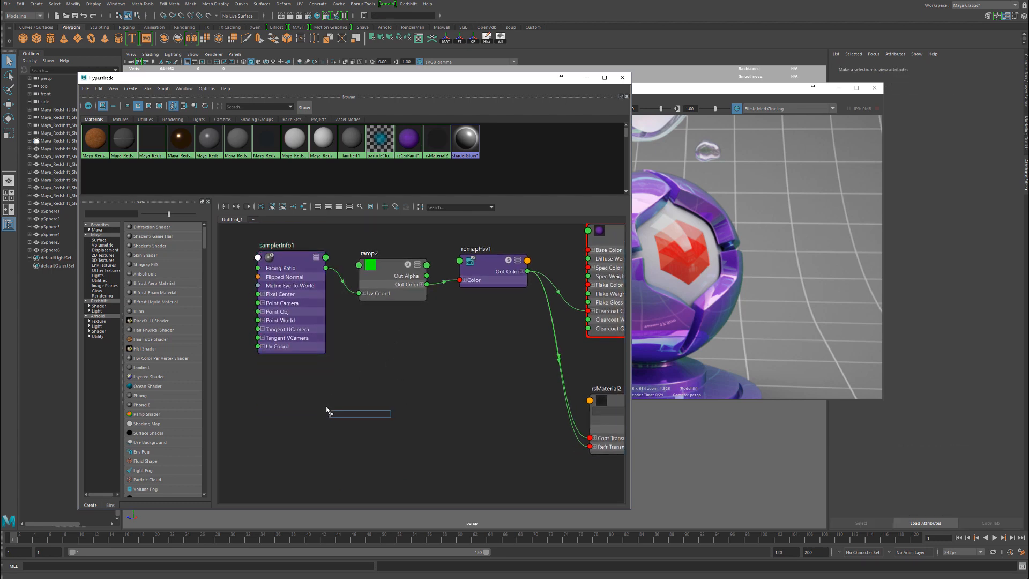
{"action": "type", "text": "s"}
{"action": "key", "text": "BackSpace"}
{"action": "type", "text": "fresn"}
{"action": "key", "text": "Return"}
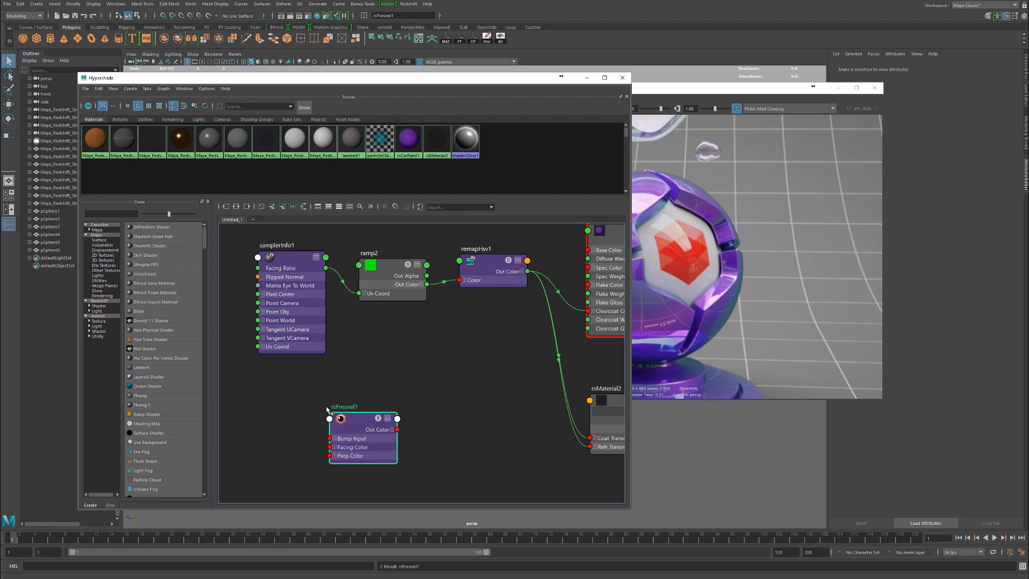
{"action": "left_click_drag", "start_coordinate": [383, 427], "coordinate": [303, 413]}
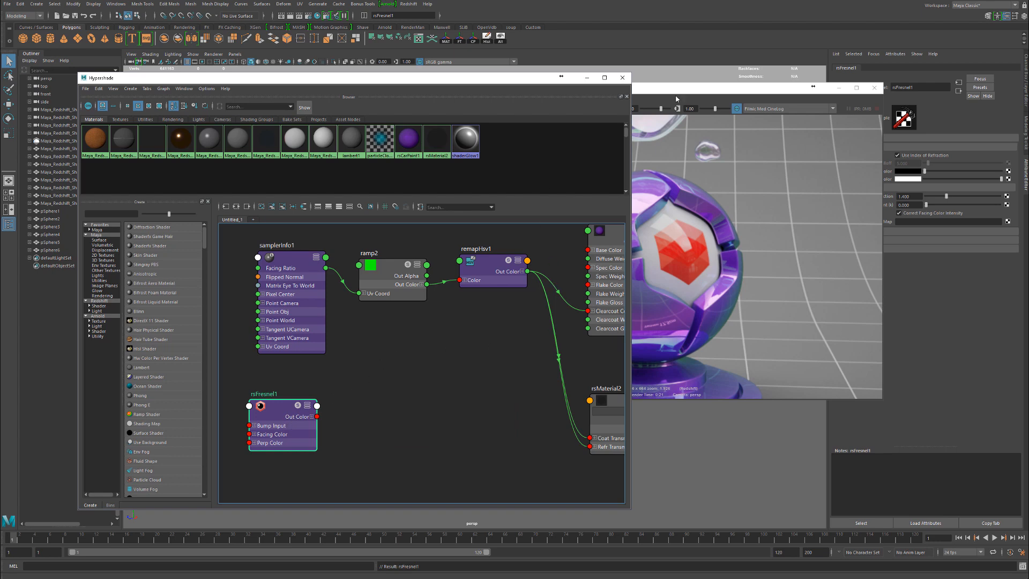
Step: Zoom the Render View out to the full frame and keep the current render image for comparison
{"action": "left_click", "coordinate": [655, 324]}
{"action": "scroll", "coordinate": [655, 322], "scroll_direction": "down", "scroll_amount": 7}
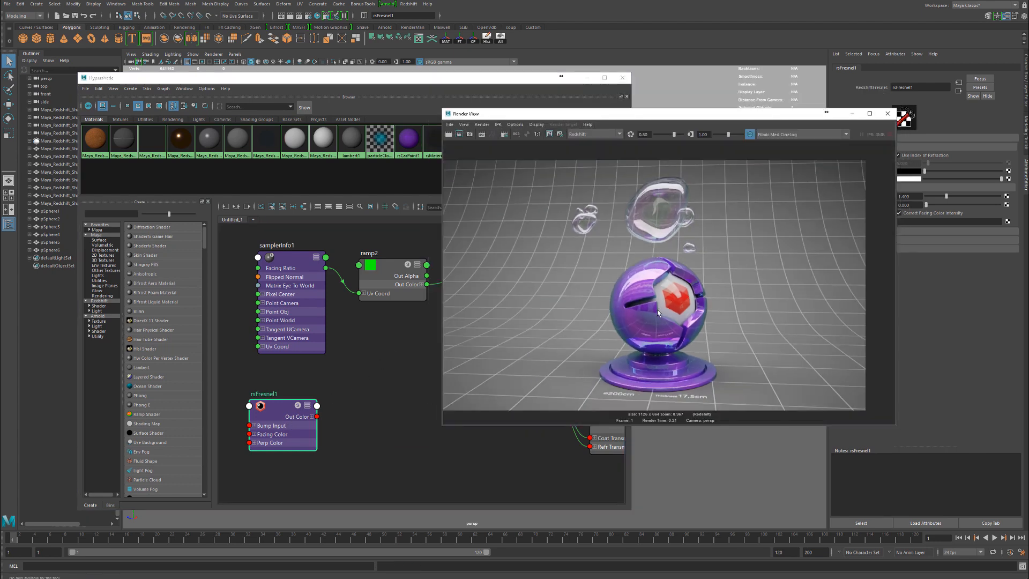
{"action": "middle_click_drag", "start_coordinate": [656, 316], "coordinate": [673, 301], "text": "alt"}
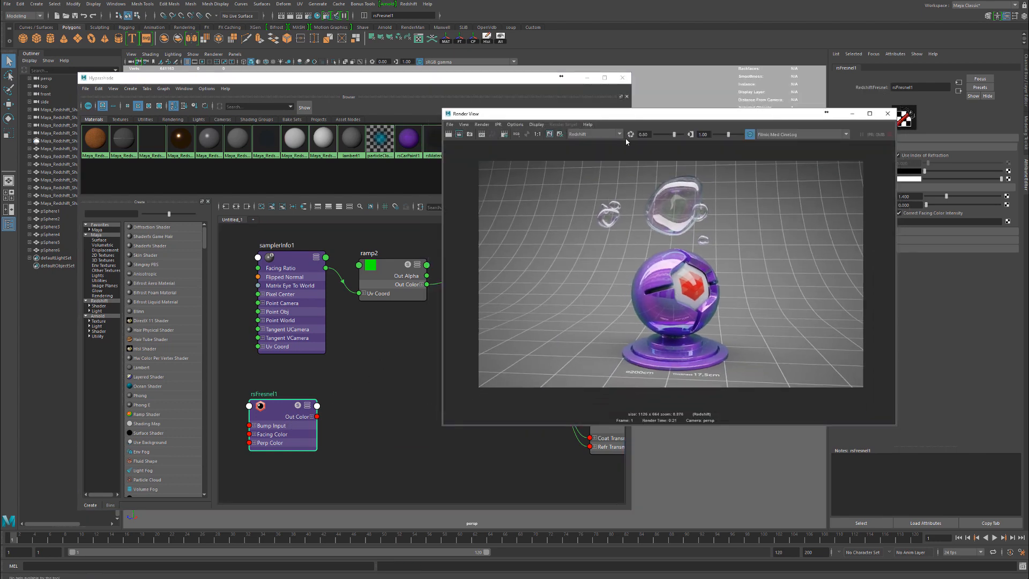
{"action": "left_click", "coordinate": [550, 135]}
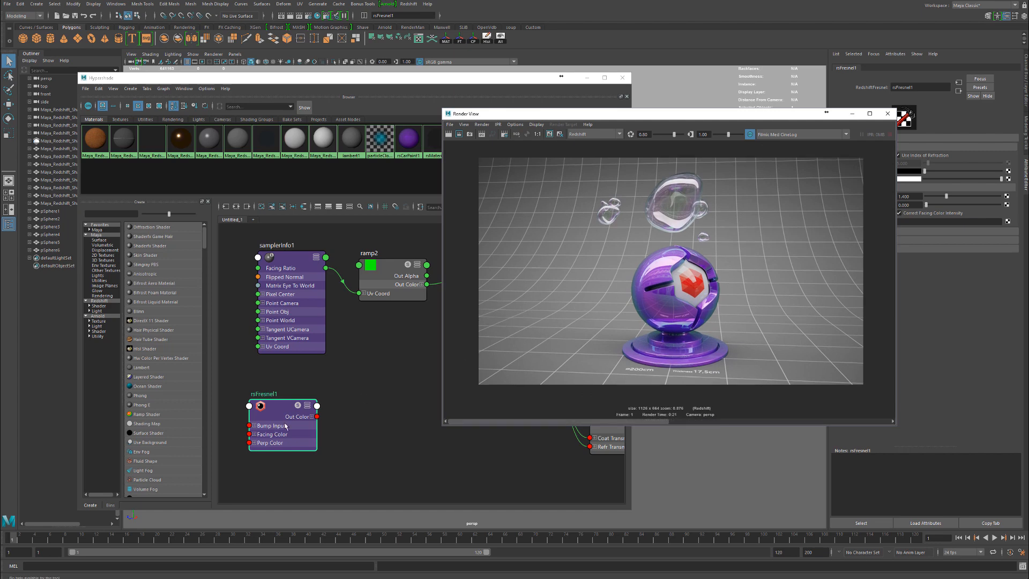
Step: Move samplerInfo1 aside and connect rsFresnel1's Out Color R to ramp2's V Coord in place of the Facing Ratio
{"action": "left_click_drag", "start_coordinate": [285, 426], "coordinate": [284, 414]}
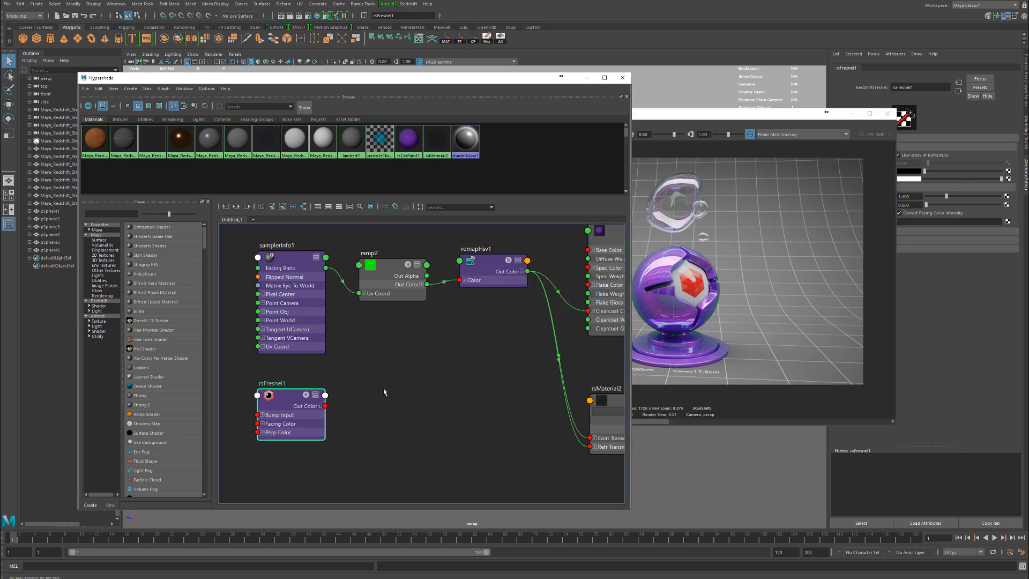
{"action": "left_click_drag", "start_coordinate": [301, 326], "coordinate": [238, 278]}
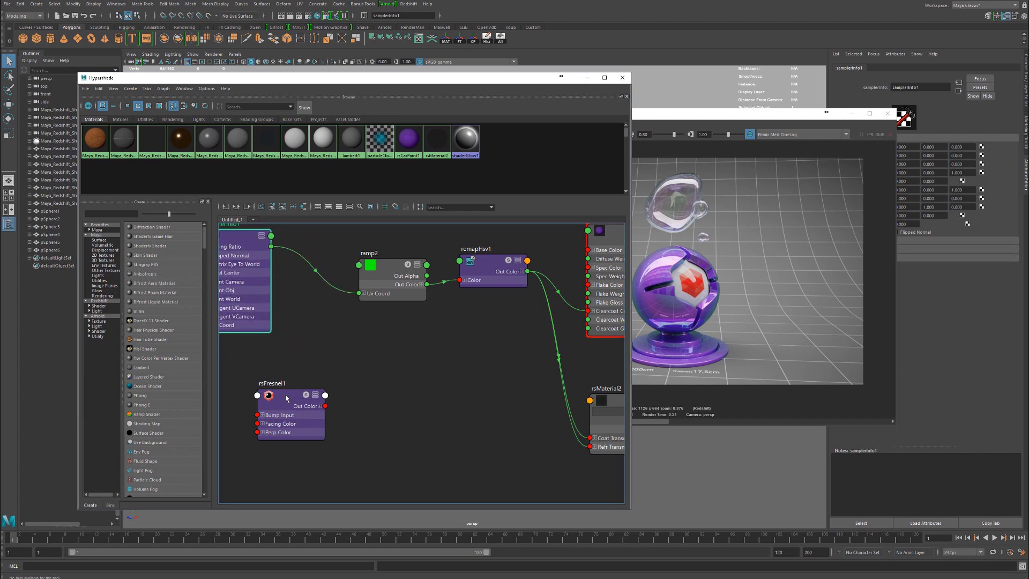
{"action": "left_click_drag", "start_coordinate": [292, 397], "coordinate": [269, 363]}
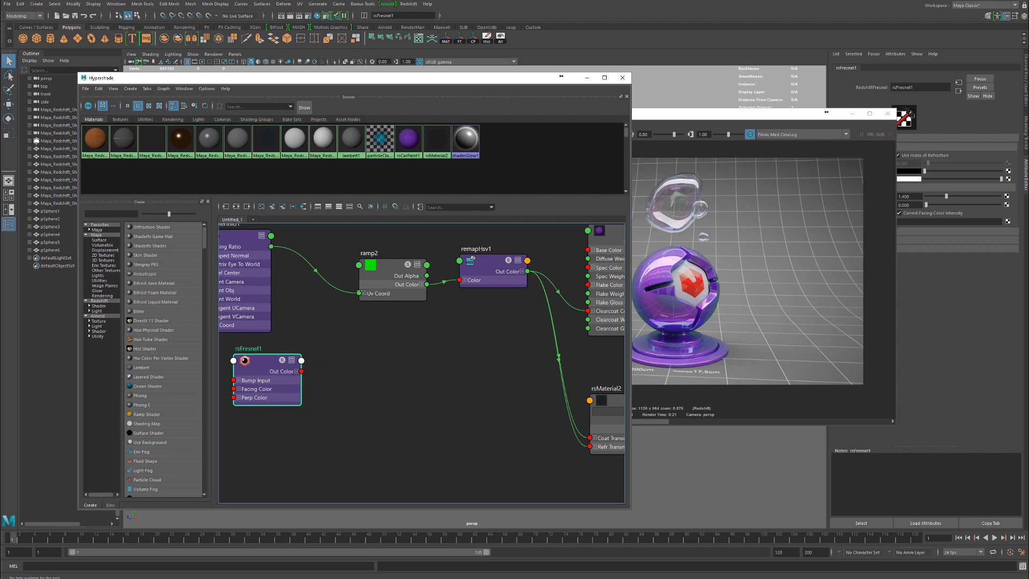
{"action": "left_click", "coordinate": [363, 293]}
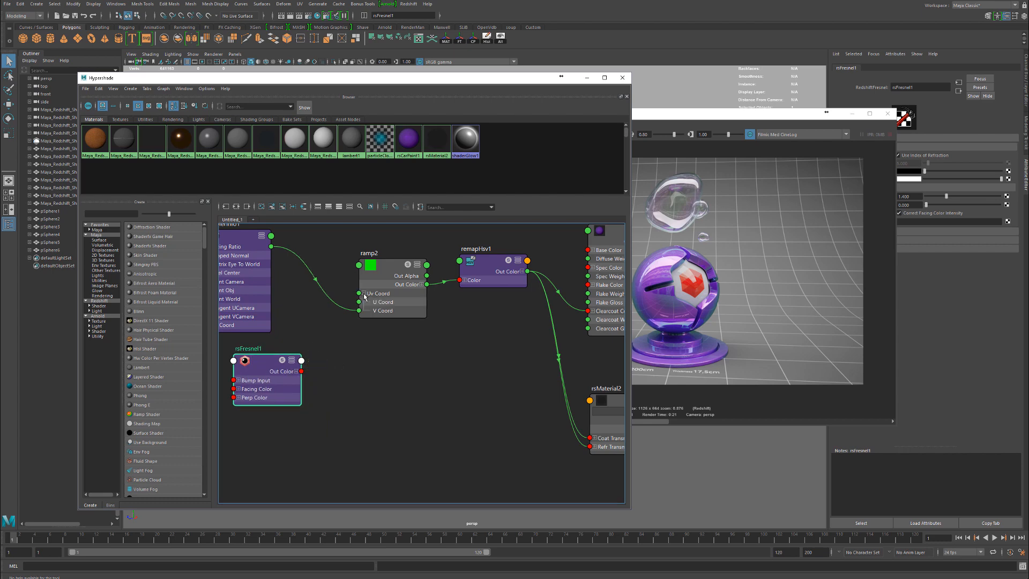
{"action": "left_click_drag", "start_coordinate": [301, 371], "coordinate": [360, 310]}
{"action": "left_click", "coordinate": [296, 371]}
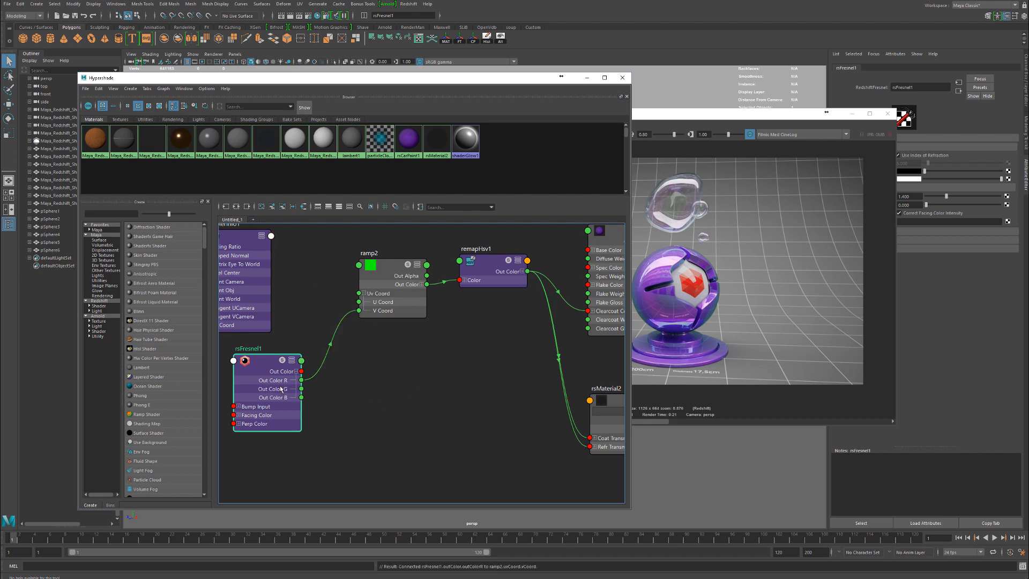
Step: Start an IPR render and check how the Fresnel-driven ramp affects the bubbles and shader ball
{"action": "left_click", "coordinate": [682, 121]}
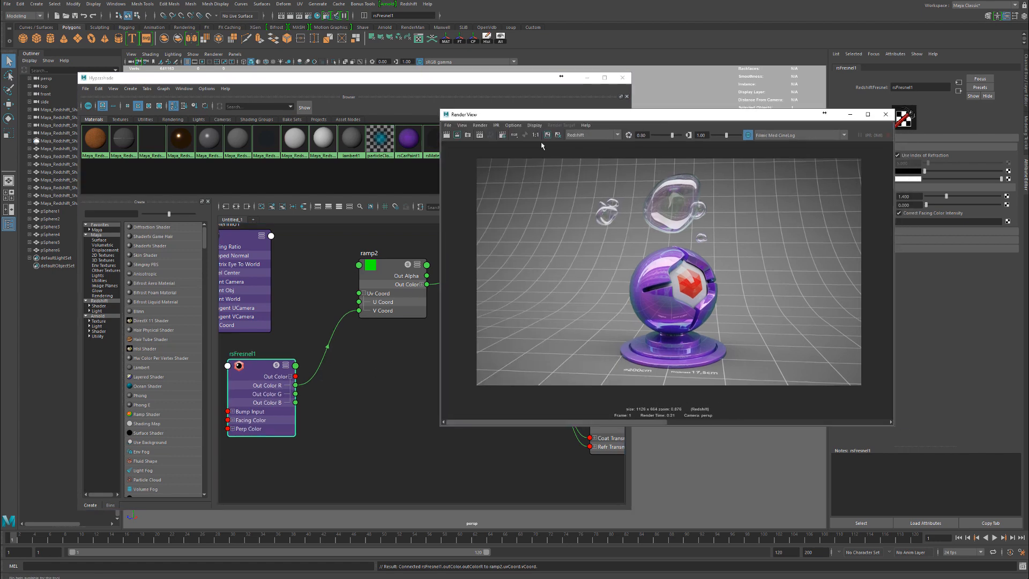
{"action": "left_click", "coordinate": [480, 135]}
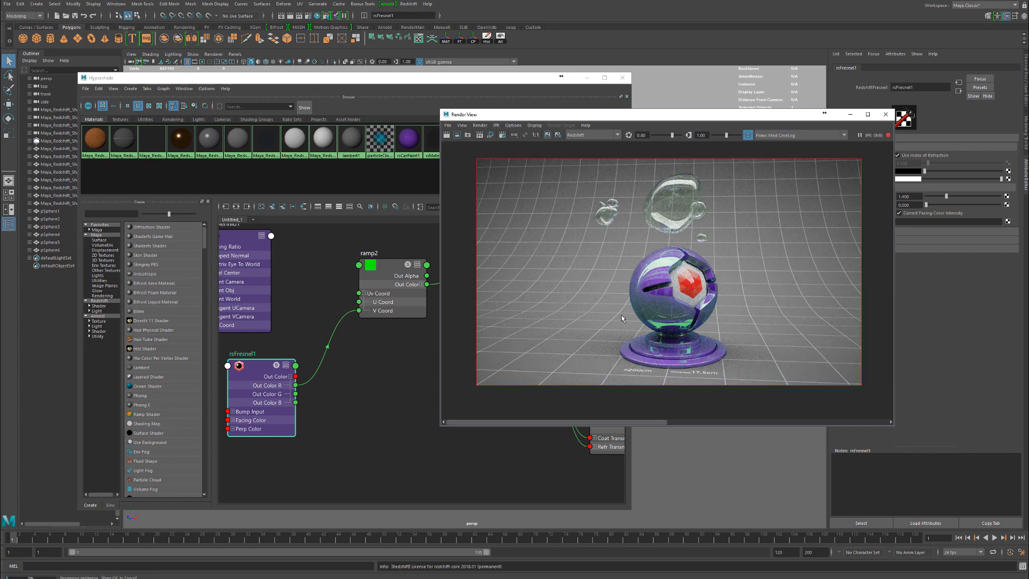
{"action": "left_click_drag", "start_coordinate": [692, 119], "coordinate": [610, 97]}
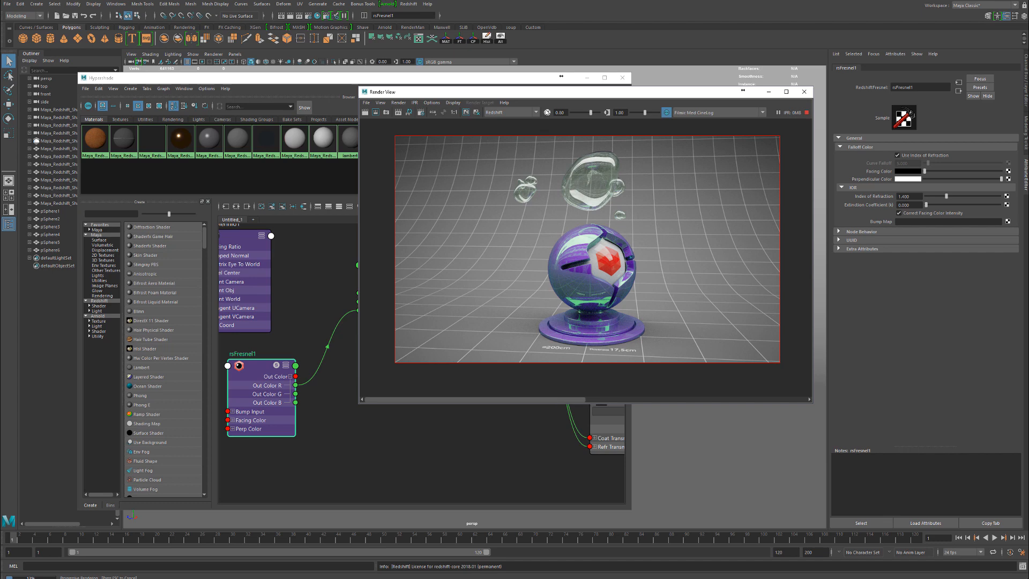
{"action": "left_click_drag", "start_coordinate": [554, 92], "coordinate": [617, 87]}
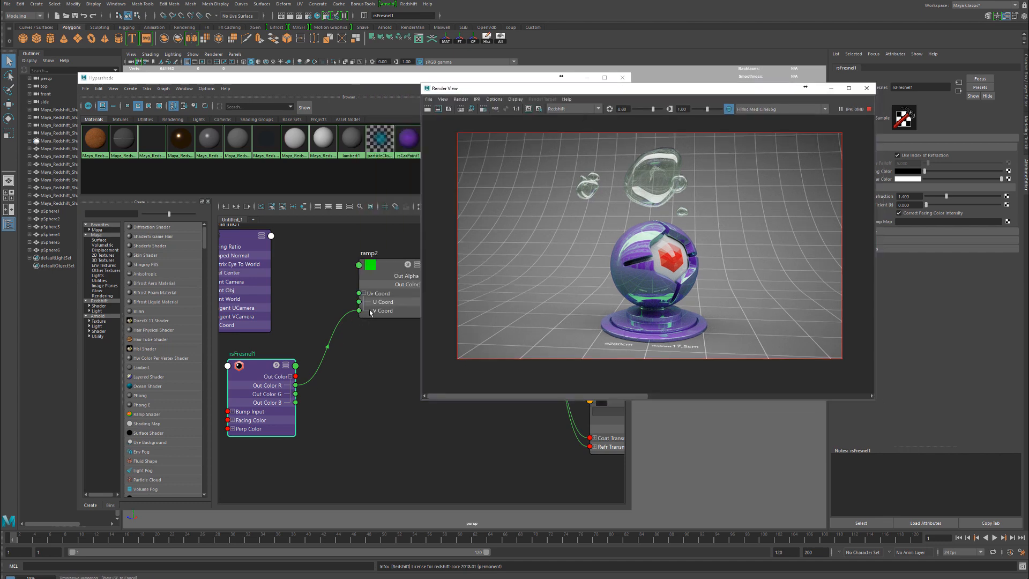
Step: Try rsFresnel1's Out Color G and Out Color B as the input for ramp2's V Coord, checking the render
{"action": "left_click_drag", "start_coordinate": [296, 394], "coordinate": [359, 311]}
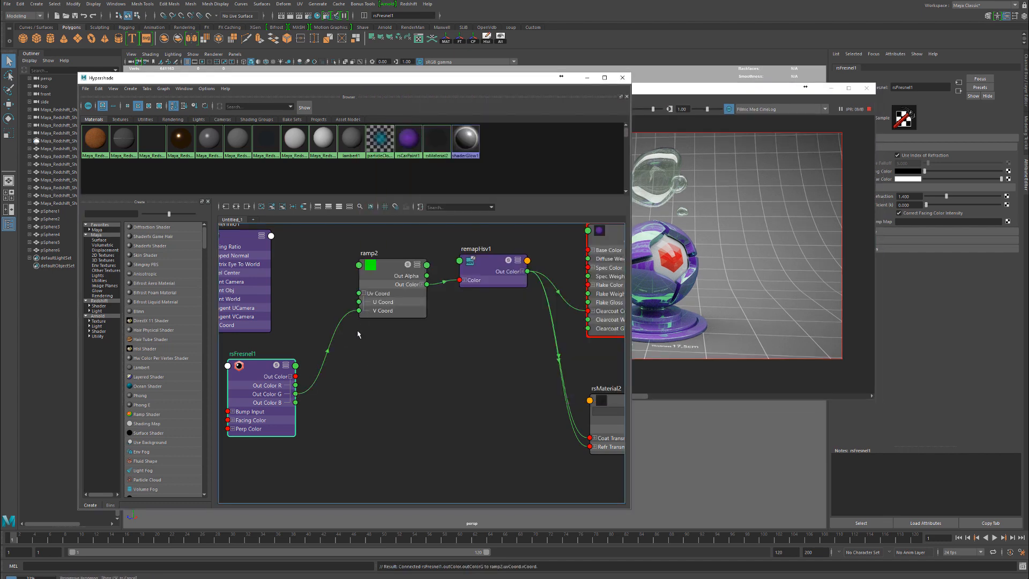
{"action": "left_click", "coordinate": [673, 102]}
{"action": "left_click_drag", "start_coordinate": [295, 403], "coordinate": [359, 310]}
{"action": "left_click", "coordinate": [693, 99]}
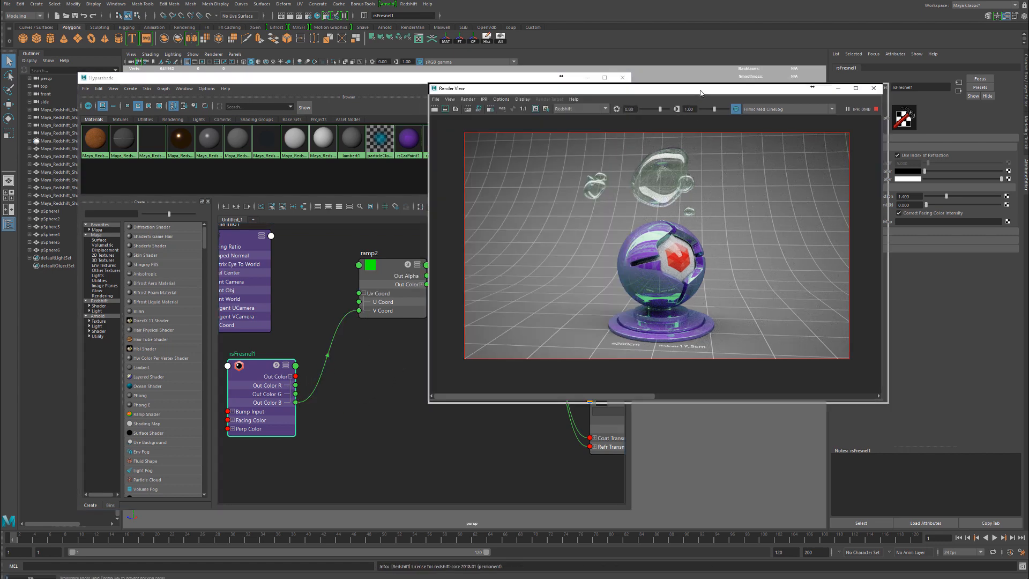
{"action": "left_click_drag", "start_coordinate": [693, 90], "coordinate": [630, 97]}
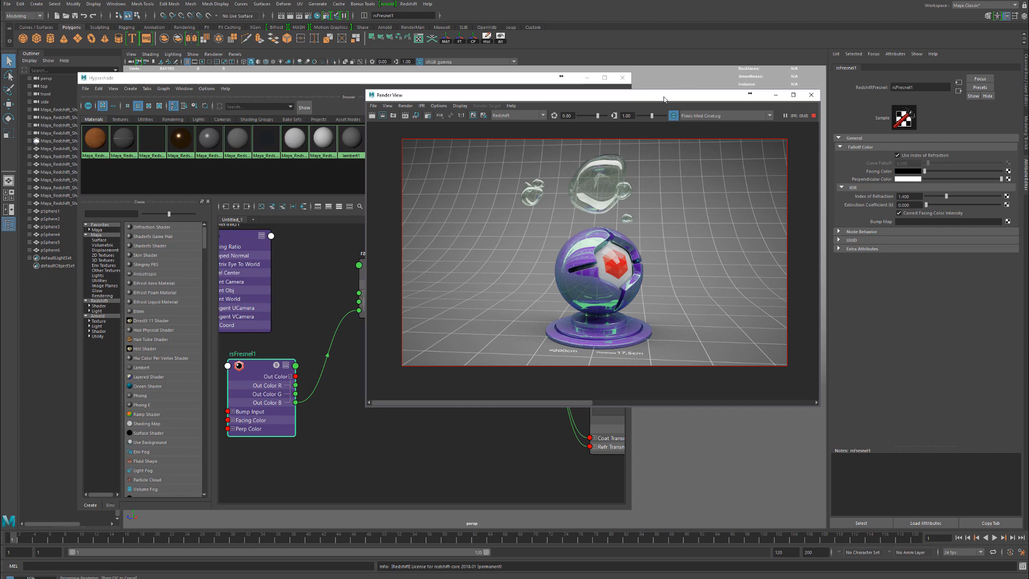
{"action": "left_click_drag", "start_coordinate": [667, 97], "coordinate": [645, 124]}
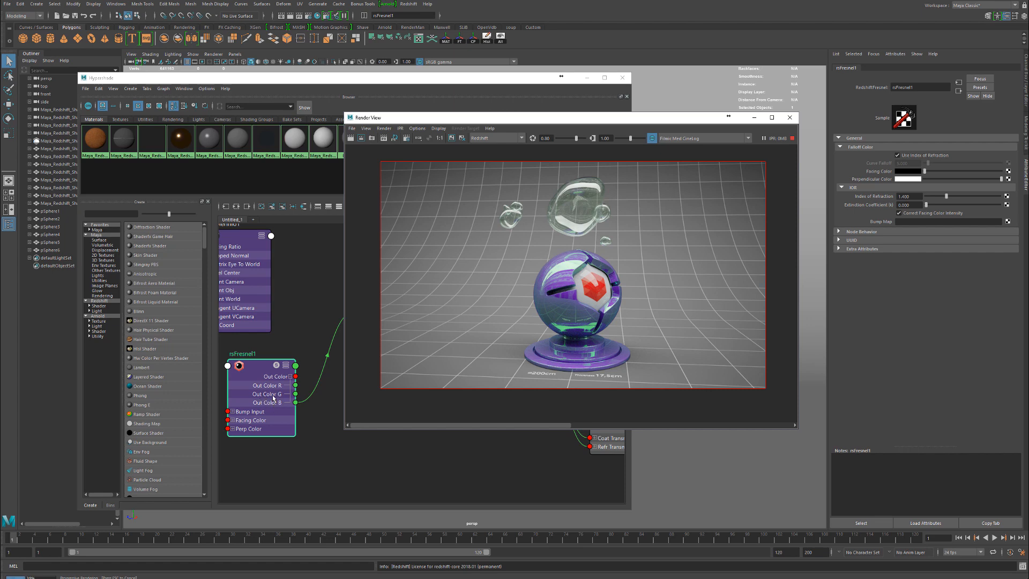
Step: Move the Render View clear of the node graph and delete the connection between rsFresnel1 and ramp2
{"action": "left_click_drag", "start_coordinate": [263, 384], "coordinate": [260, 391]}
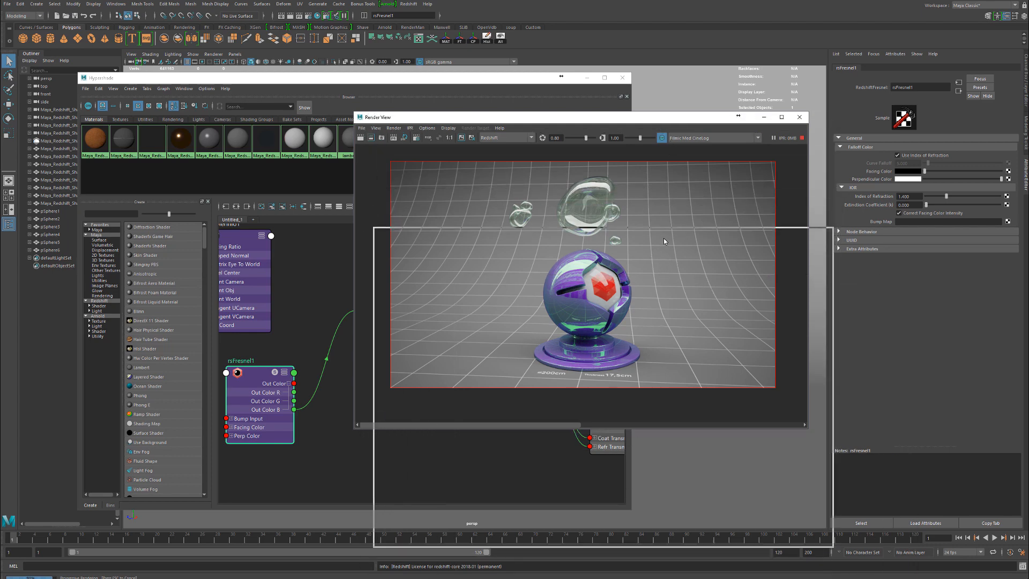
{"action": "left_click_drag", "start_coordinate": [664, 241], "coordinate": [664, 241]}
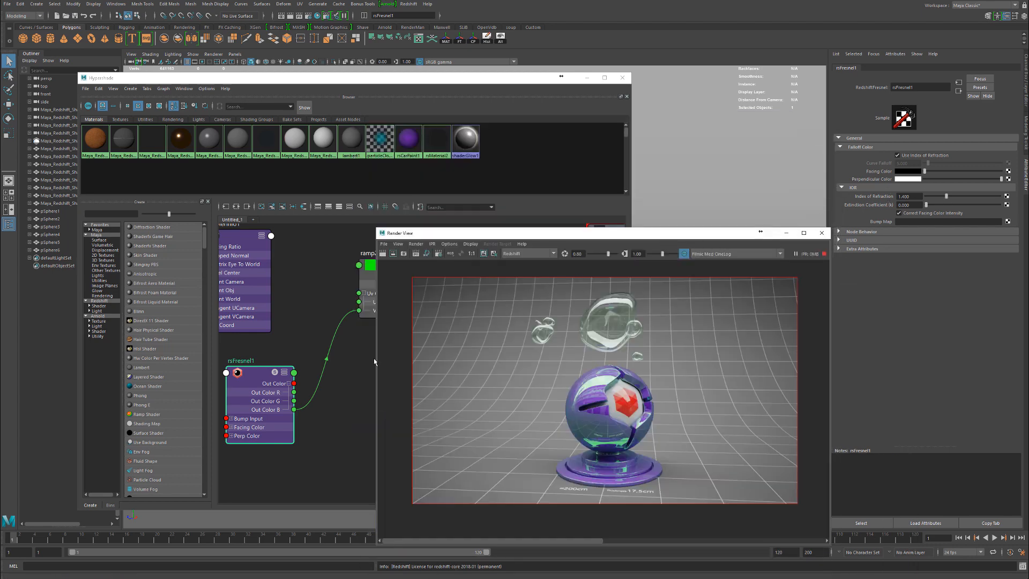
{"action": "left_click_drag", "start_coordinate": [488, 236], "coordinate": [589, 297]}
{"action": "left_click", "coordinate": [422, 341]}
{"action": "middle_click_drag", "start_coordinate": [394, 338], "coordinate": [442, 375], "text": "alt"}
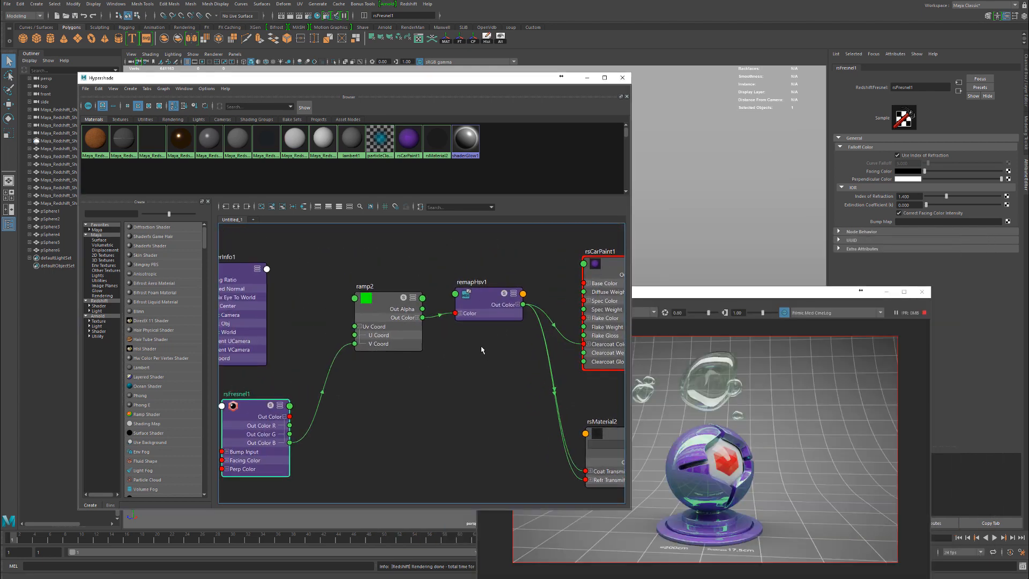
{"action": "right_click_drag", "start_coordinate": [484, 344], "coordinate": [425, 345], "text": "alt"}
{"action": "middle_click_drag", "start_coordinate": [425, 345], "coordinate": [404, 321], "text": "alt"}
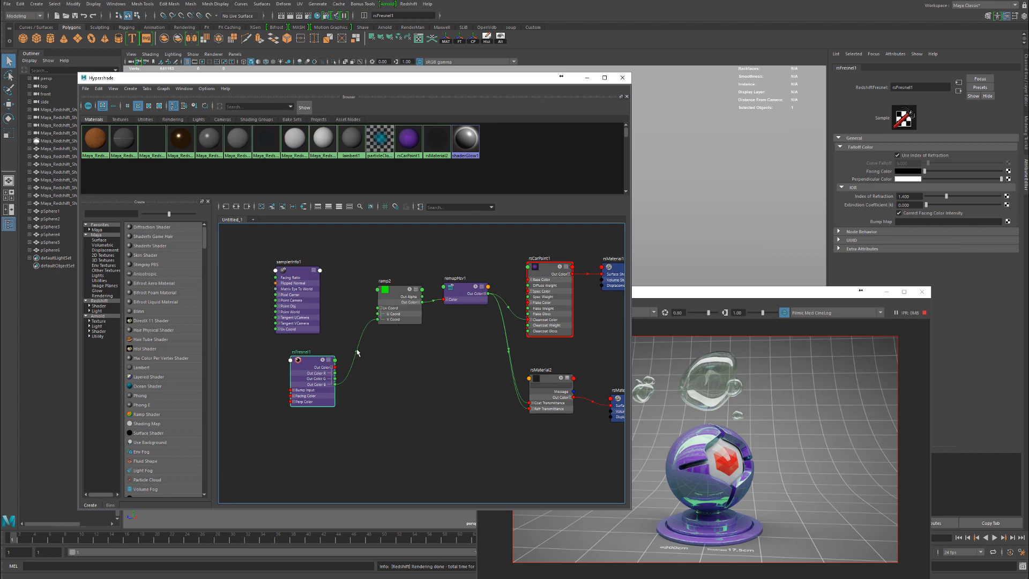
{"action": "left_click", "coordinate": [358, 352]}
{"action": "key", "text": "Delete"}
Step: Move ramp2 and remapHsv1 closer to samplerInfo1 and place rsFresnel1 between remapHsv1 and rsMaterial2
{"action": "left_click_drag", "start_coordinate": [401, 317], "coordinate": [382, 278]}
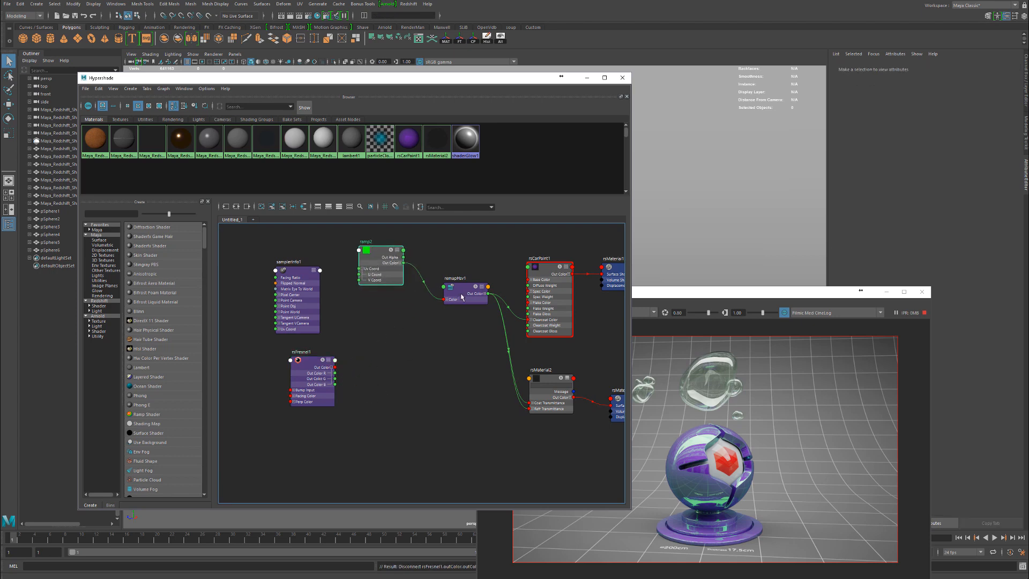
{"action": "left_click_drag", "start_coordinate": [461, 297], "coordinate": [453, 308]}
{"action": "left_click_drag", "start_coordinate": [317, 373], "coordinate": [467, 371]}
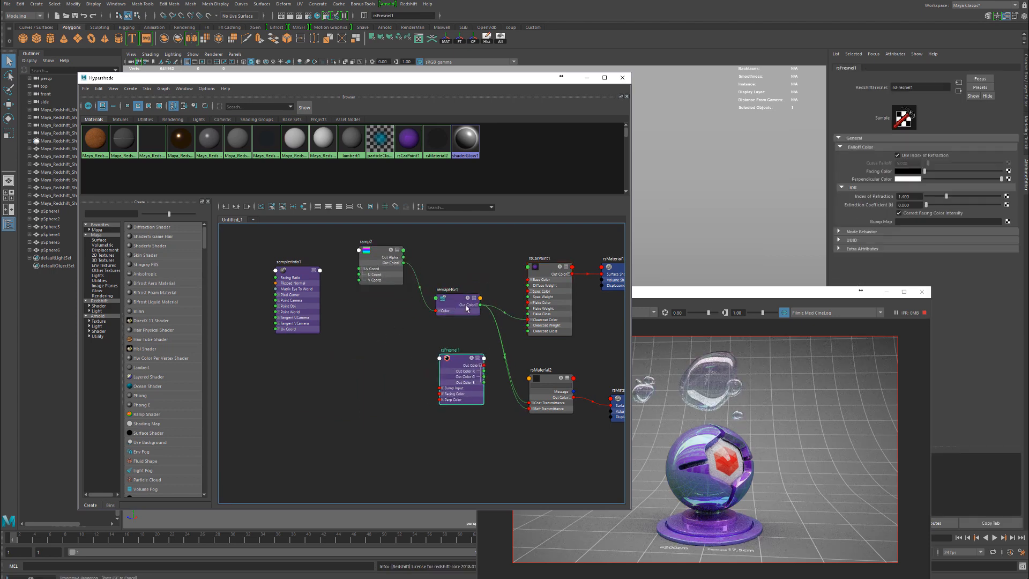
{"action": "left_click_drag", "start_coordinate": [452, 304], "coordinate": [441, 295]}
{"action": "left_click_drag", "start_coordinate": [374, 271], "coordinate": [349, 264]}
{"action": "left_click_drag", "start_coordinate": [438, 296], "coordinate": [414, 283]}
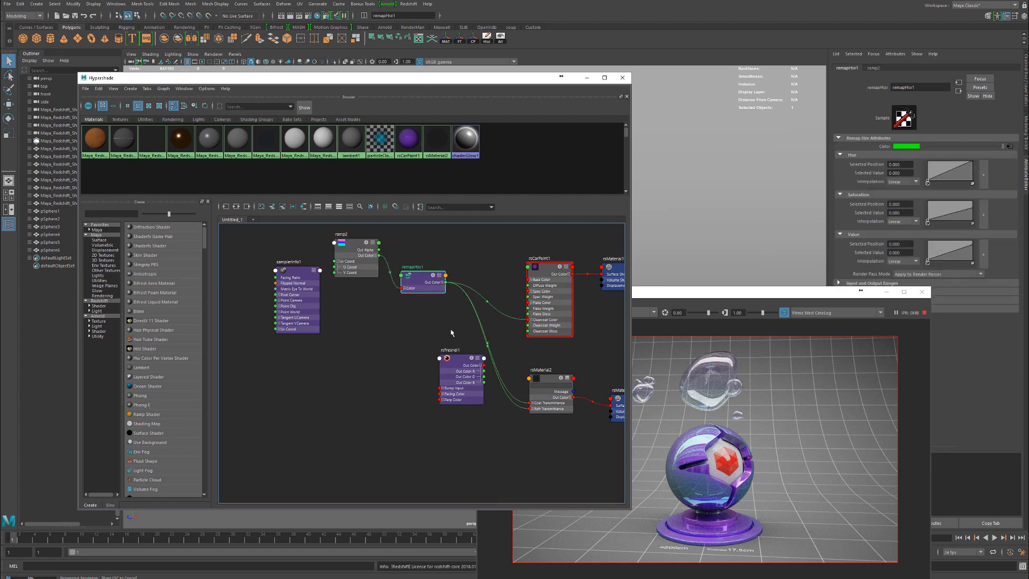
Step: Place rsFresnel1 directly below remapHsv1 and connect remapHsv1's output to the Fresnel node's Facing Color
{"action": "middle_click_drag", "start_coordinate": [453, 317], "coordinate": [402, 319], "text": "alt"}
{"action": "right_click_drag", "start_coordinate": [402, 320], "coordinate": [458, 326], "text": "alt"}
{"action": "middle_click_drag", "start_coordinate": [403, 308], "coordinate": [397, 315], "text": "alt"}
{"action": "left_click_drag", "start_coordinate": [365, 281], "coordinate": [356, 293]}
{"action": "left_click_drag", "start_coordinate": [407, 394], "coordinate": [376, 369]}
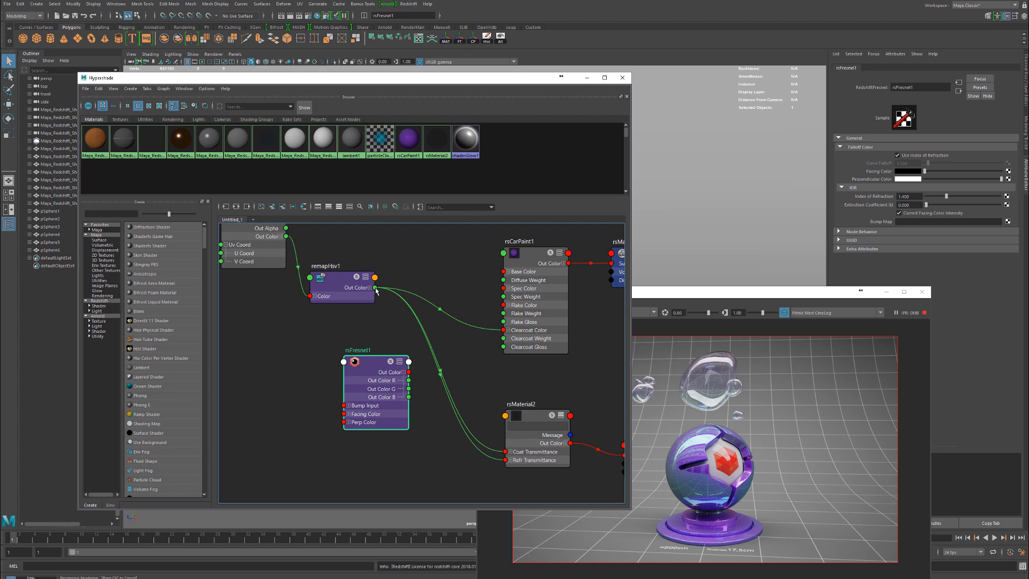
{"action": "left_click_drag", "start_coordinate": [390, 362], "coordinate": [393, 357]}
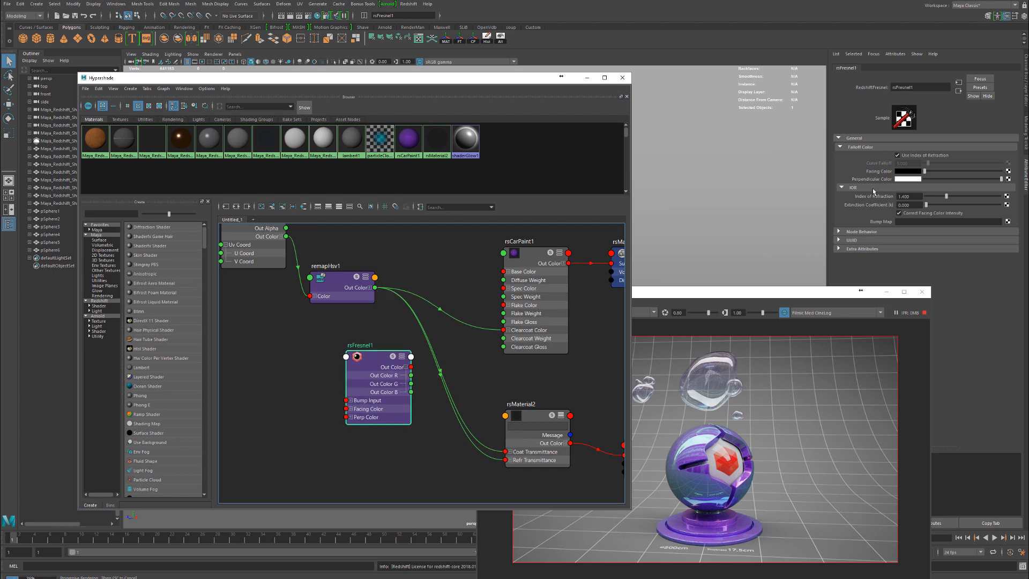
{"action": "middle_click_drag", "start_coordinate": [346, 289], "coordinate": [861, 173]}
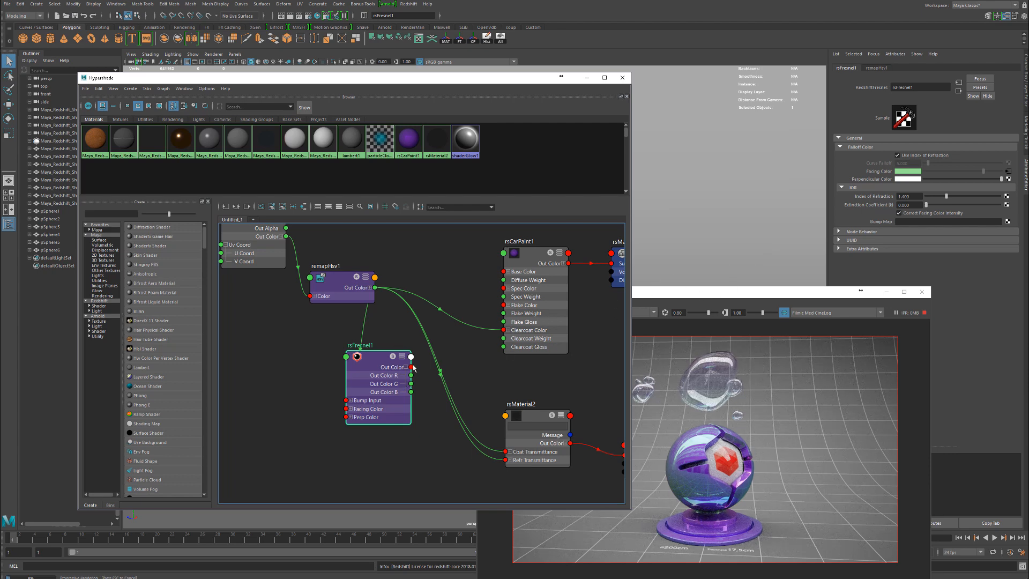
Step: Reposition rsMaterial2 and rsCarPaint1, connect rsFresnel1's Out Color to rsCarPaint1's Clearcoat Color, and bring the Render View back up
{"action": "left_click_drag", "start_coordinate": [417, 367], "coordinate": [503, 330]}
{"action": "left_click_drag", "start_coordinate": [524, 416], "coordinate": [518, 386]}
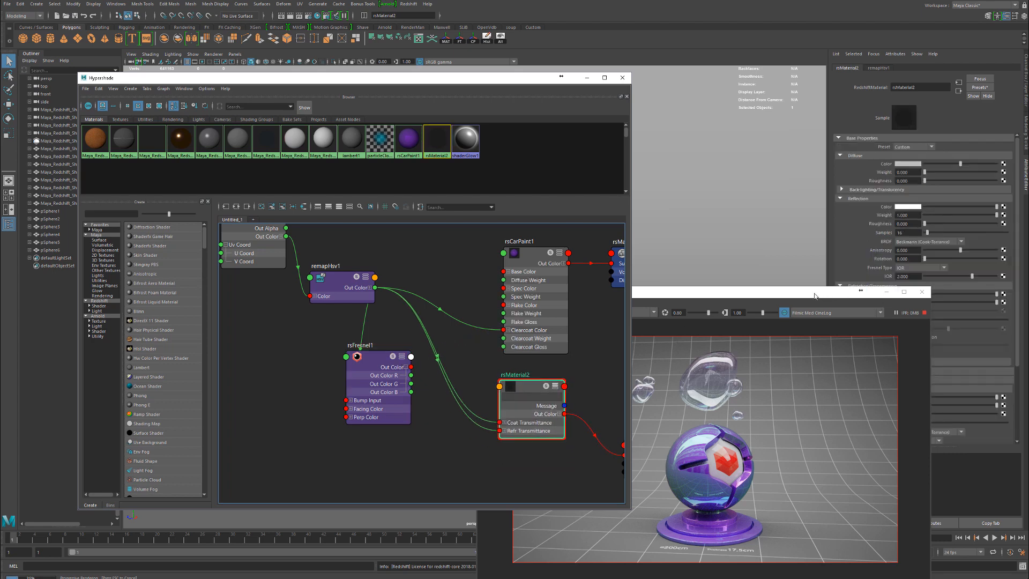
{"action": "left_click_drag", "start_coordinate": [522, 265], "coordinate": [519, 260]}
{"action": "left_click_drag", "start_coordinate": [737, 297], "coordinate": [746, 409]}
{"action": "left_click_drag", "start_coordinate": [411, 366], "coordinate": [499, 324]}
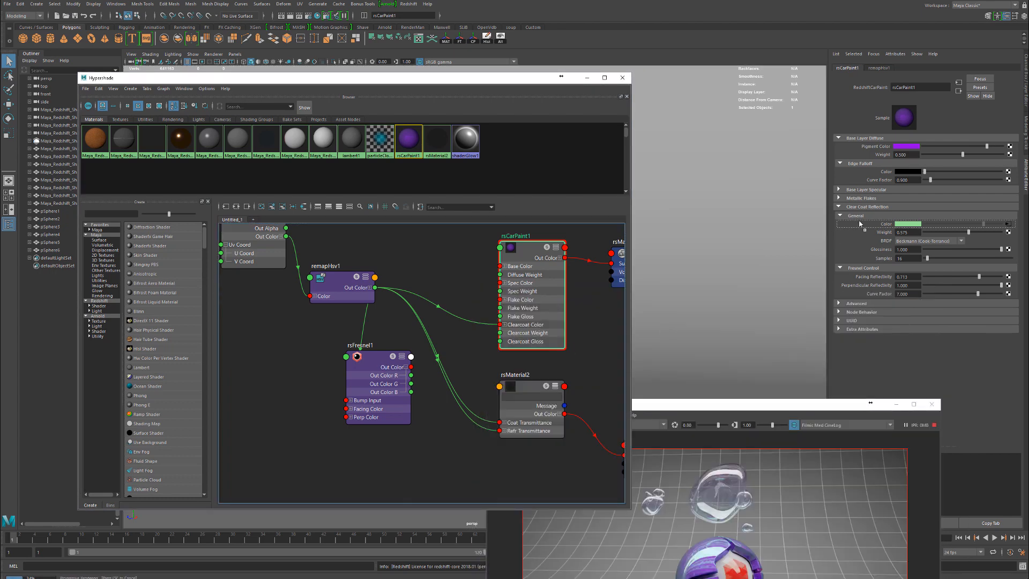
{"action": "left_click_drag", "start_coordinate": [719, 405], "coordinate": [734, 200]}
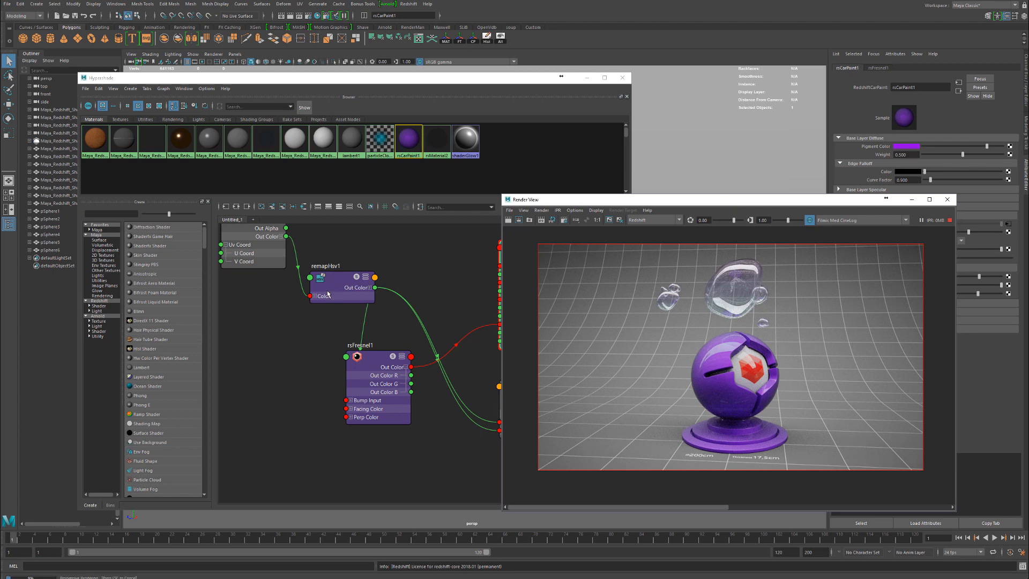
Step: Spread out remapHsv1, ramp2 and rsFresnel1 in the node graph and place the Render View clear of them
{"action": "left_click_drag", "start_coordinate": [327, 294], "coordinate": [322, 322]}
{"action": "left_click_drag", "start_coordinate": [266, 251], "coordinate": [228, 336]}
{"action": "left_click_drag", "start_coordinate": [331, 324], "coordinate": [299, 310]}
{"action": "left_click_drag", "start_coordinate": [383, 380], "coordinate": [382, 398]}
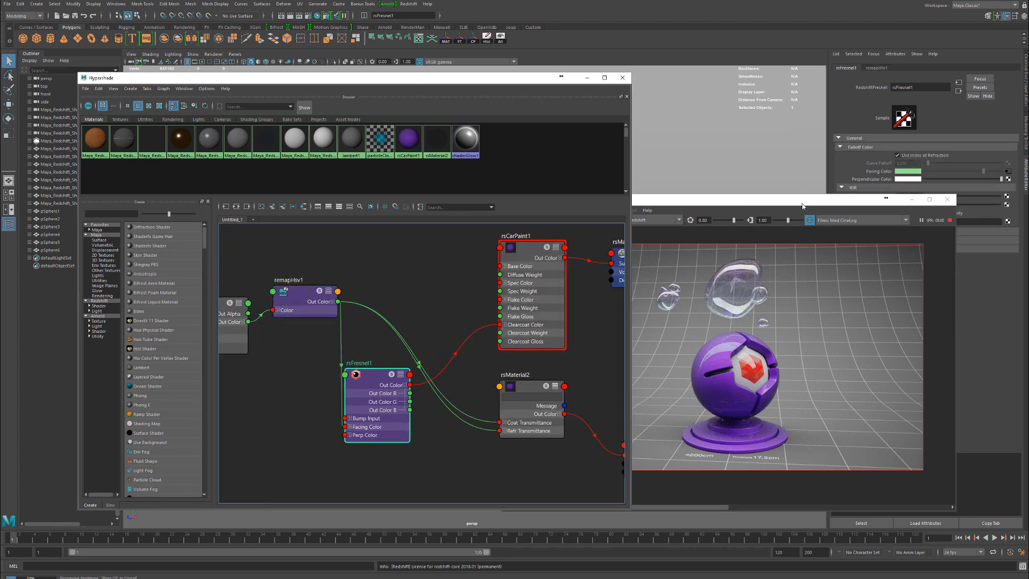
{"action": "left_click_drag", "start_coordinate": [802, 206], "coordinate": [785, 246]}
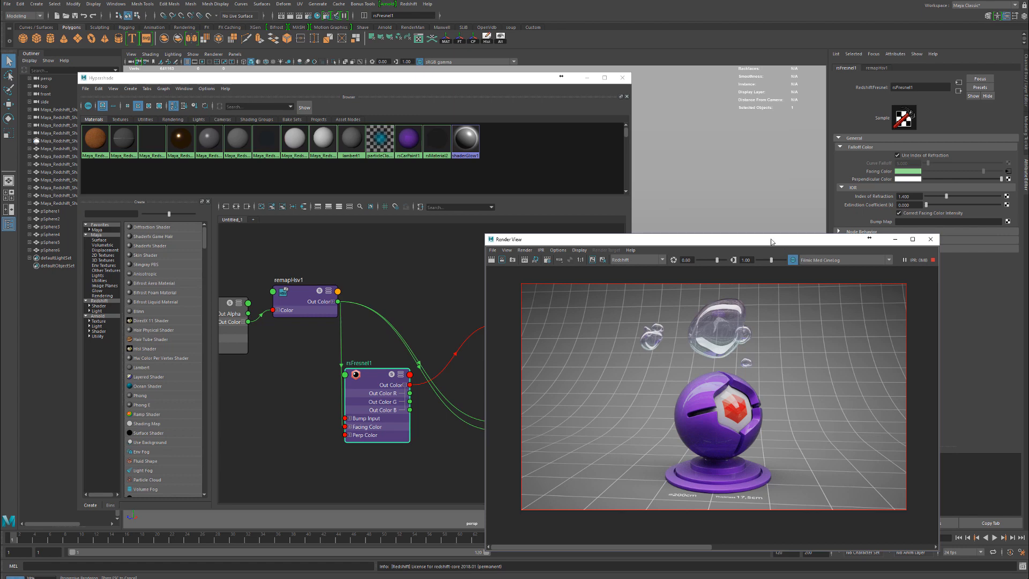
{"action": "left_click_drag", "start_coordinate": [771, 241], "coordinate": [733, 226]}
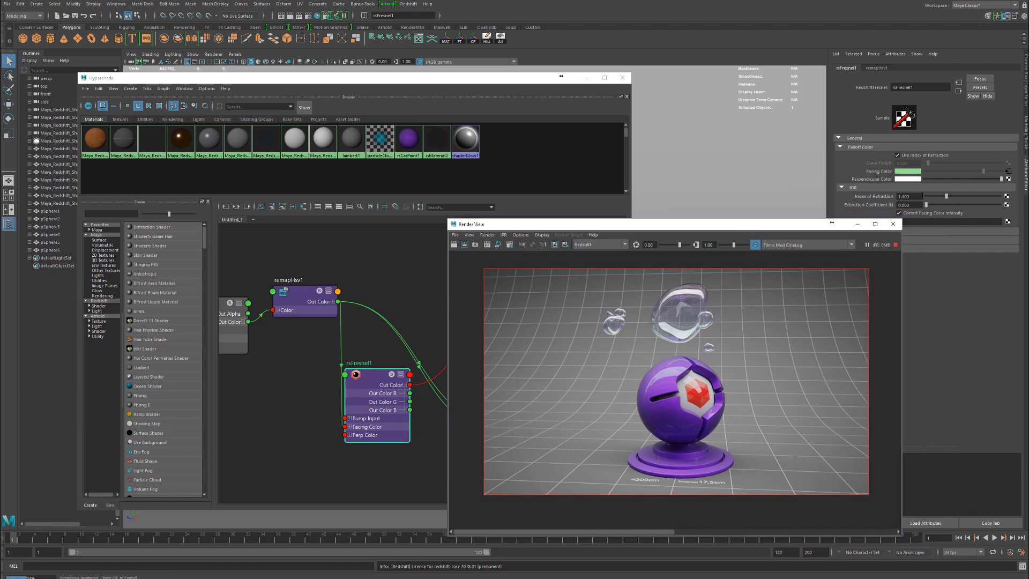
Step: Set rsFresnel1's Index of Refraction to 3.128, make its Perpendicular Color black, and disable Use Index of Refraction
{"action": "mouse_move", "coordinate": [962, 197]}
{"action": "left_mouse_down"}
{"action": "mouse_move", "coordinate": [987, 196]}
{"action": "mouse_move", "coordinate": [972, 196]}
{"action": "left_mouse_up"}
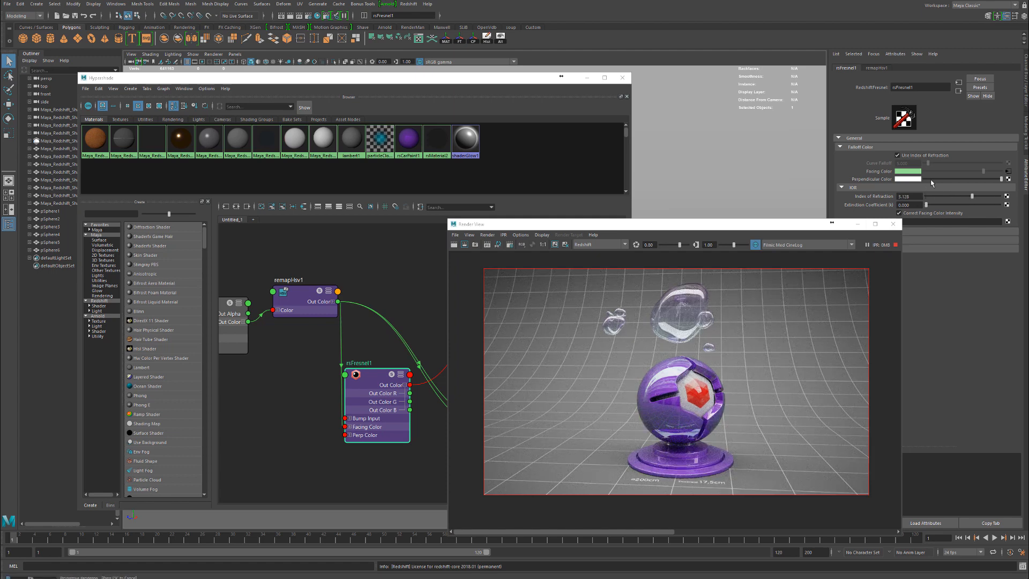
{"action": "left_click_drag", "start_coordinate": [933, 181], "coordinate": [922, 179]}
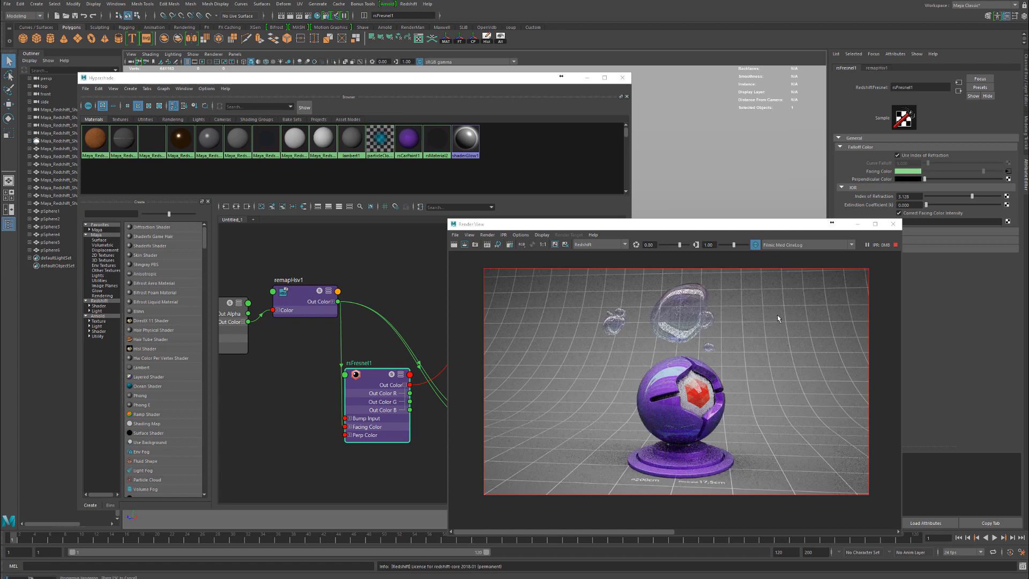
{"action": "left_click", "coordinate": [922, 157]}
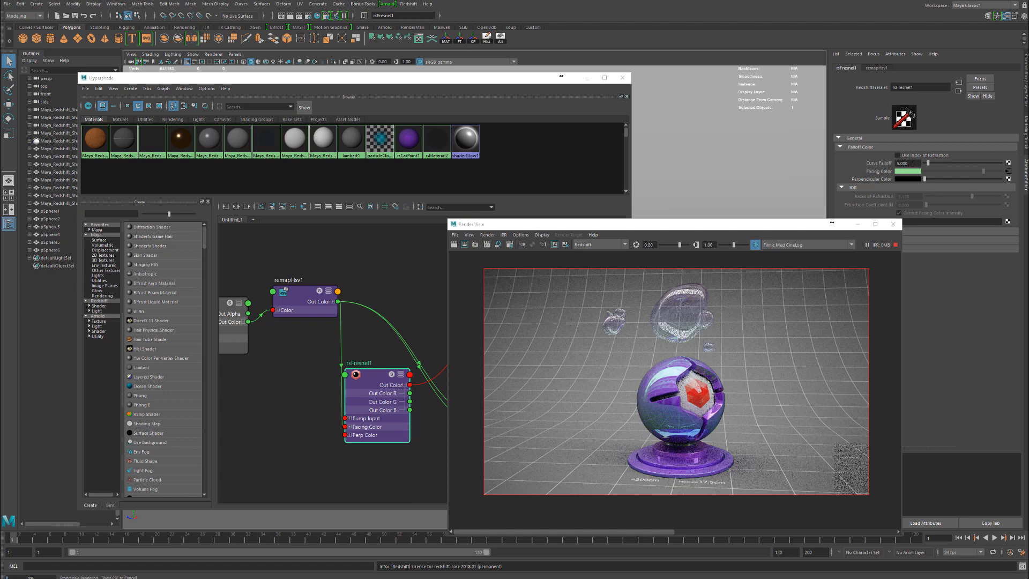
Step: Try different Curve Falloff values on rsFresnel1, including 3, checking the car paint up close in the render
{"action": "left_click", "coordinate": [912, 164]}
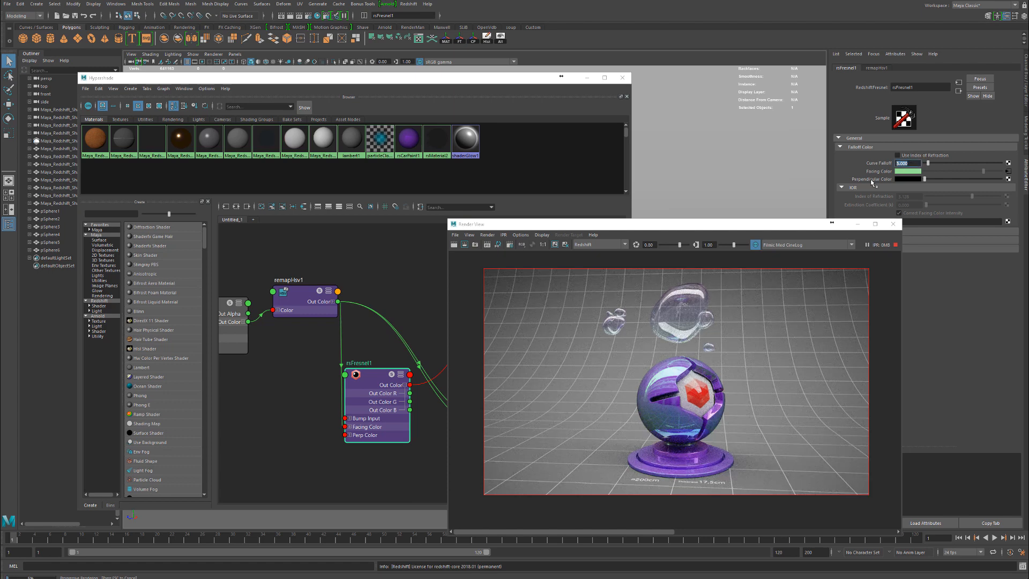
{"action": "left_click", "coordinate": [935, 164]}
{"action": "mouse_move", "coordinate": [935, 163]}
{"action": "left_mouse_down"}
{"action": "mouse_move", "coordinate": [979, 164]}
{"action": "mouse_move", "coordinate": [924, 171]}
{"action": "left_mouse_up"}
{"action": "scroll", "coordinate": [728, 380], "scroll_direction": "up", "scroll_amount": 4}
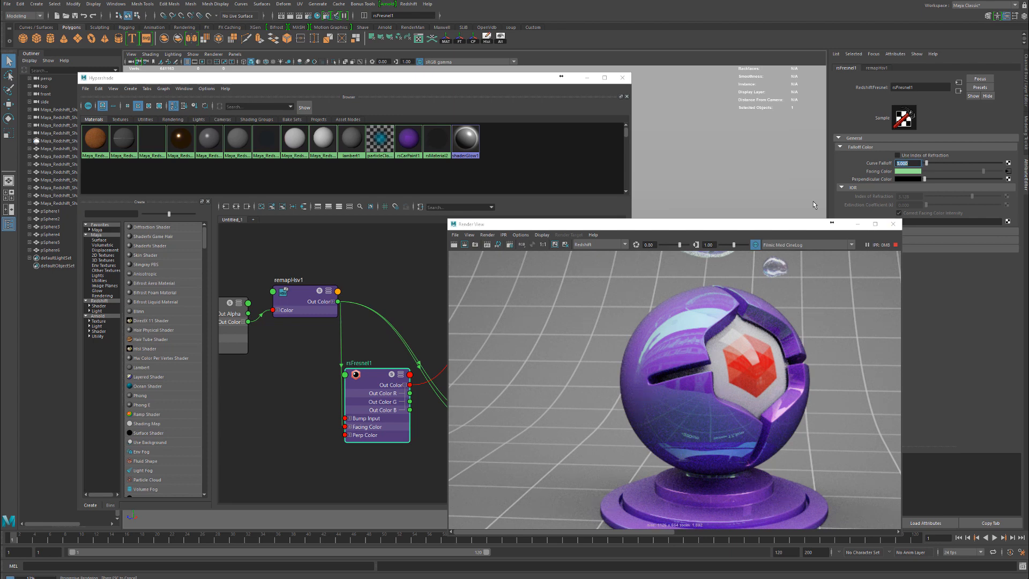
{"action": "type", "text": "3"}
{"action": "key", "text": "Return"}
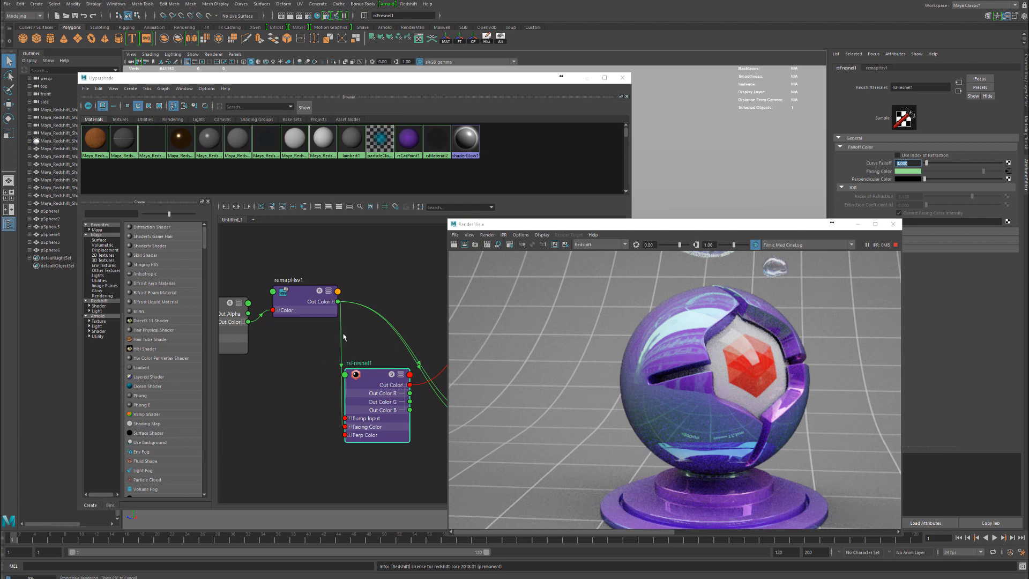
Step: Connect remapHsv1's Out Color to rsFresnel1's Perp Color and rearrange samplerInfo1, remapHsv1 and rsFresnel1 in the graph
{"action": "left_click_drag", "start_coordinate": [338, 301], "coordinate": [345, 434]}
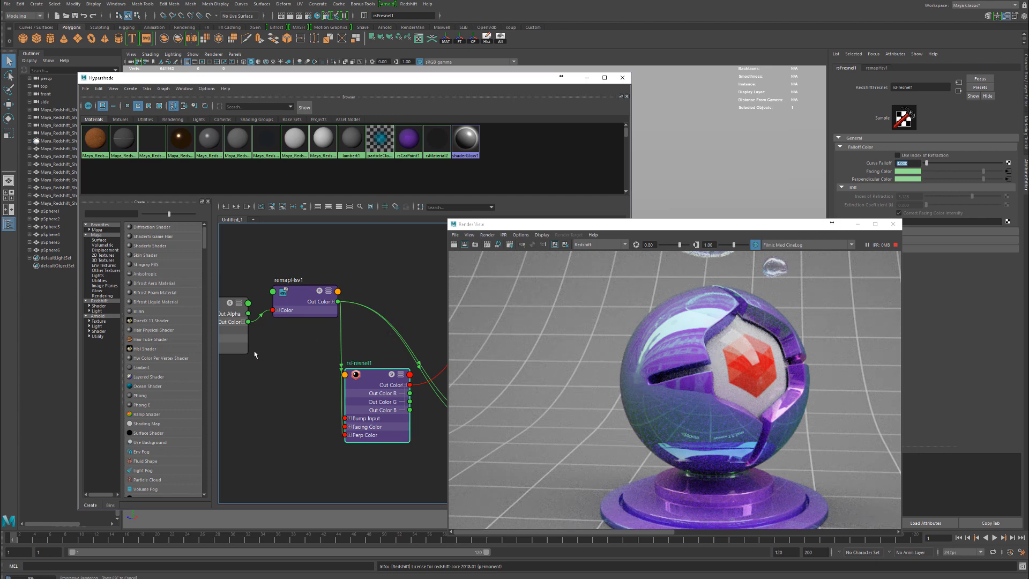
{"action": "middle_click_drag", "start_coordinate": [255, 354], "coordinate": [387, 374], "text": "alt"}
{"action": "left_click_drag", "start_coordinate": [303, 320], "coordinate": [274, 255]}
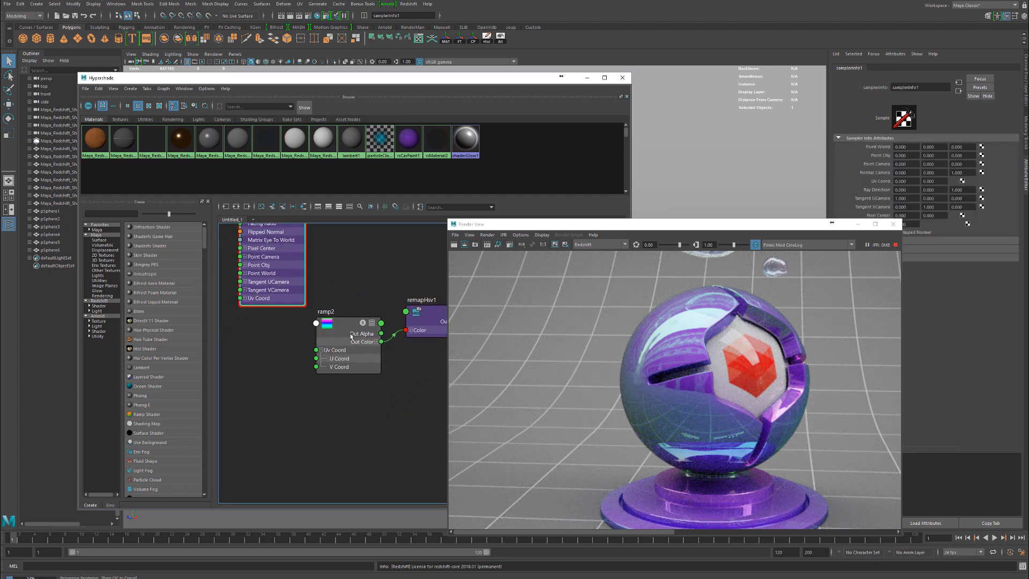
{"action": "middle_click_drag", "start_coordinate": [350, 336], "coordinate": [255, 327], "text": "alt"}
{"action": "left_click_drag", "start_coordinate": [340, 314], "coordinate": [339, 332]}
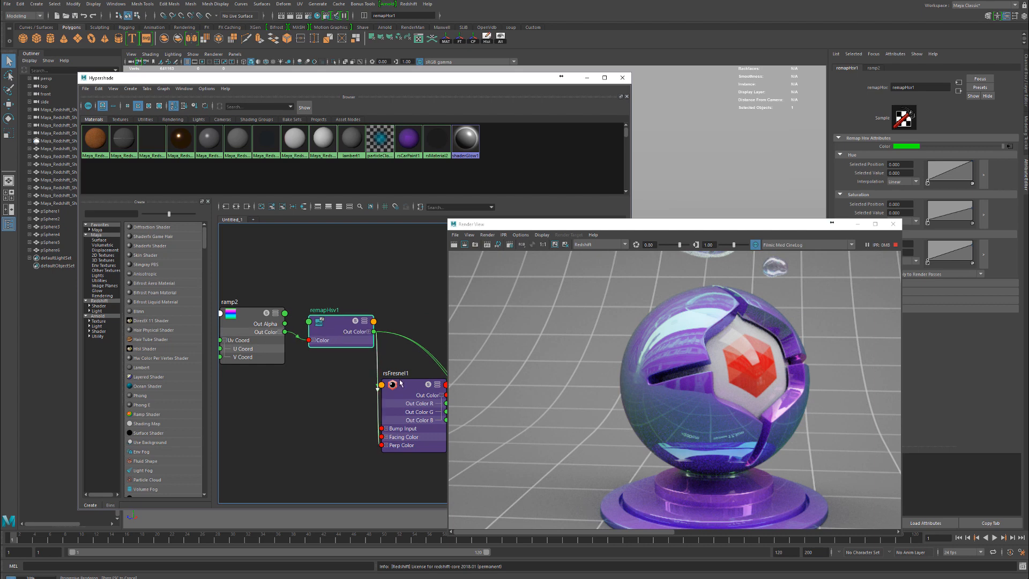
{"action": "middle_click_drag", "start_coordinate": [400, 384], "coordinate": [351, 337], "text": "alt"}
{"action": "left_click_drag", "start_coordinate": [352, 336], "coordinate": [385, 384]}
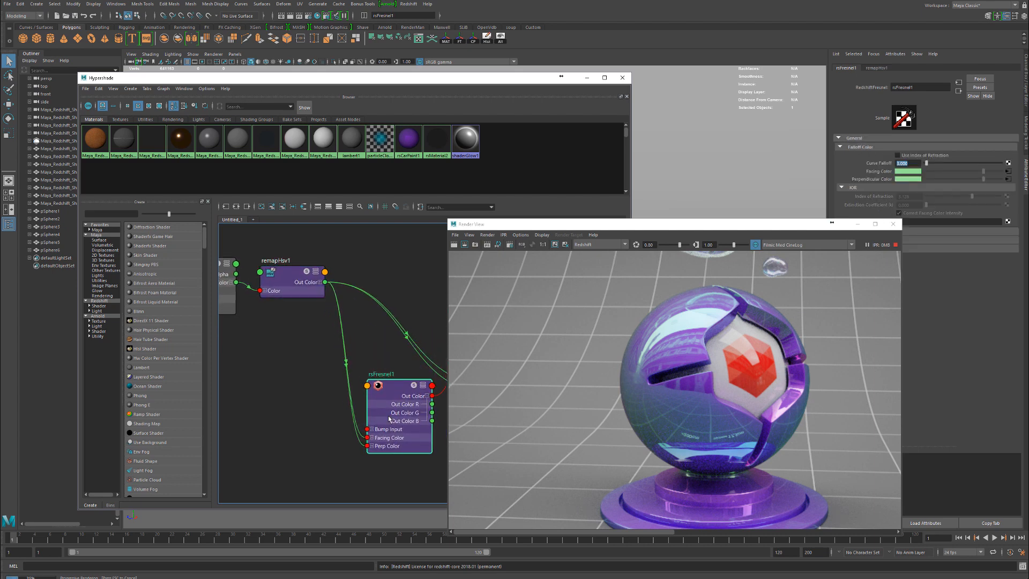
{"action": "middle_click_drag", "start_coordinate": [390, 353], "coordinate": [328, 353], "text": "alt"}
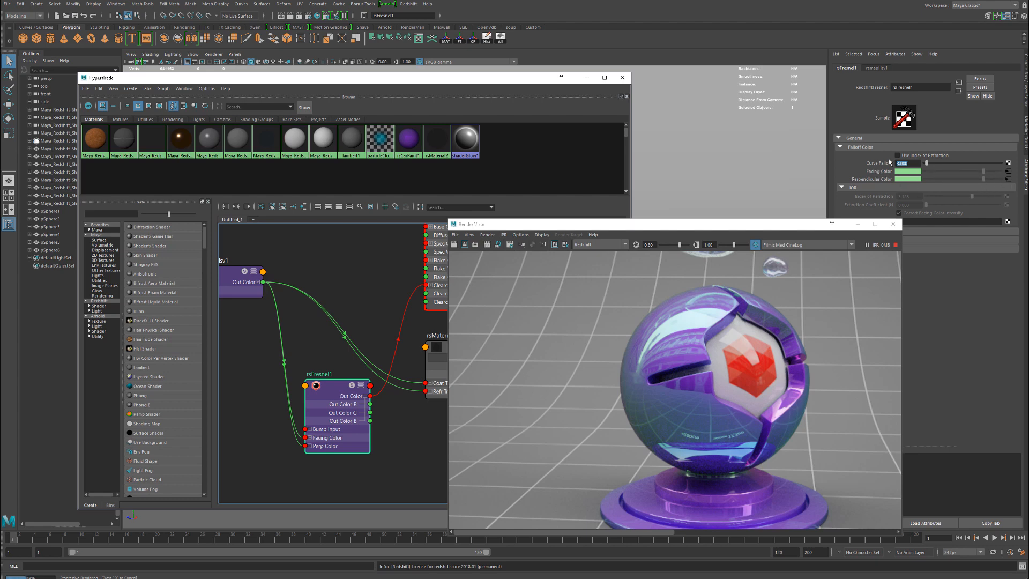
Step: Lower the end point of remapHsv1's Saturation curve to a value of about 0.77 in the enlarged curve editor
{"action": "left_click_drag", "start_coordinate": [797, 227], "coordinate": [764, 183]}
{"action": "left_click_drag", "start_coordinate": [227, 285], "coordinate": [227, 290]}
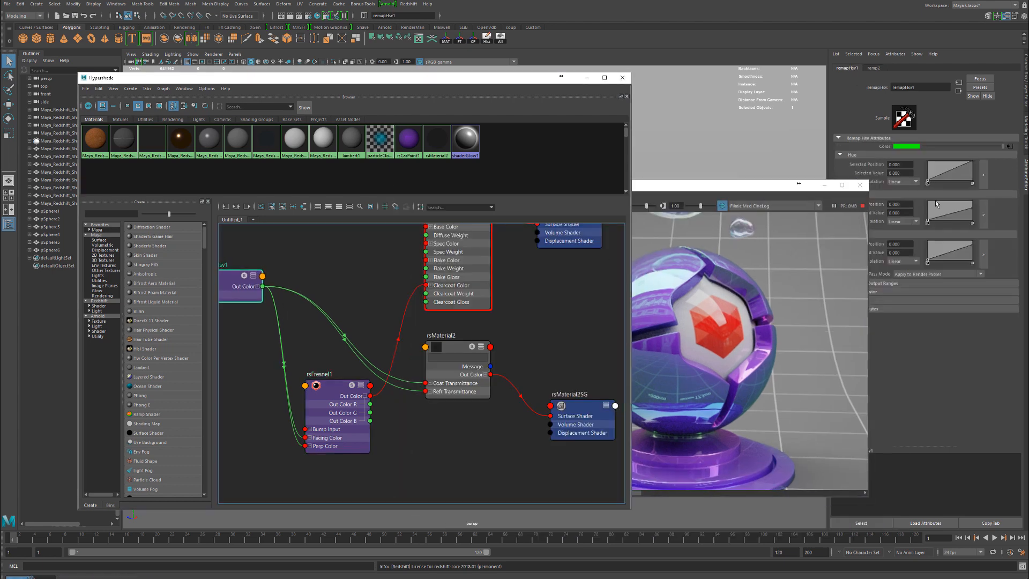
{"action": "left_click", "coordinate": [972, 202]}
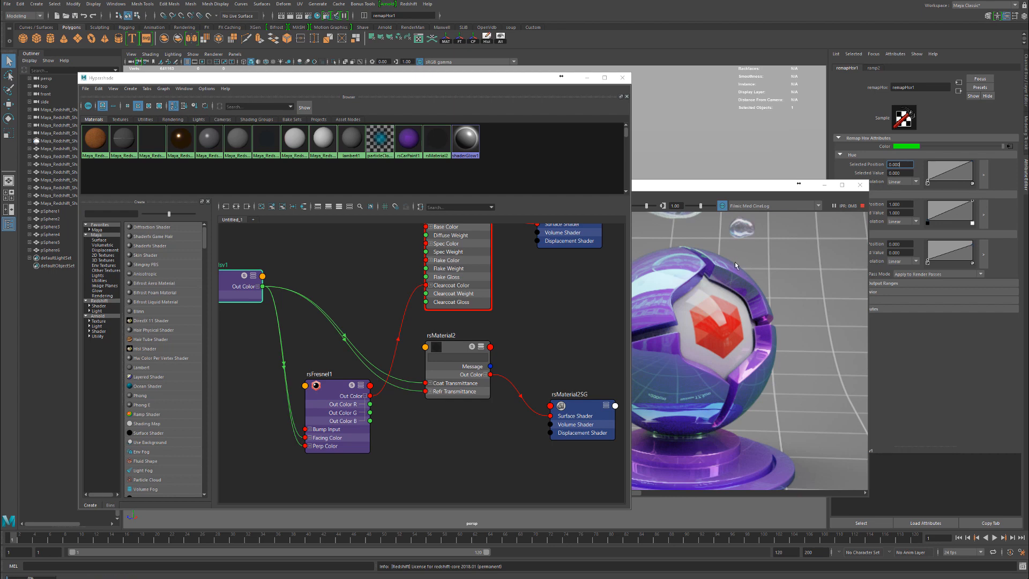
{"action": "left_click", "coordinate": [983, 215]}
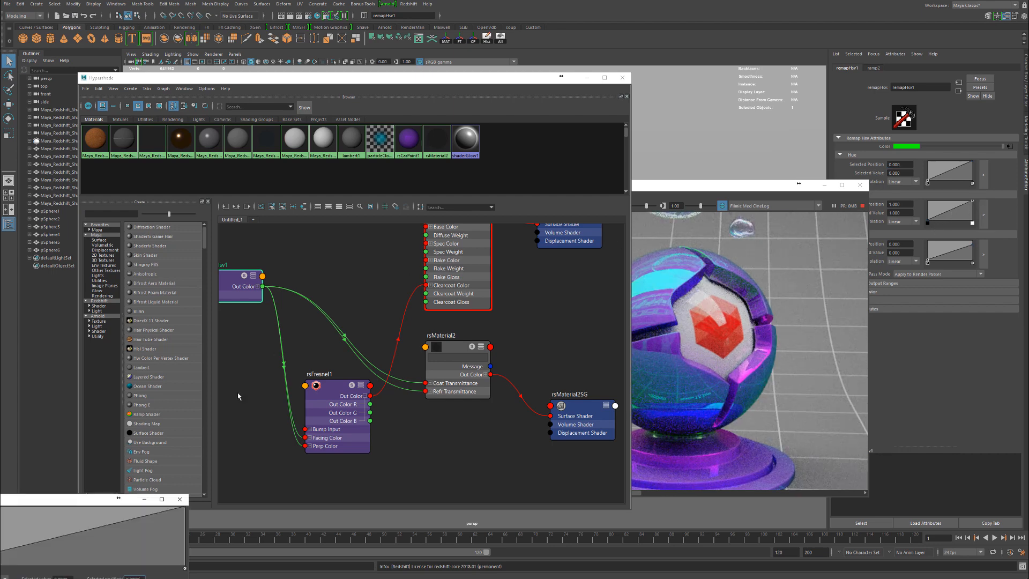
{"action": "left_click_drag", "start_coordinate": [86, 502], "coordinate": [157, 352]}
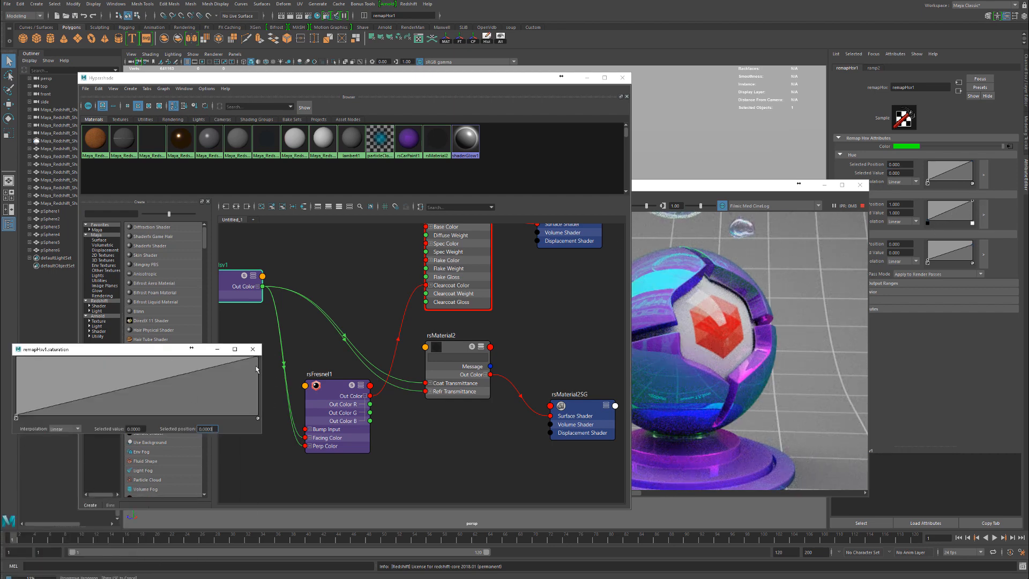
{"action": "left_click_drag", "start_coordinate": [257, 362], "coordinate": [264, 372]}
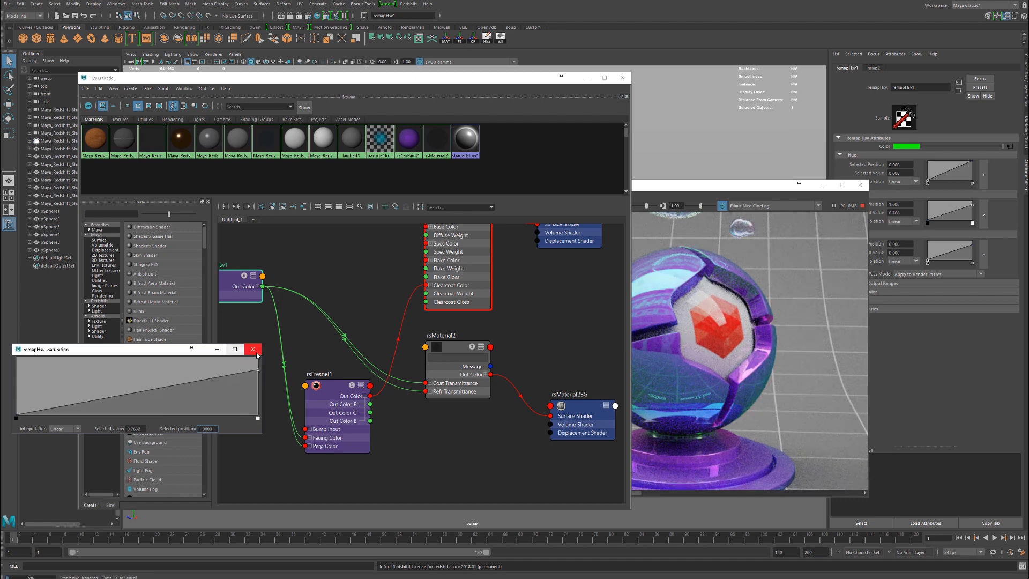
{"action": "left_click", "coordinate": [252, 349]}
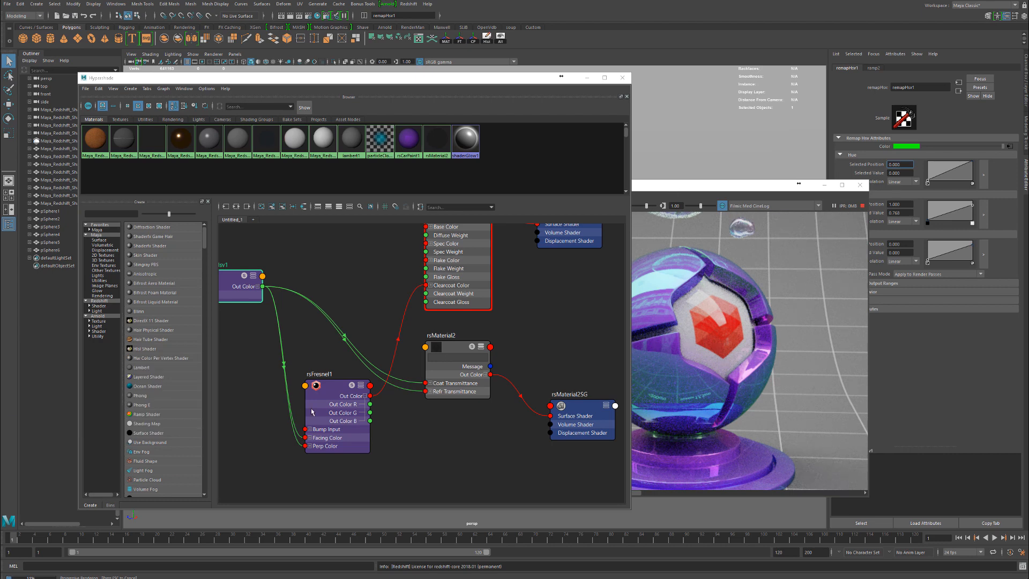
Step: Try Curve Falloff values of 3, 5, 8 and 0.1 on rsFresnel1, comparing the rendered car paint
{"action": "left_click_drag", "start_coordinate": [312, 412], "coordinate": [279, 420]}
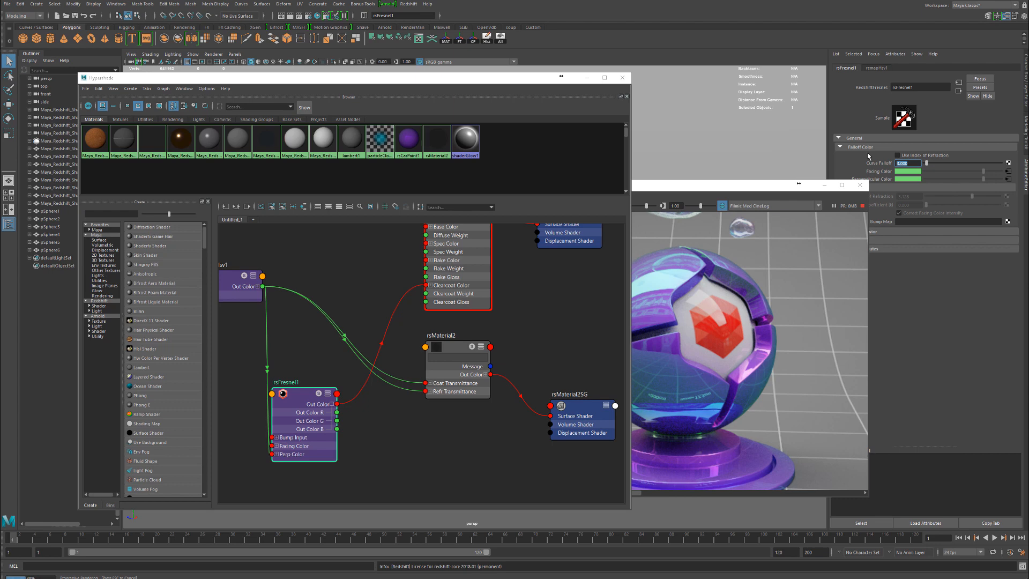
{"action": "key", "text": "Return"}
{"action": "type", "text": "3"}
{"action": "key", "text": "Return"}
{"action": "type", "text": "5"}
{"action": "key", "text": "Return"}
{"action": "type", "text": "8"}
{"action": "key", "text": "Return"}
{"action": "type", "text": "0.1"}
{"action": "key", "text": "Return"}
Step: Delete the connection into rsFresnel1's Facing Color and set the Facing Color to black
{"action": "left_click_drag", "start_coordinate": [752, 192], "coordinate": [750, 241]}
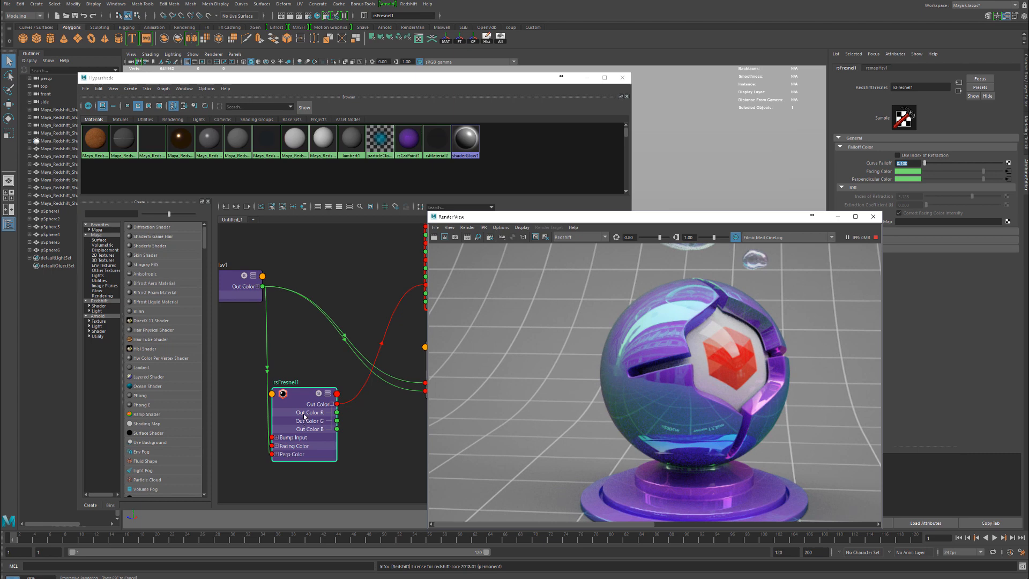
{"action": "left_click_drag", "start_coordinate": [301, 425], "coordinate": [340, 406]}
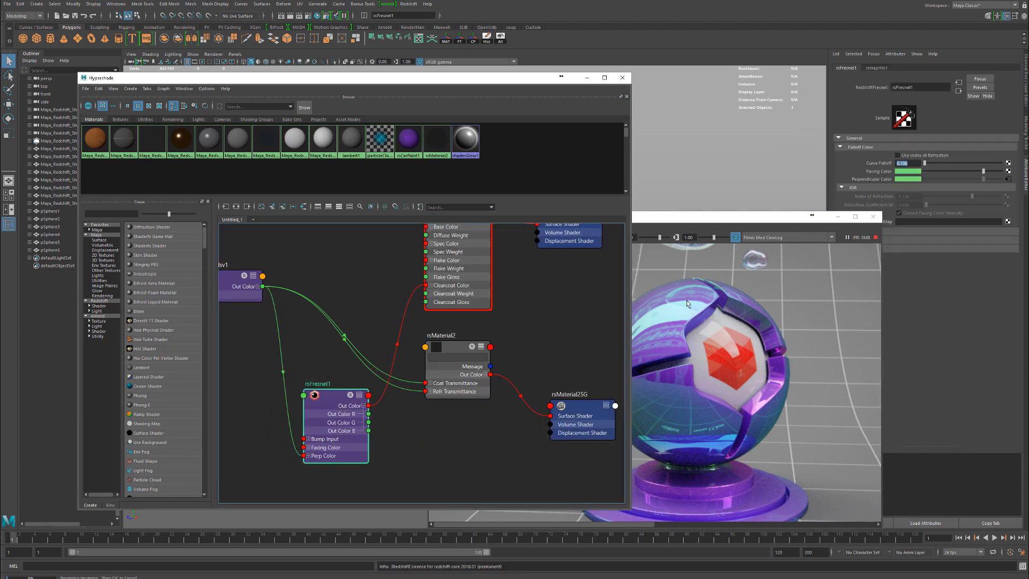
{"action": "left_click_drag", "start_coordinate": [947, 173], "coordinate": [923, 172]}
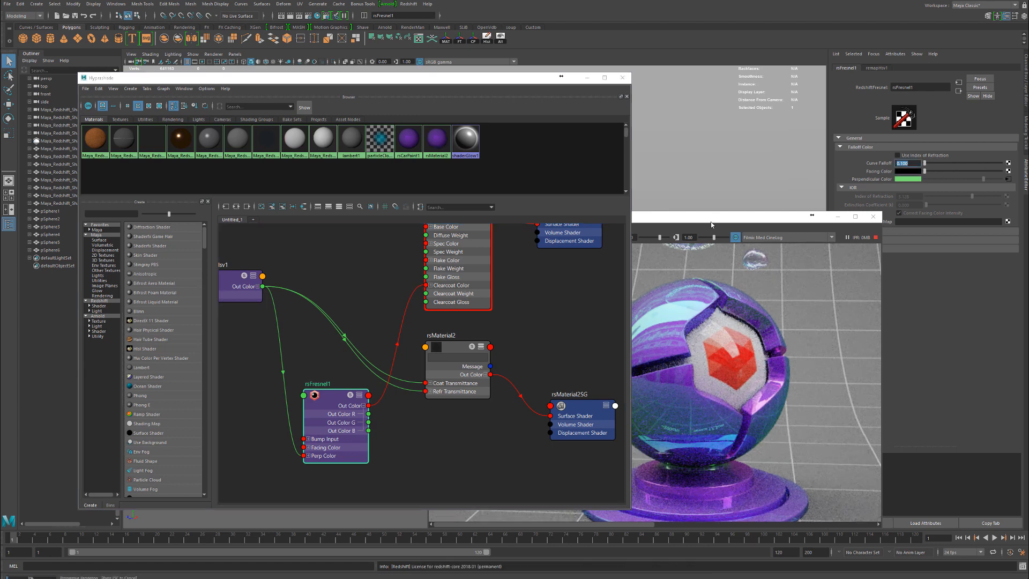
Step: Set a render region around the shader ball and bubbles and orbit the camera to check the car paint from other angles
{"action": "left_click_drag", "start_coordinate": [711, 221], "coordinate": [638, 193]}
{"action": "mouse_move", "coordinate": [763, 225]}
{"action": "left_mouse_down", "text": "alt"}
{"action": "mouse_move", "coordinate": [777, 220]}
{"action": "mouse_move", "coordinate": [768, 220]}
{"action": "left_mouse_up", "text": "alt"}
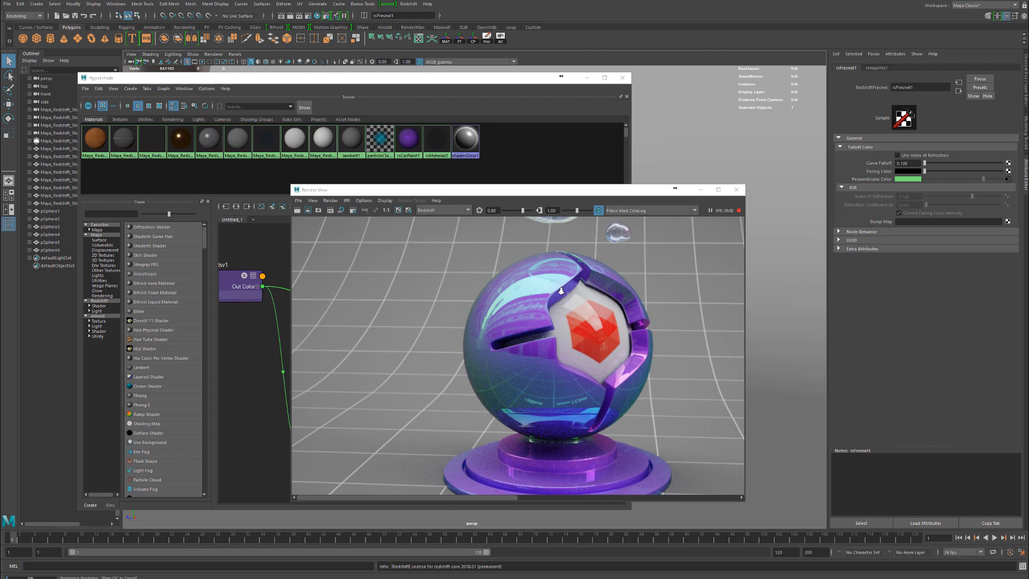
{"action": "scroll", "coordinate": [557, 289], "scroll_direction": "down", "scroll_amount": 3}
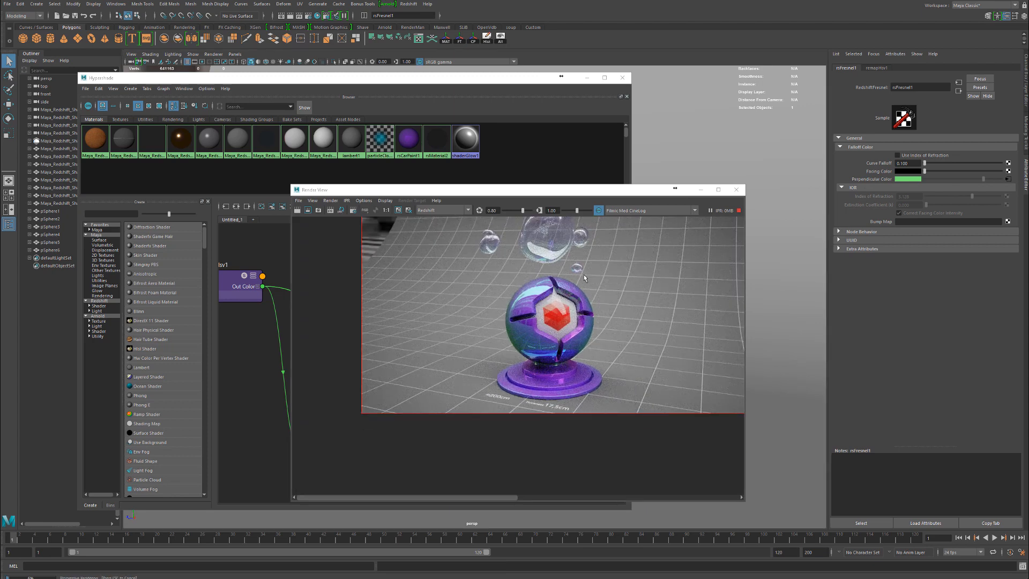
{"action": "middle_click_drag", "start_coordinate": [583, 275], "coordinate": [545, 329], "text": "alt"}
{"action": "left_click_drag", "start_coordinate": [412, 246], "coordinate": [615, 485]}
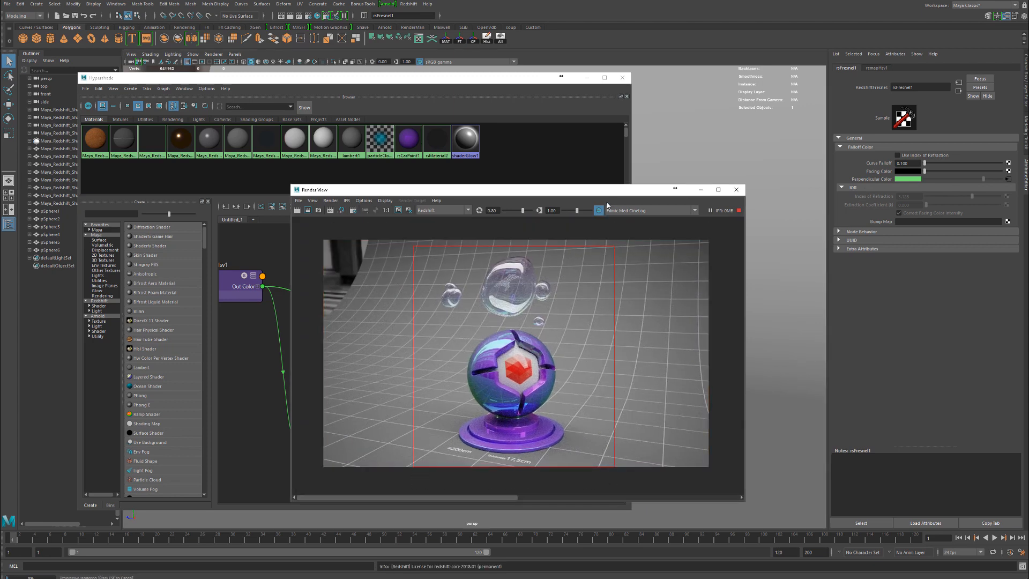
{"action": "left_click_drag", "start_coordinate": [536, 190], "coordinate": [443, 154]}
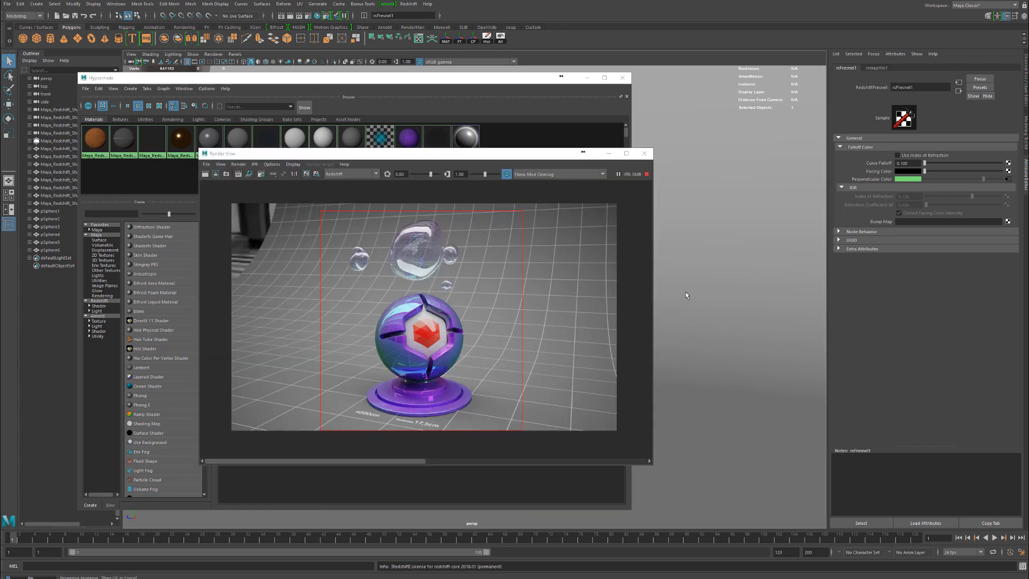
{"action": "left_click_drag", "start_coordinate": [686, 291], "coordinate": [718, 281], "text": "alt"}
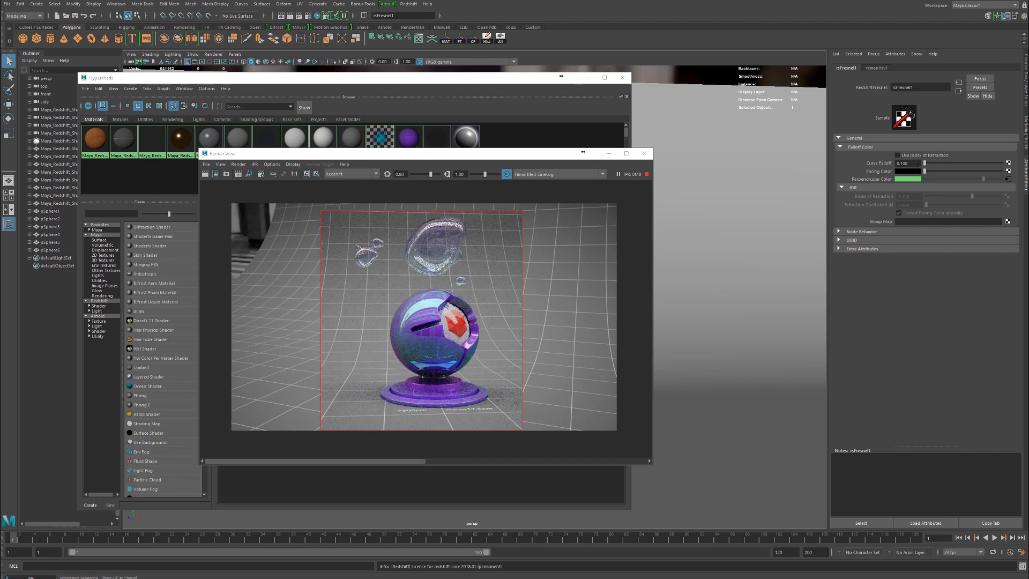
Step: Try a Curve Falloff of 2 on rsFresnel1 and settle on 1
{"action": "double_click", "coordinate": [905, 163]}
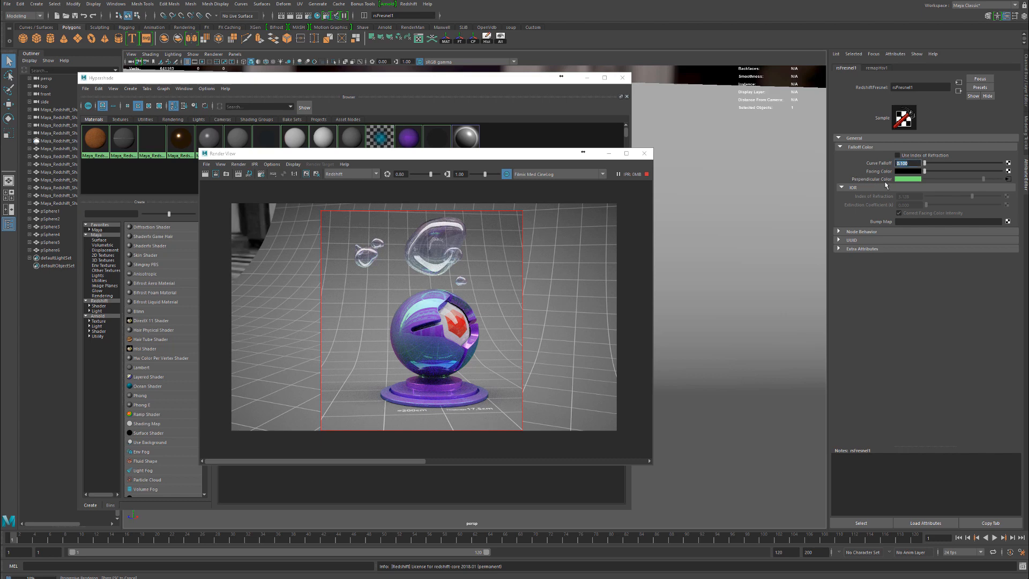
{"action": "type", "text": "2"}
{"action": "key", "text": "Return"}
{"action": "type", "text": "1"}
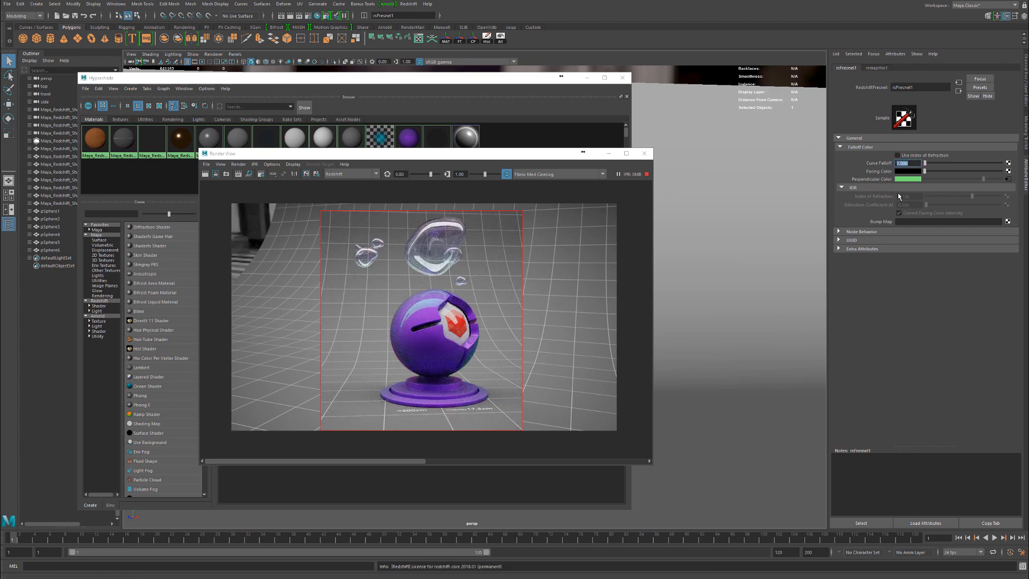
{"action": "key", "text": "Return"}
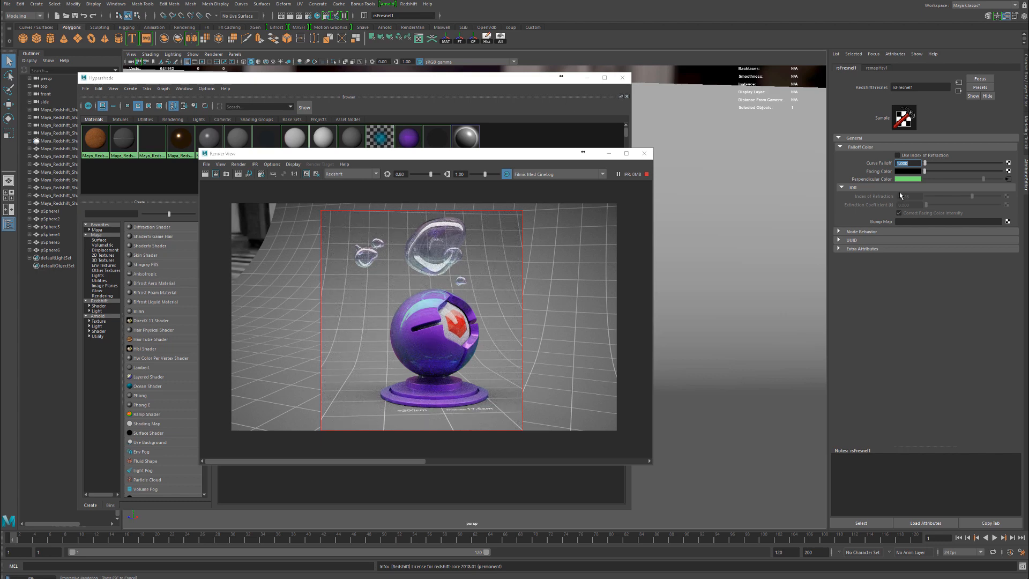
Step: Try a Curve Falloff of 0.1 on rsFresnel1
{"action": "type", "text": "0.1"}
{"action": "key", "text": "Return"}
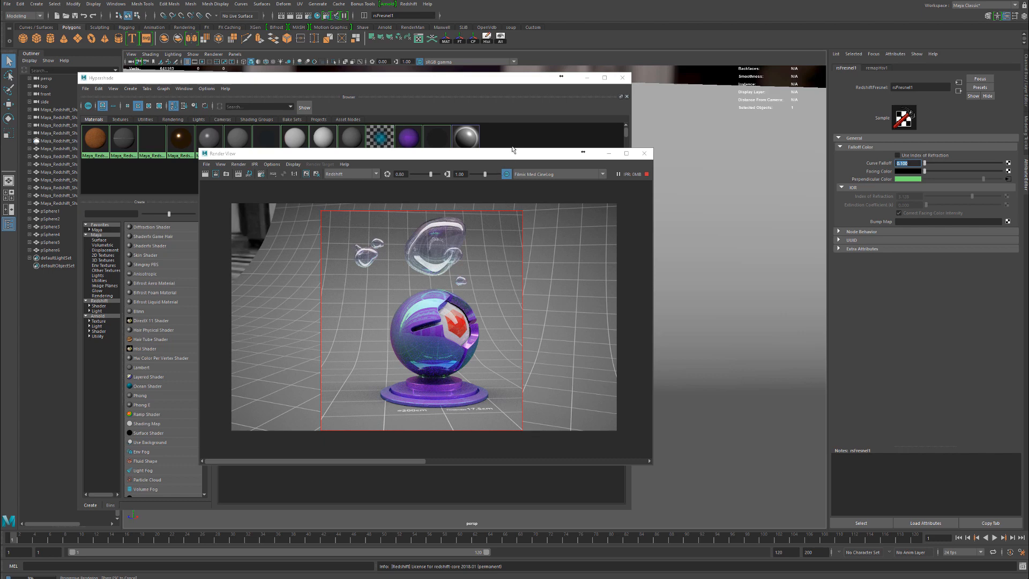
{"action": "left_click_drag", "start_coordinate": [516, 155], "coordinate": [858, 207]}
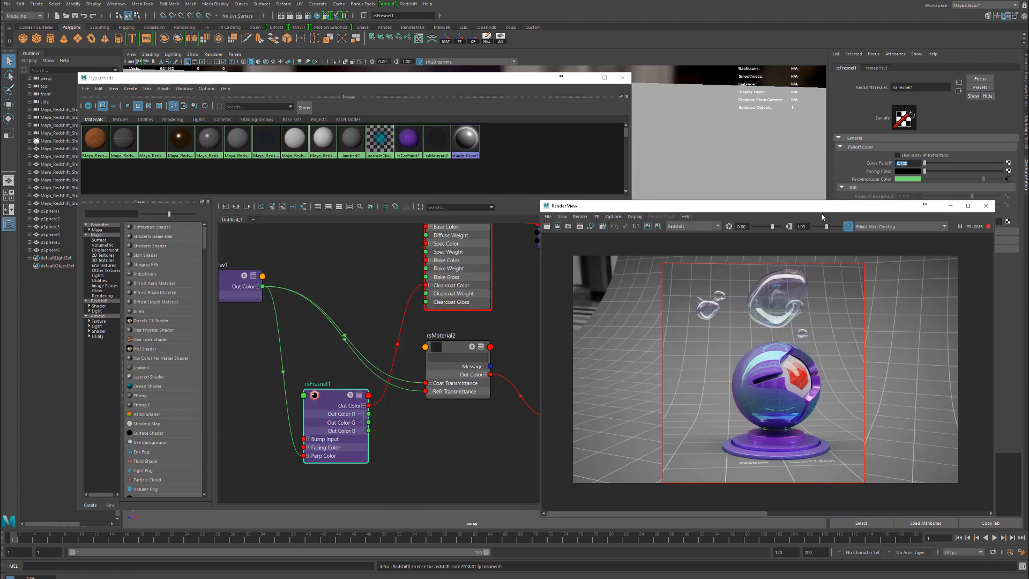
Step: Connect rsFresnel1's Out Color to the Coat Transmittance of rsMaterial2, replacing the remapHsv1 connection
{"action": "middle_click_drag", "start_coordinate": [389, 335], "coordinate": [347, 329], "text": "alt"}
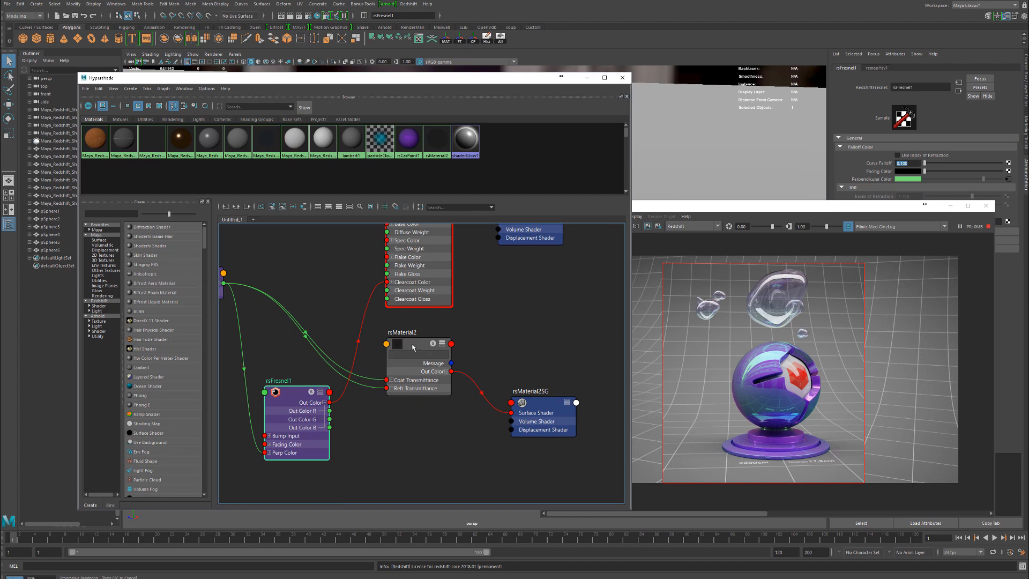
{"action": "left_click_drag", "start_coordinate": [413, 347], "coordinate": [435, 362]}
{"action": "middle_click_drag", "start_coordinate": [347, 270], "coordinate": [382, 263], "text": "alt"}
{"action": "left_click_drag", "start_coordinate": [742, 206], "coordinate": [697, 203]}
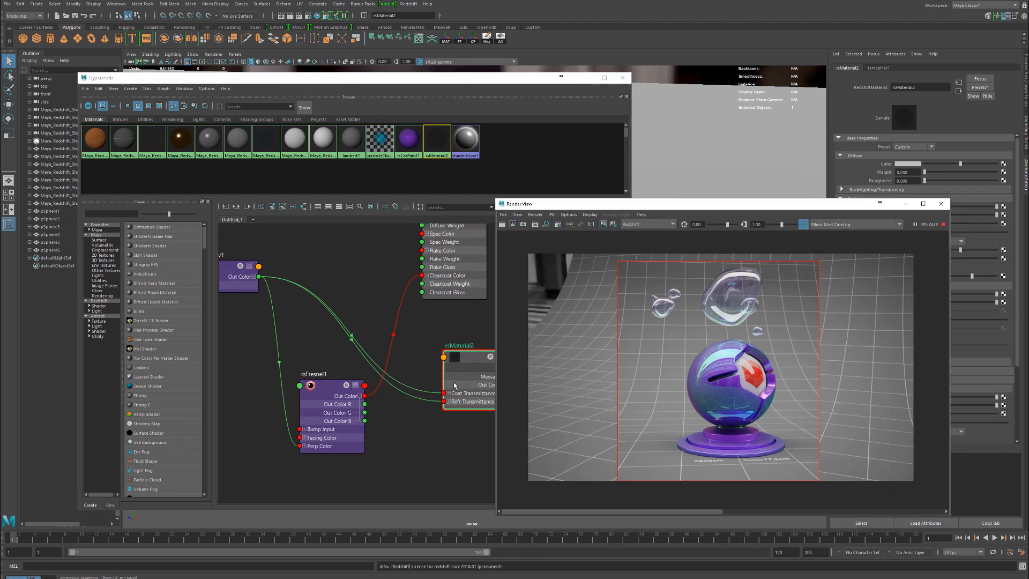
{"action": "left_click_drag", "start_coordinate": [457, 375], "coordinate": [439, 378]}
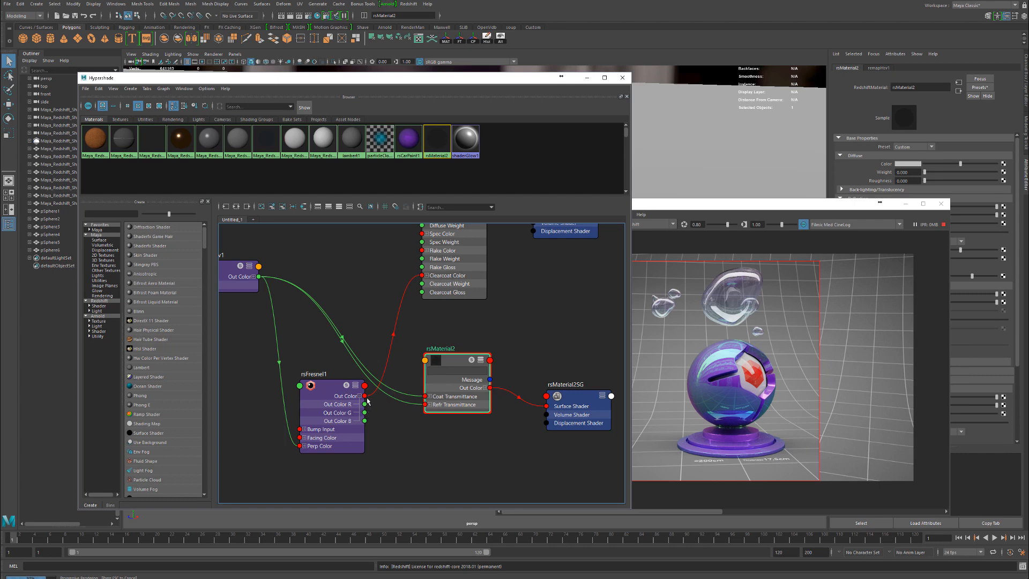
{"action": "left_click_drag", "start_coordinate": [367, 400], "coordinate": [425, 397]}
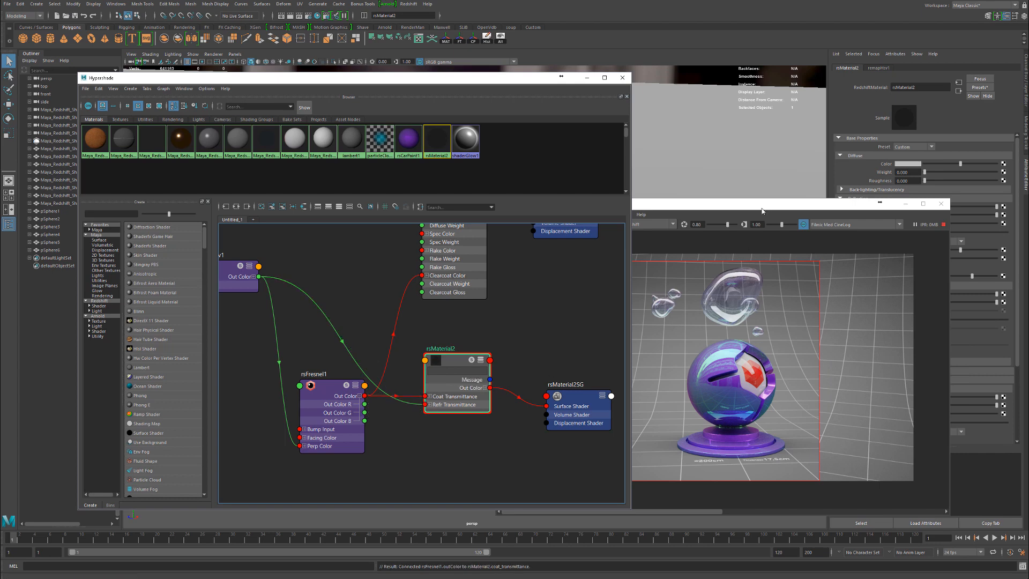
Step: Connect rsFresnel1's Out Color to rsMaterial2's Refr Transmittance as well and inspect the rendered bubbles up close
{"action": "left_click_drag", "start_coordinate": [765, 205], "coordinate": [637, 426]}
{"action": "left_click_drag", "start_coordinate": [451, 385], "coordinate": [445, 387]}
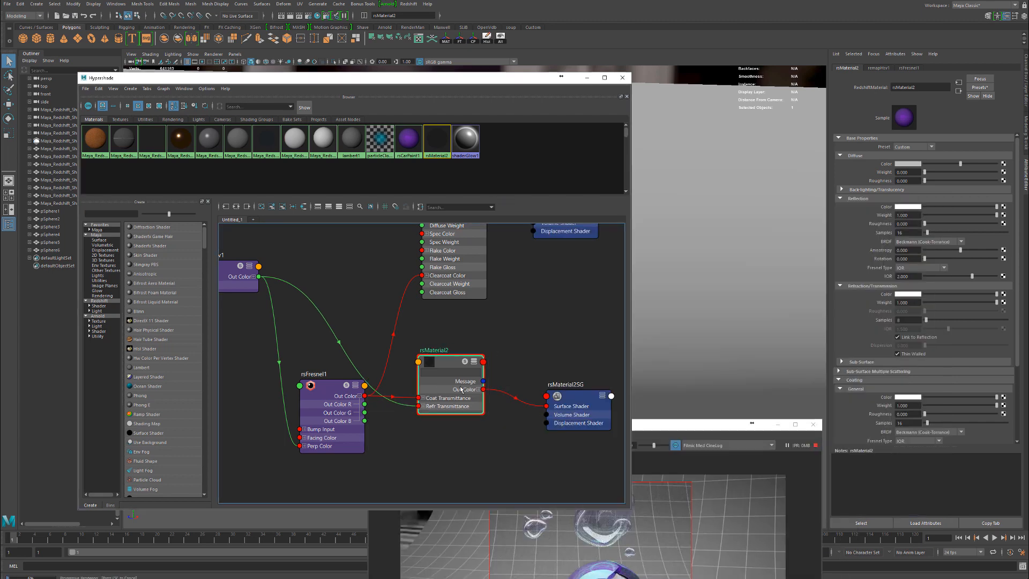
{"action": "scroll", "coordinate": [856, 326], "scroll_direction": "down", "scroll_amount": 3}
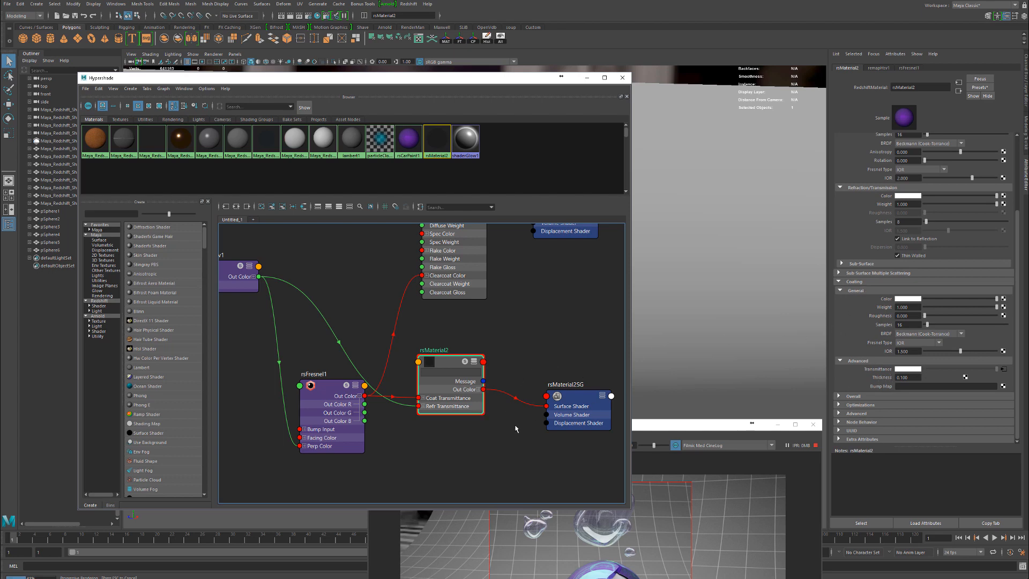
{"action": "left_click_drag", "start_coordinate": [413, 405], "coordinate": [419, 406]}
{"action": "left_click_drag", "start_coordinate": [696, 424], "coordinate": [753, 183]}
{"action": "scroll", "coordinate": [701, 324], "scroll_direction": "up", "scroll_amount": 3}
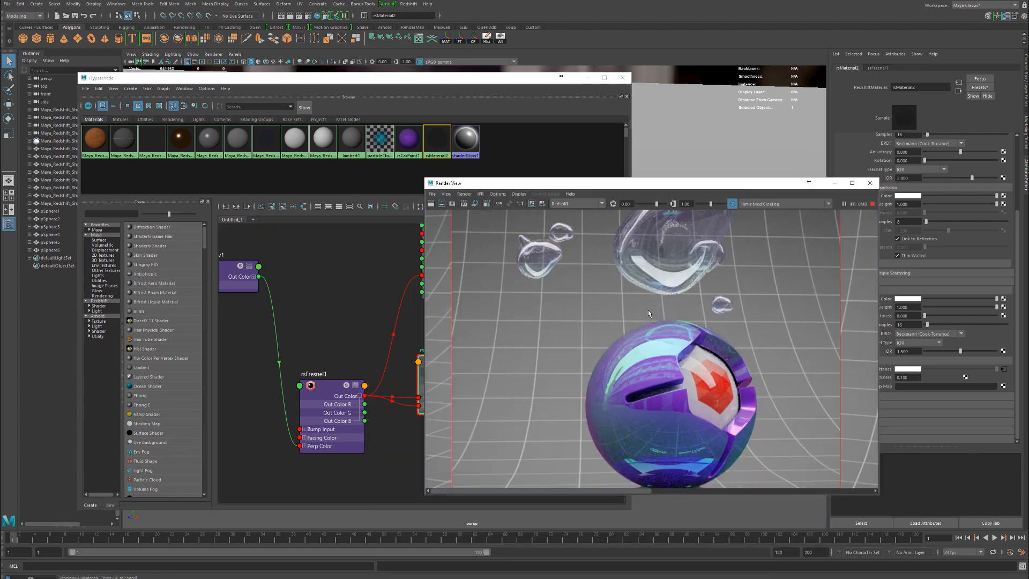
{"action": "scroll", "coordinate": [690, 279], "scroll_direction": "up", "scroll_amount": 2}
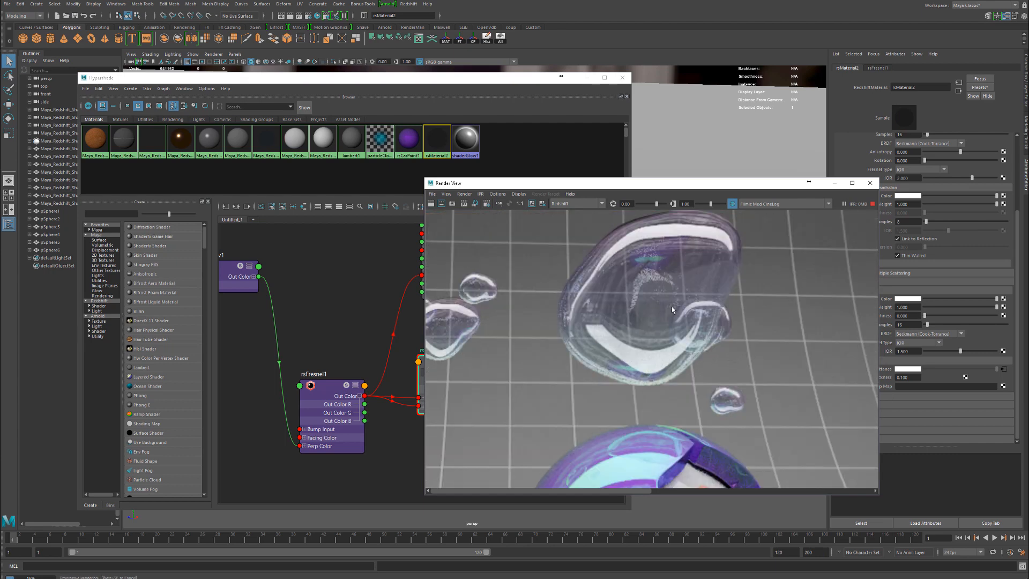
{"action": "scroll", "coordinate": [585, 338], "scroll_direction": "down", "scroll_amount": 6}
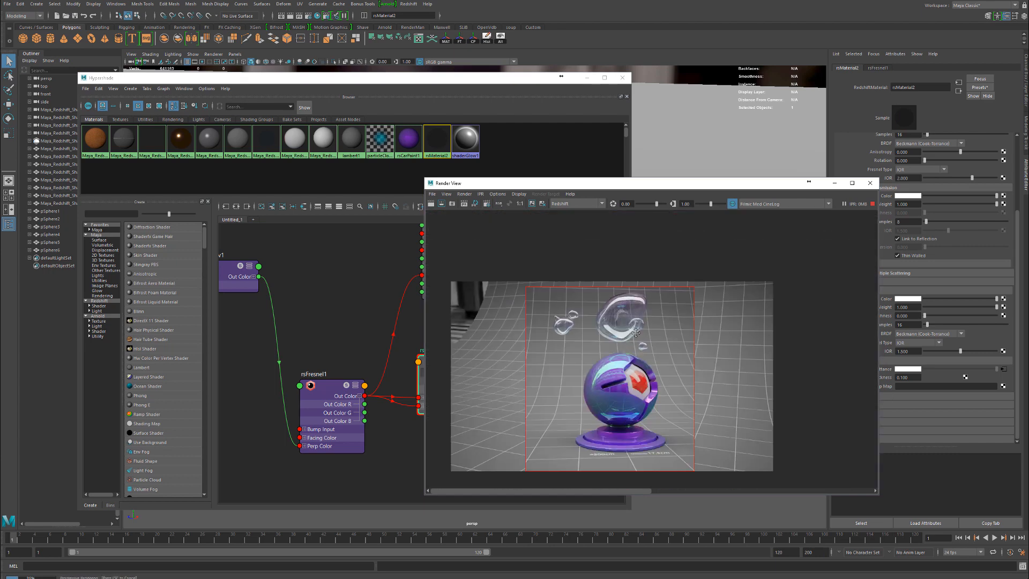
{"action": "scroll", "coordinate": [660, 309], "scroll_direction": "up", "scroll_amount": 1}
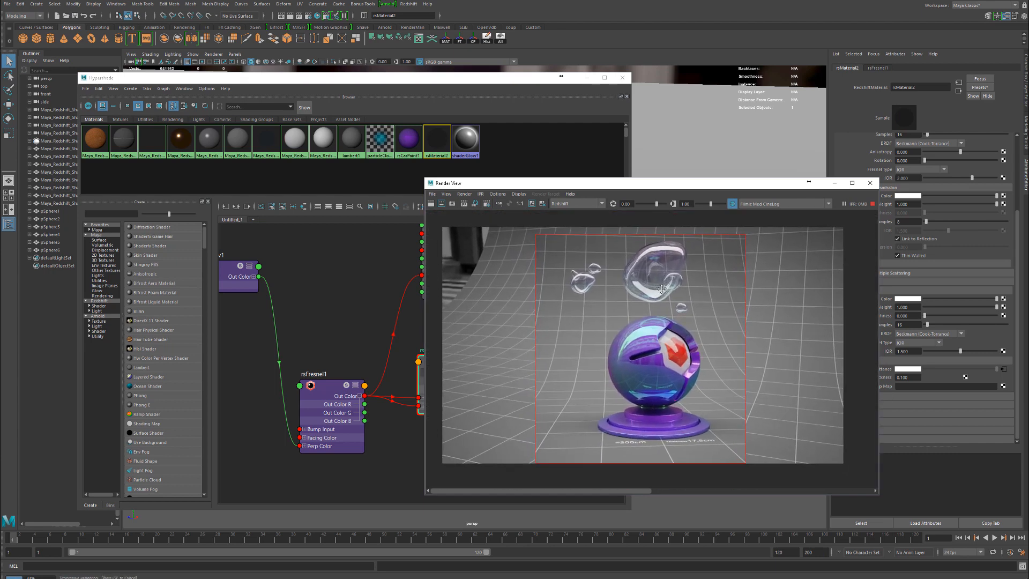
Step: Raise the end point of remapHsv1's Saturation curve to about 0.89
{"action": "left_click_drag", "start_coordinate": [241, 284], "coordinate": [245, 301]}
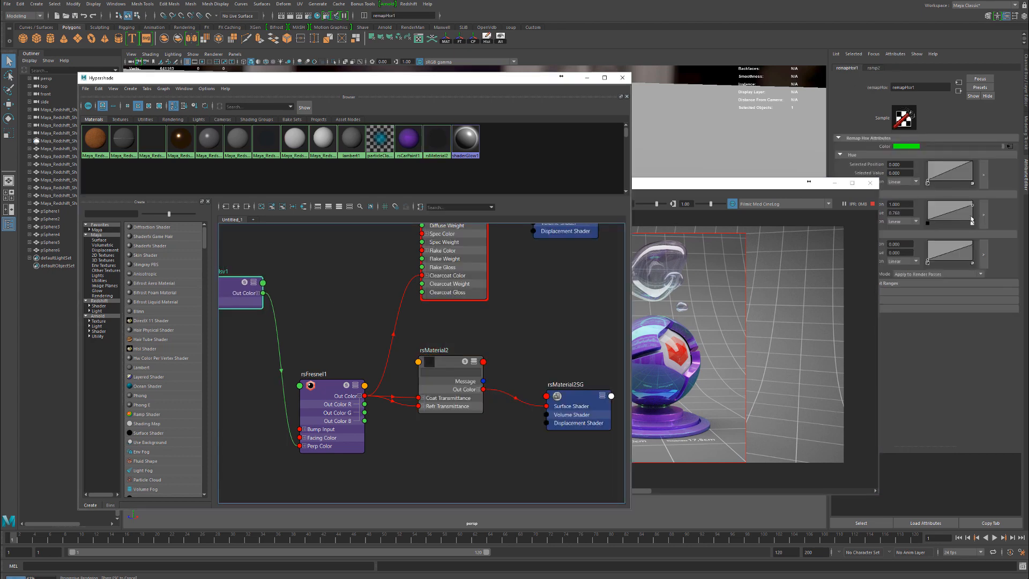
{"action": "left_click", "coordinate": [983, 214]}
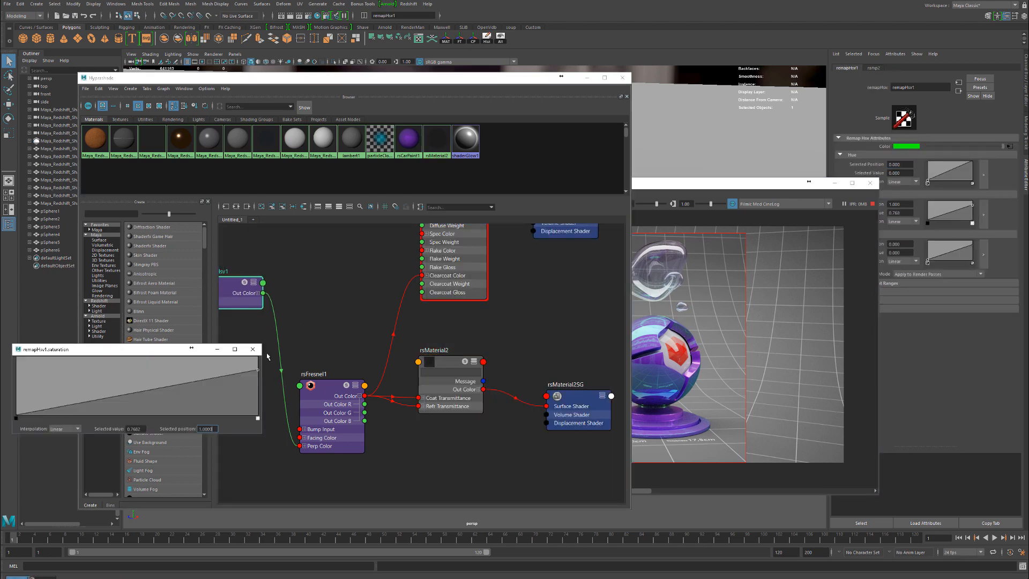
{"action": "left_click_drag", "start_coordinate": [259, 373], "coordinate": [273, 352]}
{"action": "left_click", "coordinate": [252, 349]}
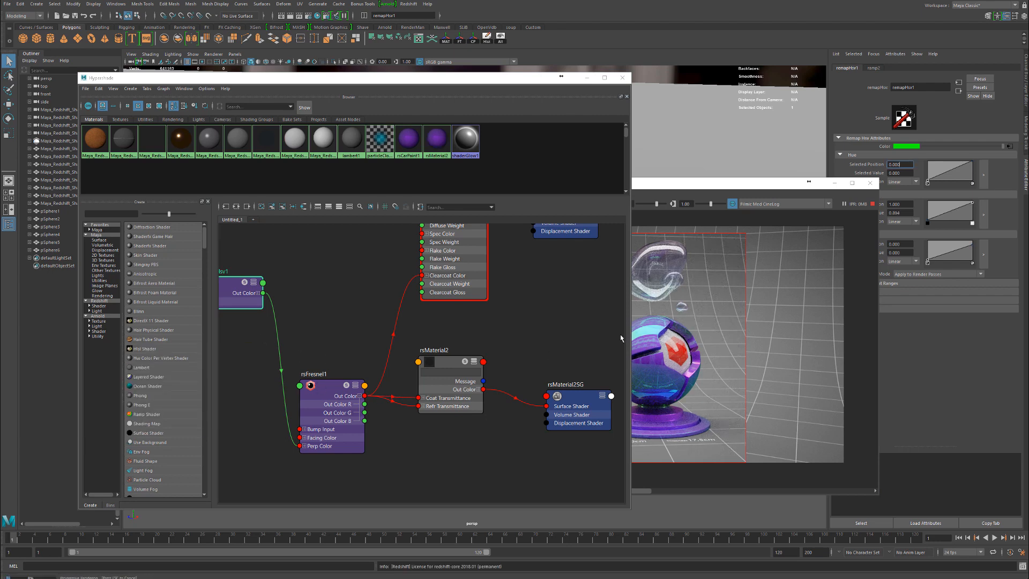
{"action": "left_click_drag", "start_coordinate": [694, 184], "coordinate": [710, 162]}
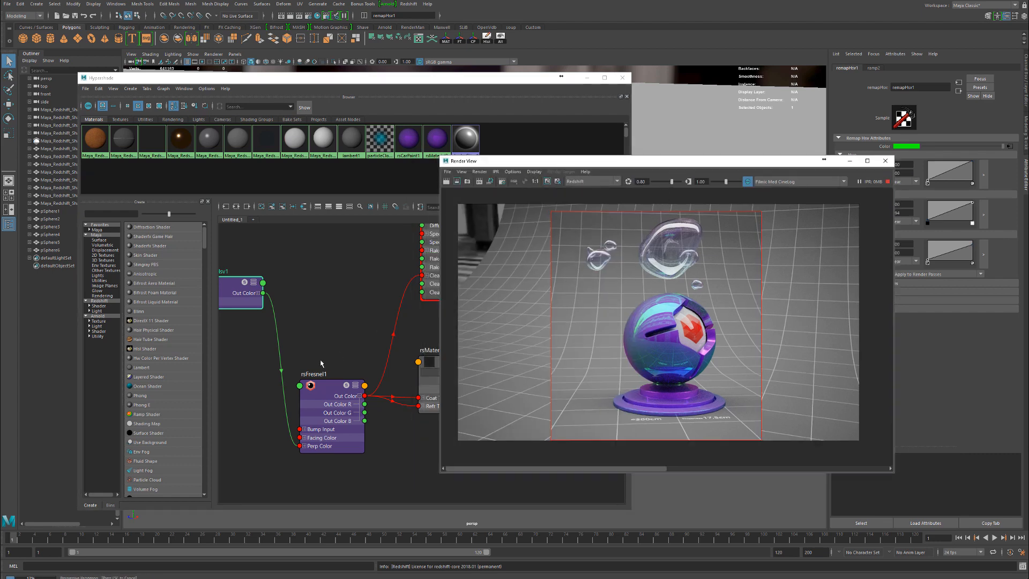
Step: Try a Curve Falloff of 0.2 on rsFresnel1 and settle on 0.5
{"action": "left_click_drag", "start_coordinate": [325, 415], "coordinate": [310, 419]}
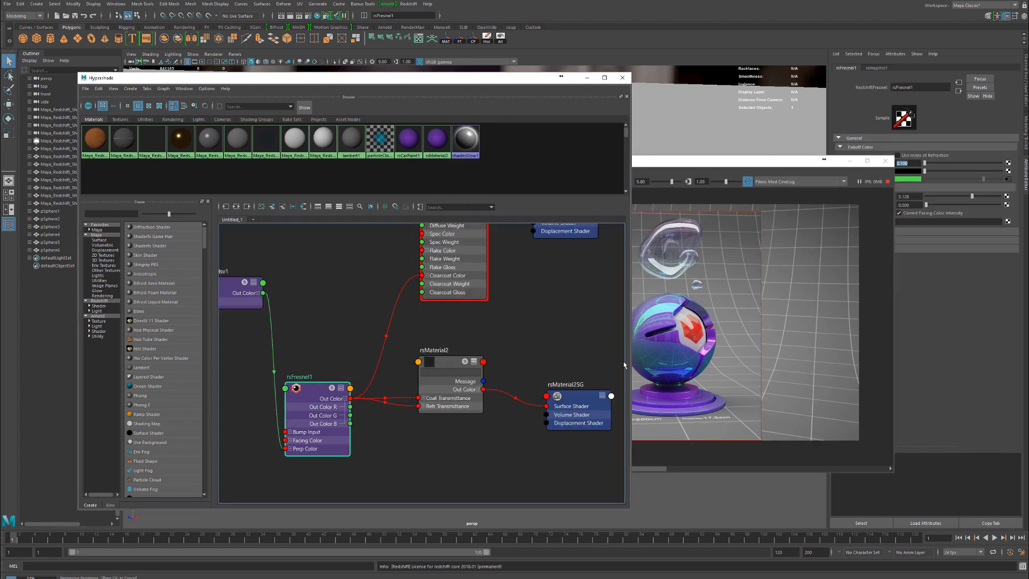
{"action": "left_click", "coordinate": [913, 164]}
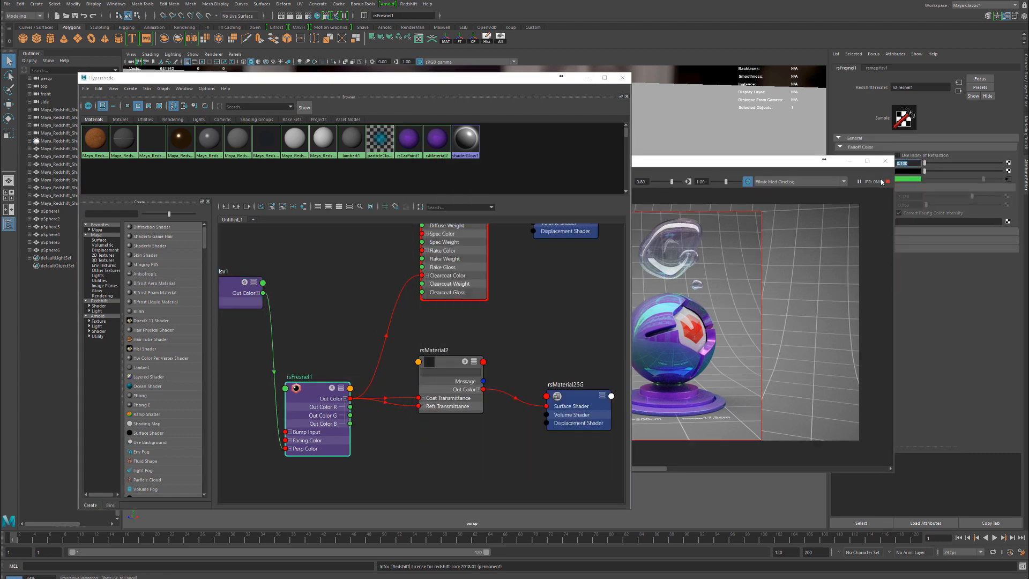
{"action": "type", "text": ".2"}
{"action": "key", "text": "Return"}
{"action": "type", "text": ".5"}
{"action": "key", "text": "Return"}
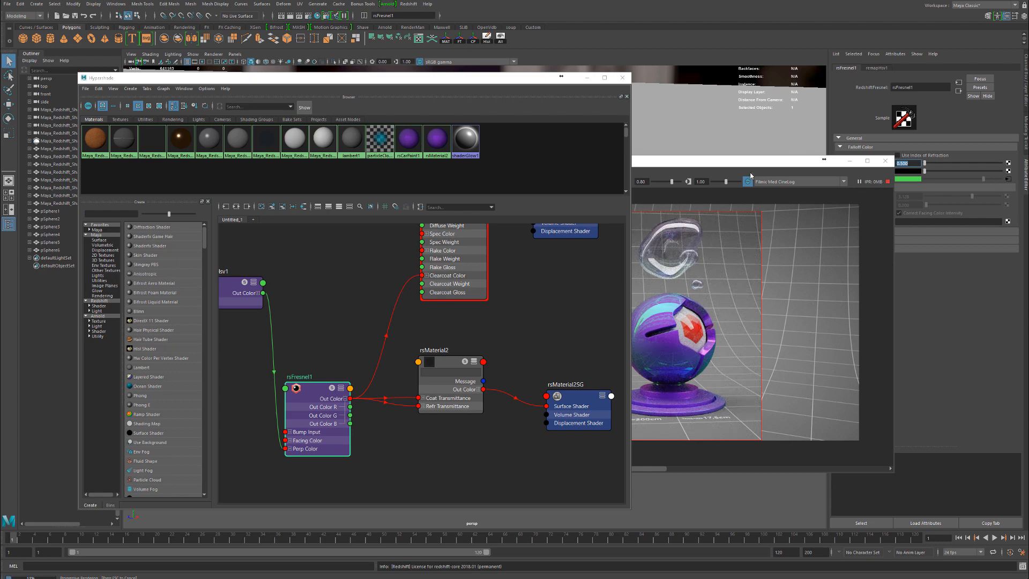
Step: Orbit the perspective camera around the shader ball to examine the rendered car paint and bubbles from several angles
{"action": "left_click_drag", "start_coordinate": [447, 82], "coordinate": [190, 98]}
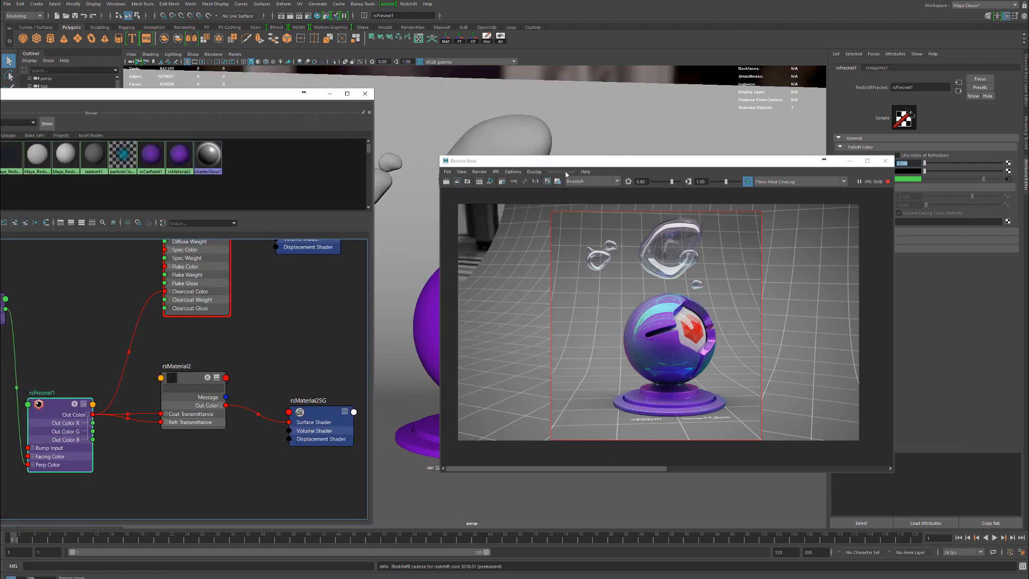
{"action": "left_click_drag", "start_coordinate": [595, 171], "coordinate": [709, 168]}
{"action": "mouse_move", "coordinate": [487, 294]}
{"action": "left_mouse_down", "text": "alt"}
{"action": "mouse_move", "coordinate": [459, 292]}
{"action": "mouse_move", "coordinate": [473, 290]}
{"action": "left_mouse_up", "text": "alt"}
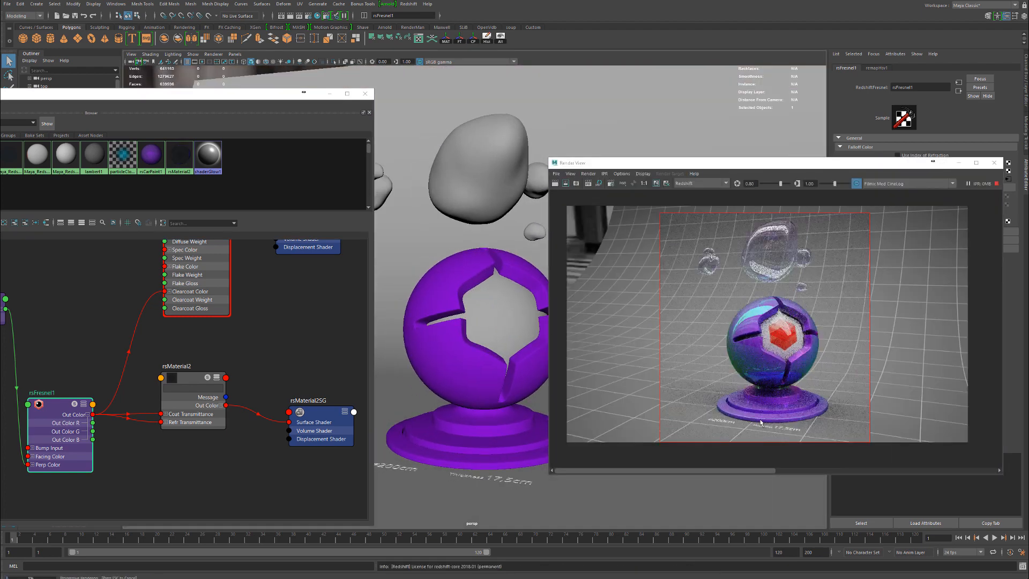
{"action": "left_click_drag", "start_coordinate": [914, 470], "coordinate": [689, 462]}
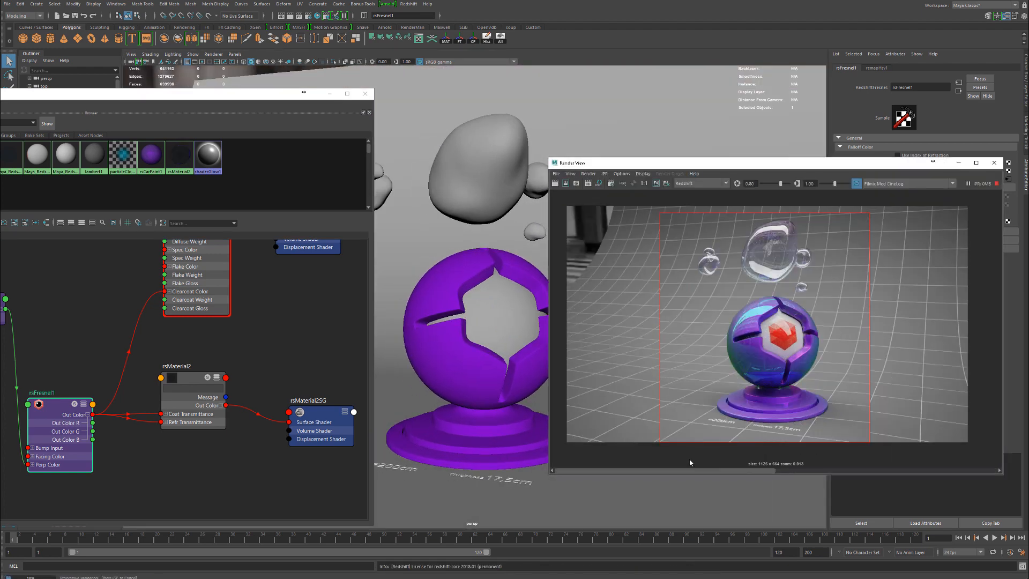
{"action": "left_click_drag", "start_coordinate": [452, 306], "coordinate": [491, 301], "text": "alt"}
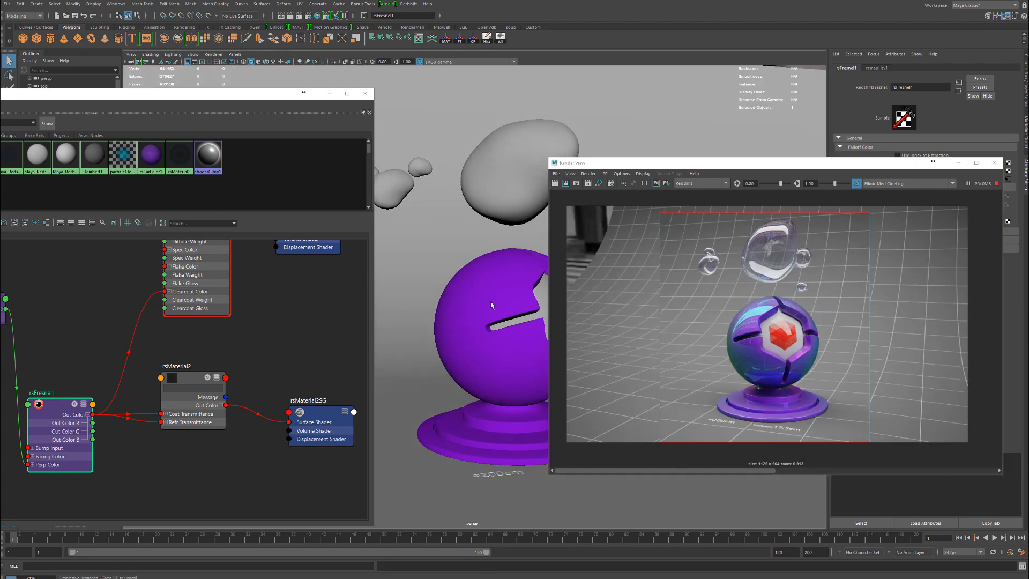
{"action": "left_click", "coordinate": [786, 469]}
{"action": "left_click_drag", "start_coordinate": [786, 469], "coordinate": [857, 461]}
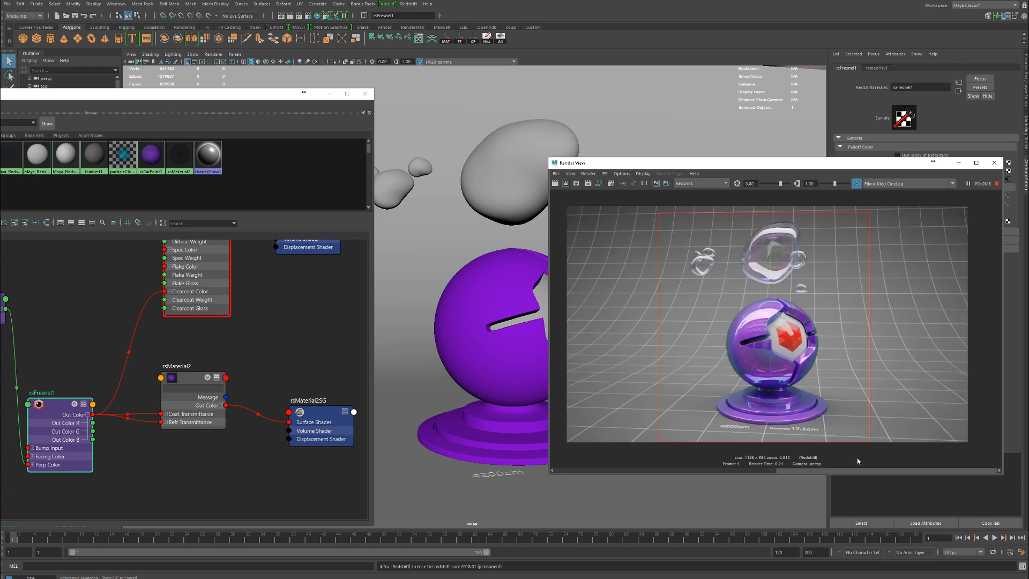
{"action": "left_click_drag", "start_coordinate": [519, 367], "coordinate": [494, 342], "text": "alt"}
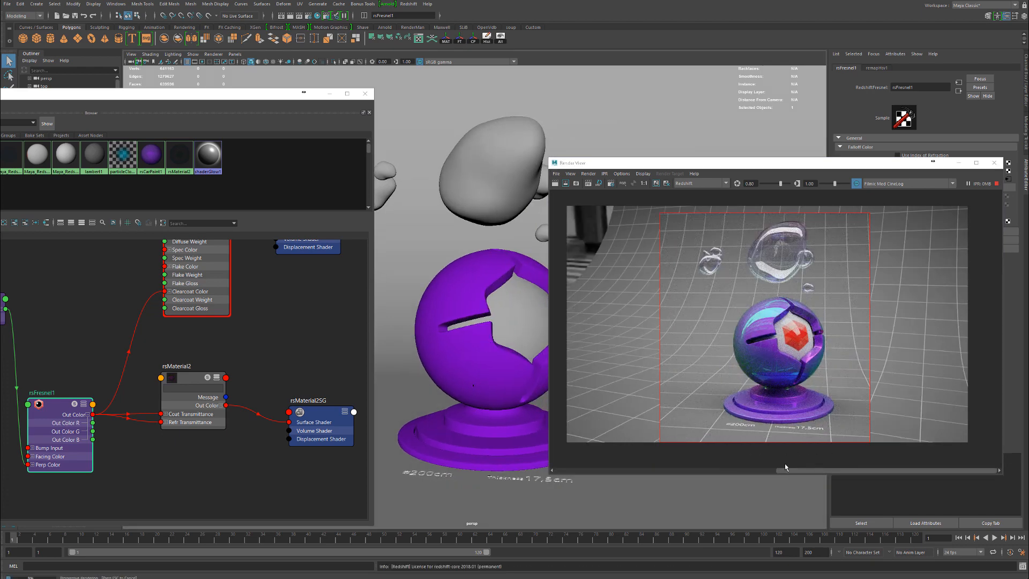
{"action": "left_click_drag", "start_coordinate": [786, 467], "coordinate": [632, 471]}
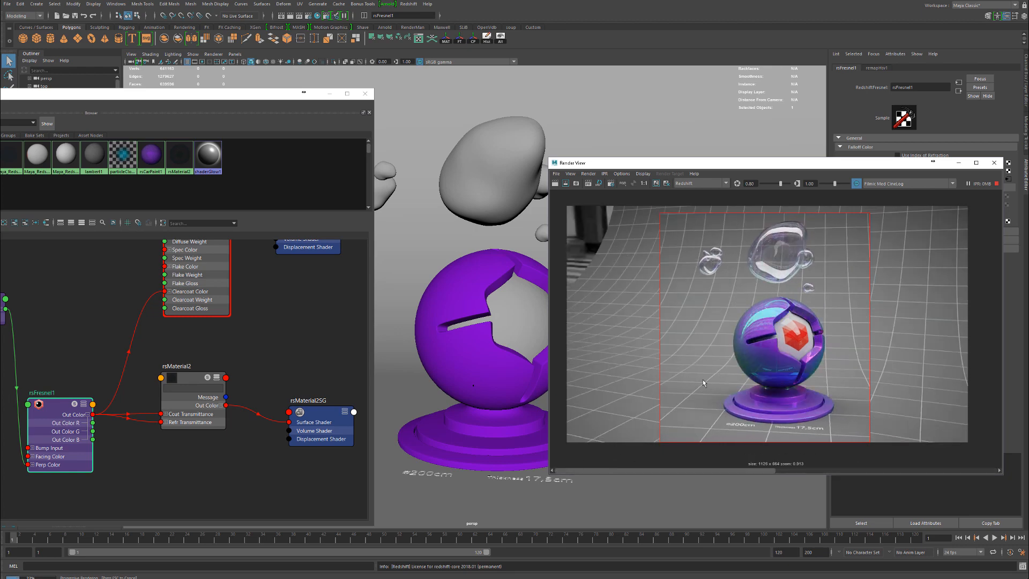
Step: Move the disconnected samplerInfo1 node below ramp2 and remapHsv1 in the node graph
{"action": "left_click_drag", "start_coordinate": [194, 94], "coordinate": [467, 91]}
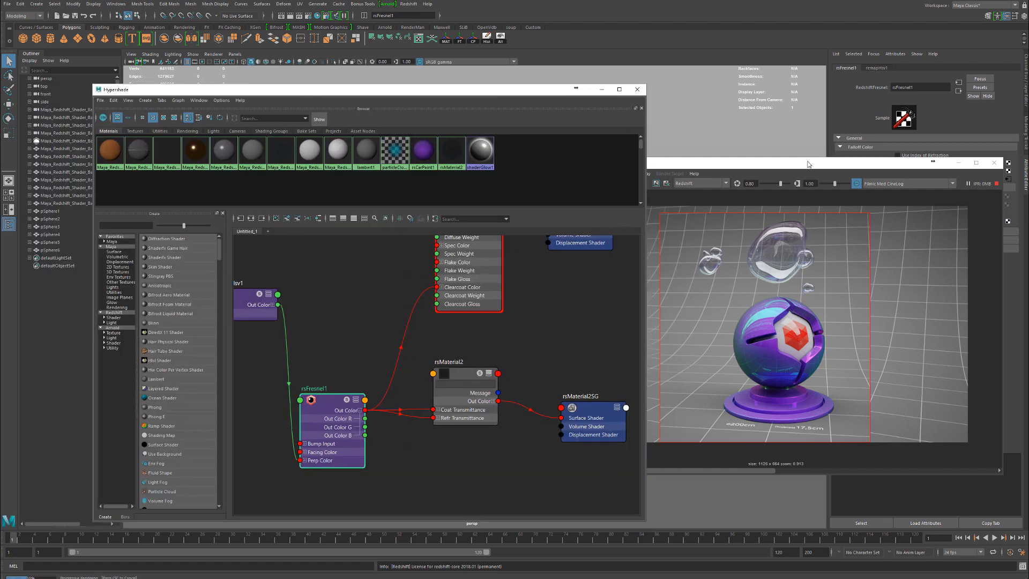
{"action": "left_click_drag", "start_coordinate": [808, 164], "coordinate": [756, 174]}
{"action": "left_click", "coordinate": [326, 321]}
{"action": "middle_click_drag", "start_coordinate": [326, 321], "coordinate": [596, 441], "text": "alt"}
{"action": "left_click", "coordinate": [343, 321]}
{"action": "left_click_drag", "start_coordinate": [343, 322], "coordinate": [343, 426]}
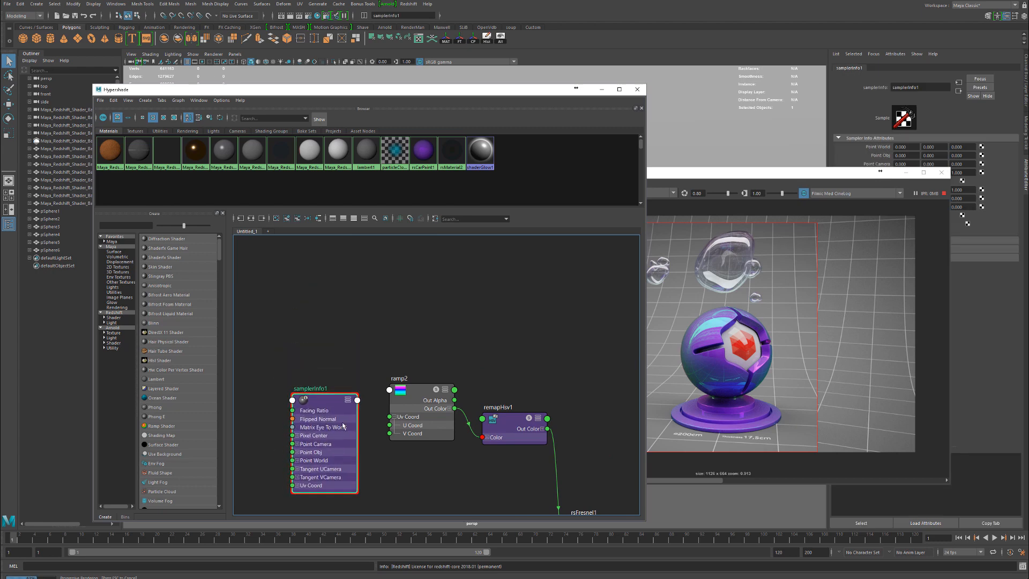
{"action": "middle_click_drag", "start_coordinate": [342, 426], "coordinate": [262, 317], "text": "alt"}
{"action": "left_click_drag", "start_coordinate": [262, 317], "coordinate": [390, 442]}
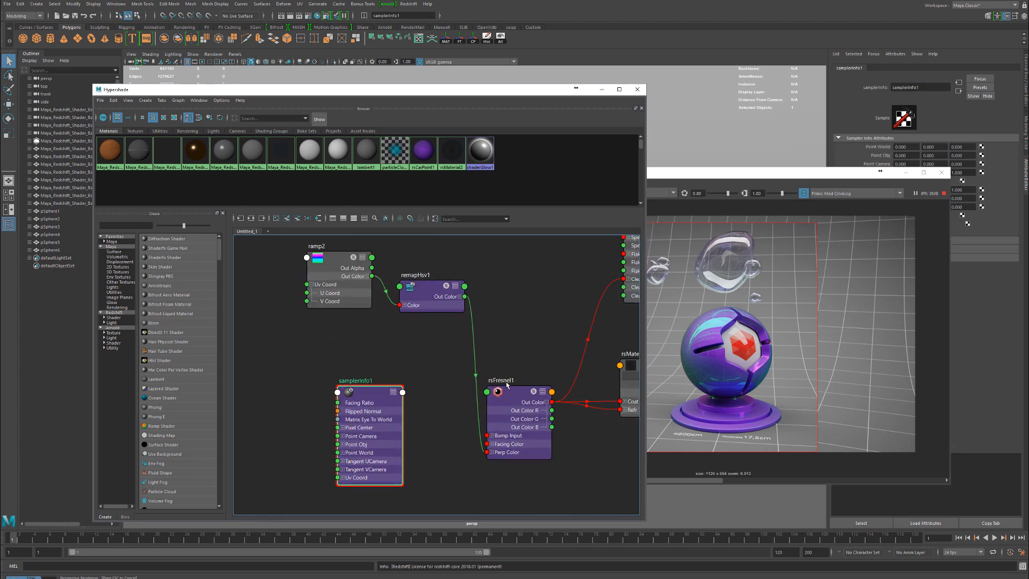
{"action": "left_click", "coordinate": [521, 313]}
{"action": "left_click_drag", "start_coordinate": [513, 94], "coordinate": [403, 81]}
{"action": "left_click_drag", "start_coordinate": [269, 384], "coordinate": [320, 349]}
Step: Render the full frame with Redshift and space out the samplerInfo1 and rsFresnel1 nodes in the graph
{"action": "left_click", "coordinate": [552, 184]}
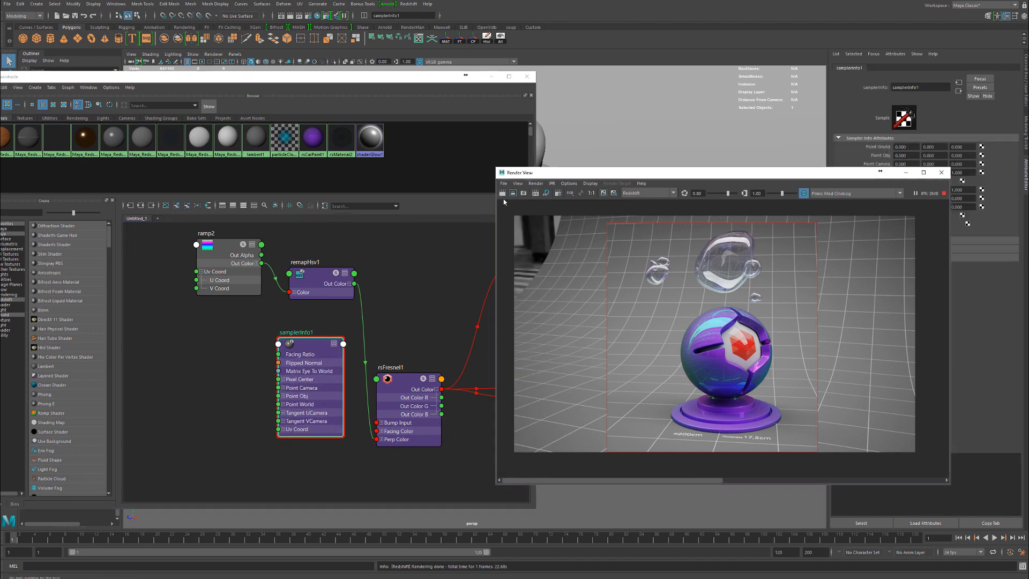
{"action": "left_click", "coordinate": [502, 193]}
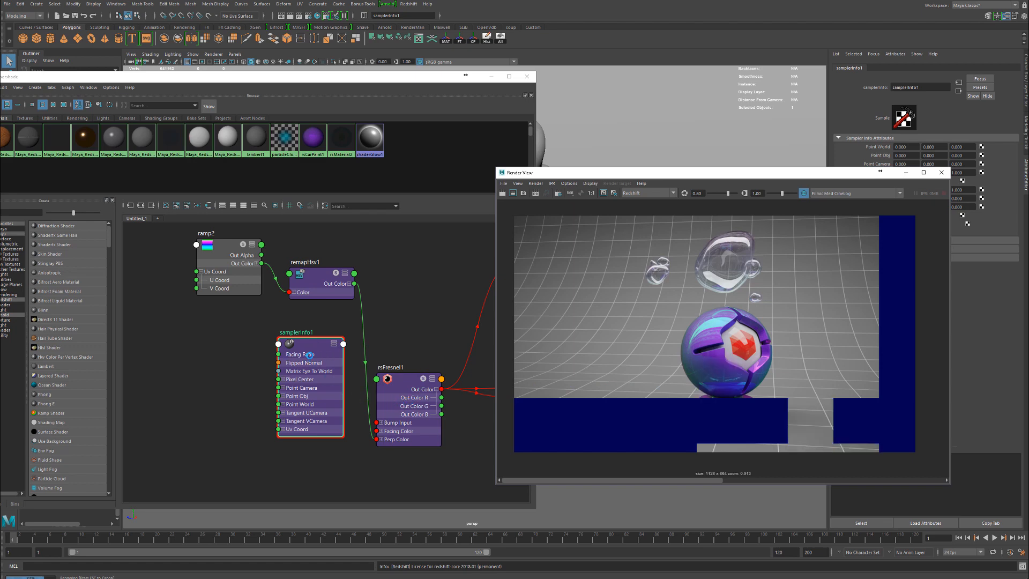
{"action": "left_click_drag", "start_coordinate": [309, 354], "coordinate": [253, 339]}
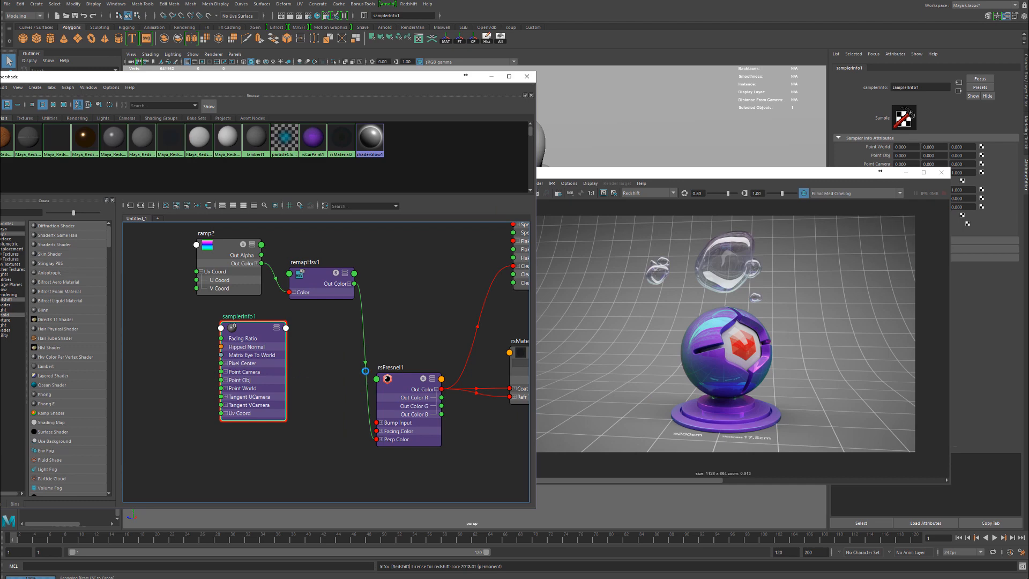
{"action": "left_click_drag", "start_coordinate": [396, 394], "coordinate": [410, 371]}
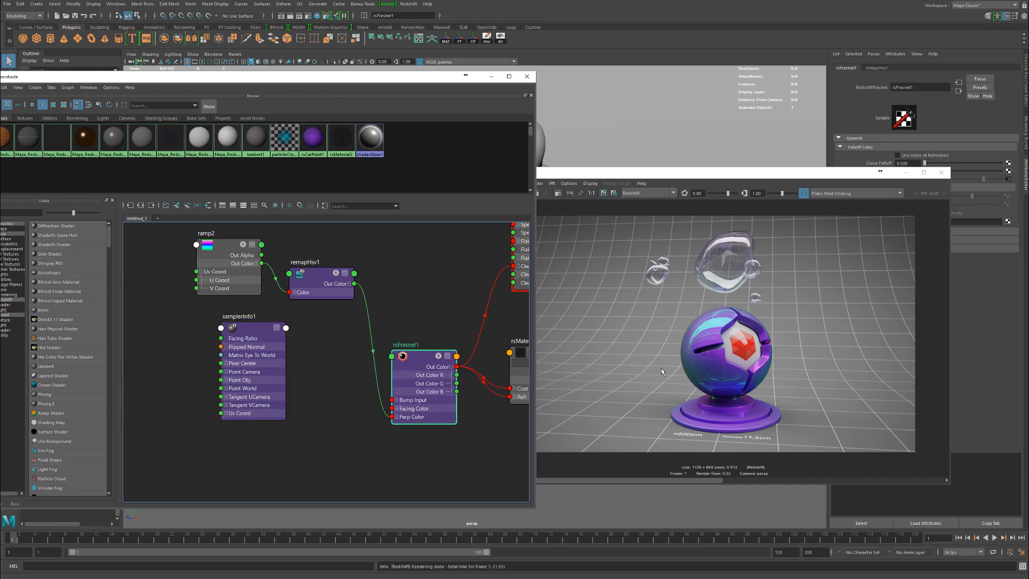
{"action": "scroll", "coordinate": [677, 355], "scroll_direction": "up", "scroll_amount": 3}
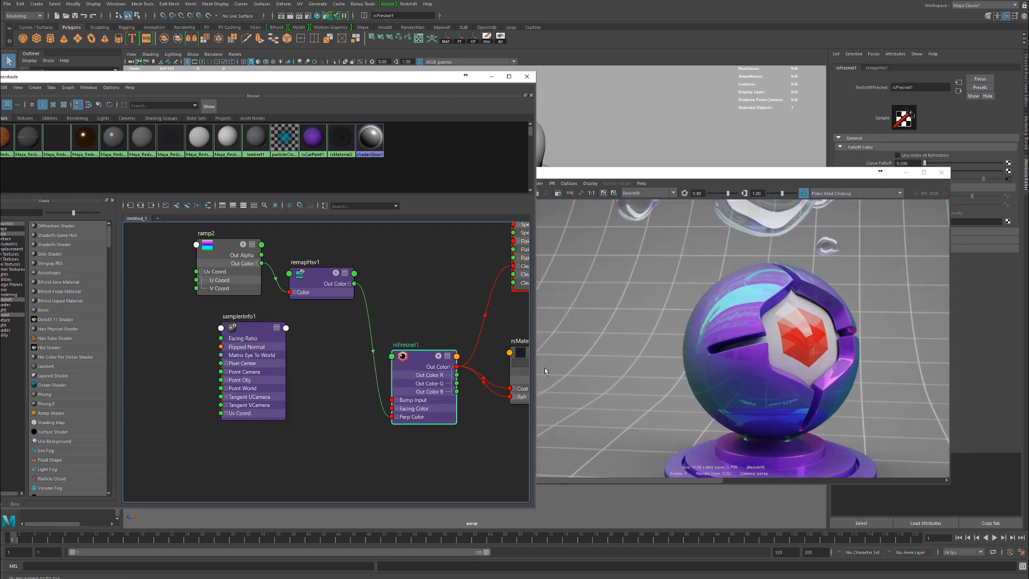
{"action": "middle_click_drag", "start_coordinate": [805, 356], "coordinate": [722, 273], "text": "alt"}
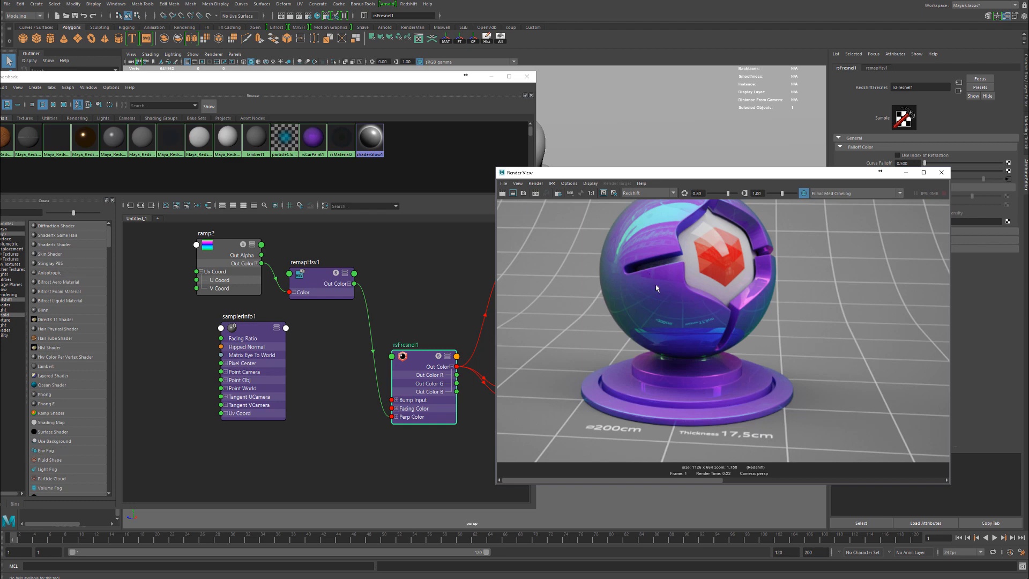
Step: Compare the stored renders in the Render View, examining the car paint and bubbles up close and at full frame
{"action": "middle_click_drag", "start_coordinate": [655, 284], "coordinate": [666, 415], "text": "alt"}
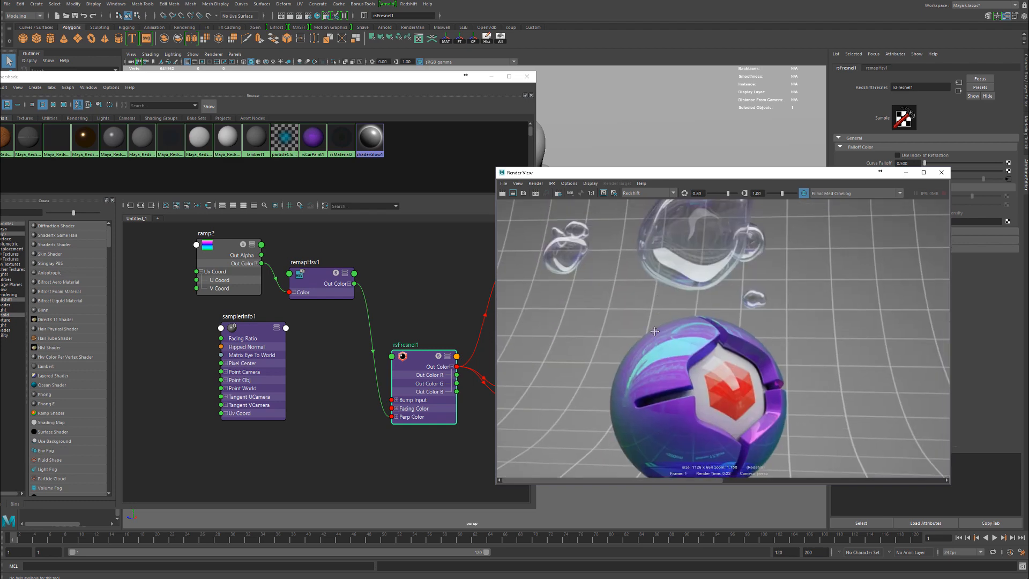
{"action": "middle_click_drag", "start_coordinate": [742, 192], "coordinate": [738, 243], "text": "alt"}
{"action": "scroll", "coordinate": [702, 374], "scroll_direction": "down", "scroll_amount": 3}
{"action": "middle_click_drag", "start_coordinate": [702, 374], "coordinate": [701, 299], "text": "alt"}
{"action": "left_click", "coordinate": [739, 477]}
{"action": "left_click", "coordinate": [732, 481]}
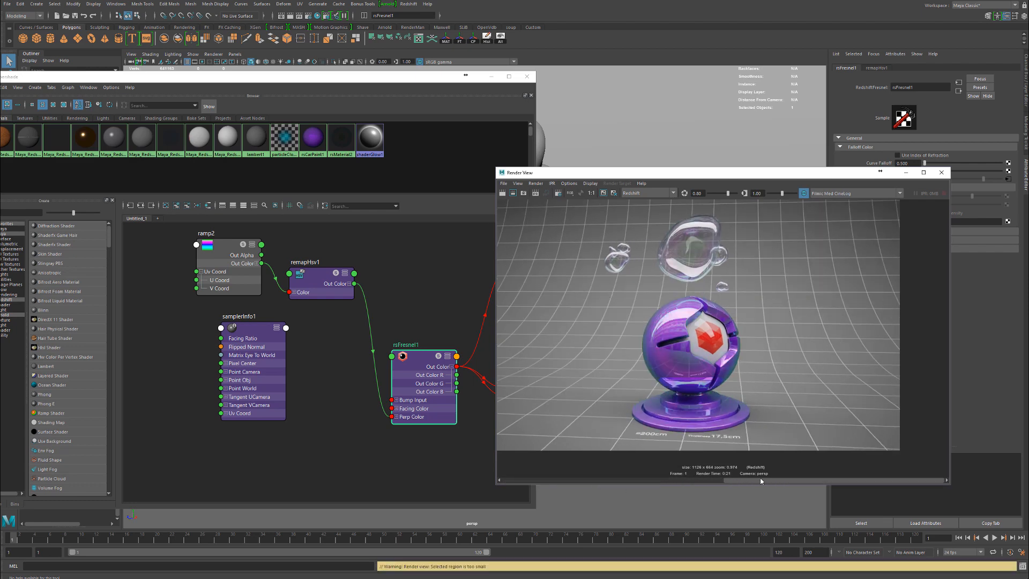
{"action": "left_click_drag", "start_coordinate": [647, 480], "coordinate": [839, 472]}
{"action": "scroll", "coordinate": [675, 271], "scroll_direction": "up", "scroll_amount": 3}
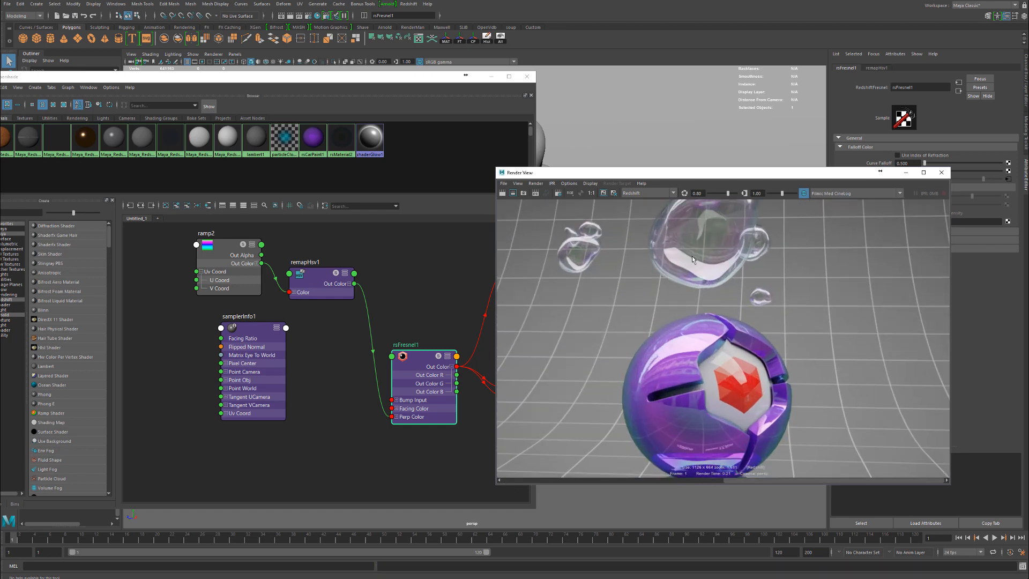
{"action": "scroll", "coordinate": [711, 390], "scroll_direction": "down", "scroll_amount": 2}
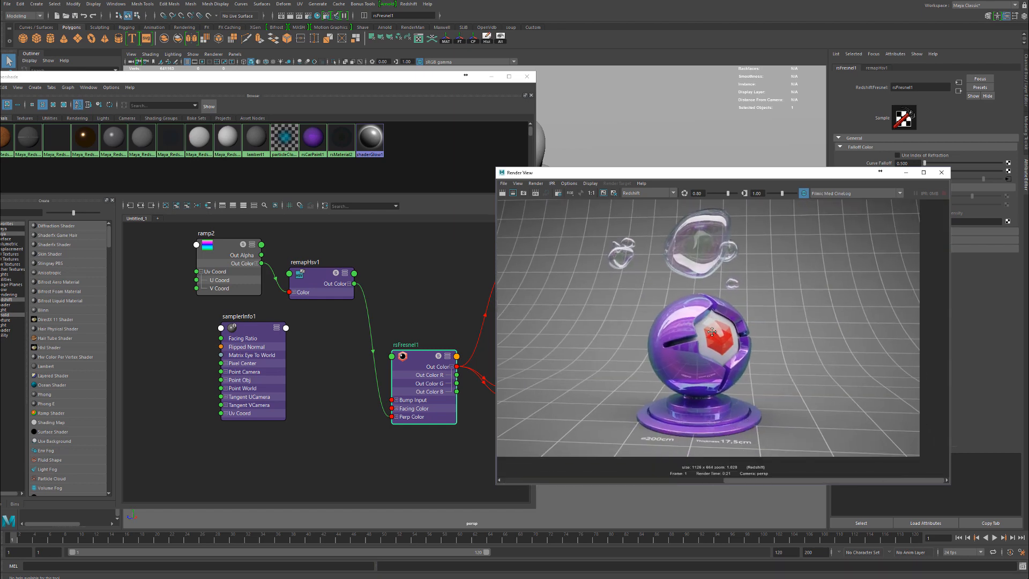
{"action": "middle_click_drag", "start_coordinate": [717, 342], "coordinate": [723, 351], "text": "alt"}
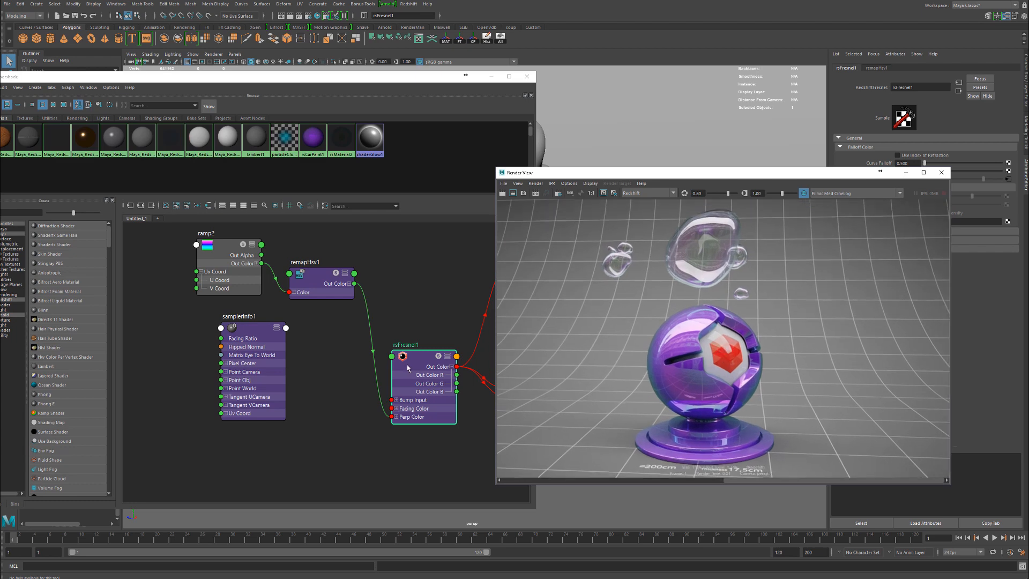
{"action": "left_click", "coordinate": [650, 481]}
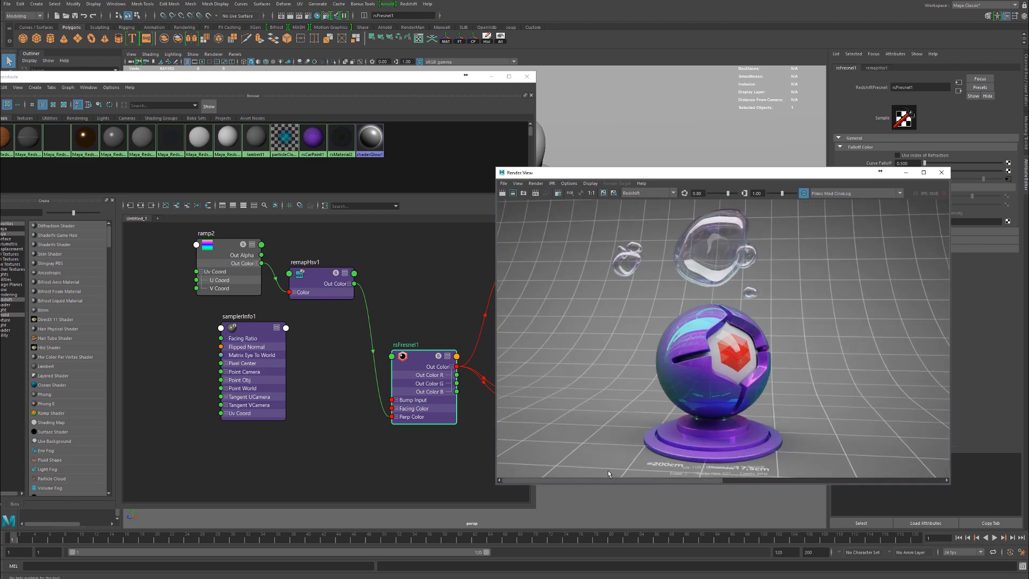
Step: Try an added point at about position 0.55, value 0.58 on remapHsv1's saturation curve with an IPR render running
{"action": "left_click_drag", "start_coordinate": [309, 279], "coordinate": [323, 283]}
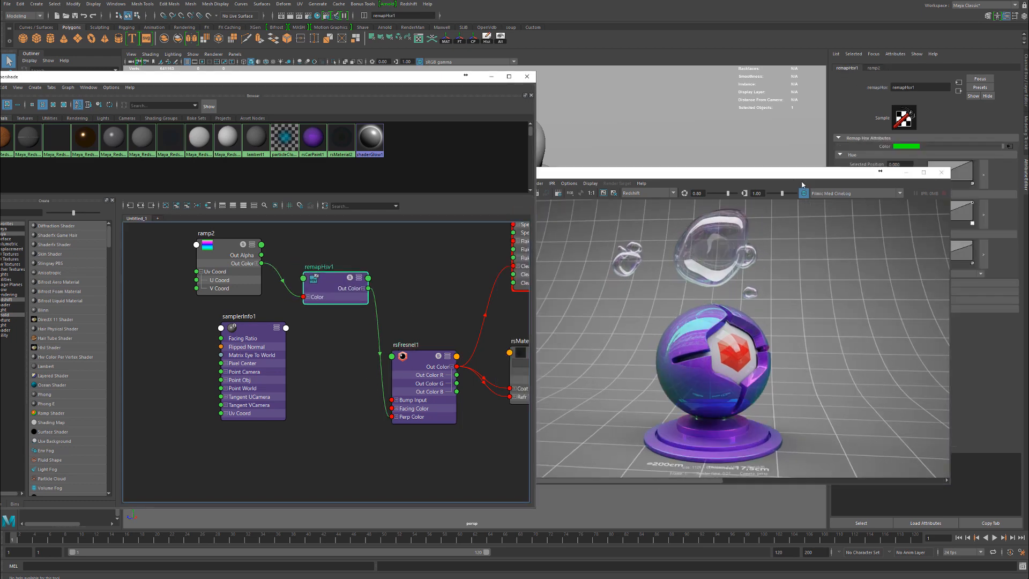
{"action": "left_click_drag", "start_coordinate": [802, 183], "coordinate": [641, 190]}
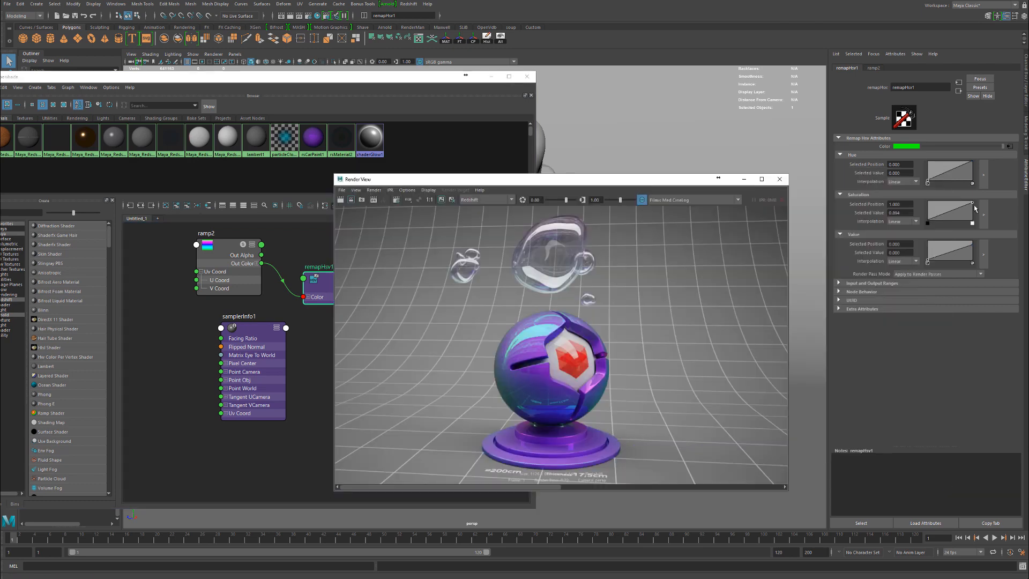
{"action": "left_click", "coordinate": [973, 204]}
{"action": "left_click", "coordinate": [983, 214]}
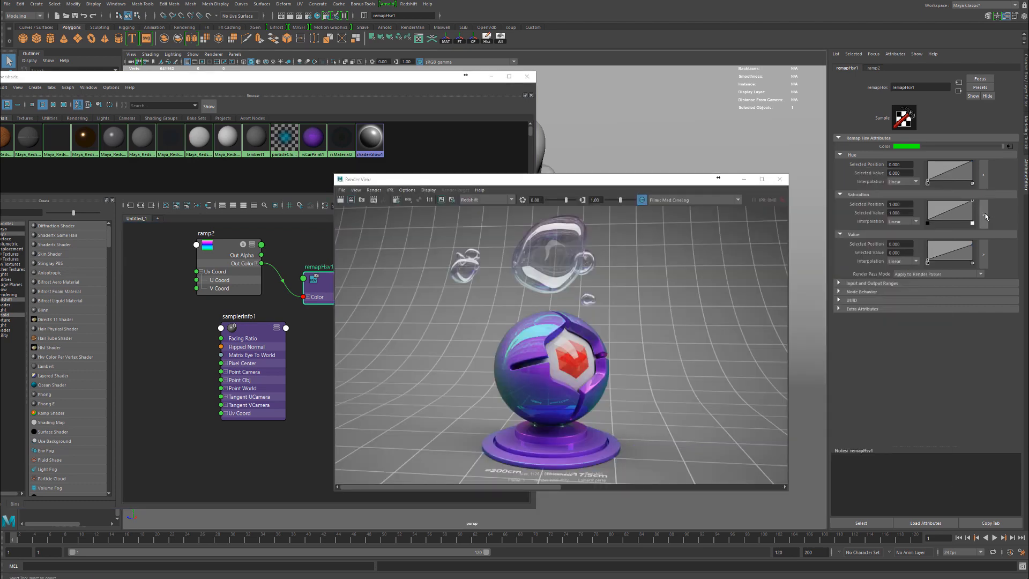
{"action": "left_click_drag", "start_coordinate": [151, 385], "coordinate": [122, 372]}
{"action": "left_click", "coordinate": [380, 199]}
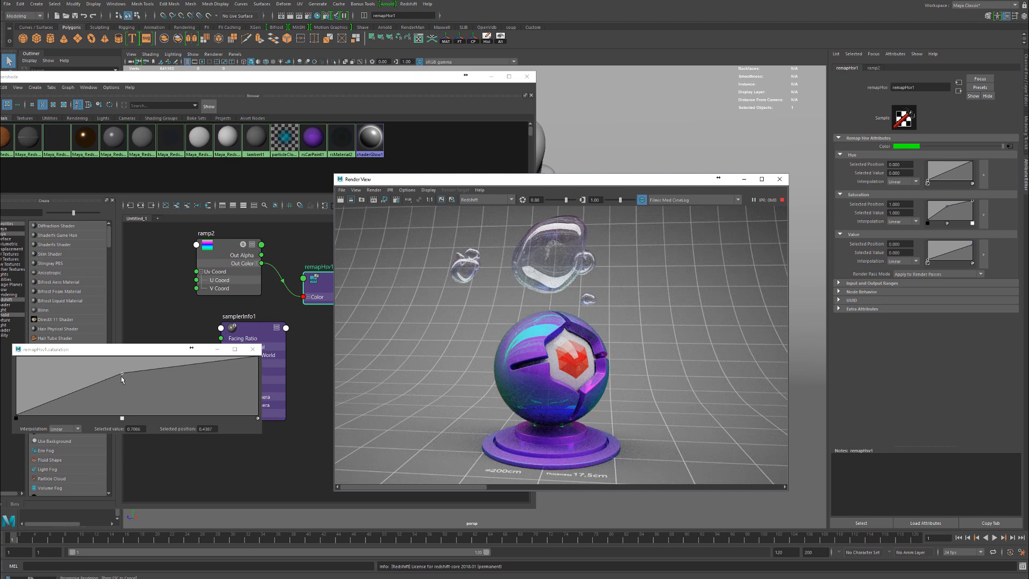
{"action": "left_click_drag", "start_coordinate": [122, 377], "coordinate": [150, 381]}
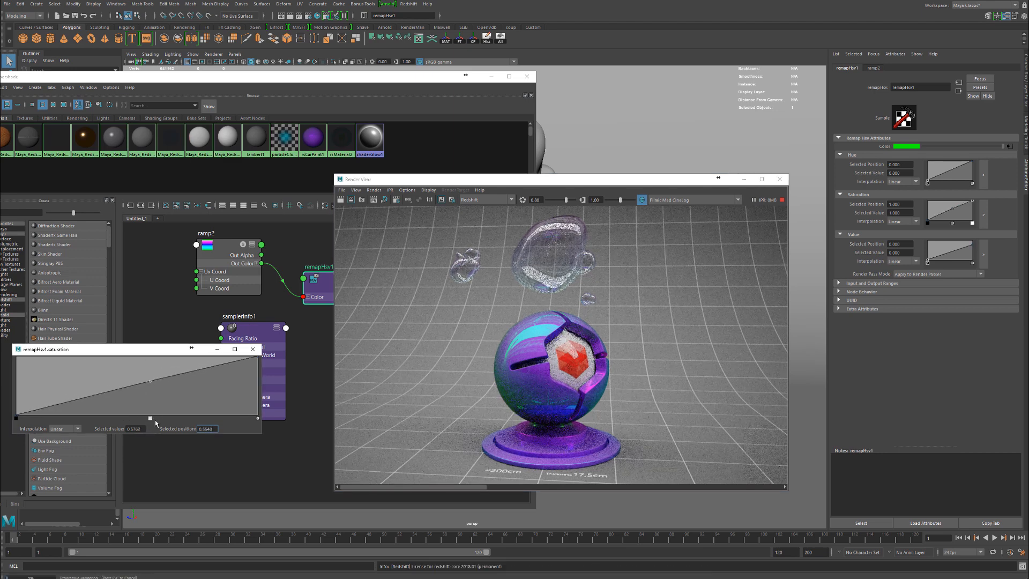
{"action": "left_click", "coordinate": [150, 417]}
Step: Try pure white and darker greys for rsFresnel1's Facing Color and settle on a very light grey
{"action": "left_click", "coordinate": [237, 270]}
{"action": "left_click", "coordinate": [407, 344]}
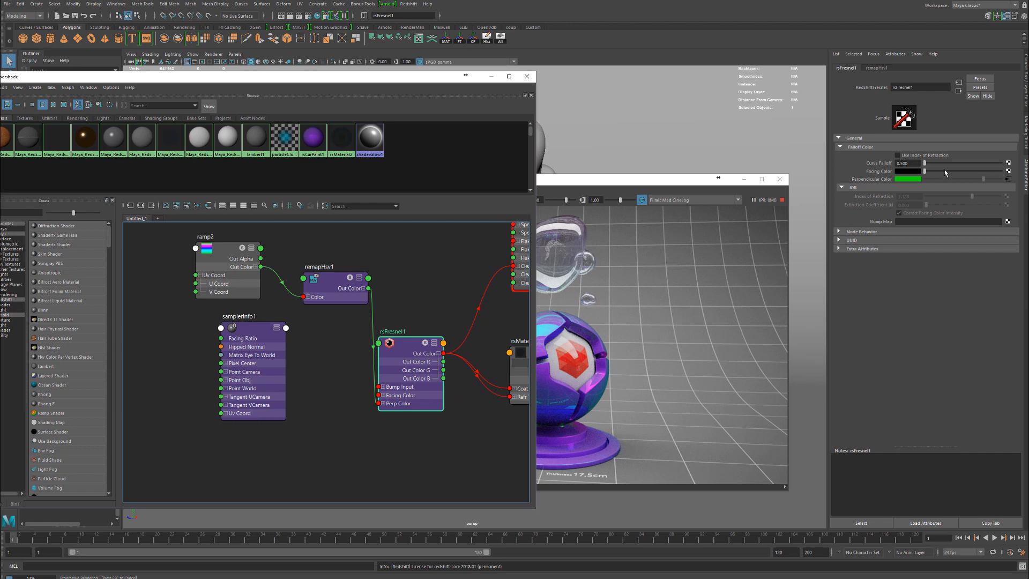
{"action": "left_click_drag", "start_coordinate": [945, 171], "coordinate": [1002, 171]}
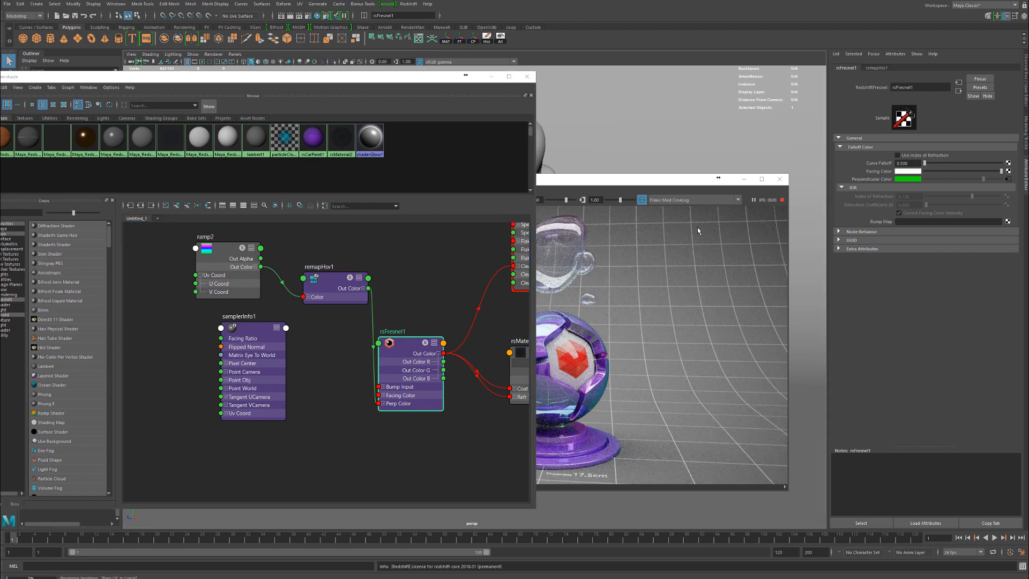
{"action": "left_click", "coordinate": [615, 188]}
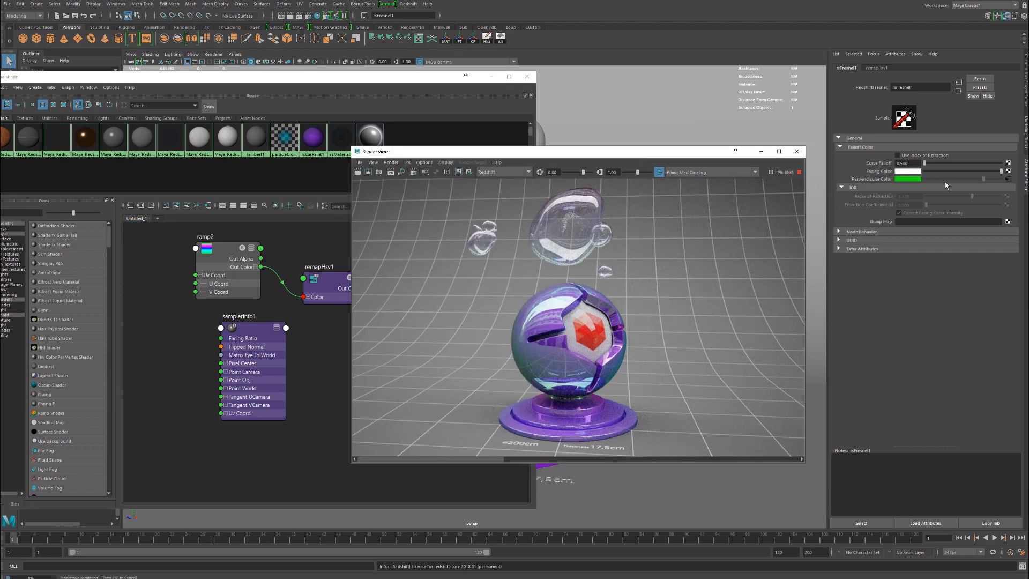
{"action": "left_click_drag", "start_coordinate": [1001, 171], "coordinate": [948, 172]}
{"action": "left_click", "coordinate": [967, 171]}
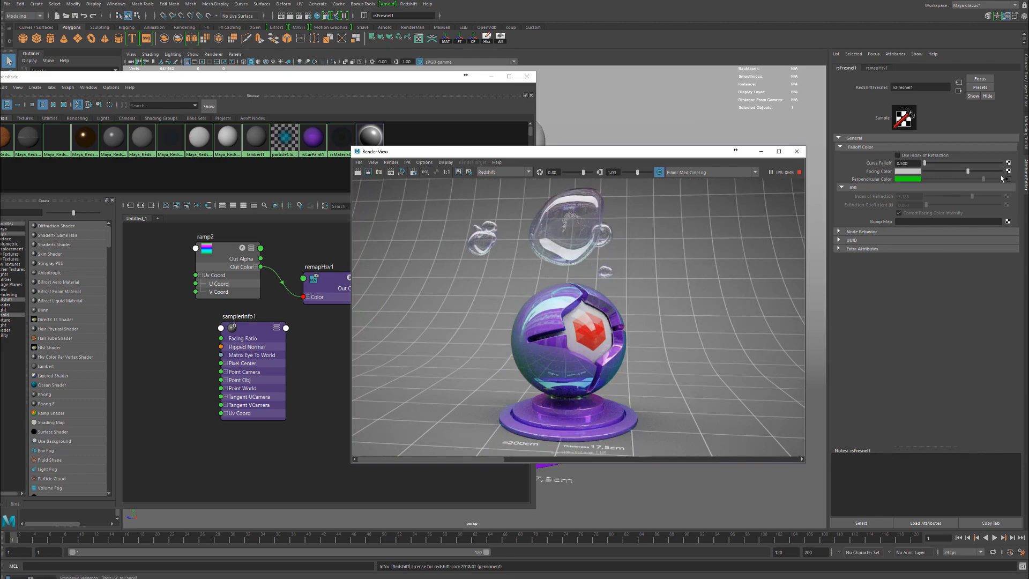
{"action": "left_click", "coordinate": [972, 171]}
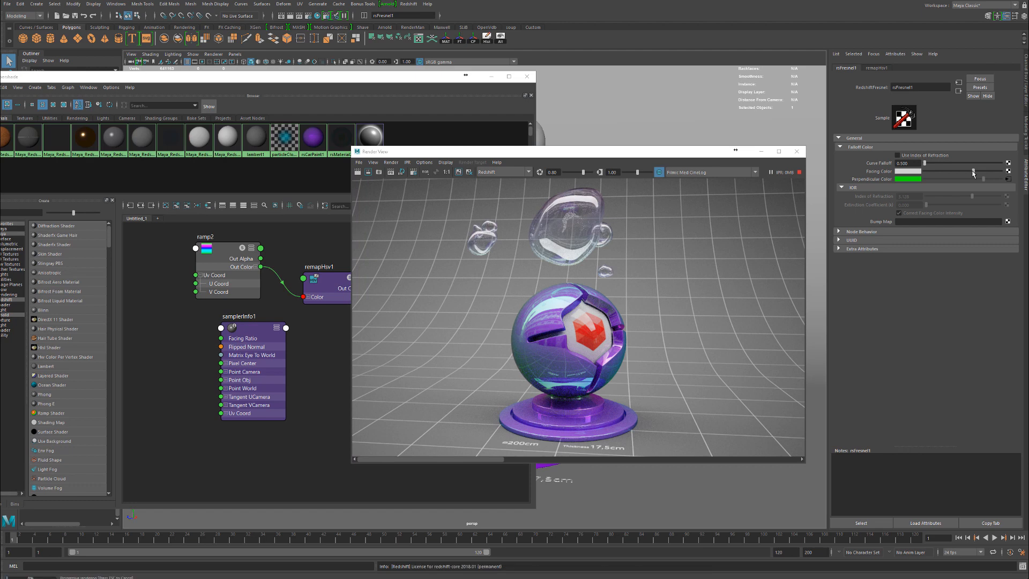
{"action": "left_click_drag", "start_coordinate": [972, 172], "coordinate": [983, 171]}
Step: Render the full frame with Redshift in an enlarged Render View and arrange it beside the Hypershade window
{"action": "left_click", "coordinate": [357, 172]}
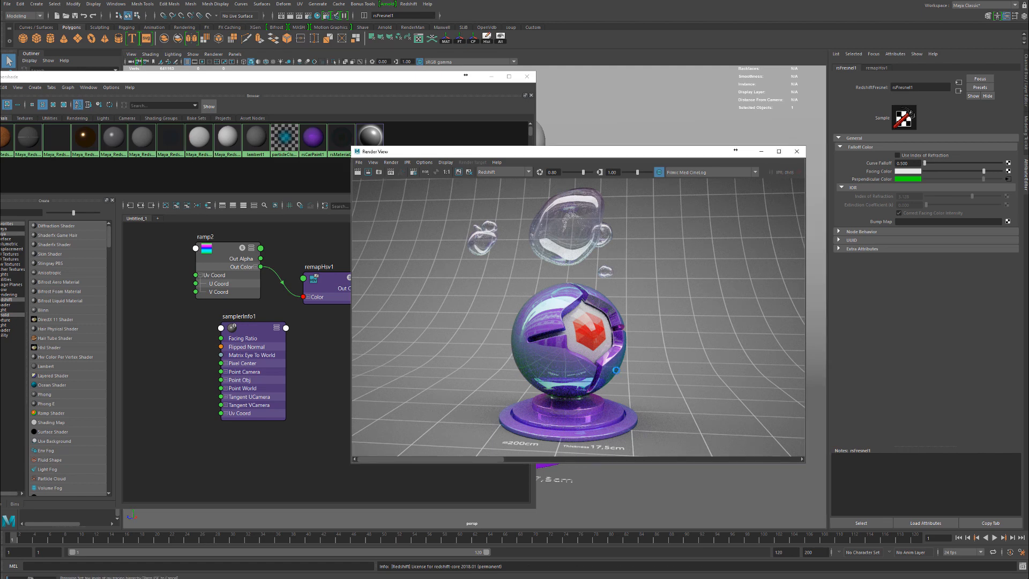
{"action": "scroll", "coordinate": [538, 361], "scroll_direction": "down", "scroll_amount": 2}
{"action": "left_click", "coordinate": [446, 172]}
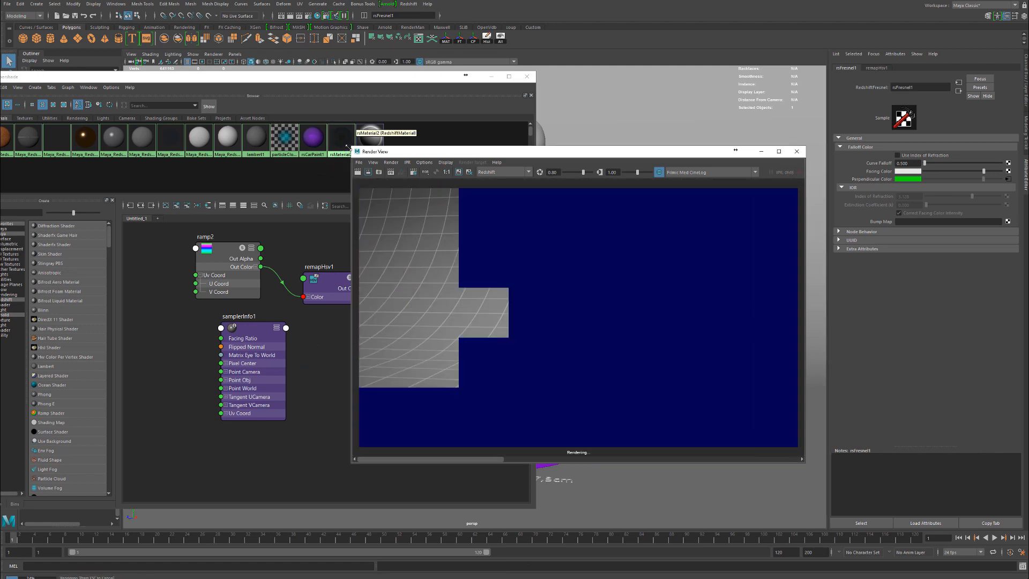
{"action": "left_click_drag", "start_coordinate": [351, 148], "coordinate": [102, 55]}
{"action": "scroll", "coordinate": [391, 193], "scroll_direction": "down", "scroll_amount": 1}
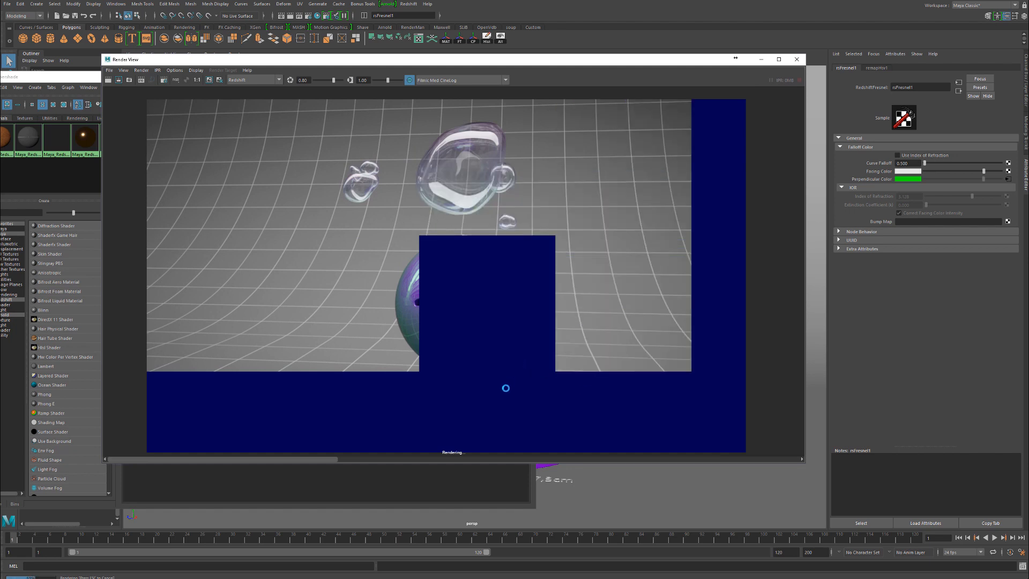
{"action": "scroll", "coordinate": [458, 356], "scroll_direction": "down", "scroll_amount": 1}
{"action": "scroll", "coordinate": [459, 355], "scroll_direction": "up", "scroll_amount": 1}
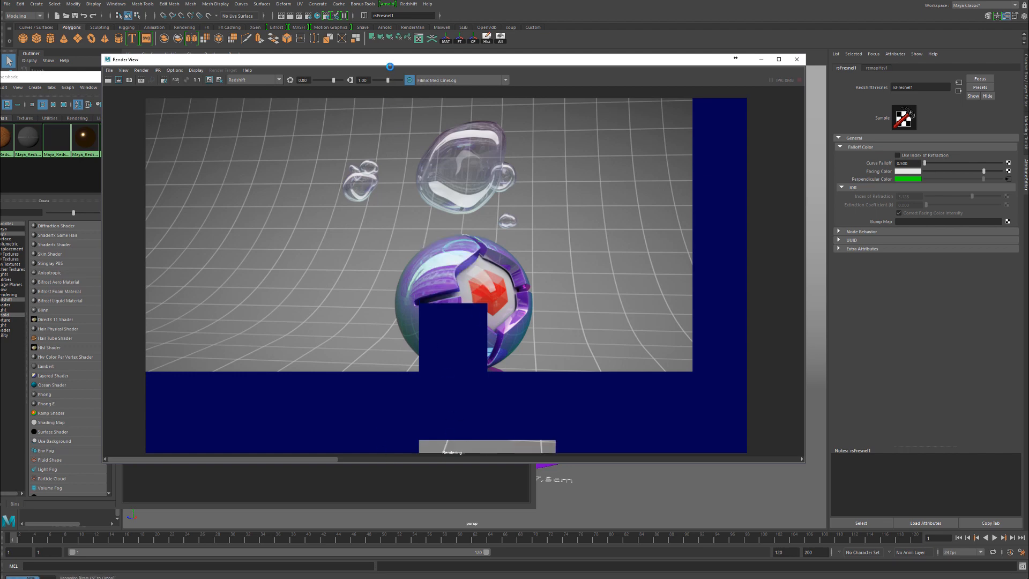
{"action": "left_click_drag", "start_coordinate": [399, 60], "coordinate": [596, 81]}
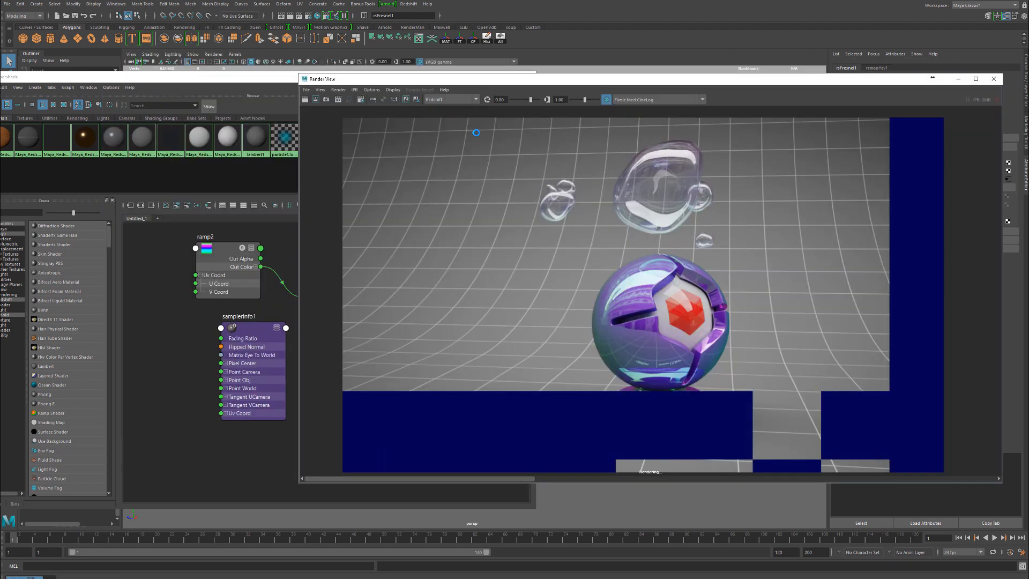
{"action": "left_click", "coordinate": [197, 390]}
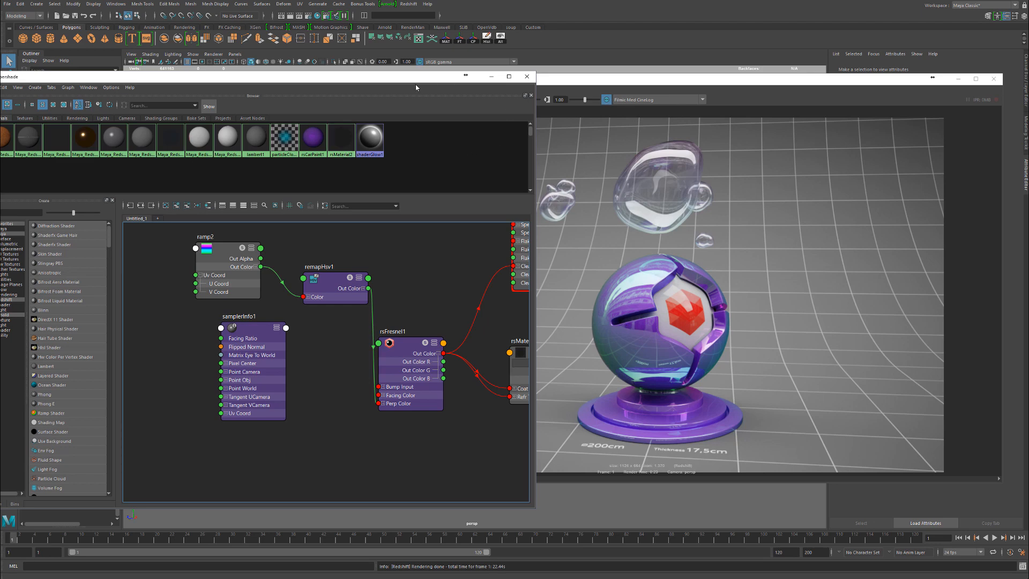
{"action": "left_click_drag", "start_coordinate": [409, 76], "coordinate": [447, 83]}
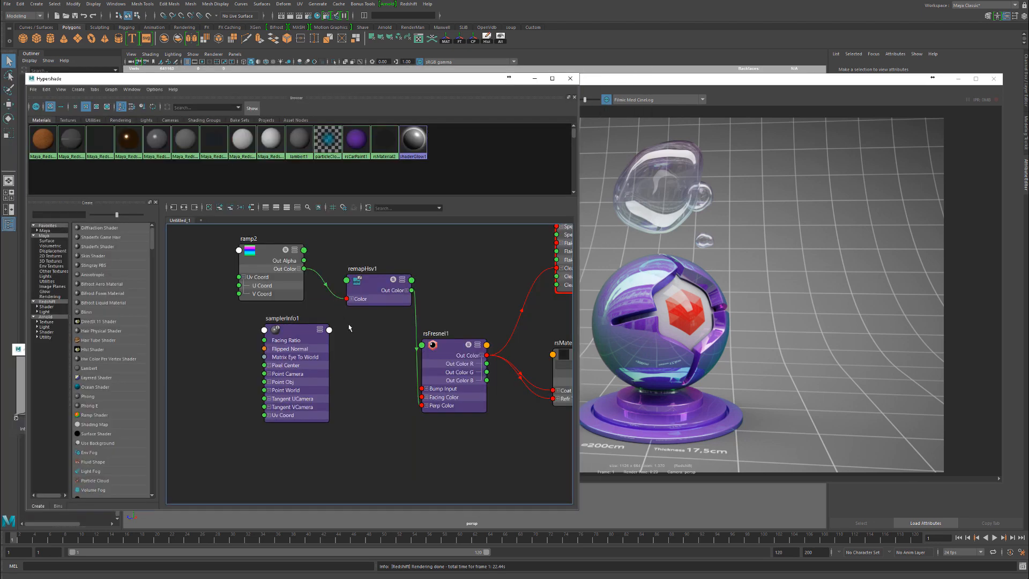
Step: Remove the noisy IPR image from the stored renders in the Render View
{"action": "left_click", "coordinate": [656, 78]}
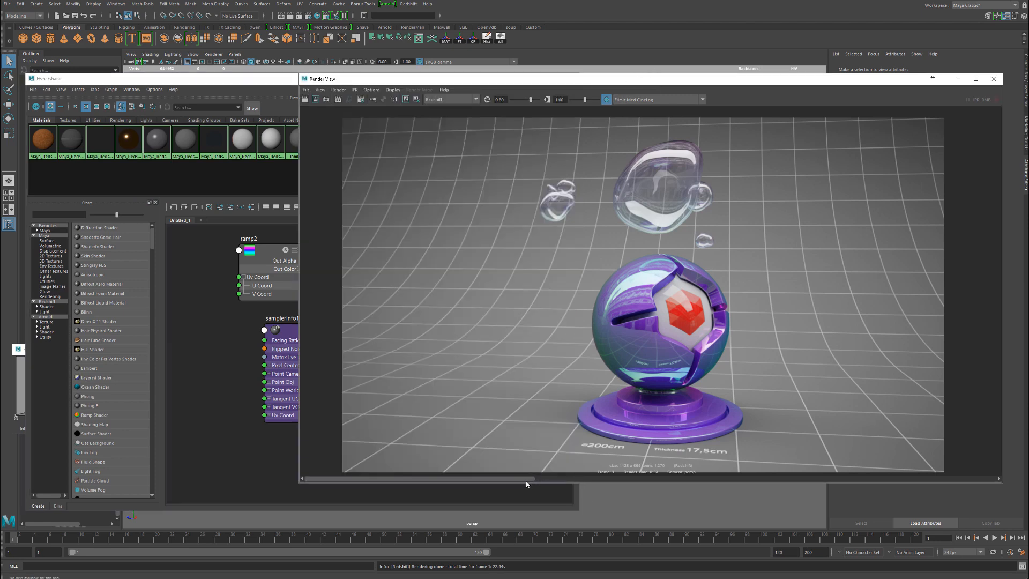
{"action": "left_click", "coordinate": [637, 477]}
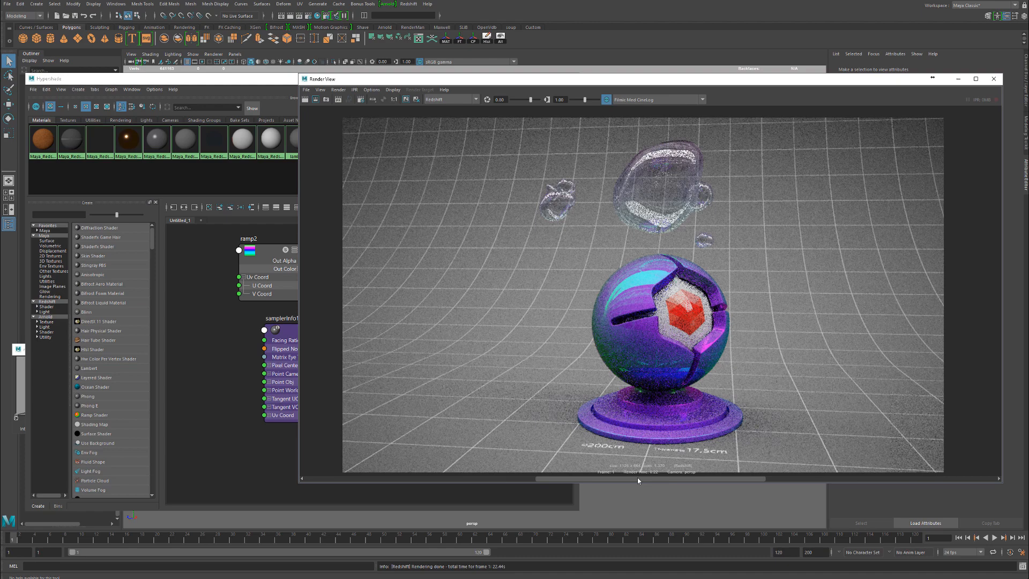
{"action": "left_click", "coordinate": [415, 99]}
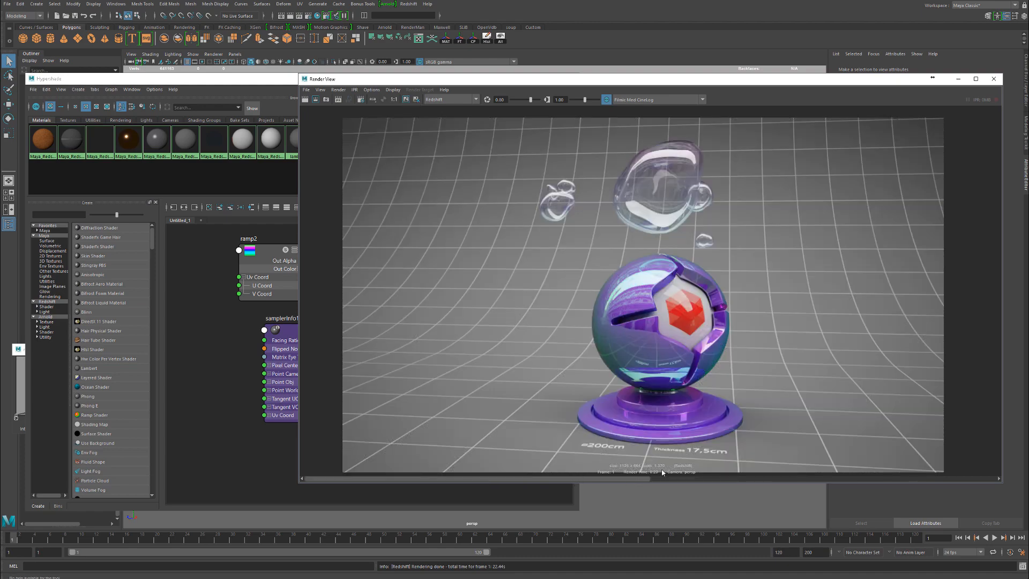
Step: Compare the two remaining stored renders, examining the color shift on the shader ball and bubbles
{"action": "left_click", "coordinate": [832, 478]}
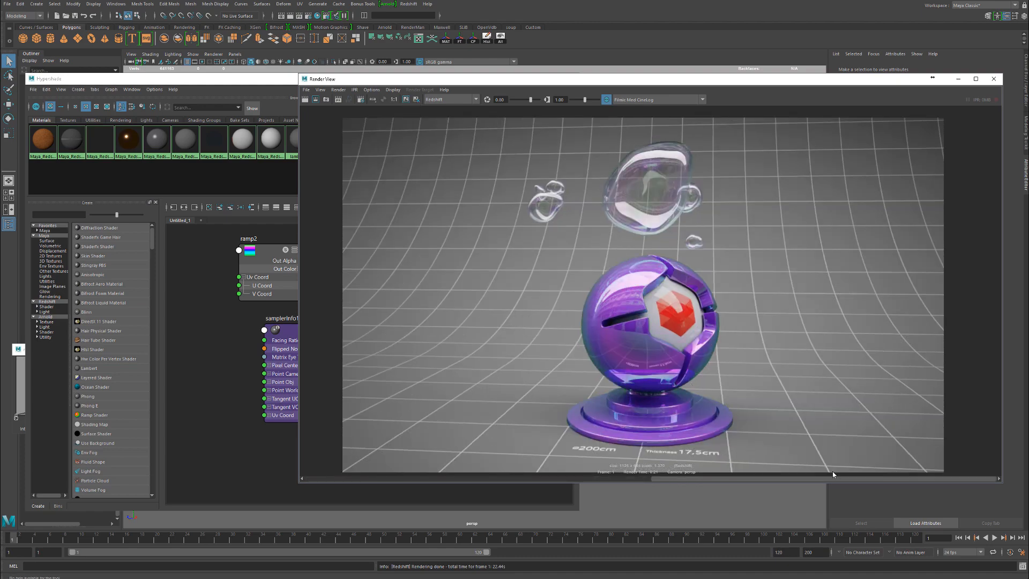
{"action": "left_click", "coordinate": [638, 478]}
{"action": "left_click", "coordinate": [808, 478]}
{"action": "left_click", "coordinate": [638, 478]}
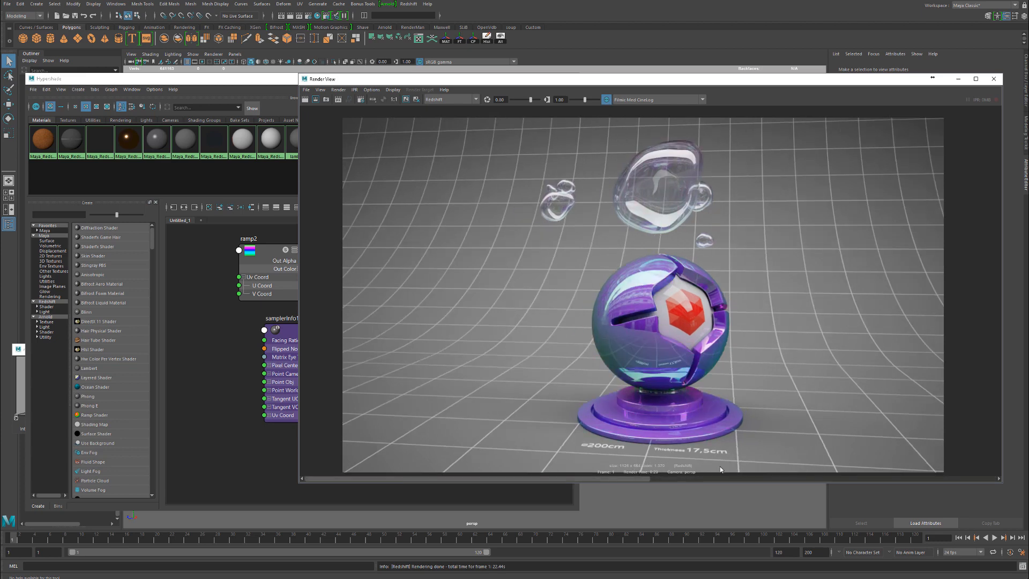
{"action": "left_click_drag", "start_coordinate": [719, 466], "coordinate": [513, 464]}
{"action": "left_click", "coordinate": [689, 478]}
{"action": "left_click", "coordinate": [581, 479]}
{"action": "left_click_drag", "start_coordinate": [523, 478], "coordinate": [796, 469]}
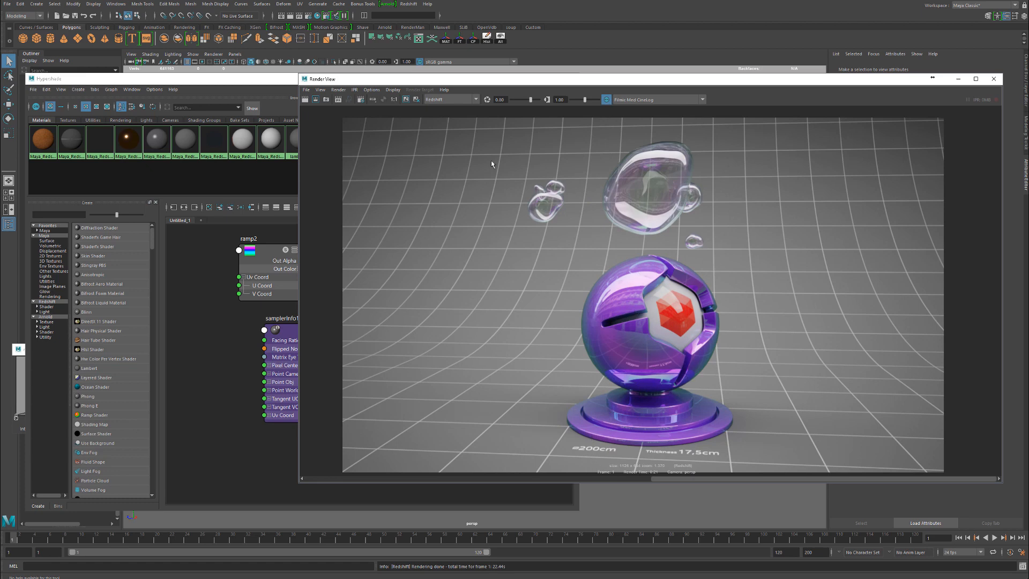
{"action": "left_click_drag", "start_coordinate": [521, 81], "coordinate": [540, 79]}
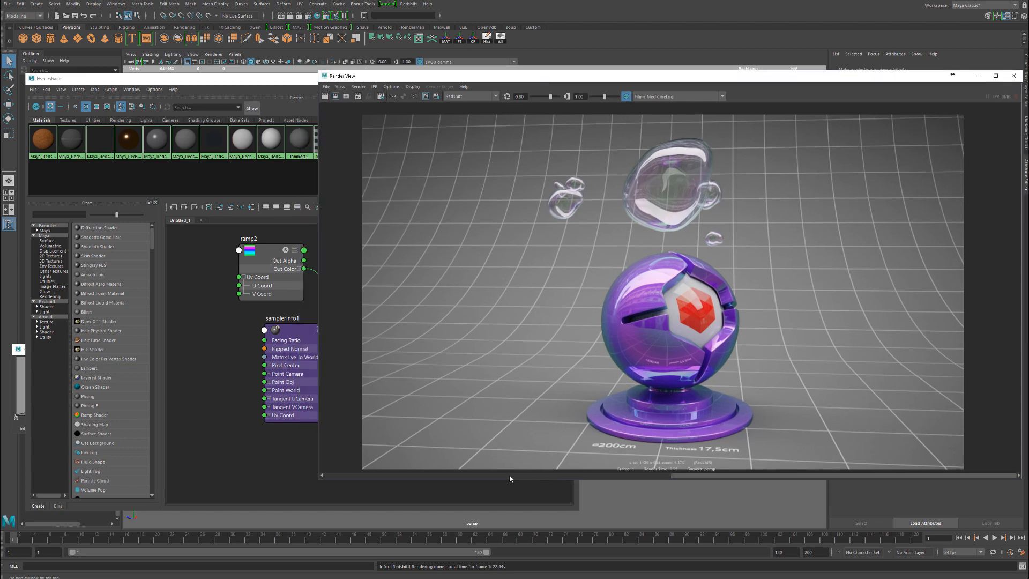
{"action": "left_click", "coordinate": [425, 475]}
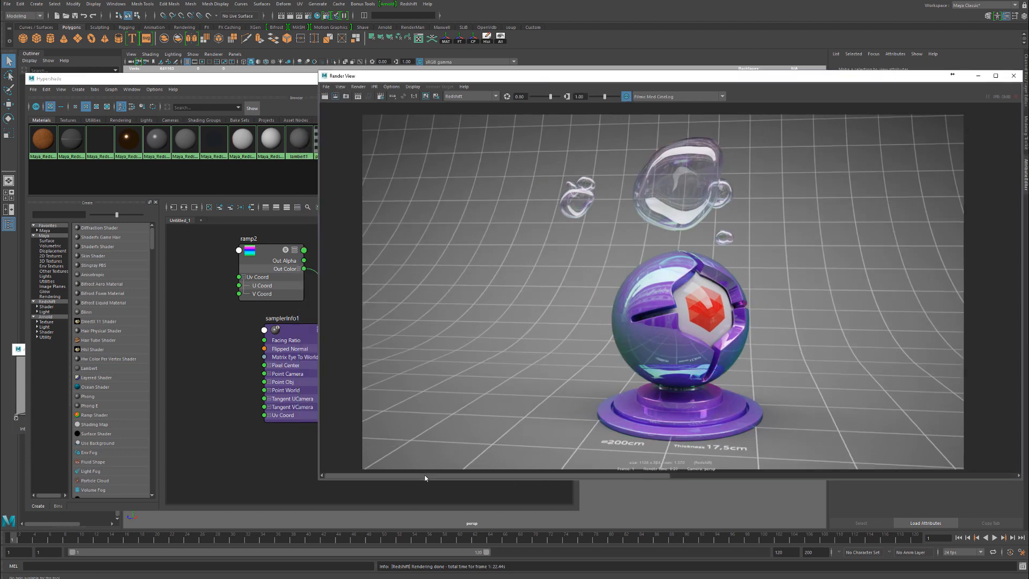
Step: Tidy the node graph by aligning remapHsv1 with ramp2, raising rsFresnel1, and placing samplerInfo1 in front of ramp2
{"action": "left_click", "coordinate": [309, 433]}
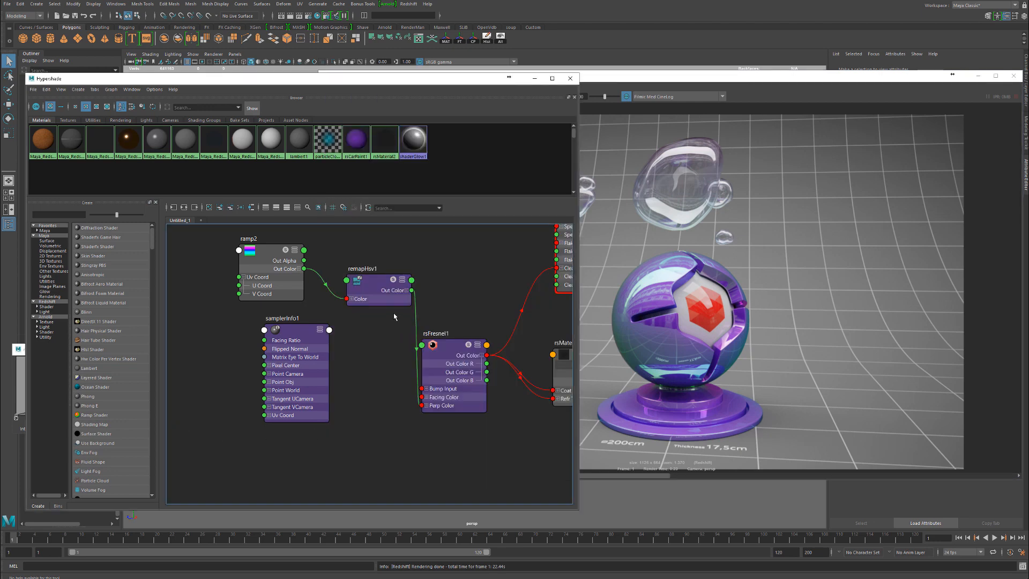
{"action": "middle_click_drag", "start_coordinate": [378, 316], "coordinate": [248, 380], "text": "alt"}
{"action": "middle_click_drag", "start_coordinate": [416, 375], "coordinate": [407, 348], "text": "alt"}
{"action": "middle_click_drag", "start_coordinate": [483, 344], "coordinate": [629, 334], "text": "alt"}
{"action": "mouse_move", "coordinate": [298, 326]}
{"action": "left_mouse_down"}
{"action": "mouse_move", "coordinate": [307, 314]}
{"action": "mouse_move", "coordinate": [296, 316]}
{"action": "left_mouse_up"}
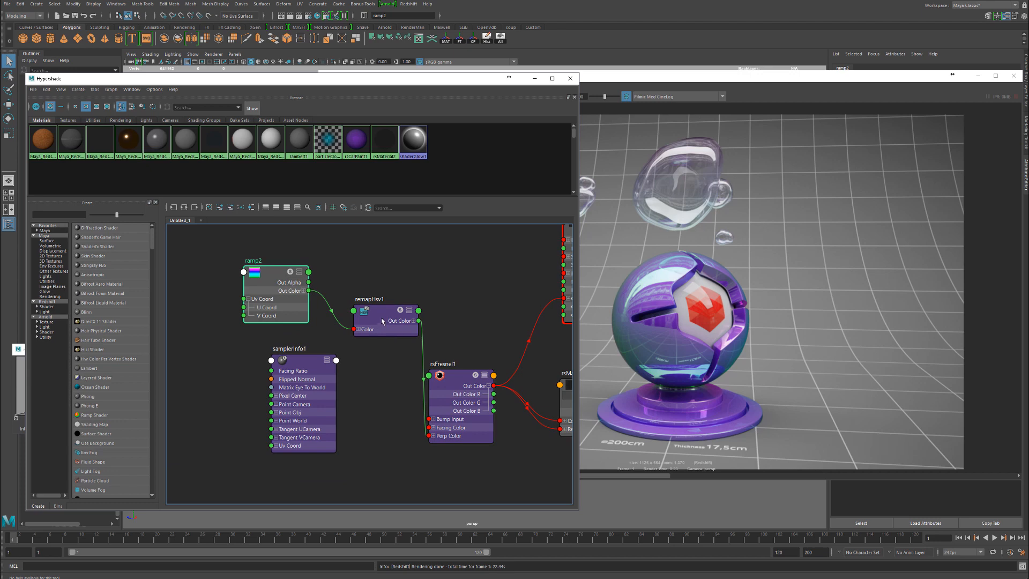
{"action": "left_click_drag", "start_coordinate": [382, 320], "coordinate": [377, 292]}
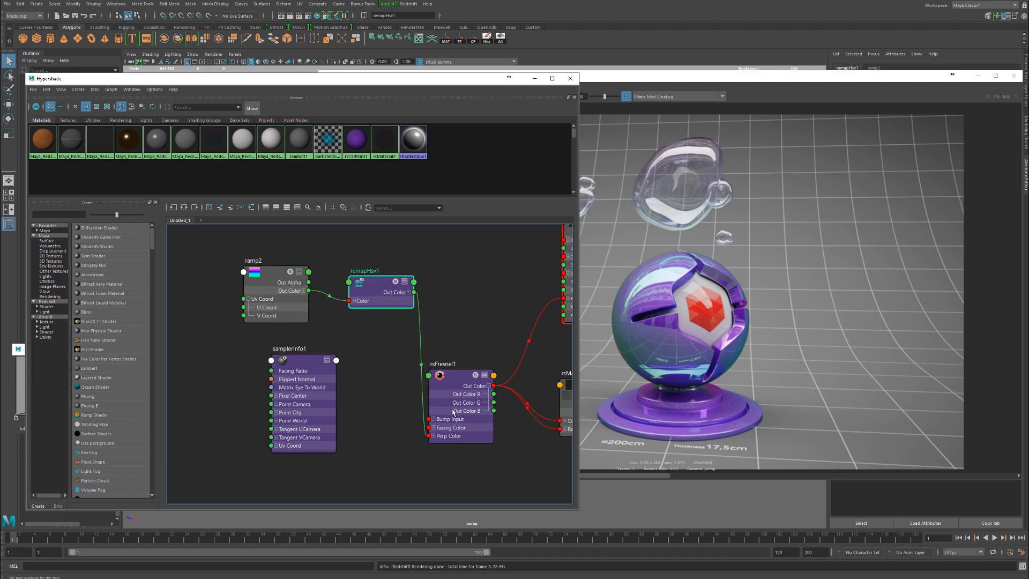
{"action": "left_click_drag", "start_coordinate": [454, 408], "coordinate": [470, 361]}
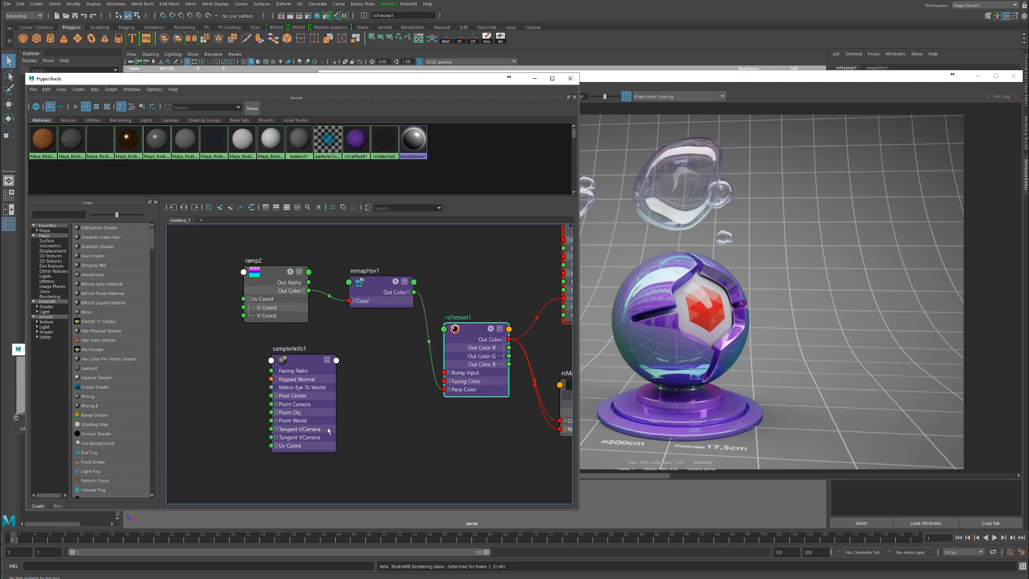
{"action": "left_click_drag", "start_coordinate": [305, 370], "coordinate": [188, 278]}
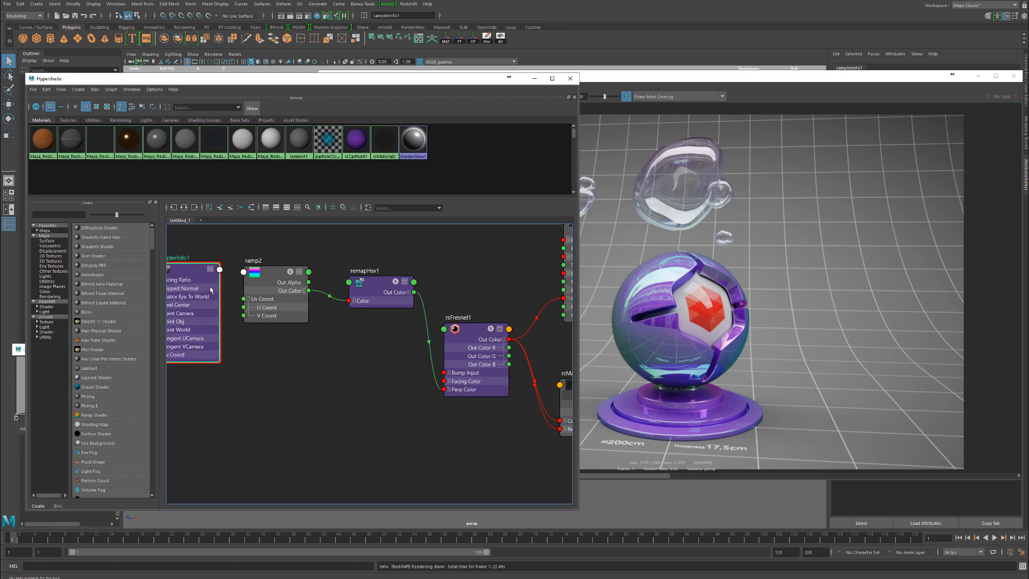
{"action": "middle_click_drag", "start_coordinate": [375, 365], "coordinate": [413, 383], "text": "alt"}
{"action": "mouse_move", "coordinate": [243, 318]}
{"action": "left_mouse_down"}
{"action": "mouse_move", "coordinate": [241, 298]}
{"action": "mouse_move", "coordinate": [240, 321]}
{"action": "left_mouse_up"}
Step: Examine rsFresnel1's connections to rsCarPaint1 and rsMaterial2, and show rsMaterial2's attributes alongside the render
{"action": "middle_click_drag", "start_coordinate": [404, 358], "coordinate": [213, 324], "text": "alt"}
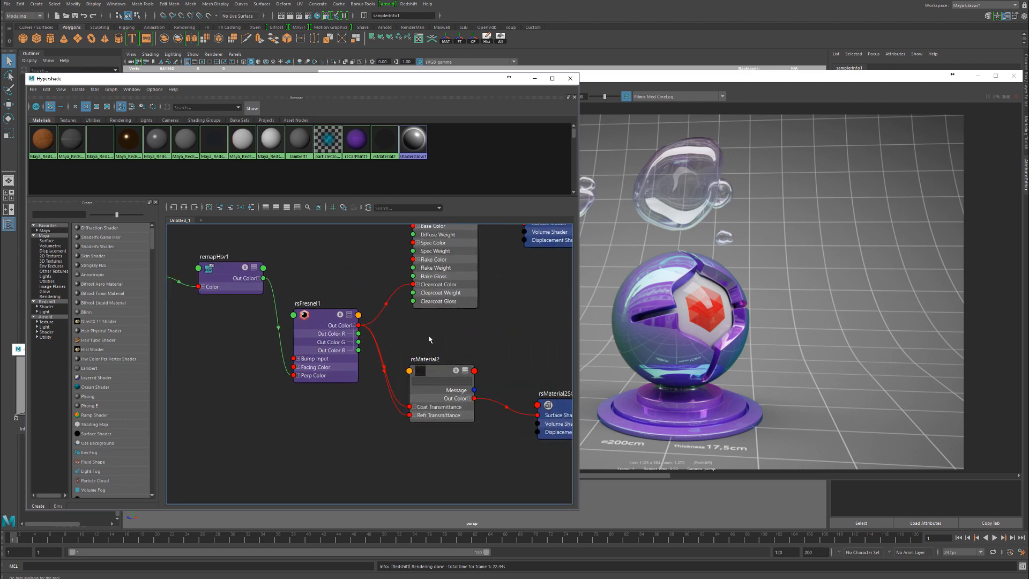
{"action": "middle_click_drag", "start_coordinate": [429, 339], "coordinate": [366, 405], "text": "alt"}
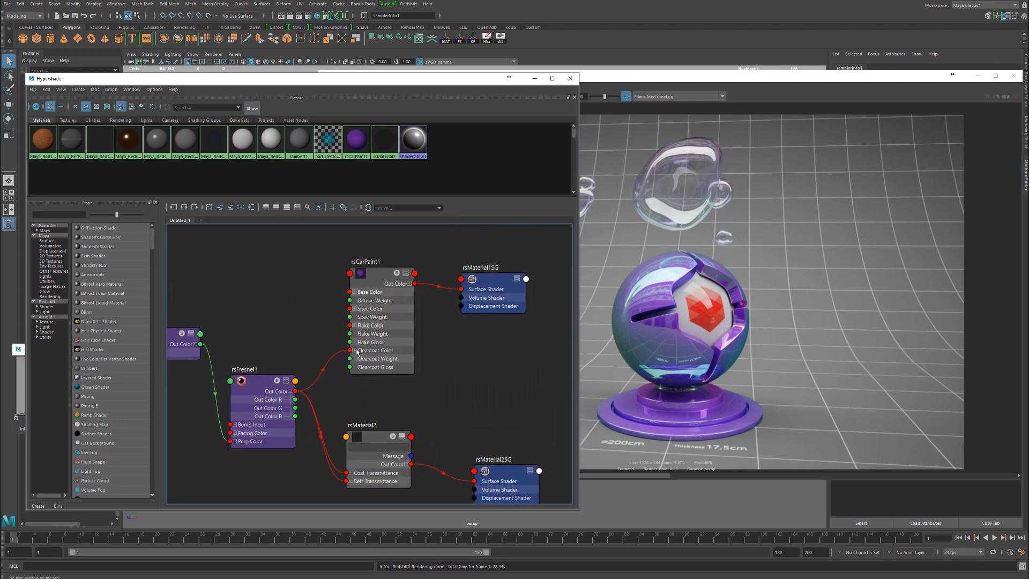
{"action": "middle_click_drag", "start_coordinate": [400, 410], "coordinate": [391, 339], "text": "alt"}
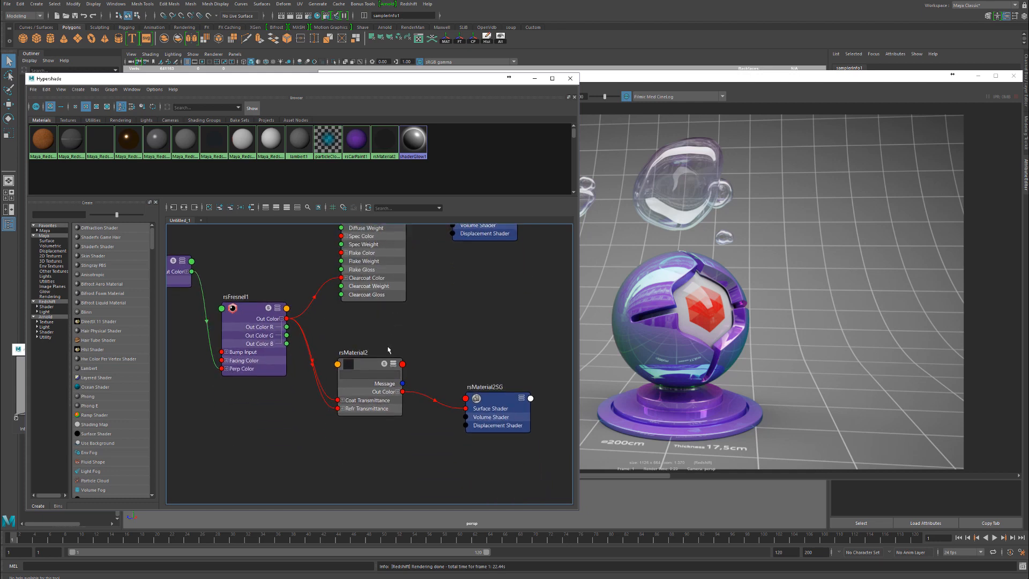
{"action": "left_click", "coordinate": [370, 378]}
{"action": "left_click_drag", "start_coordinate": [785, 84], "coordinate": [525, 114]}
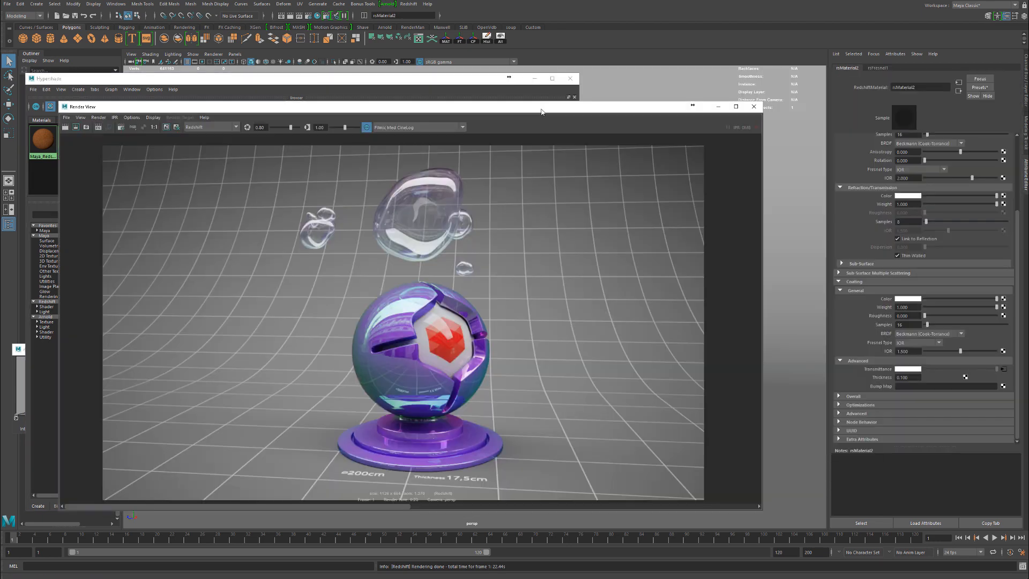